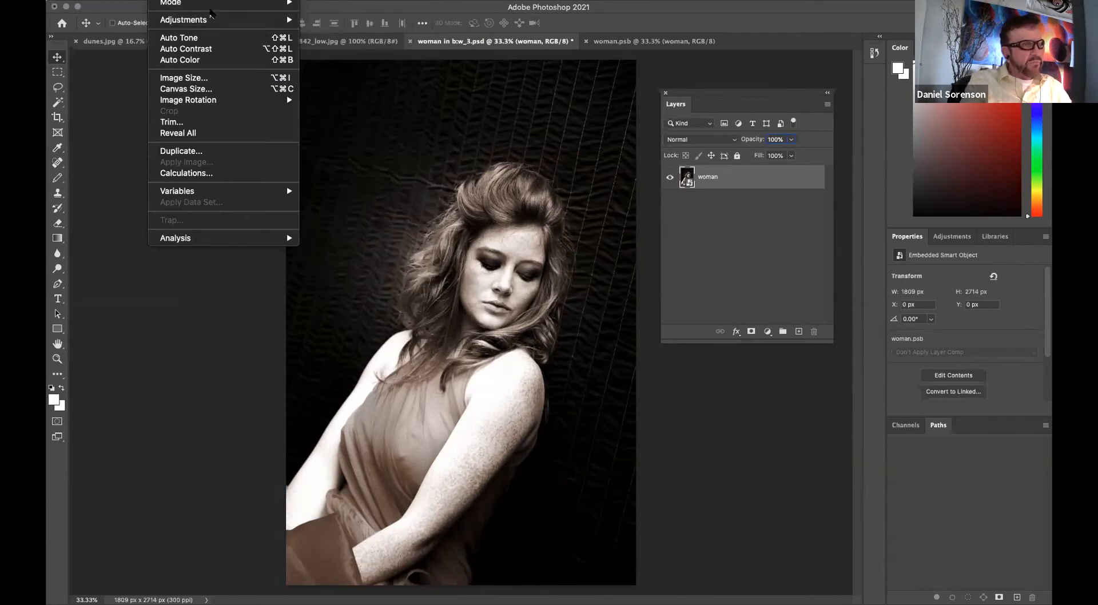
Add a Levels adjustment layer above the woman layer.
key("Escape")
left_click(768, 331)
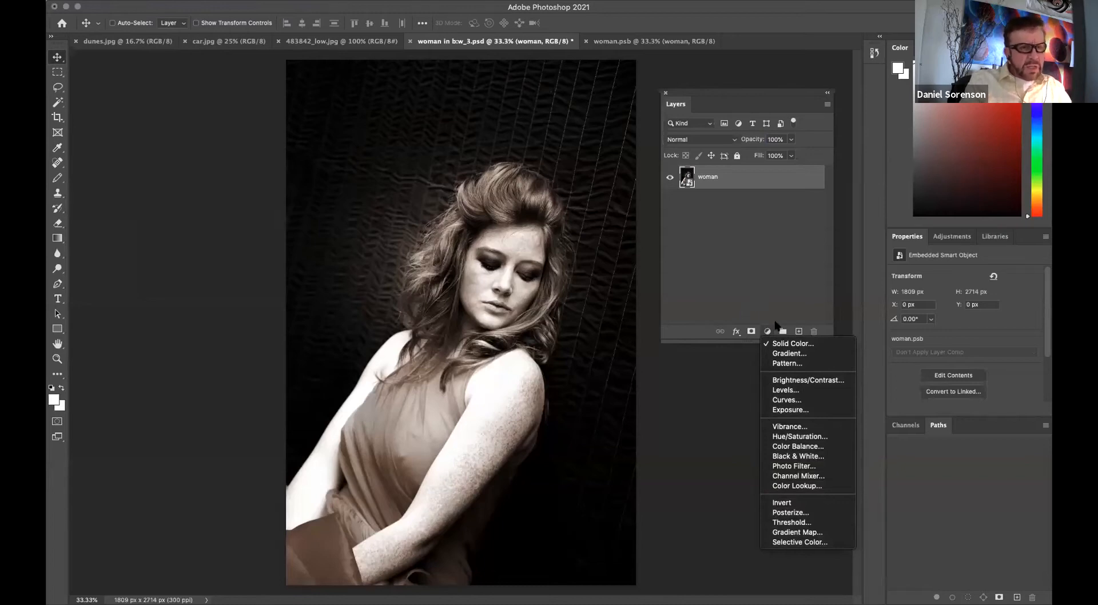
left_click(786, 390)
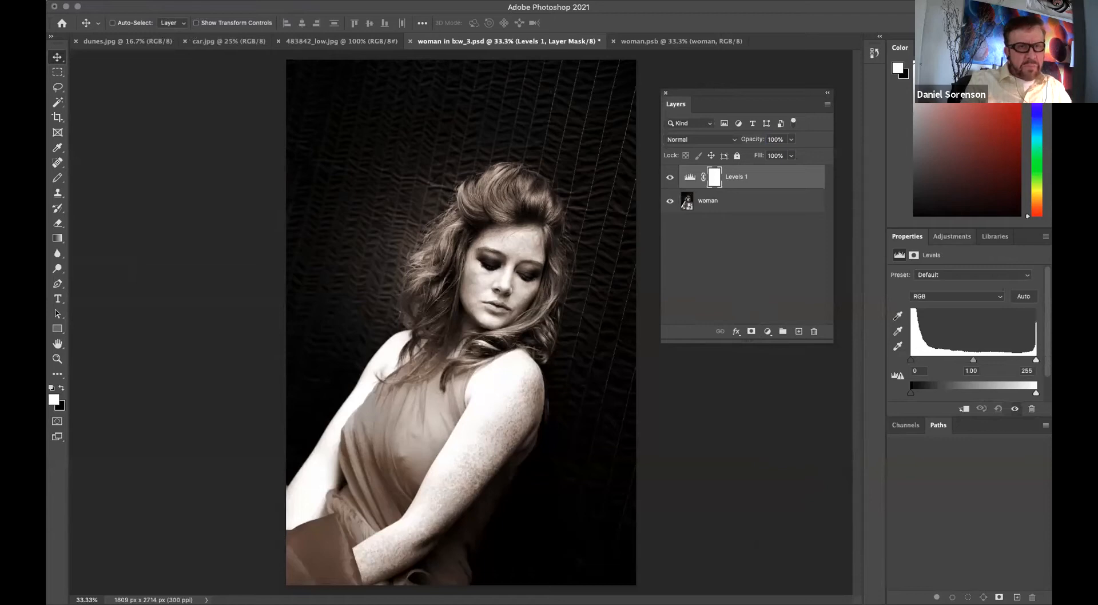
Darken the image with Levels, setting the black input to 83 and the midtone to 0.42.
left_click_drag(908, 236, 689, 384)
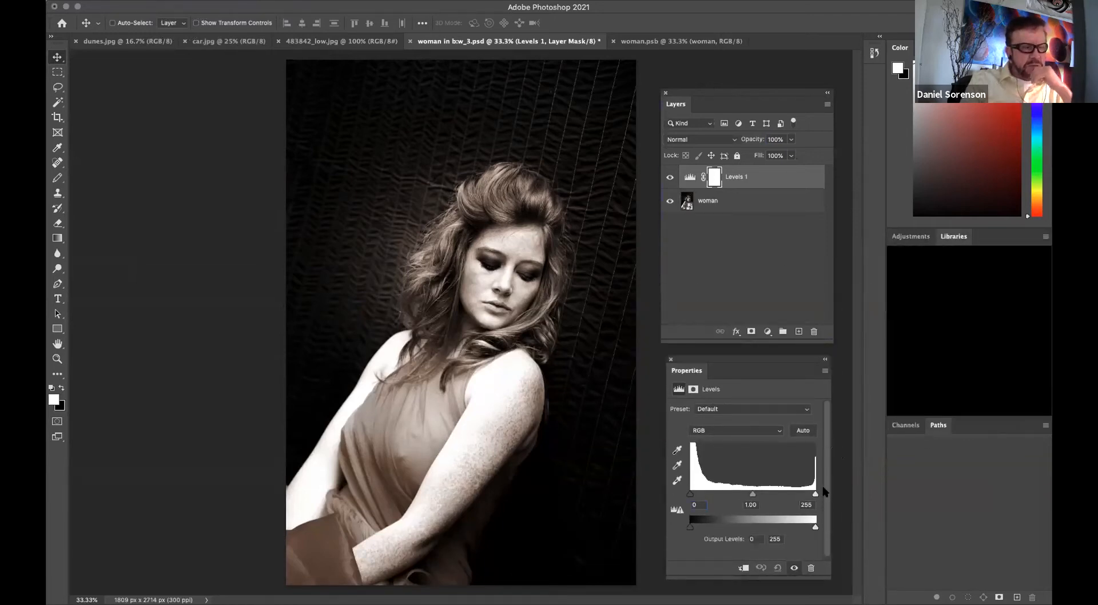
left_click_drag(751, 365, 293, 99)
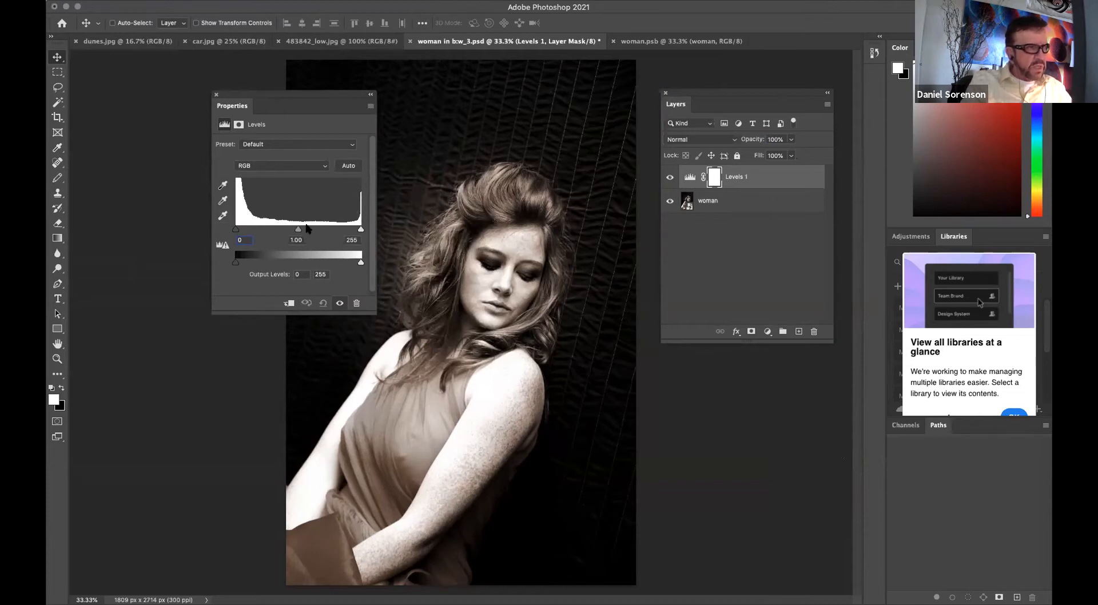
left_click_drag(299, 229, 274, 228)
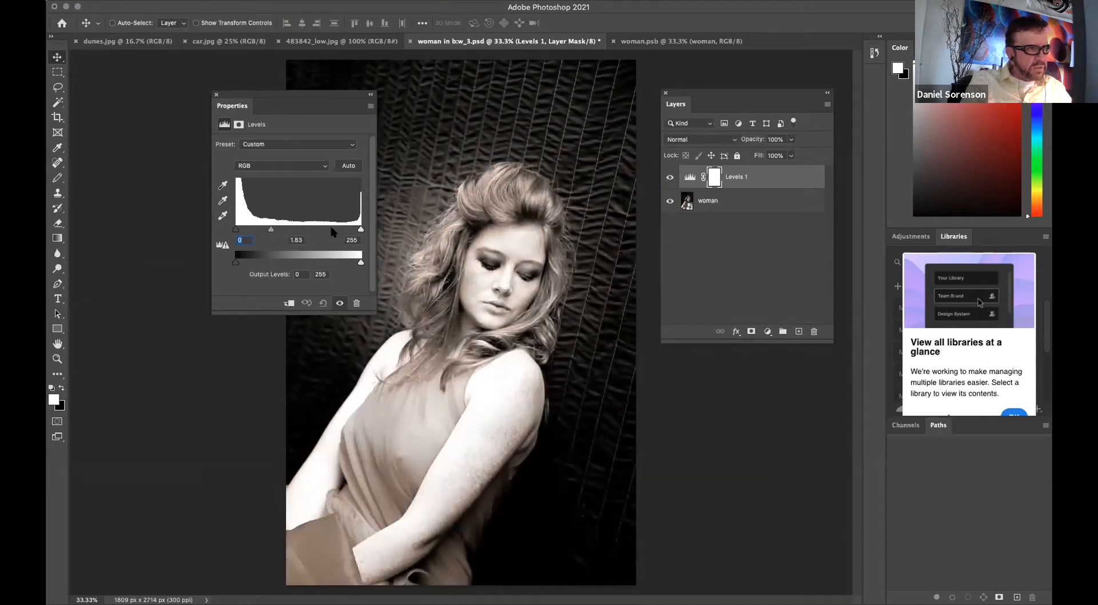
mouse_move(361, 229)
left_mouse_down()
mouse_move(340, 229)
mouse_move(362, 229)
left_mouse_up()
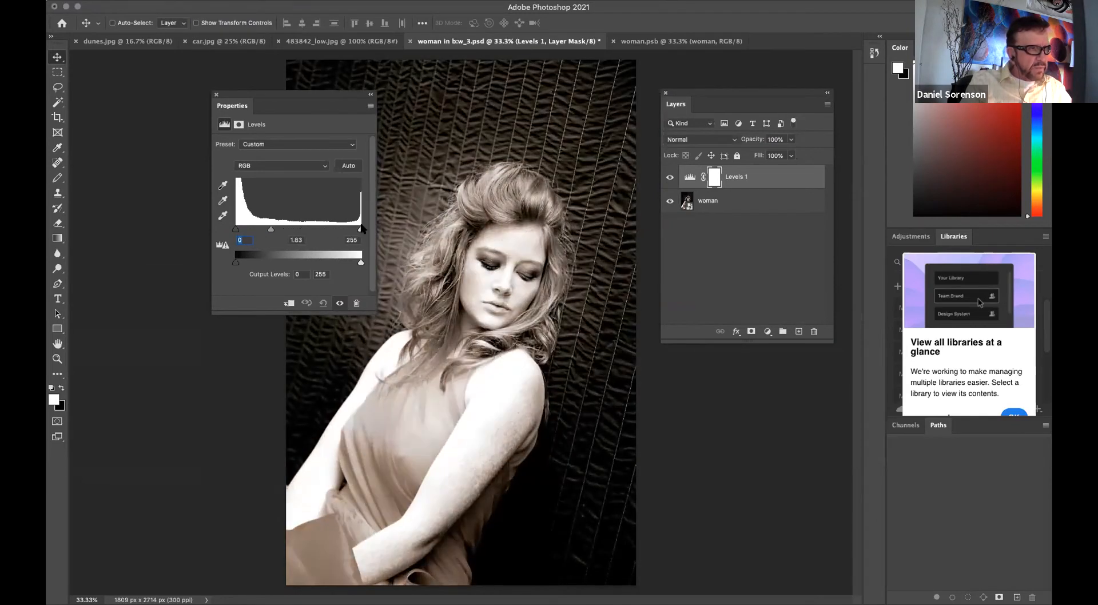
left_click_drag(271, 230, 298, 231)
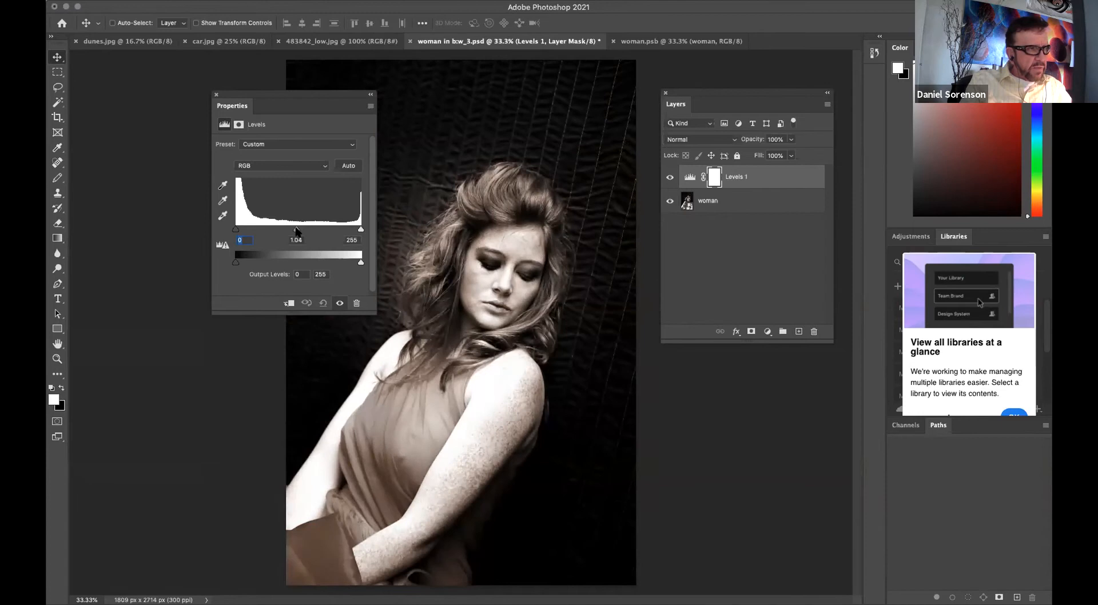
mouse_move(361, 262)
left_mouse_down()
mouse_move(300, 263)
mouse_move(364, 263)
left_mouse_up()
left_click_drag(236, 262, 203, 266)
mouse_move(236, 230)
left_mouse_down()
mouse_move(263, 230)
mouse_move(226, 230)
left_mouse_up()
left_click_drag(297, 229, 329, 229)
left_click_drag(235, 229, 281, 230)
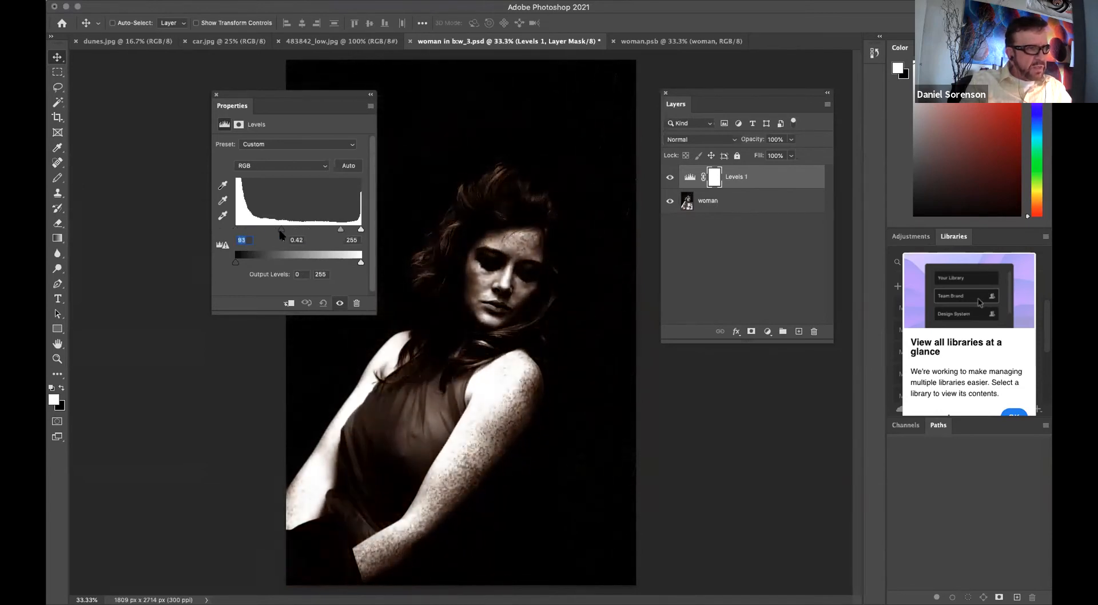
On the Levels mask, draw a black radial foreground-to-transparent gradient outward from the woman's face to restore her brightness.
left_click_drag(286, 114, 802, 403)
left_click(710, 180)
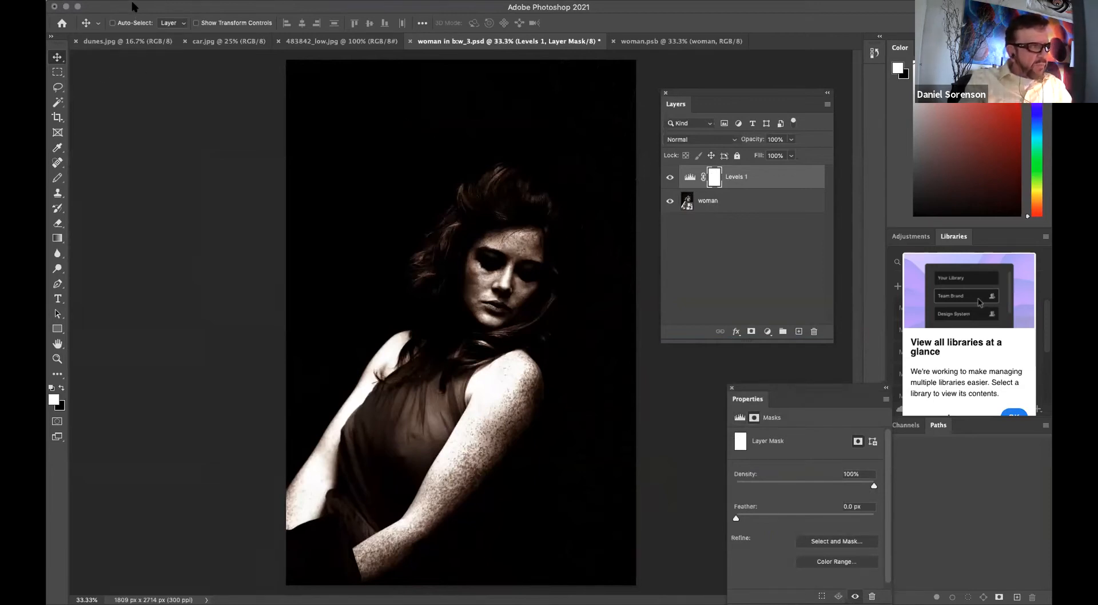
left_click(57, 237)
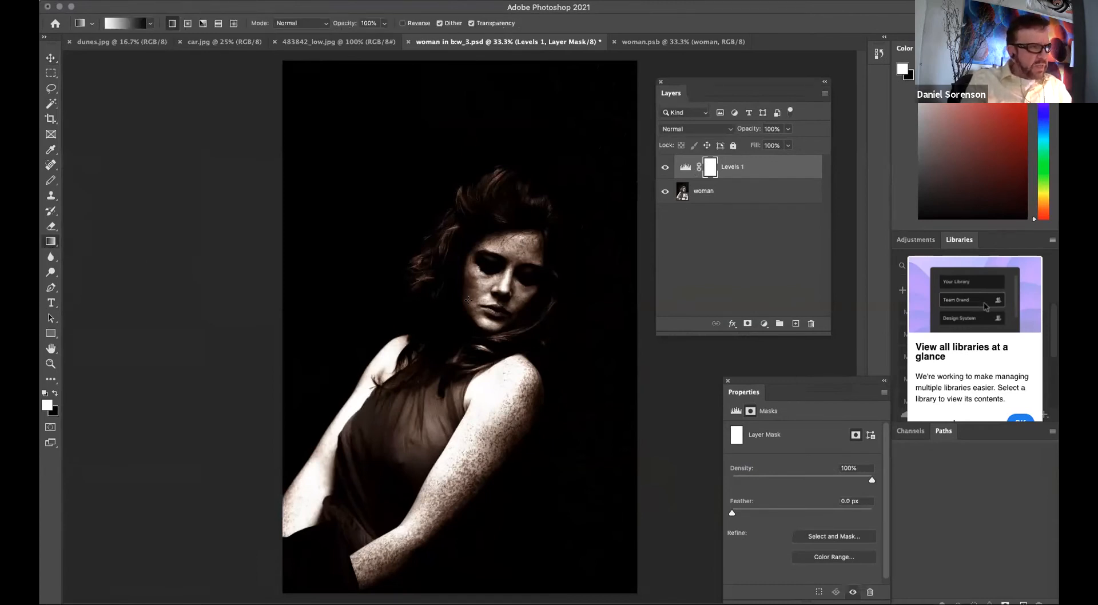
left_click(54, 393)
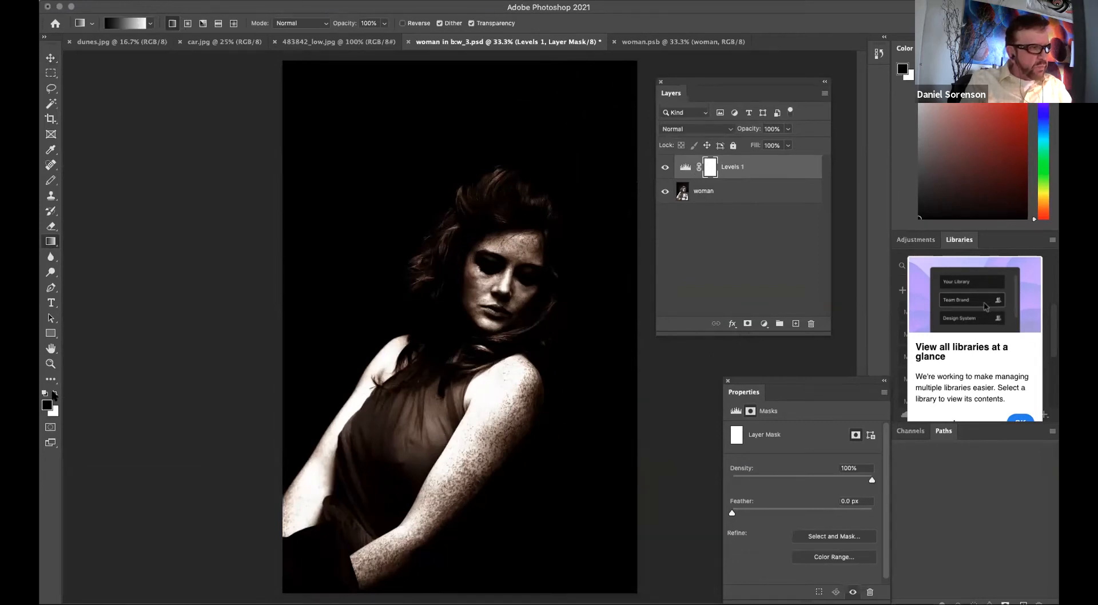
left_click(188, 23)
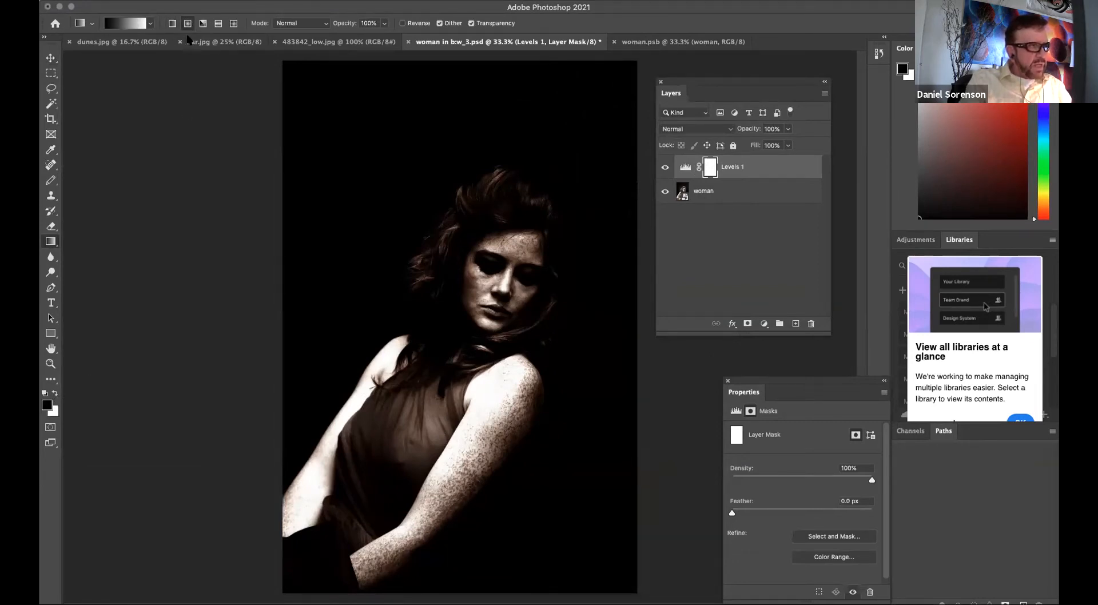
left_click(131, 24)
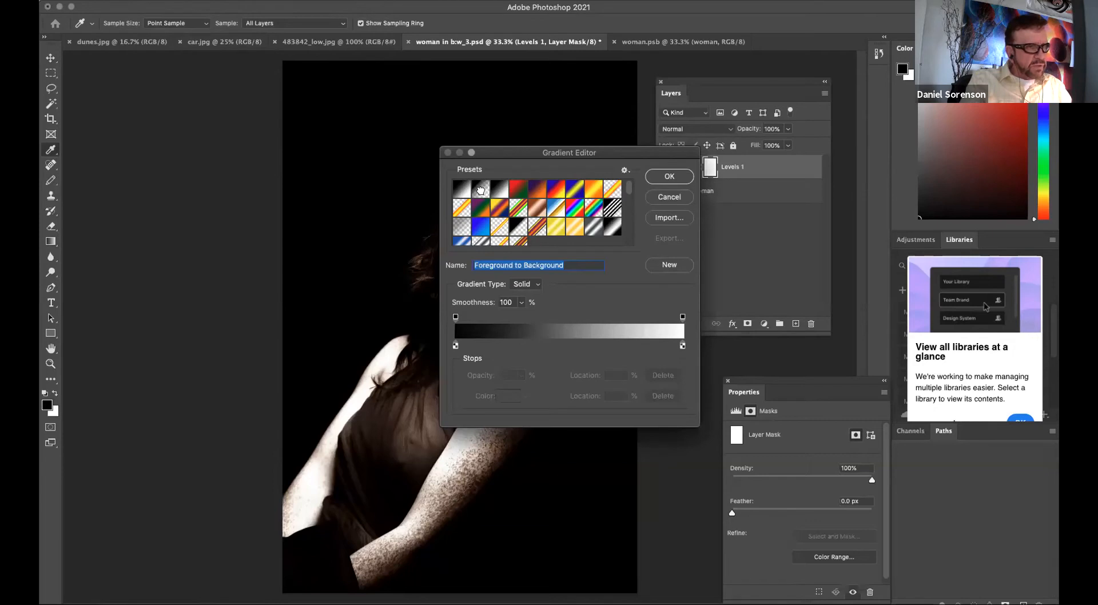
left_click(481, 189)
left_click(659, 182)
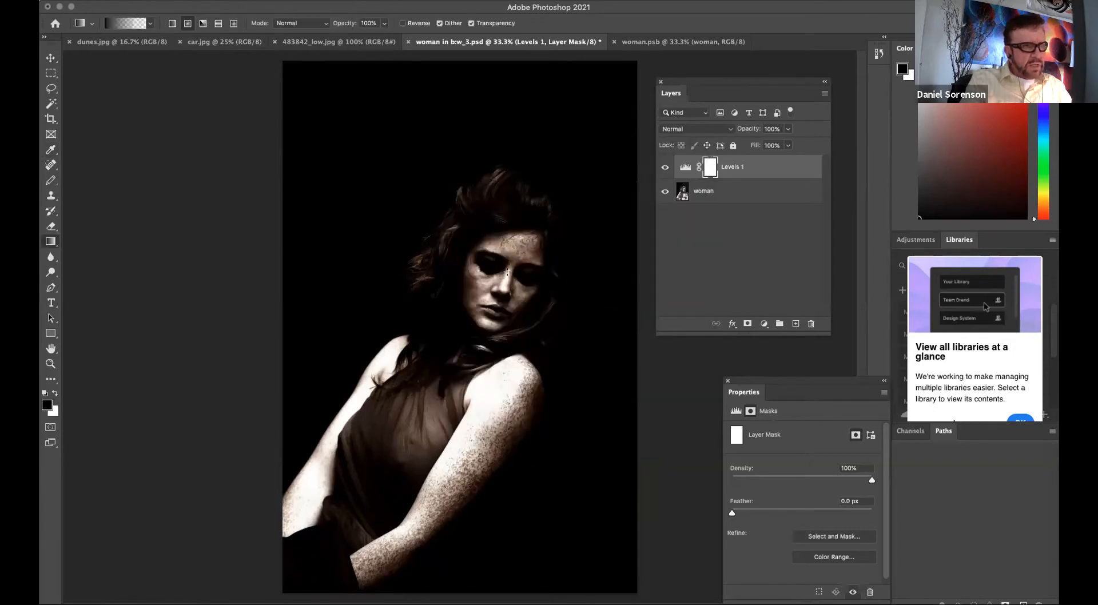
left_click_drag(497, 287, 377, 394)
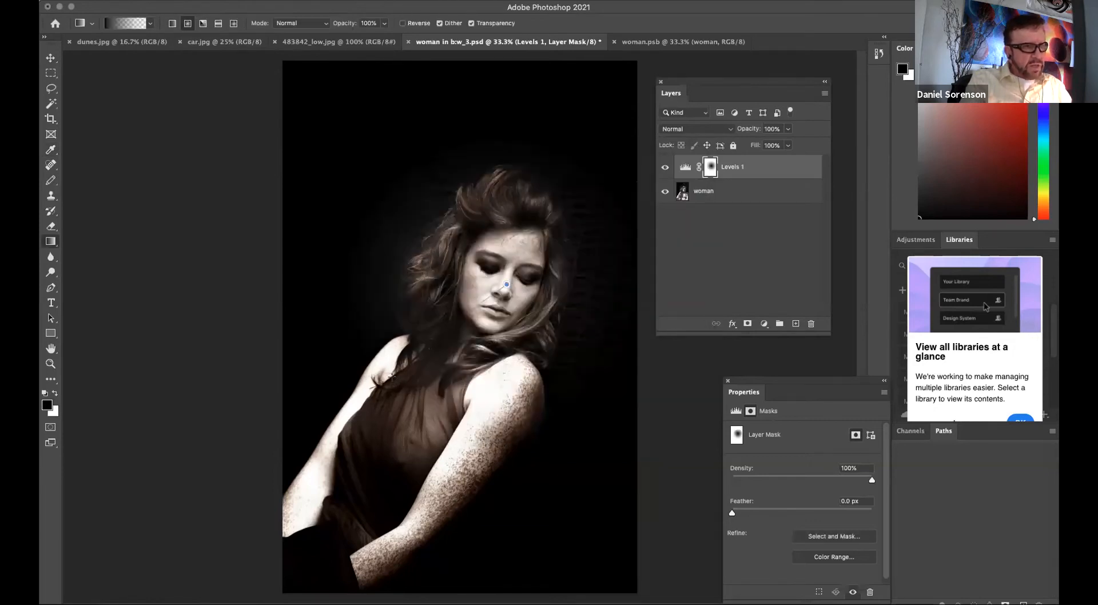
left_click_drag(503, 286, 347, 397)
Toggle the Levels layer and its mask on and off to compare the effect.
left_click(665, 167)
left_click(665, 167)
left_click(666, 167)
left_click(666, 167)
left_click(665, 167)
left_click(666, 167)
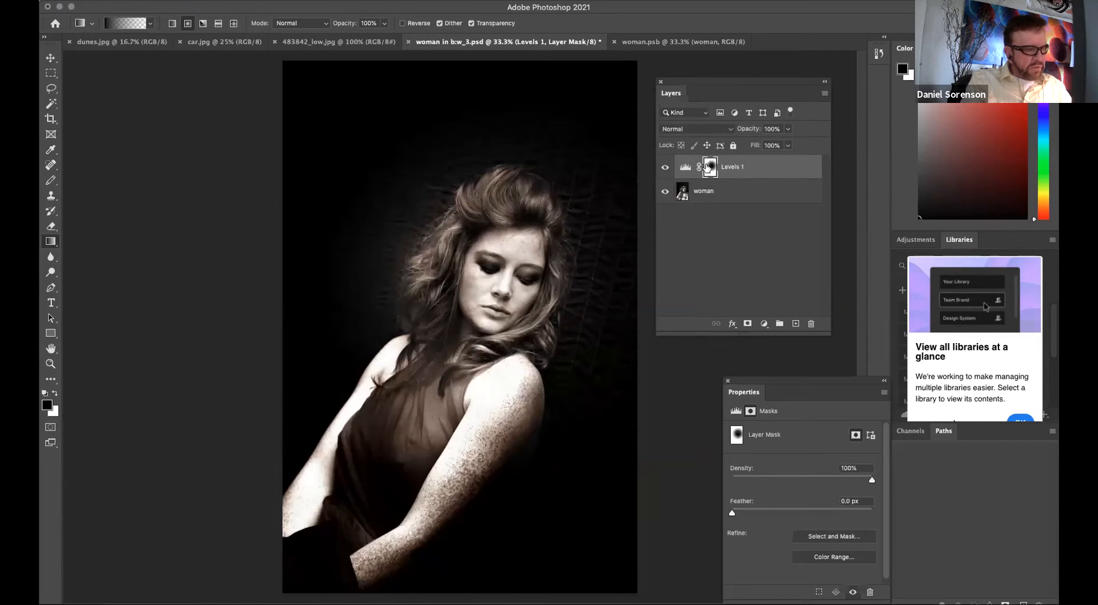
left_click(709, 167, "alt")
left_click(709, 167, "alt")
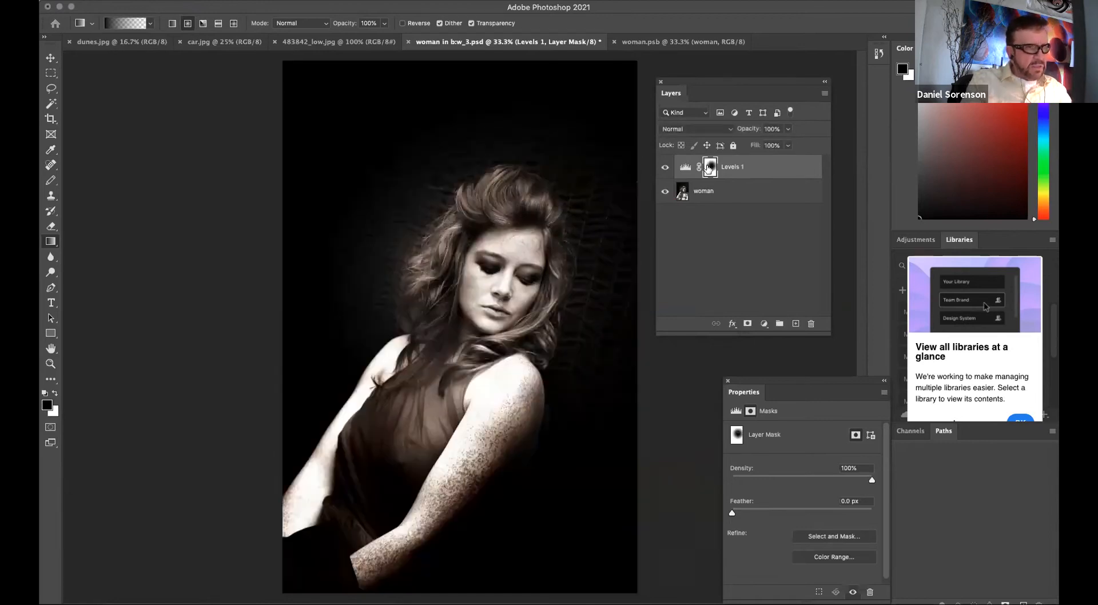
left_click(709, 167, "alt")
left_click(709, 167, "alt")
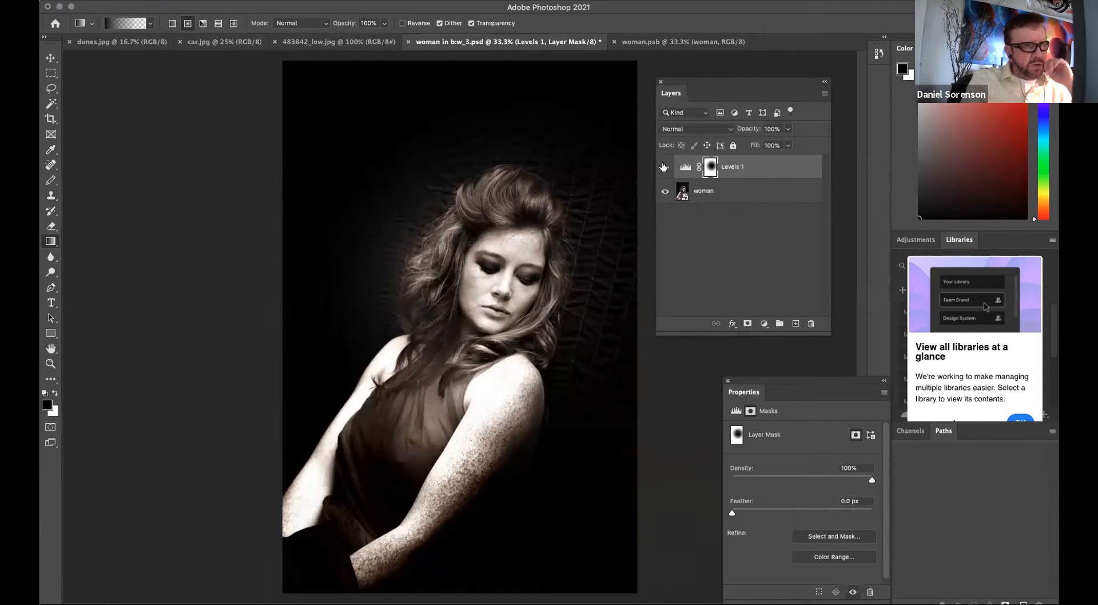
Delete the Levels adjustment layer.
key("Delete")
left_click(764, 324)
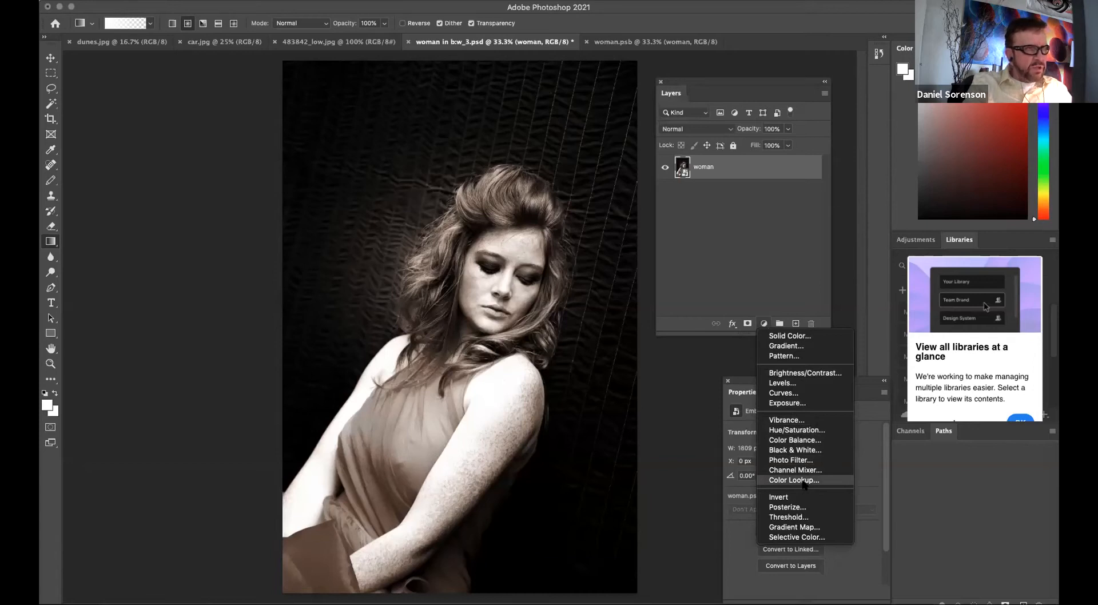
left_click(733, 246)
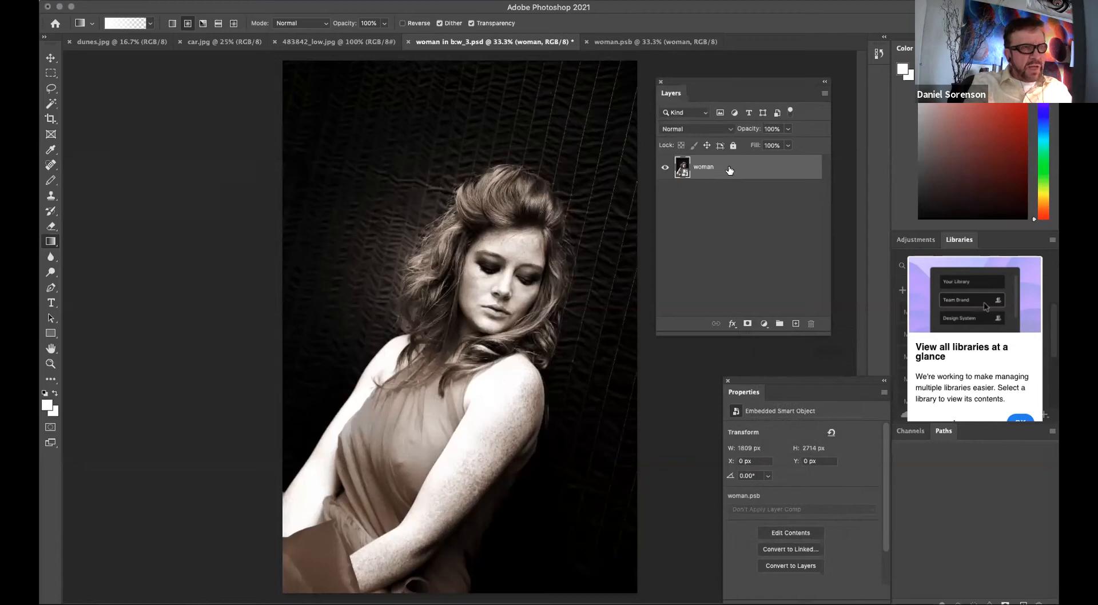
left_click(149, 0)
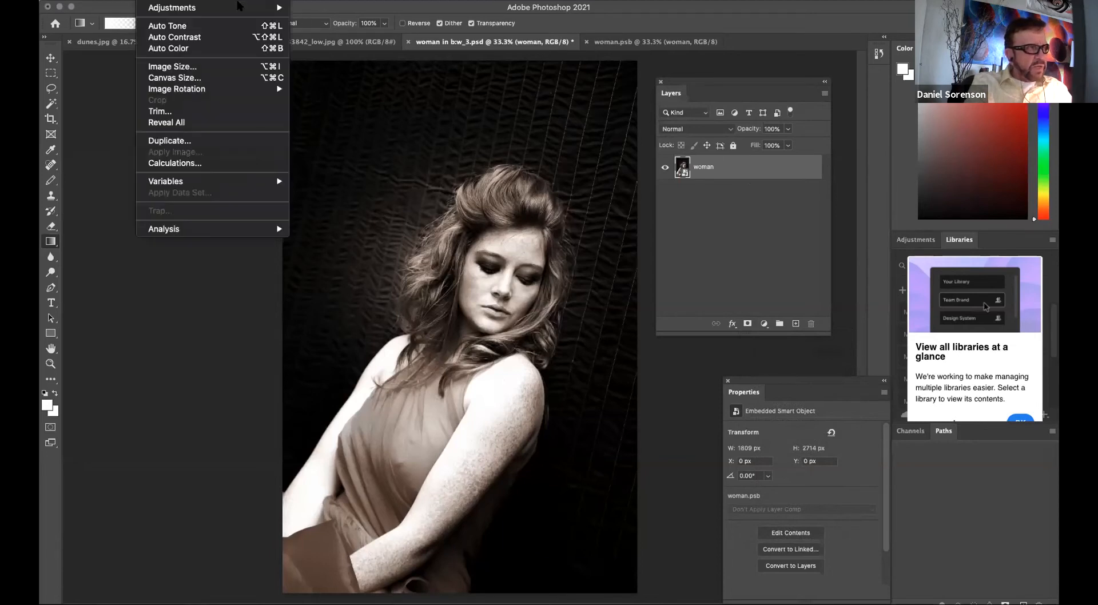
mouse_move(200, 0)
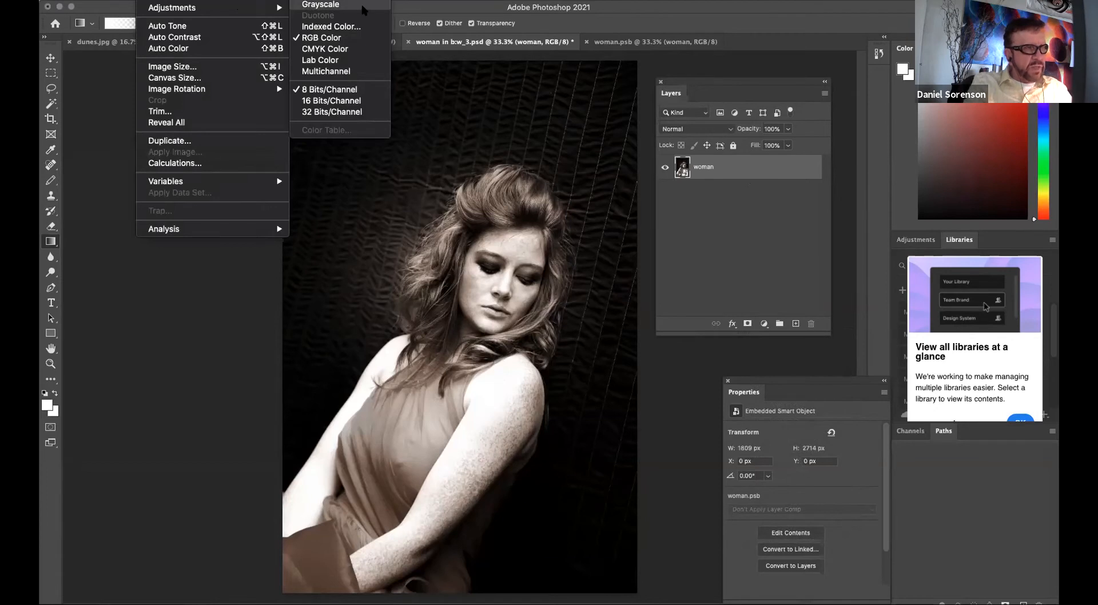
left_click(721, 217)
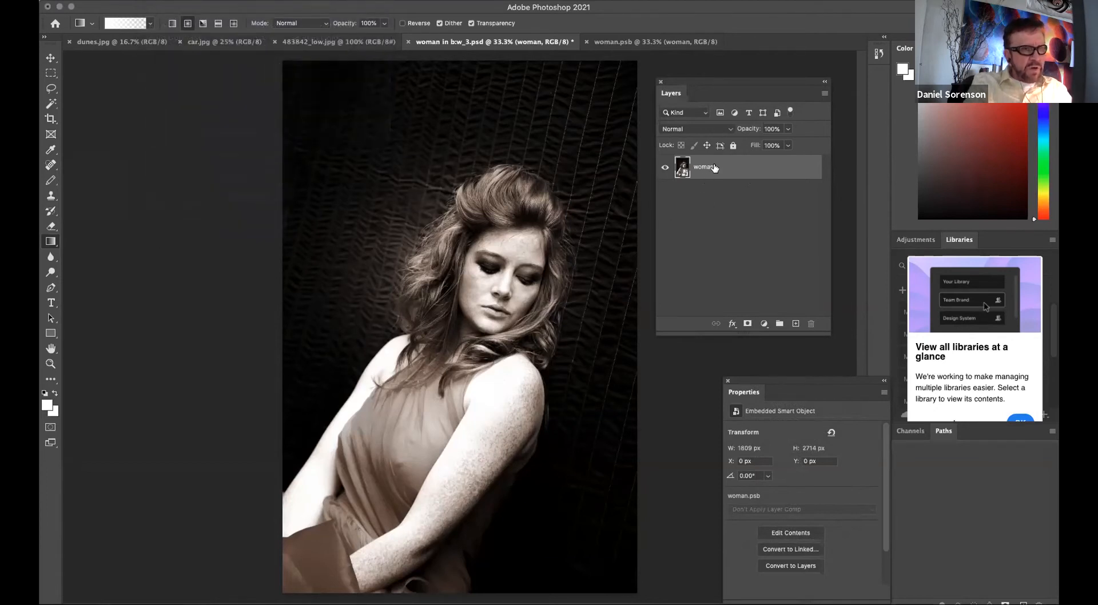
Add a Black & White adjustment layer with Reds at -32, Yellows 134, Greens 54 and Cyans 86.
left_click(763, 324)
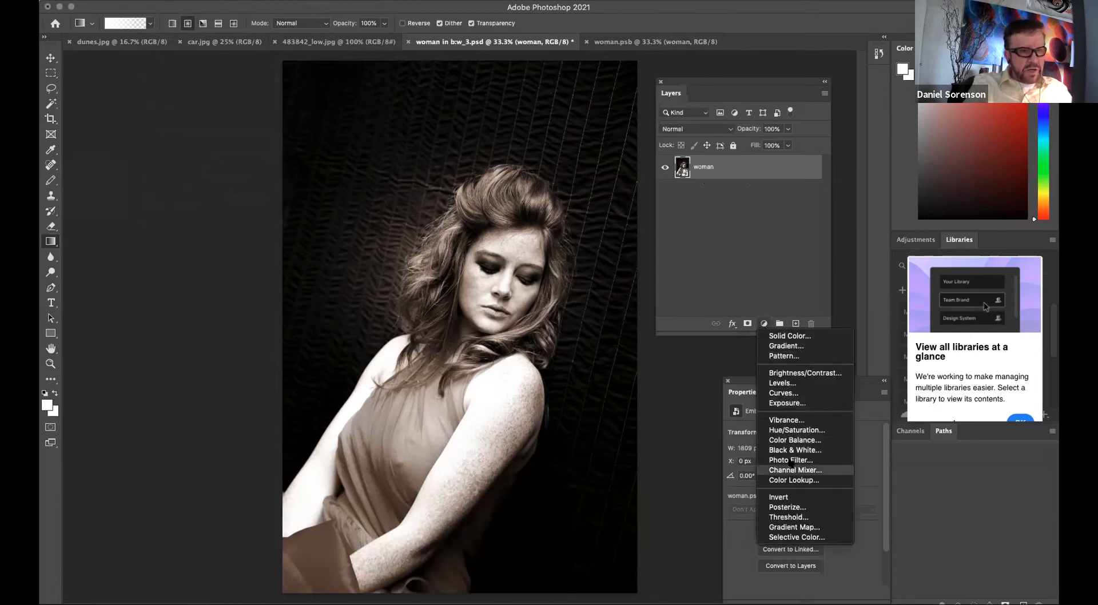
left_click(792, 451)
left_click_drag(786, 378, 747, 192)
left_click_drag(760, 288, 773, 359)
left_click_drag(725, 199, 754, 345)
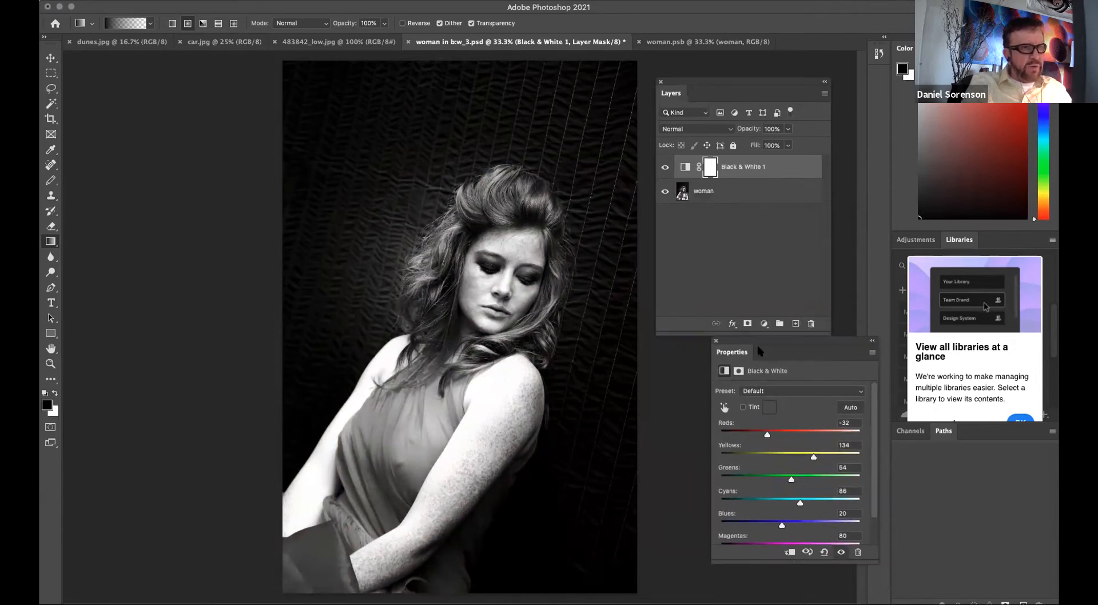
Hide the Black & White adjustment layer and delete it.
left_click(716, 341)
left_click(665, 167)
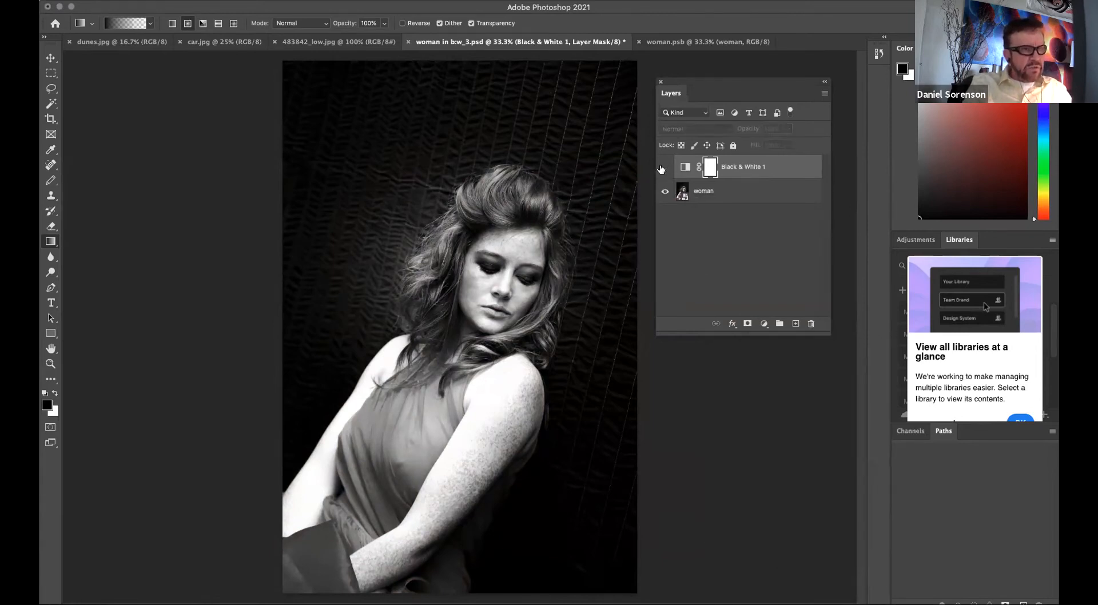
left_click_drag(723, 166, 812, 324)
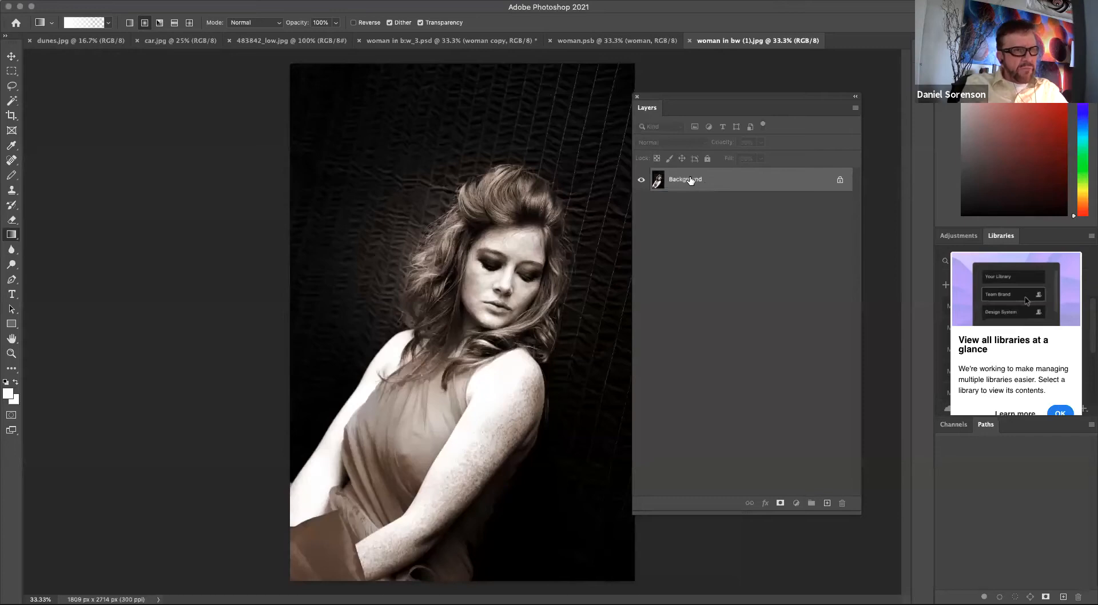
Convert the Background layer into a regular layer named woman.
double_click(691, 180)
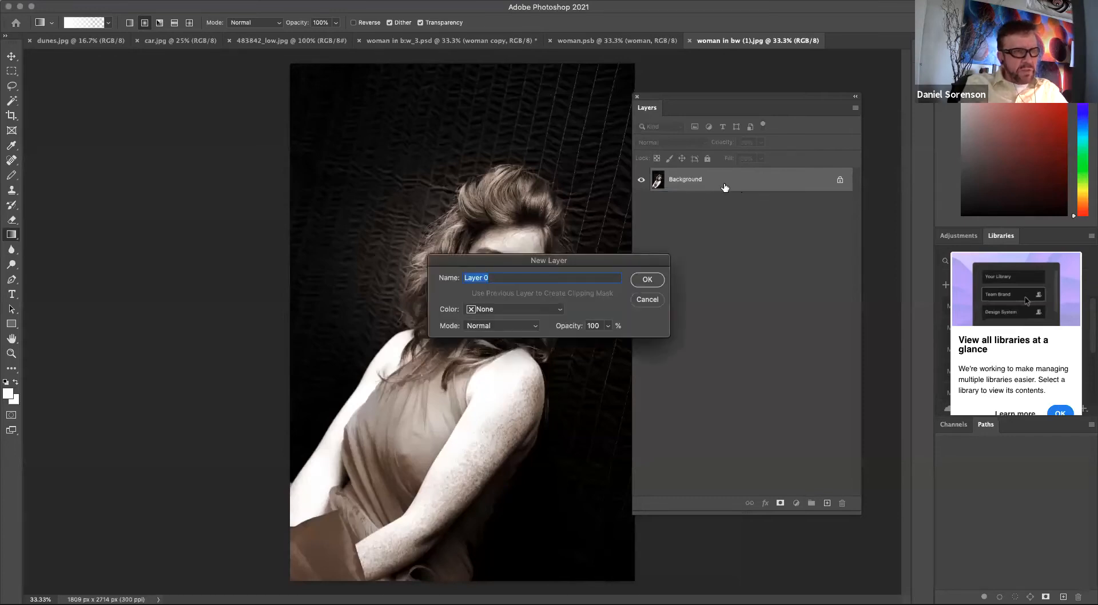
type("woman")
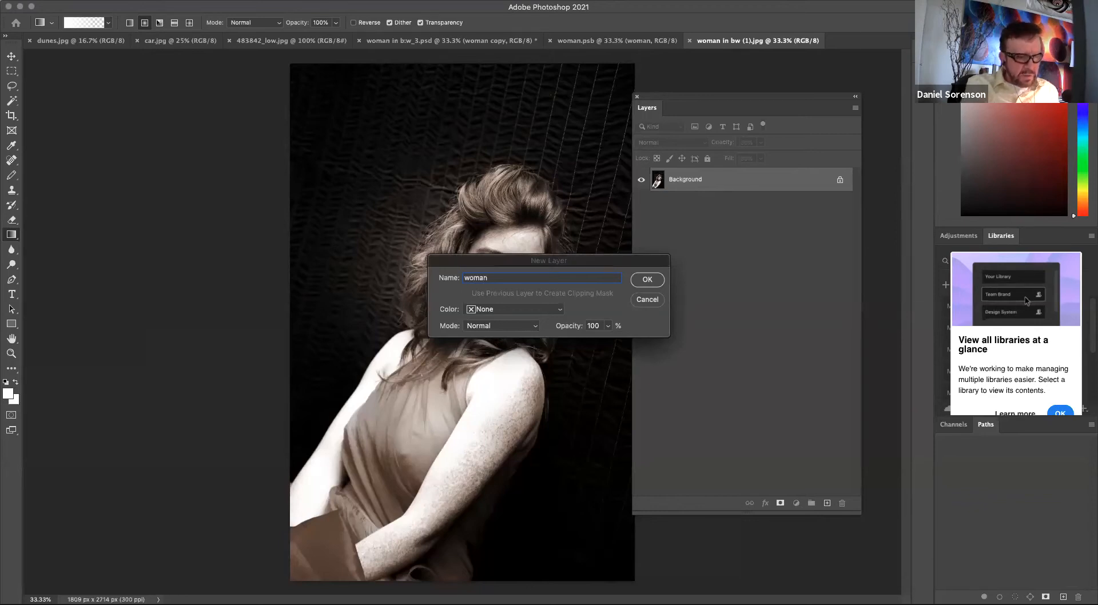
key("Return")
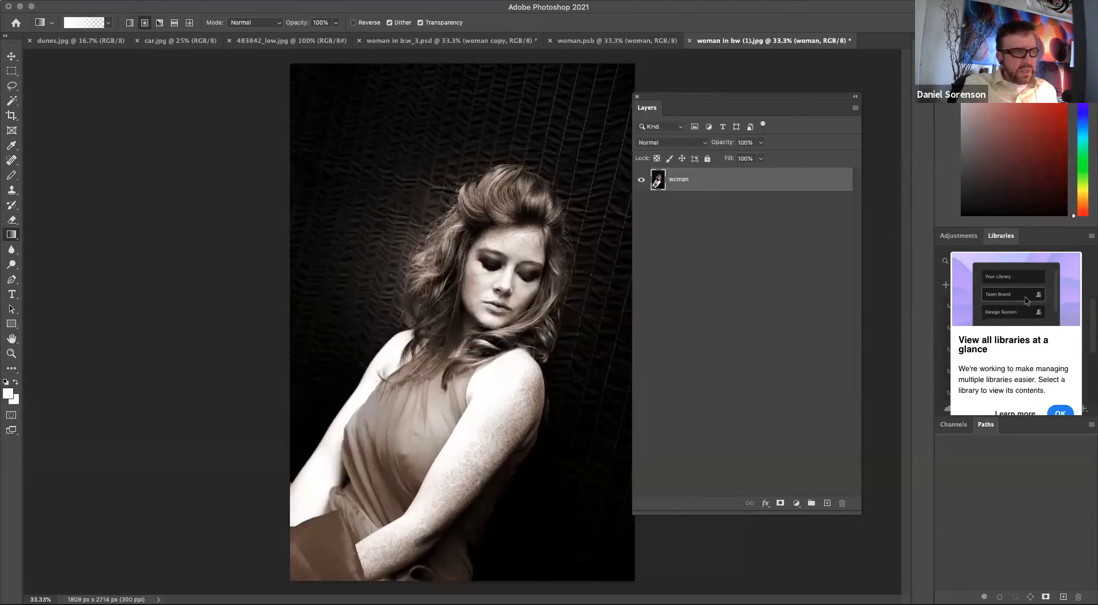
Convert the woman layer for Smart Filters and open the Filter Gallery.
left_click(332, 5)
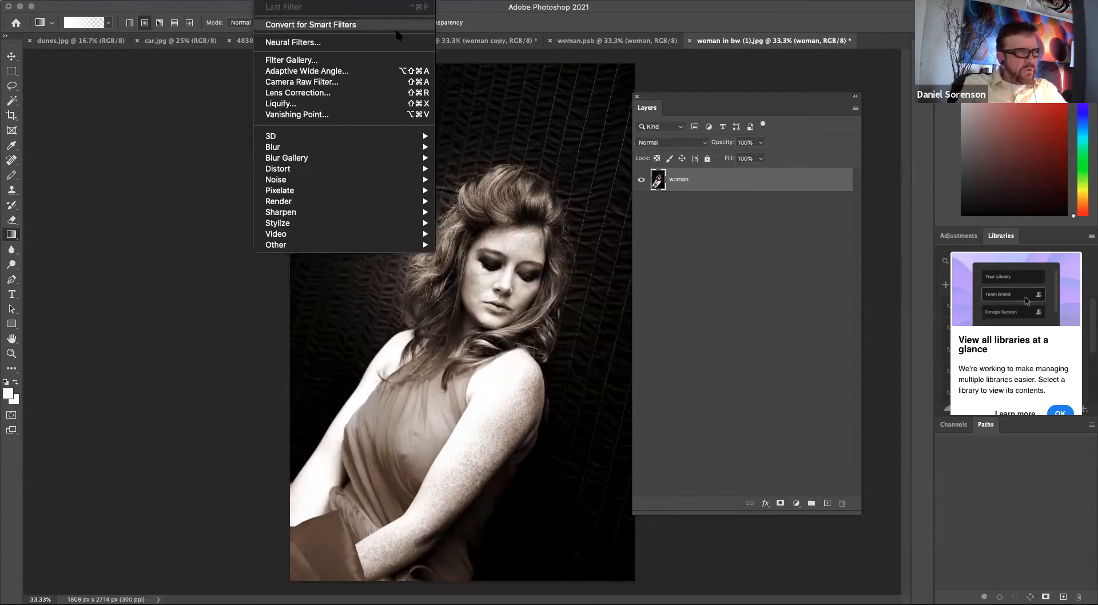
left_click(362, 26)
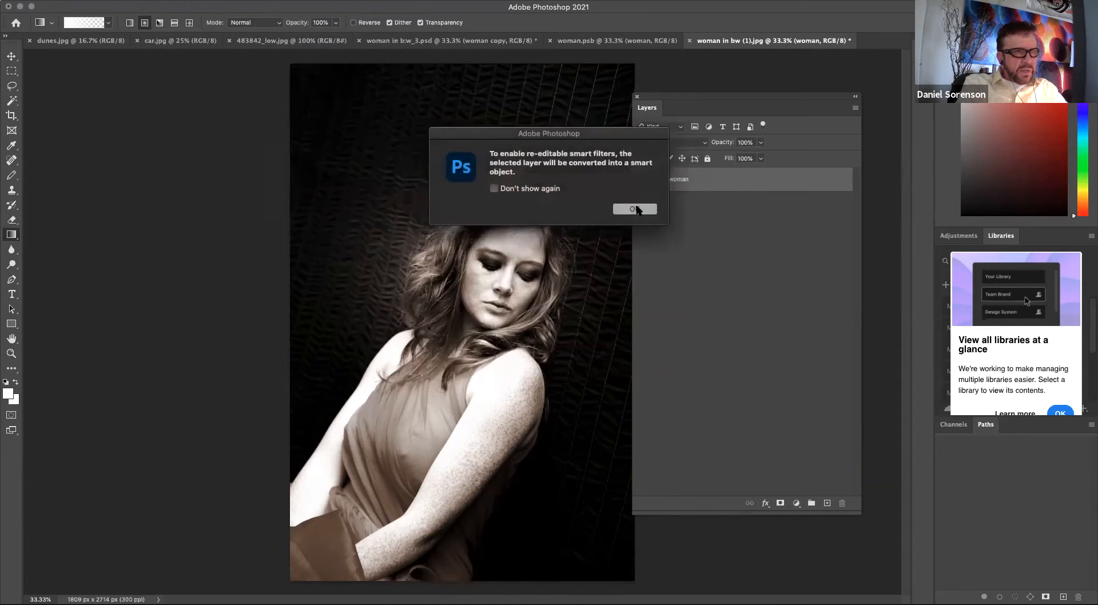
left_click(635, 210)
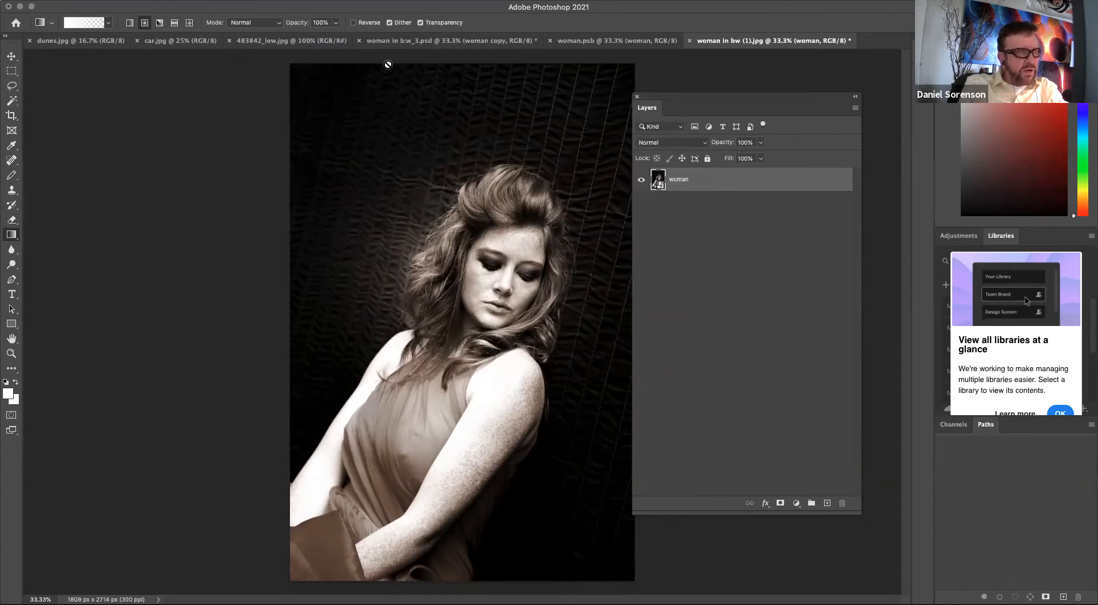
left_click(267, 1)
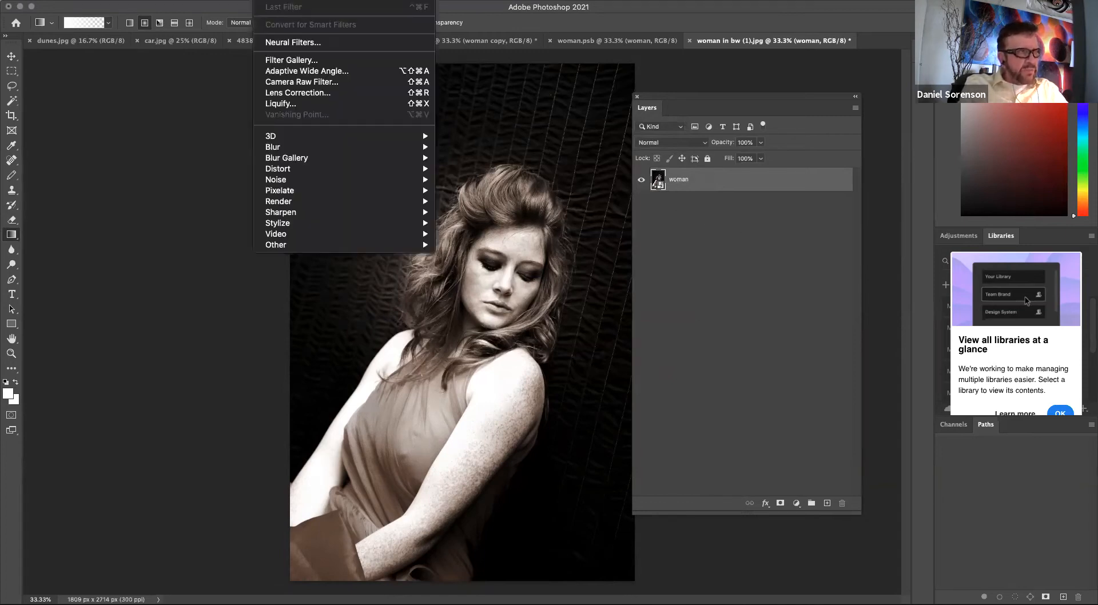
left_click(303, 59)
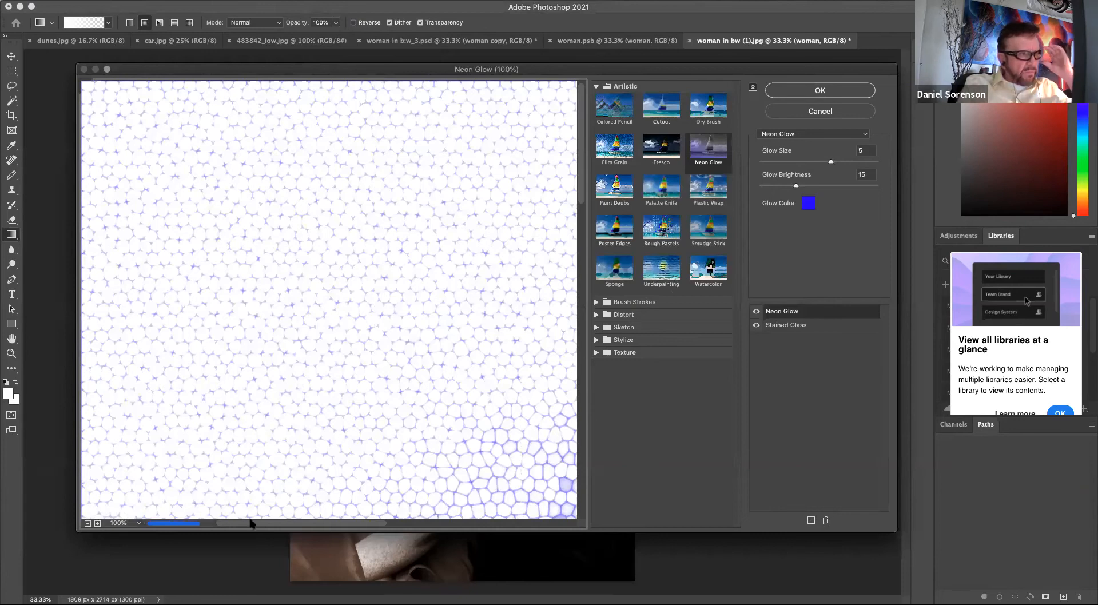
Try the Plastic Wrap, Dark Strokes and Glowing Edges effects in the Filter Gallery preview.
left_click(88, 523)
left_click(88, 523)
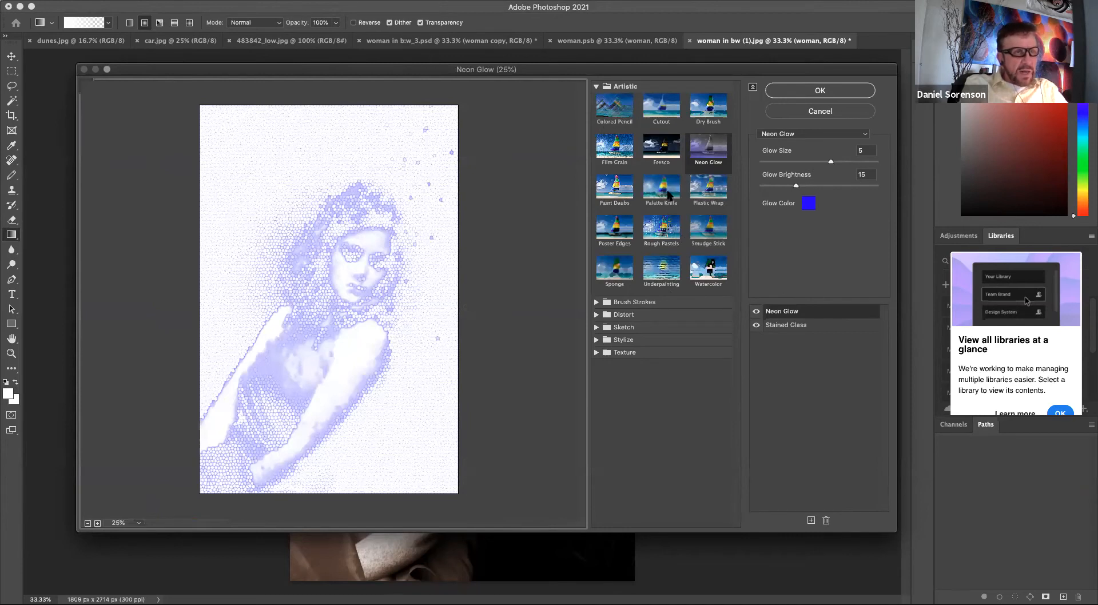
left_click(712, 162)
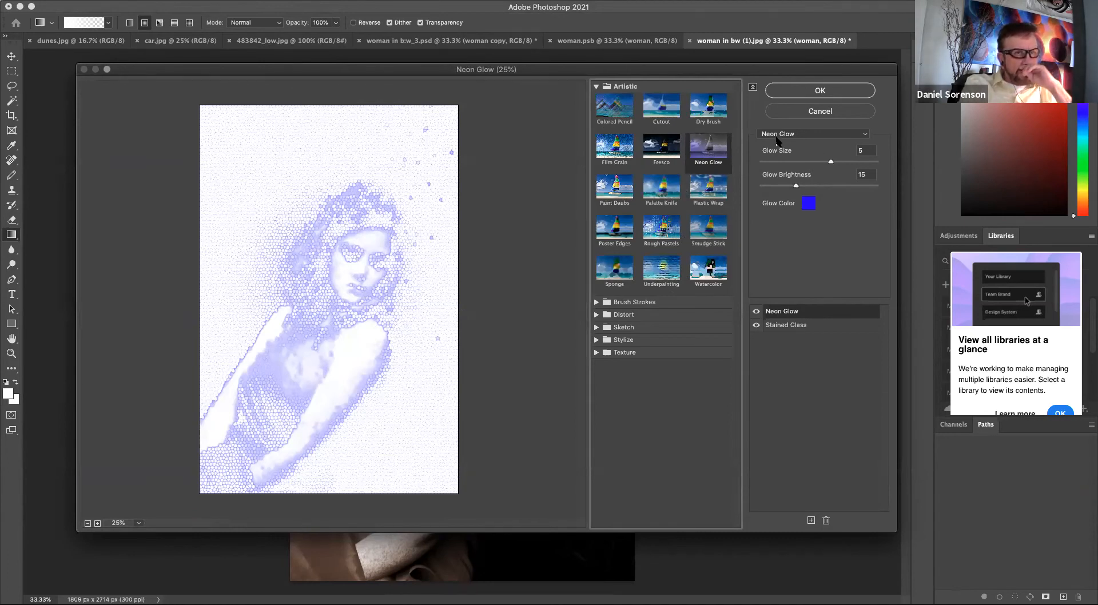
left_click(706, 188)
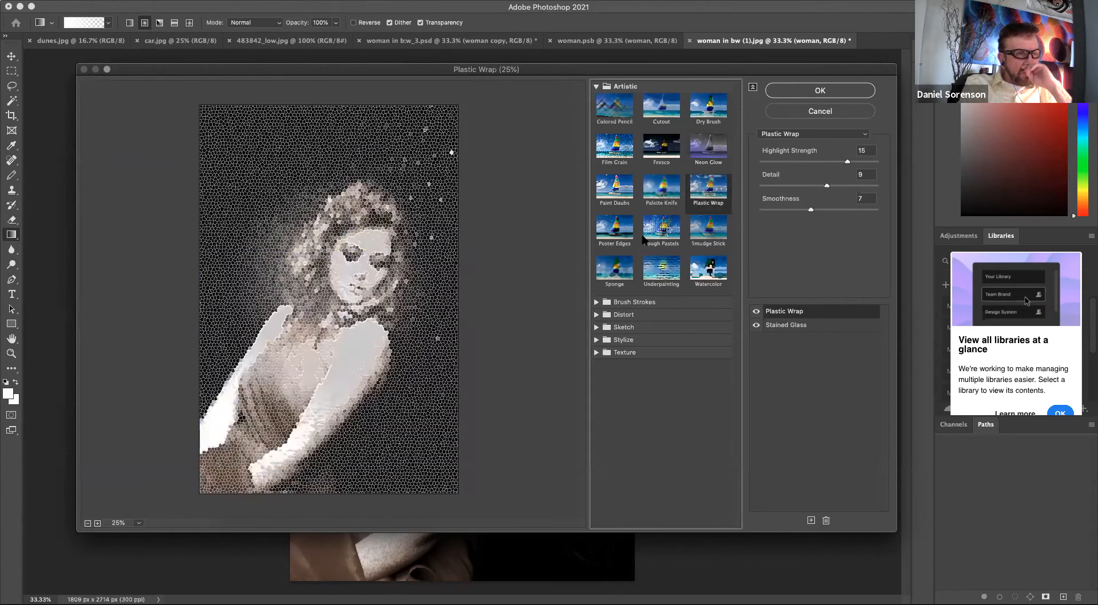
left_click(597, 303)
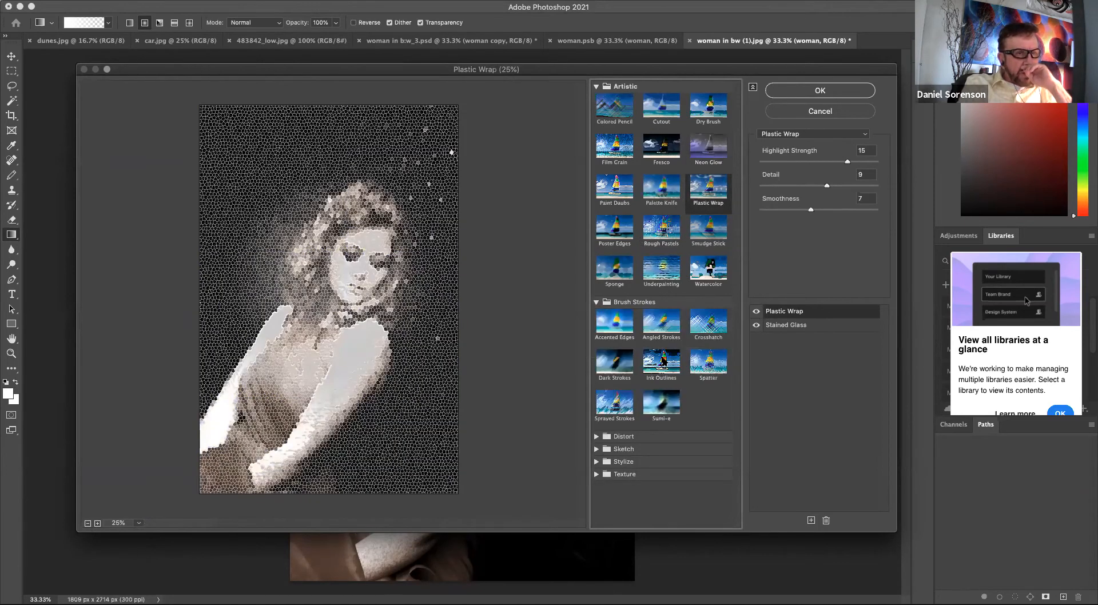
left_click(616, 366)
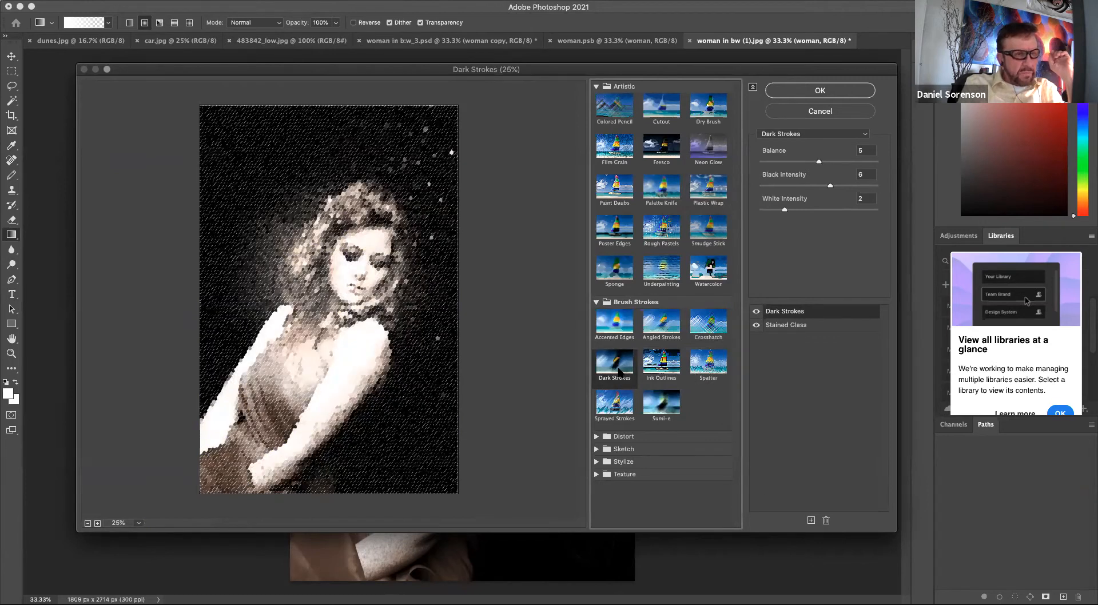
left_click(598, 461)
left_click(622, 484)
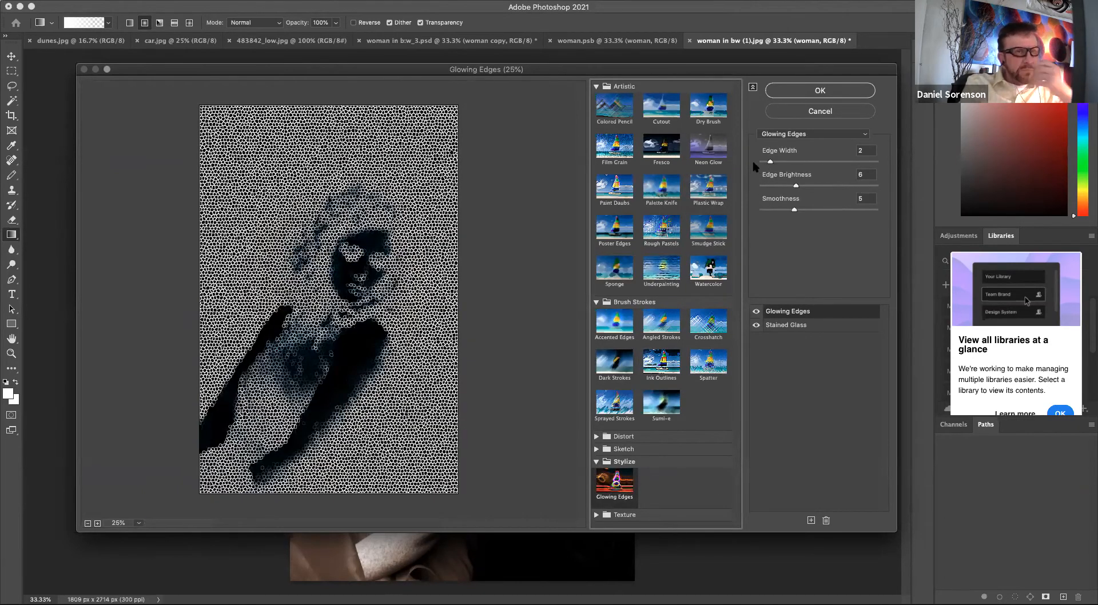
Apply the Watercolor filter to the woman layer from the Filter Gallery.
left_click(597, 453)
left_click_drag(736, 375, 735, 520)
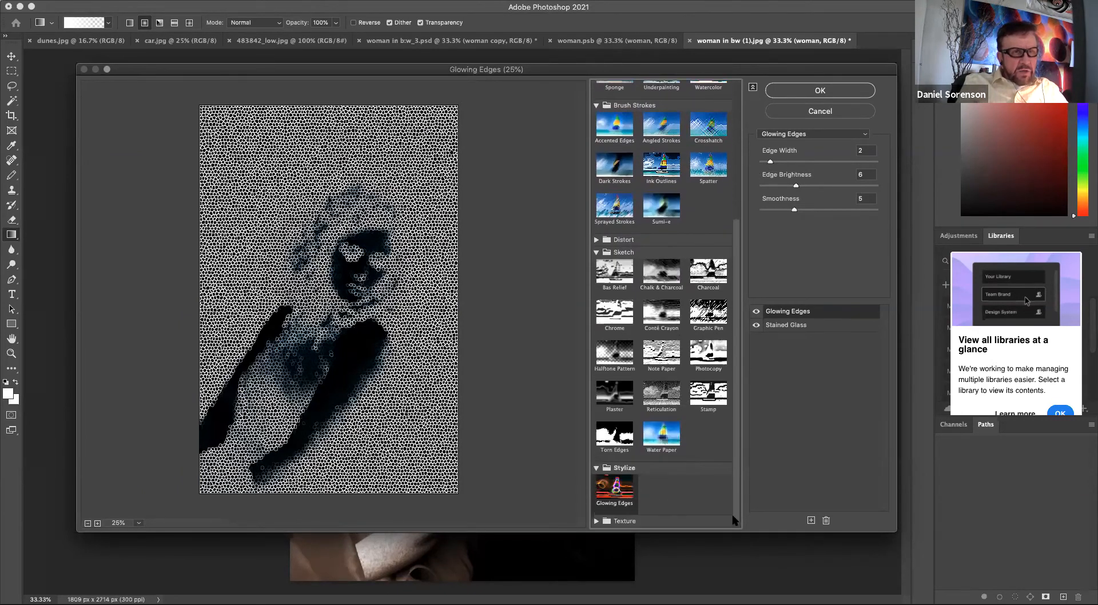
left_click(615, 394)
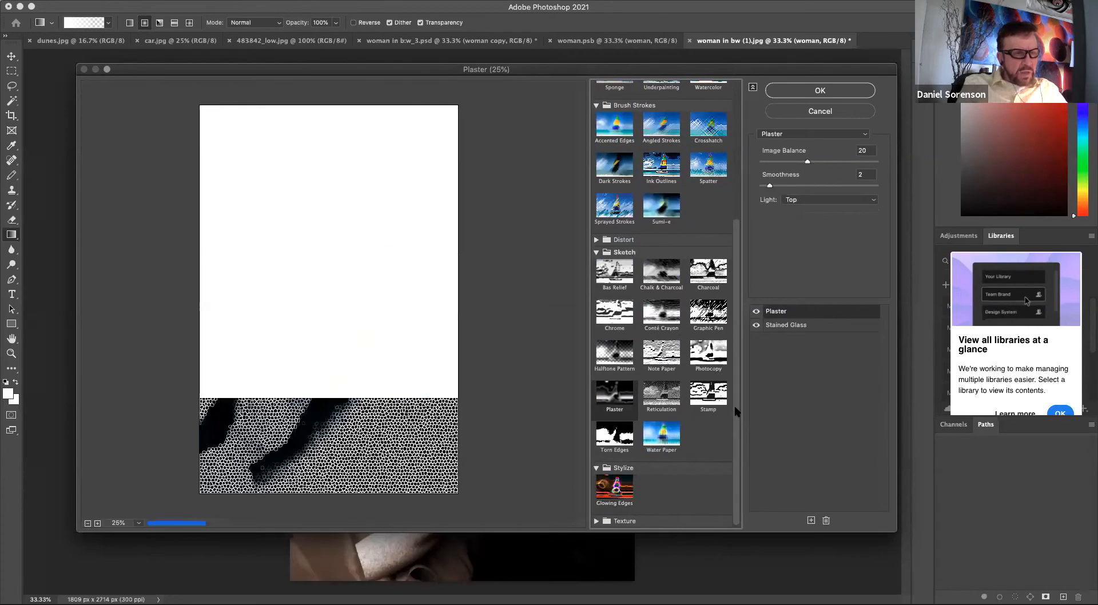
left_click(597, 252)
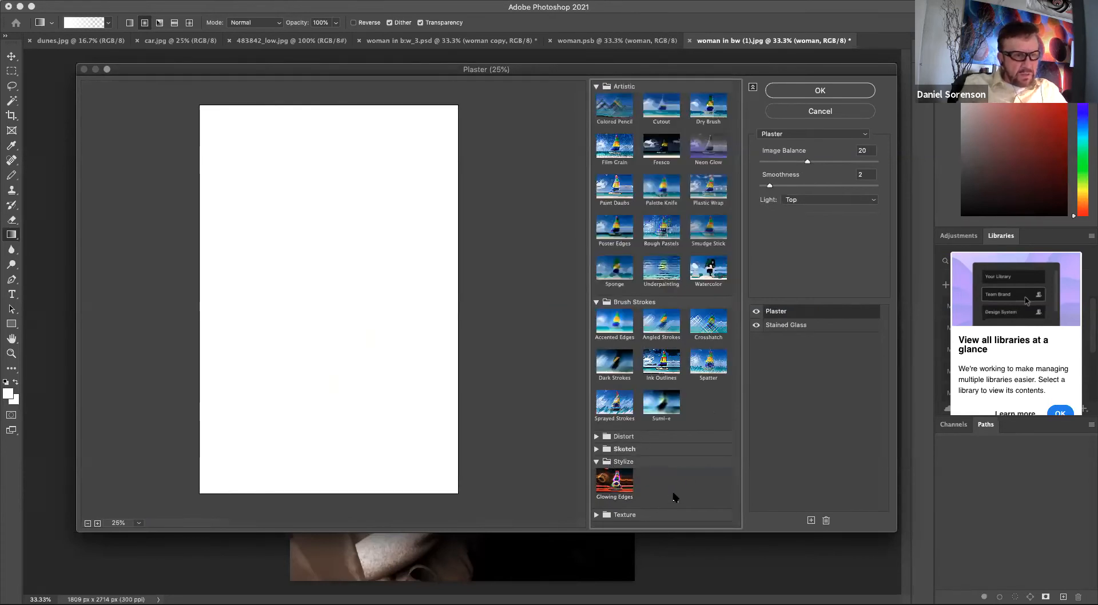
left_click(695, 365)
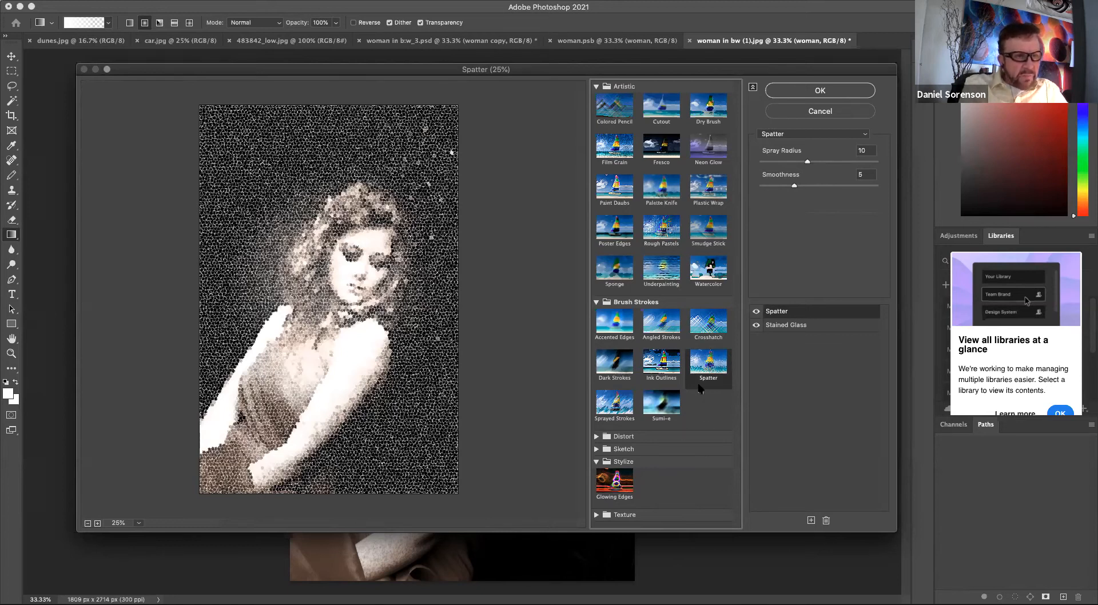
left_click(708, 268)
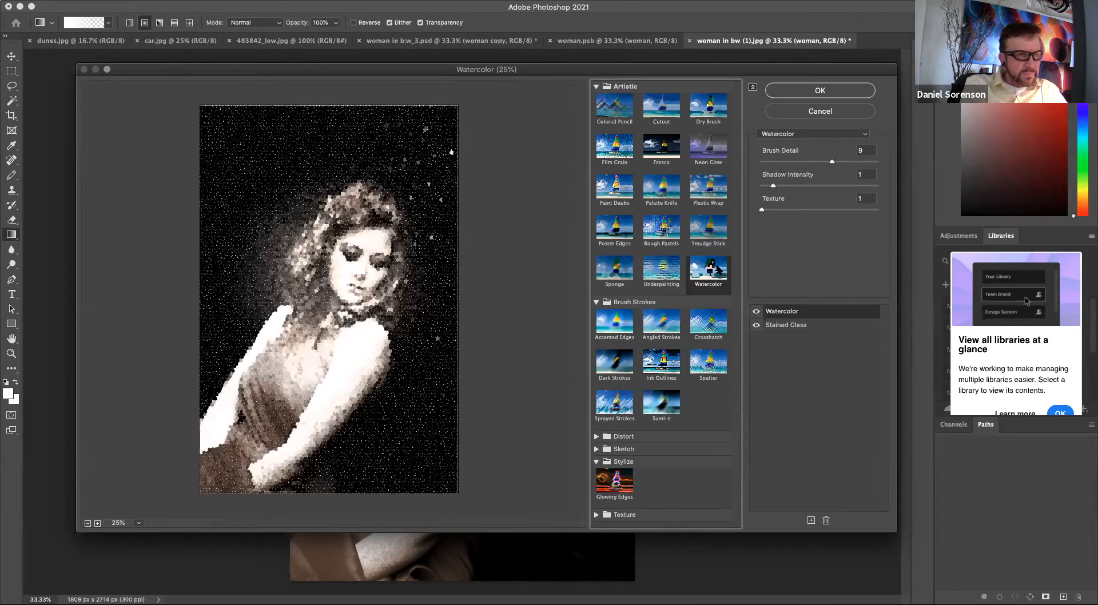
left_click(810, 93)
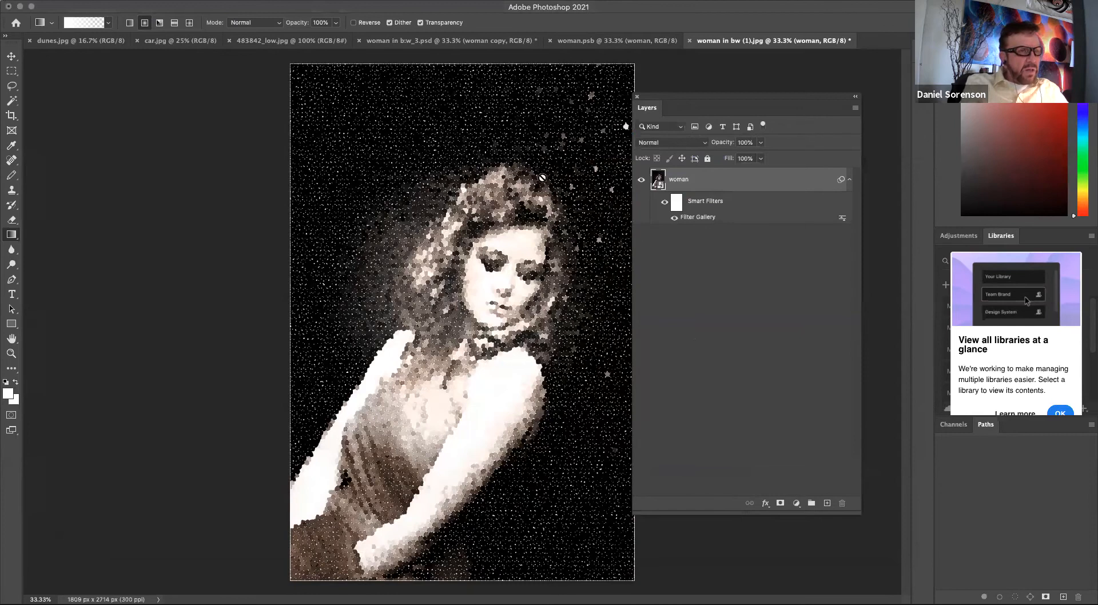
Hide the Filter Gallery smart filter on the woman layer.
left_click(674, 218)
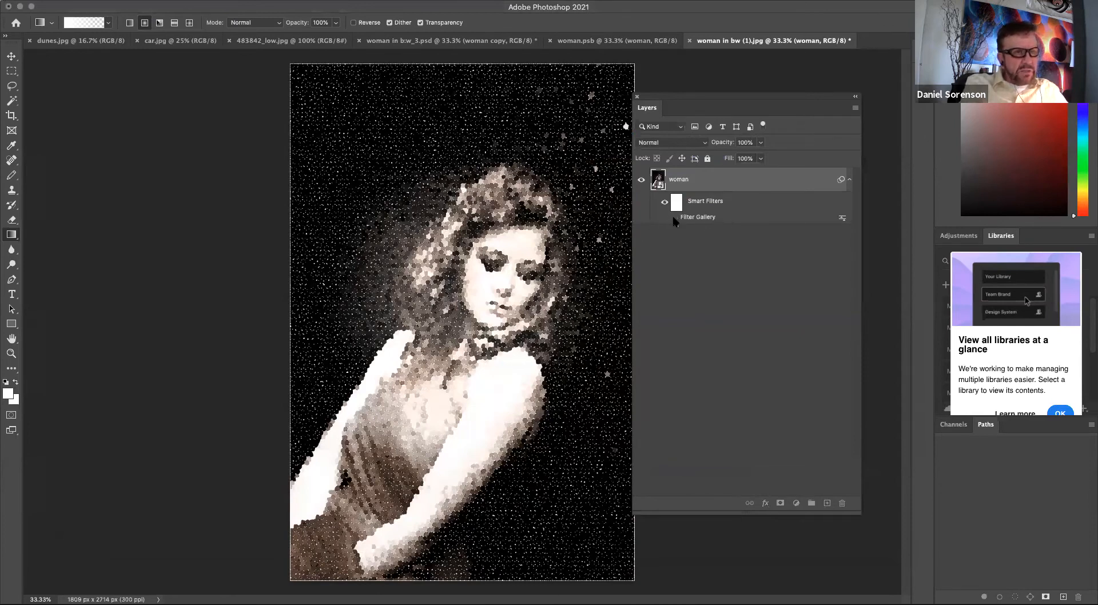
left_click(673, 219)
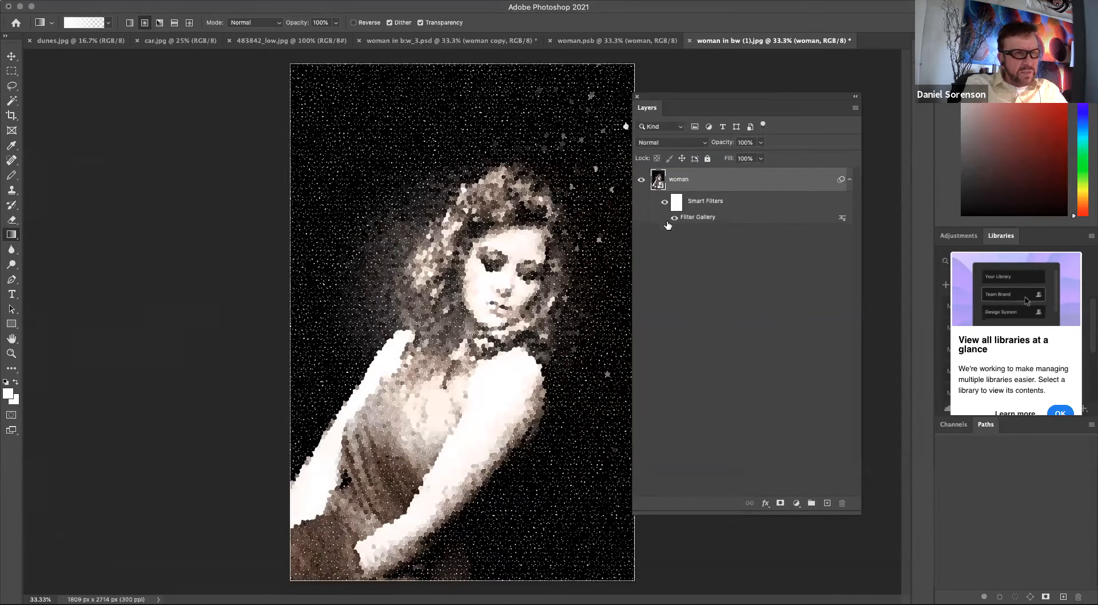
left_click(674, 219)
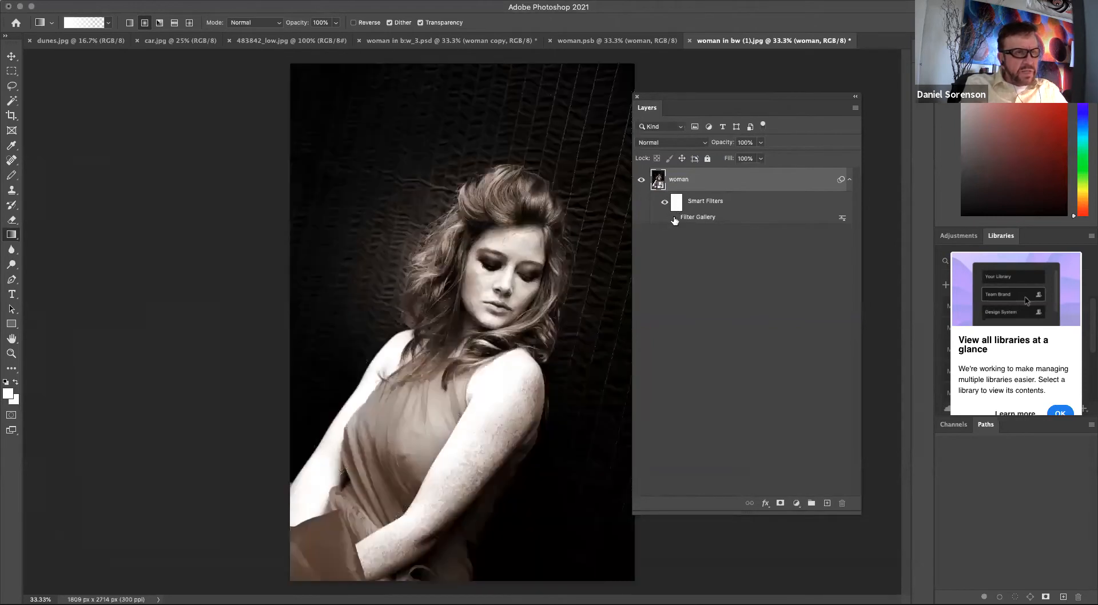
left_click(266, 1)
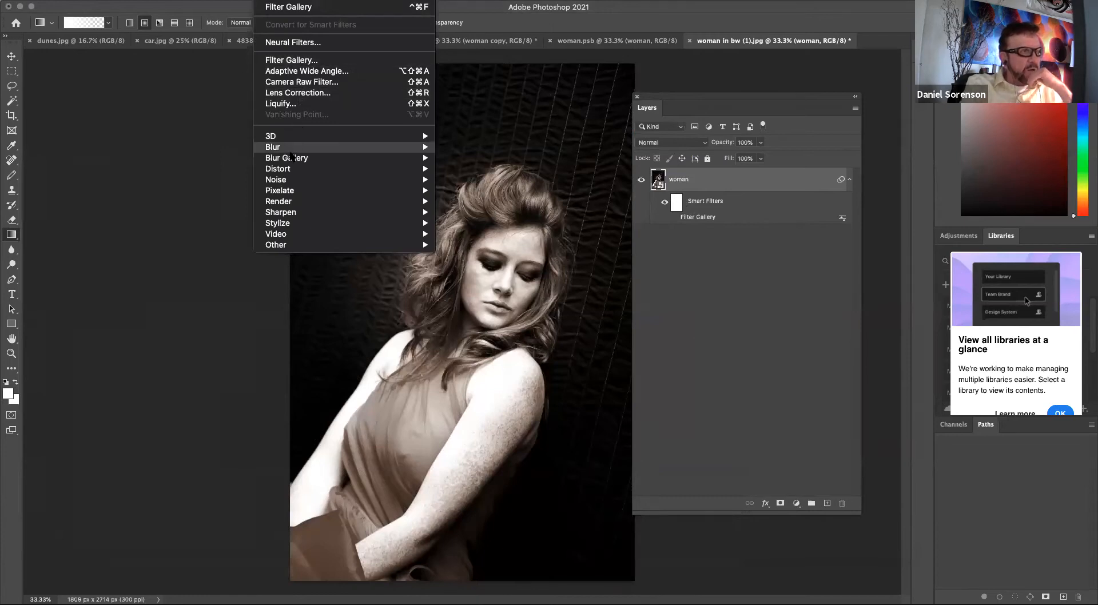
mouse_move(291, 152)
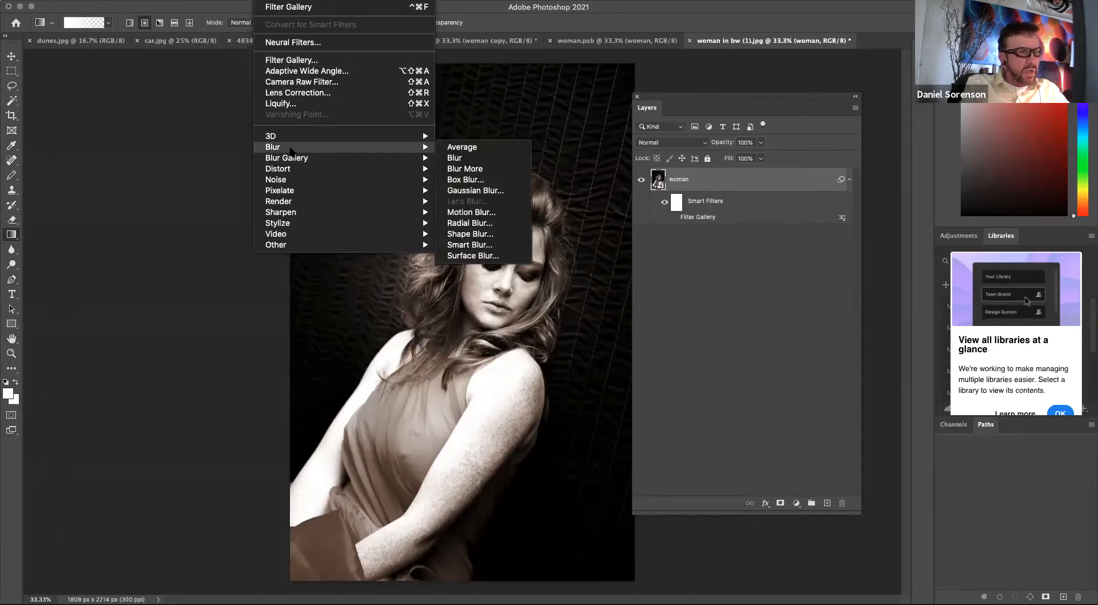
left_click(480, 179)
left_click_drag(629, 139, 716, 139)
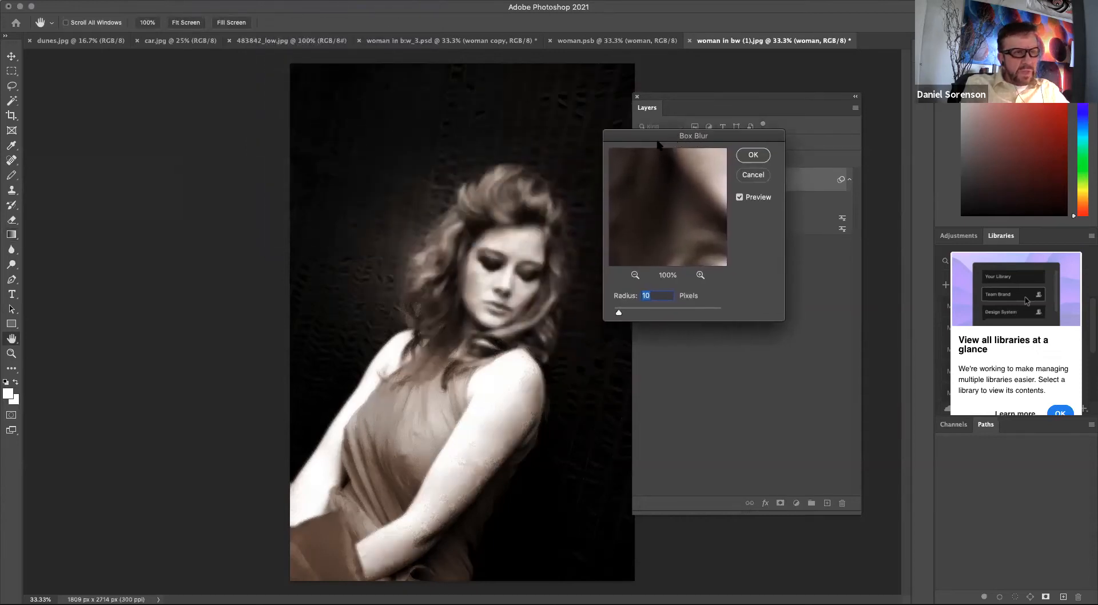
left_click(754, 175)
key("g")
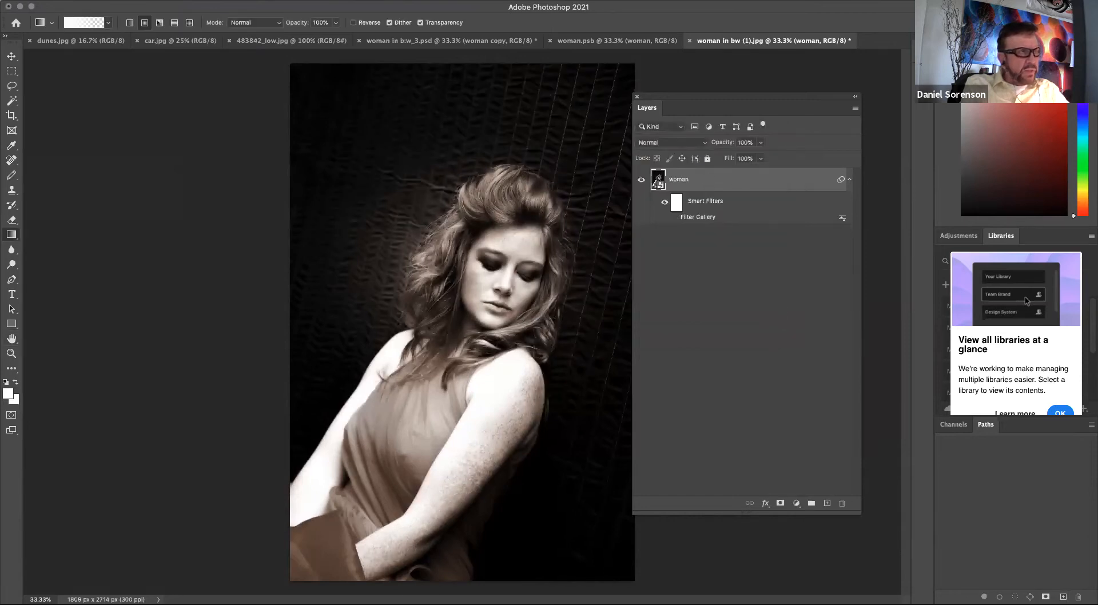
Apply a Radial Blur smart filter with the Zoom method and an amount of 100.
left_click(268, 0)
mouse_move(286, 147)
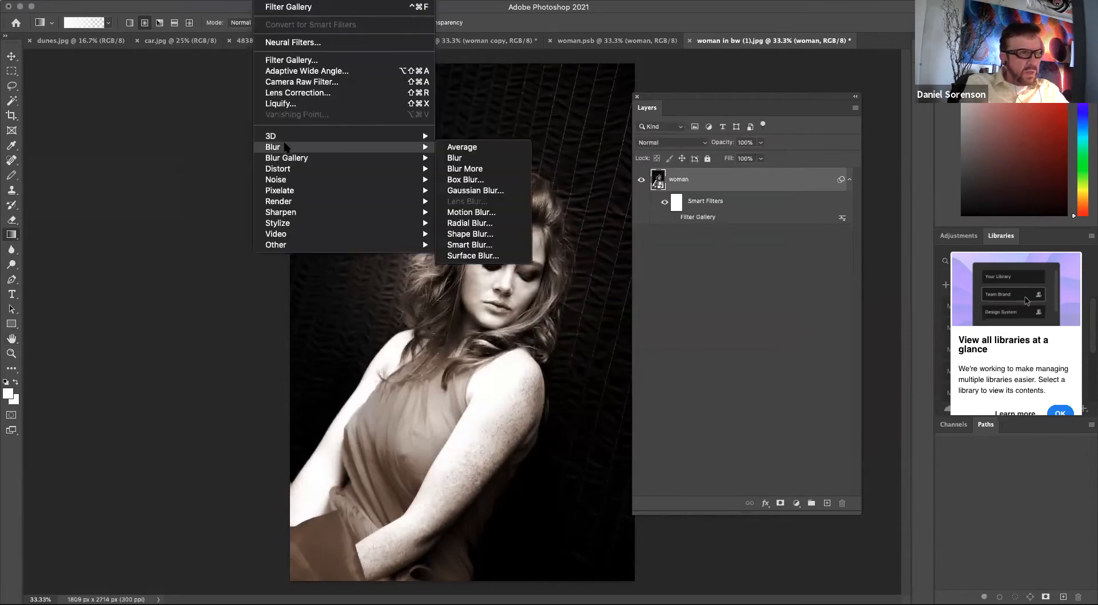
mouse_move(399, 163)
mouse_move(359, 148)
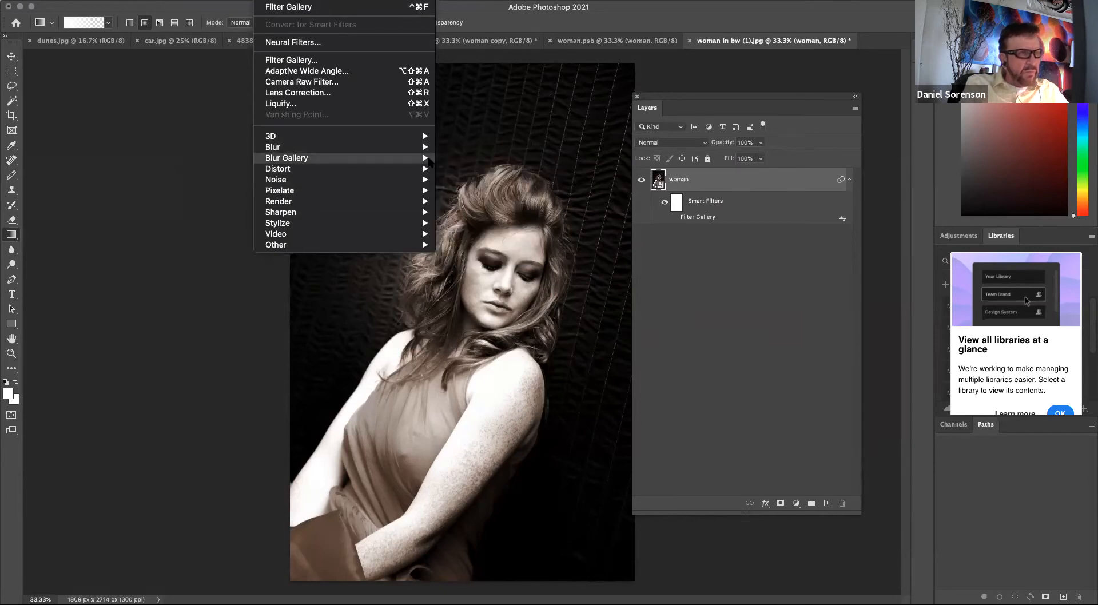
mouse_move(427, 150)
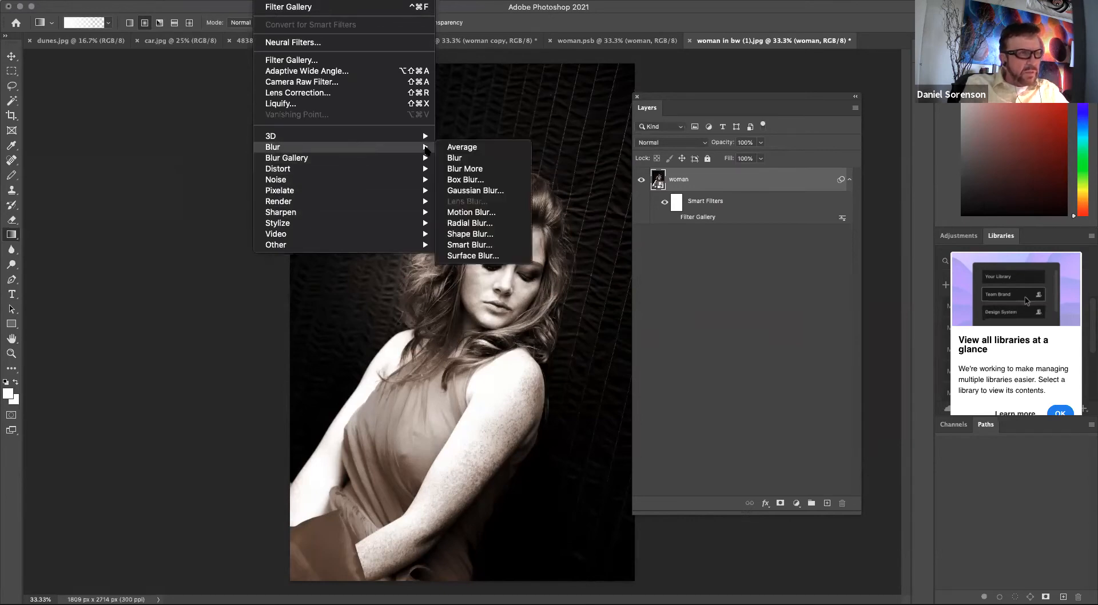
left_click(479, 223)
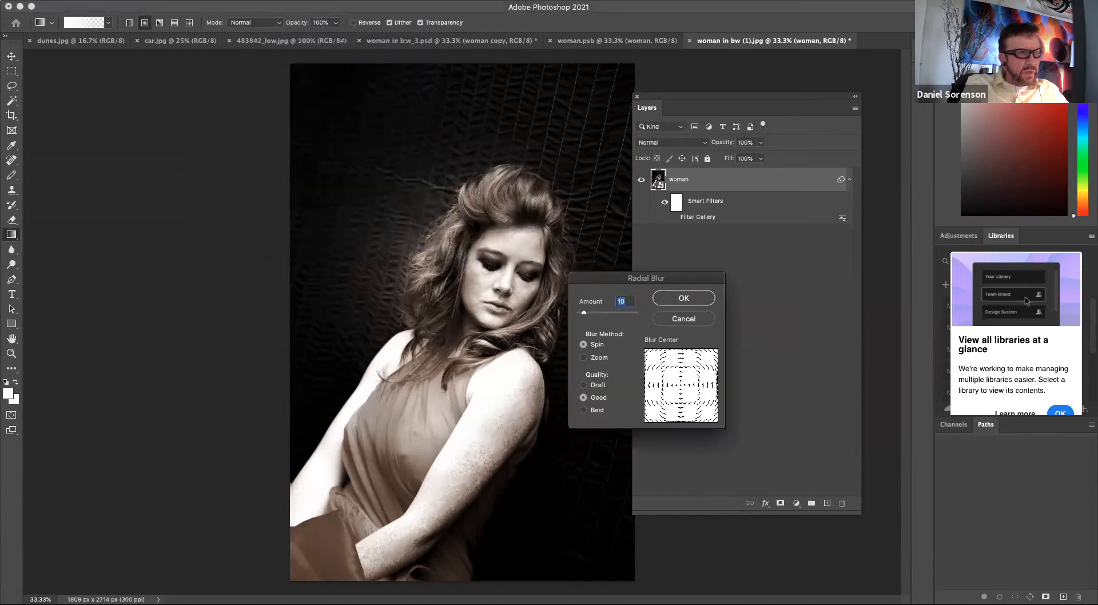
left_click(596, 360)
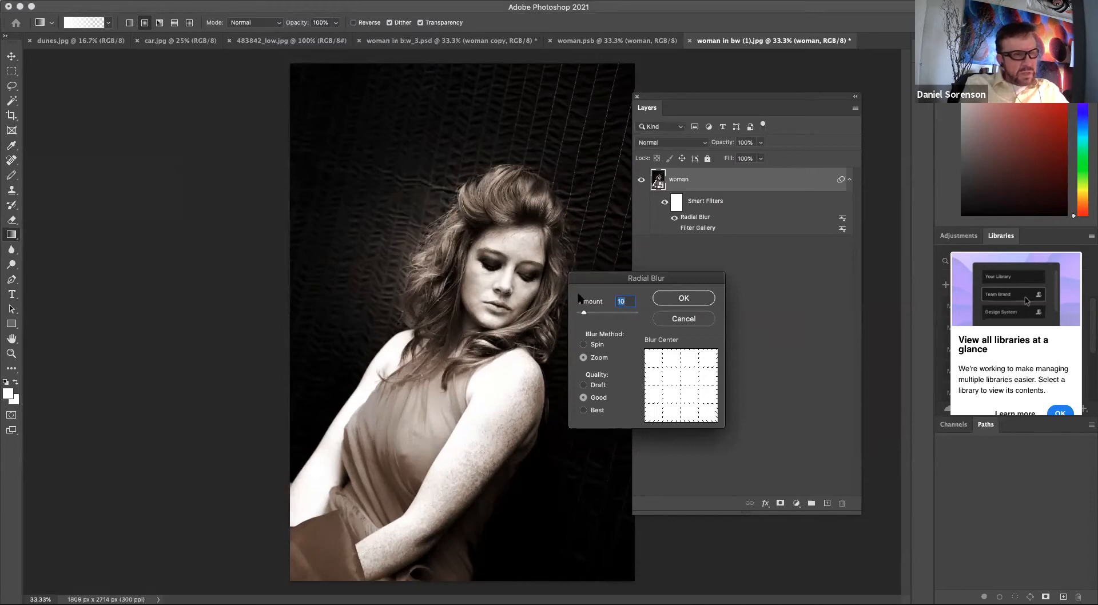
left_click_drag(585, 313, 659, 320)
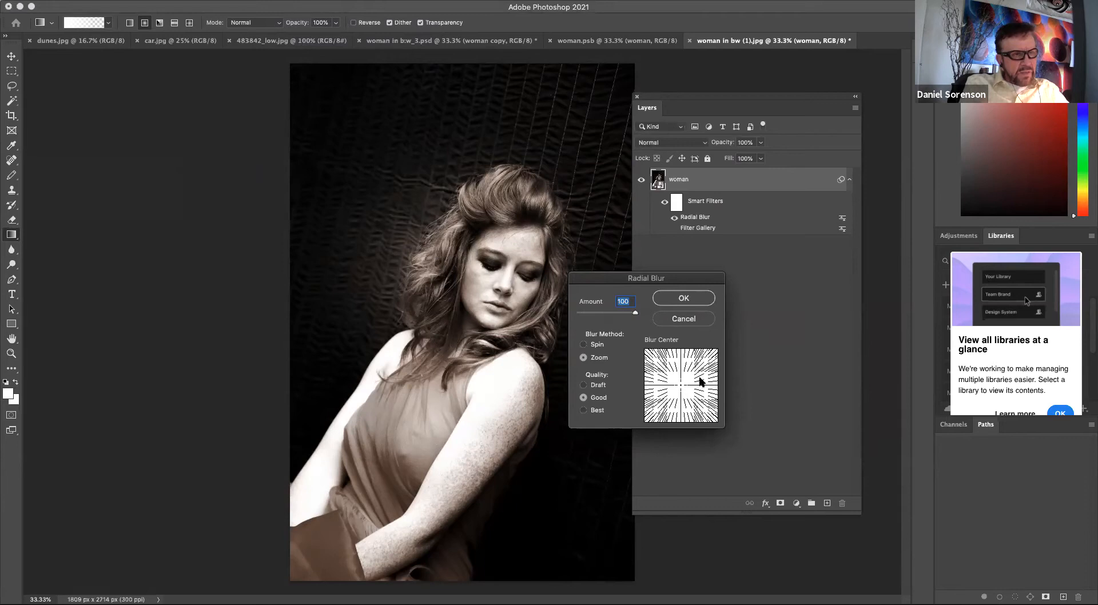
left_click_drag(676, 281, 710, 244)
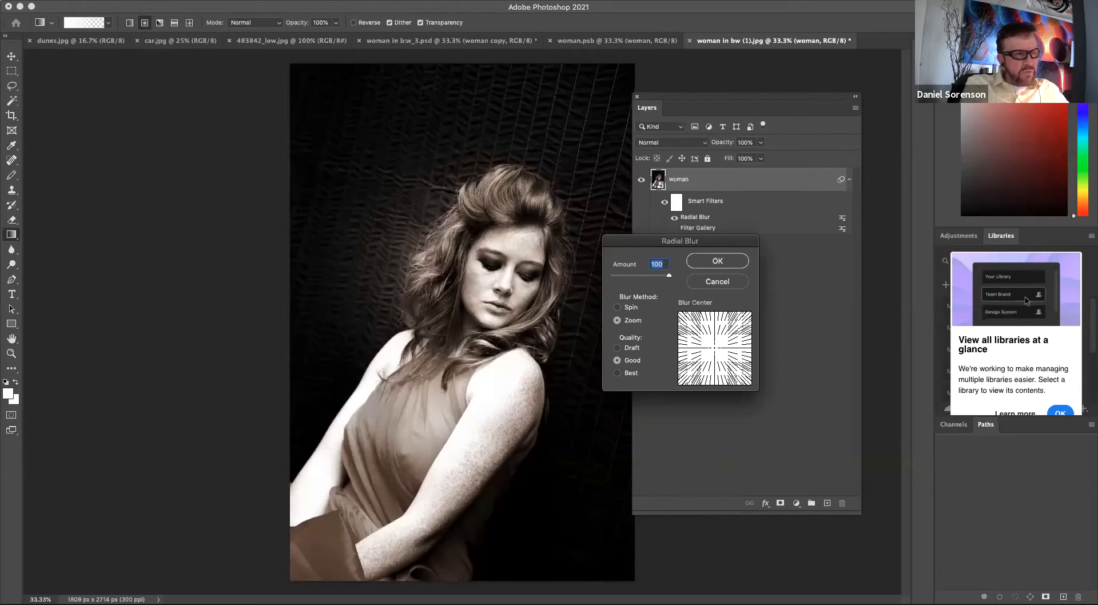
left_click_drag(633, 245, 630, 228)
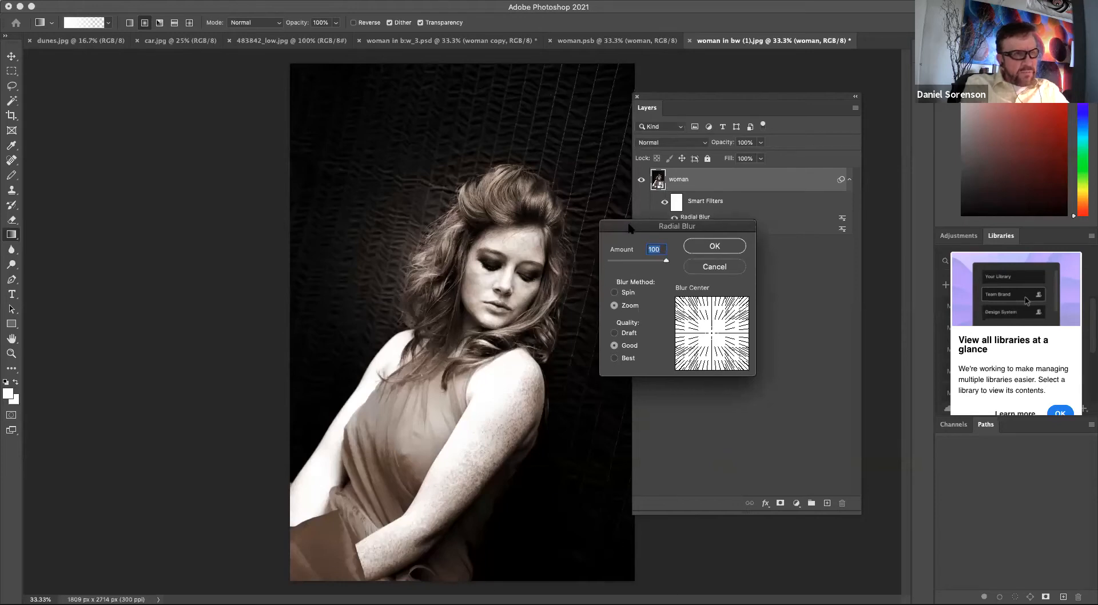
left_click(712, 327)
left_click_drag(712, 326, 715, 329)
left_click(715, 246)
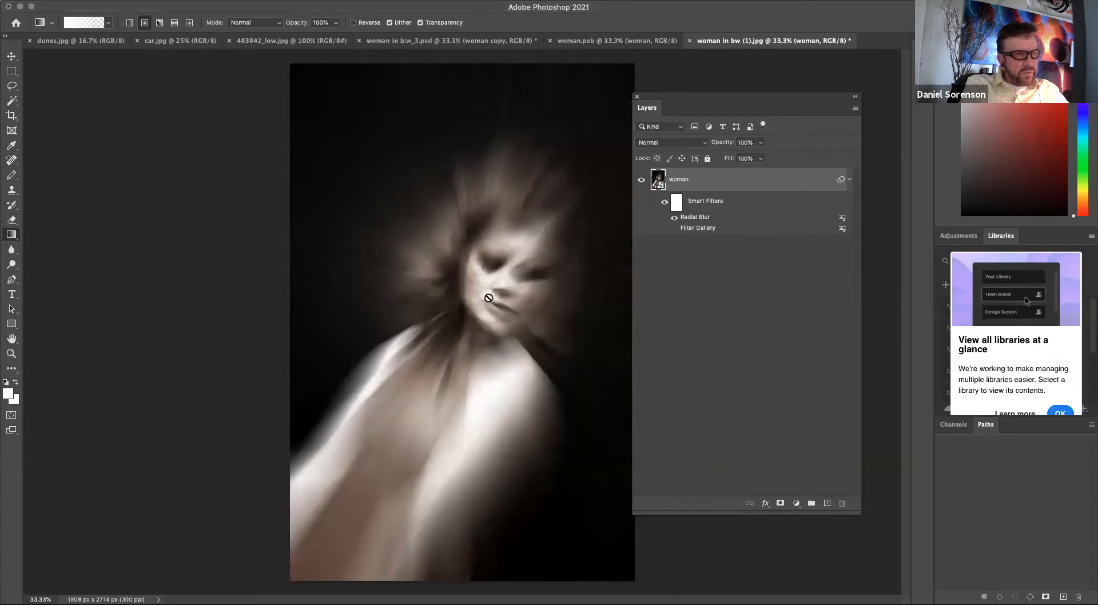
Reopen the Radial Blur smart filter and reposition its blur center slightly.
double_click(694, 219)
left_click(715, 330)
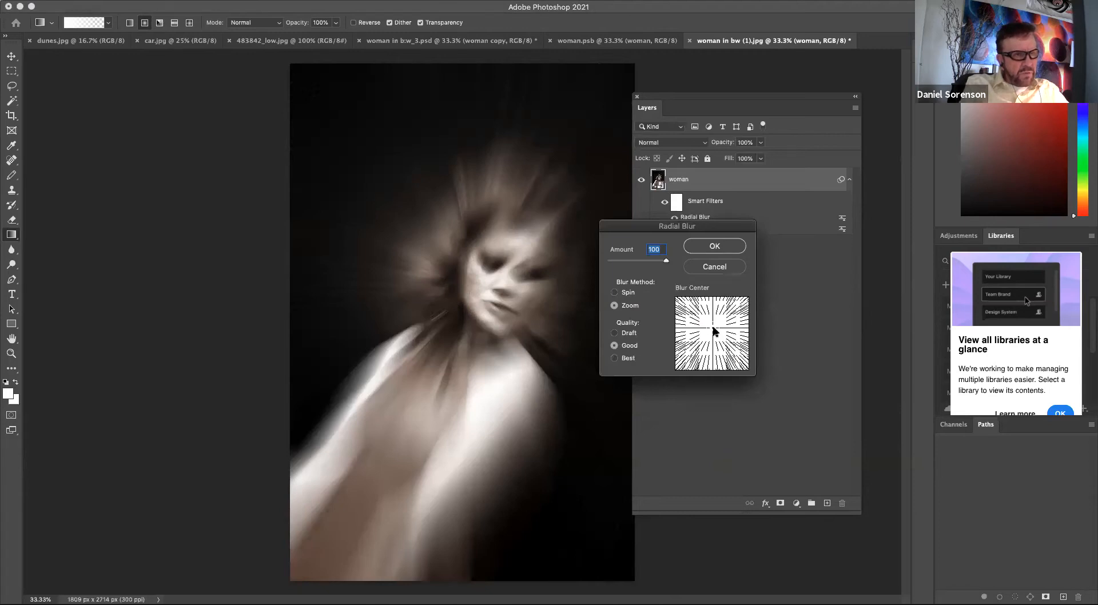
left_click(718, 325)
left_click(719, 252)
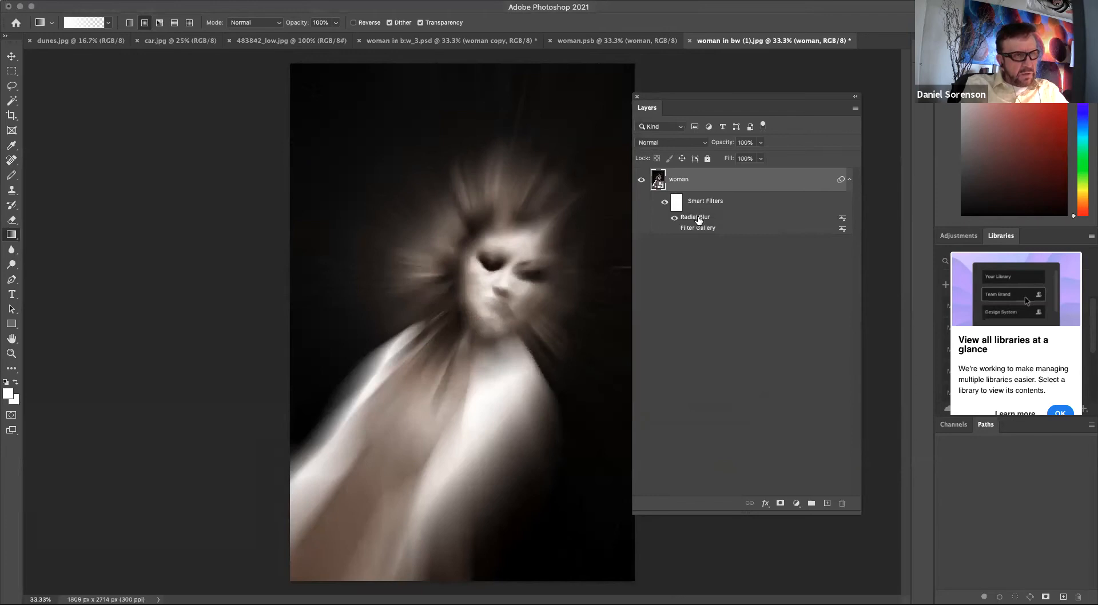
double_click(698, 218)
left_click(717, 325)
left_click(715, 247)
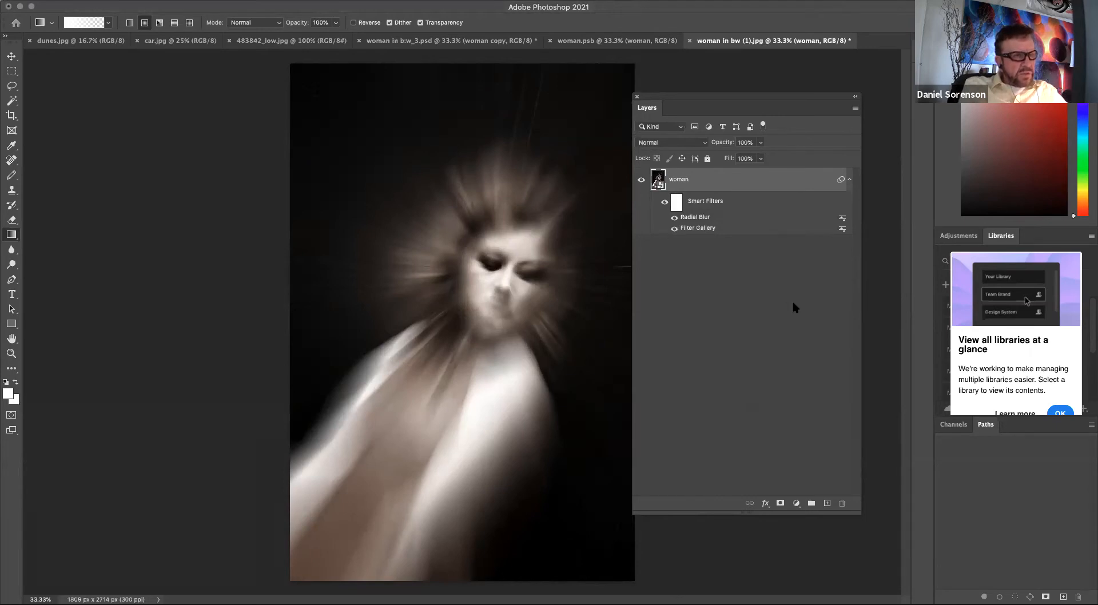
Select the smart filter mask, reset default colors, and set up a soft Brush Tool at 0% hardness and 165 px.
left_click(677, 202)
key("d")
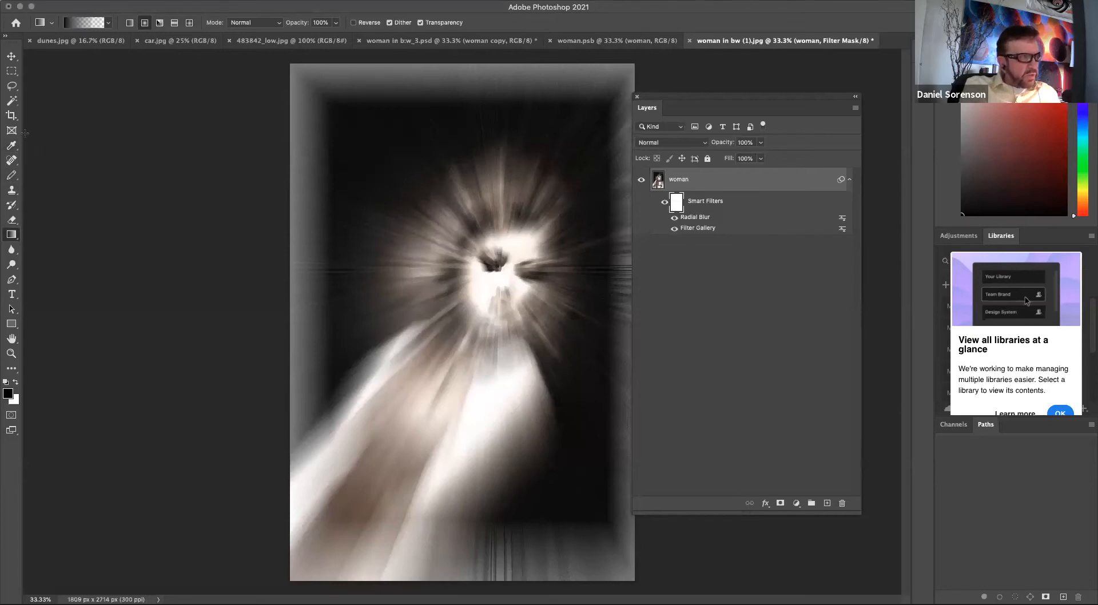
key("b")
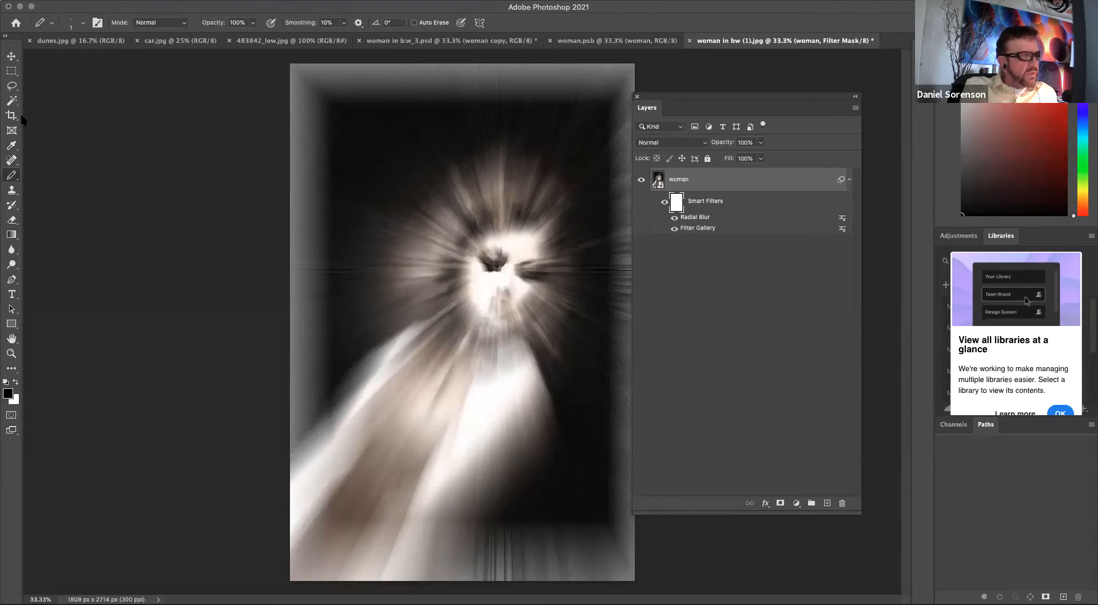
right_click(18, 180)
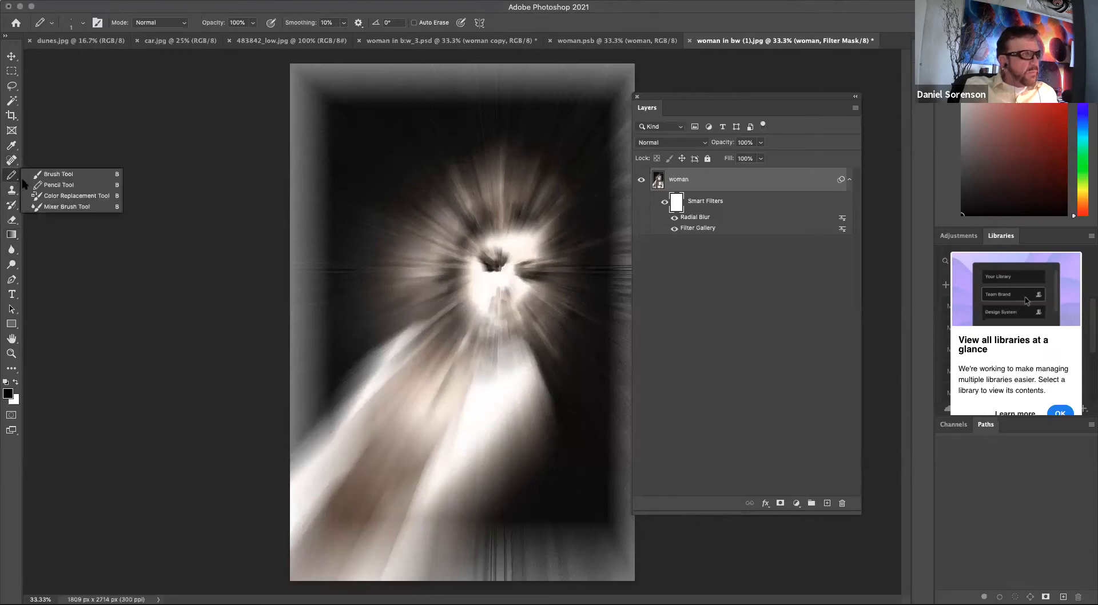
left_click(48, 180)
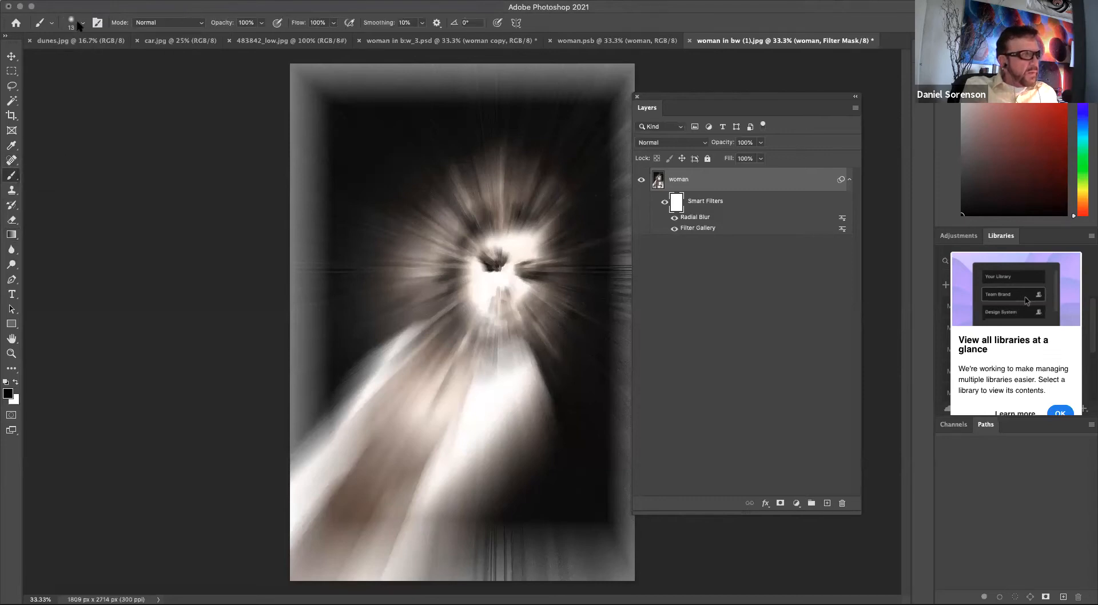
left_click(82, 23)
left_click(84, 131)
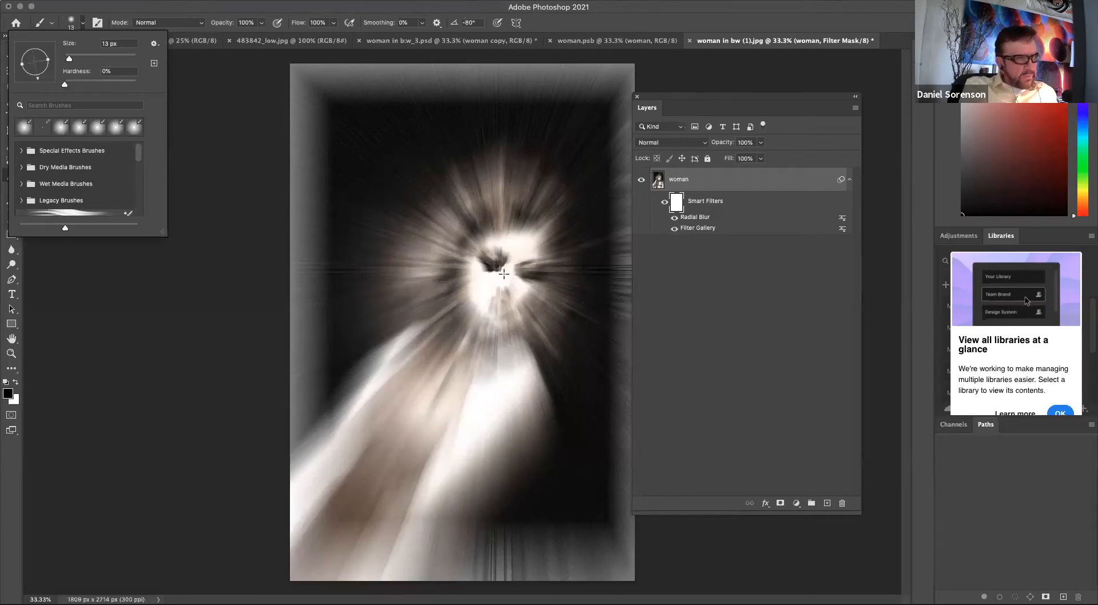
left_click_drag(69, 58, 117, 59)
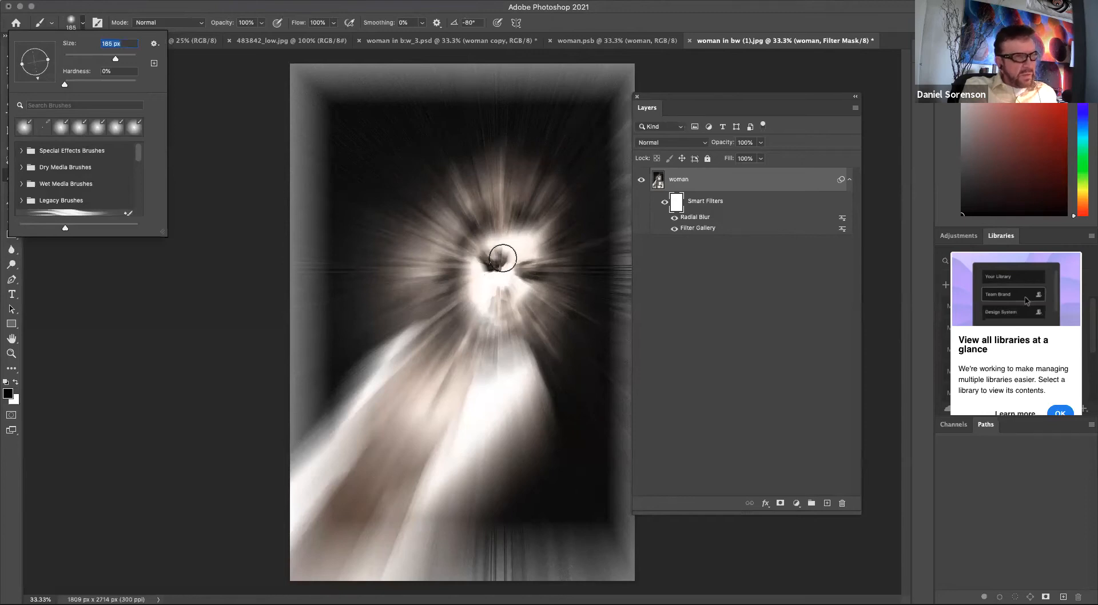
type("11]]")
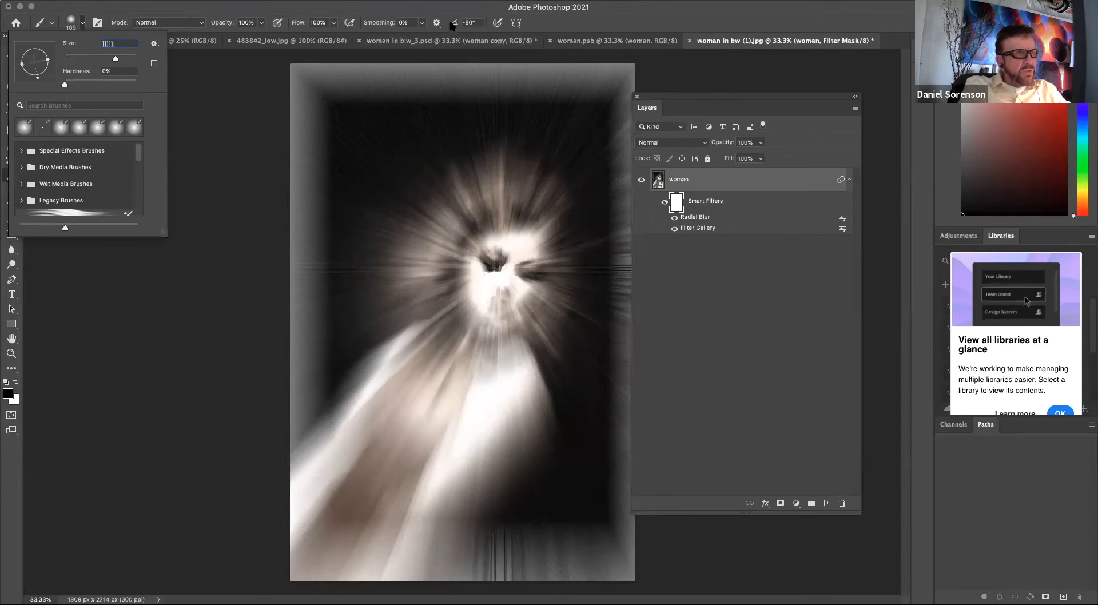
key("Return")
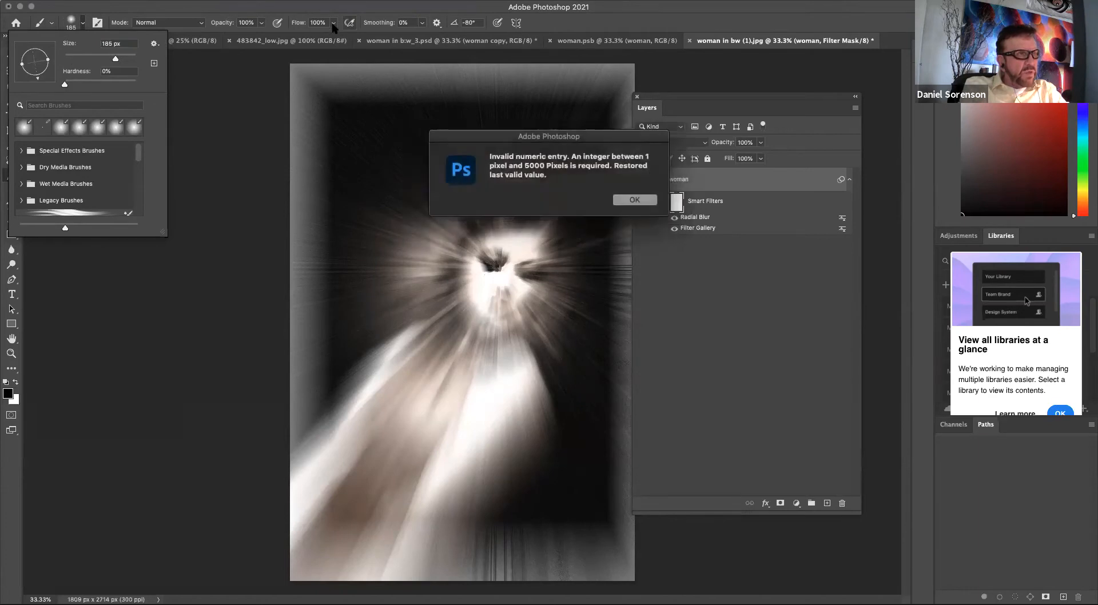
left_click(635, 201)
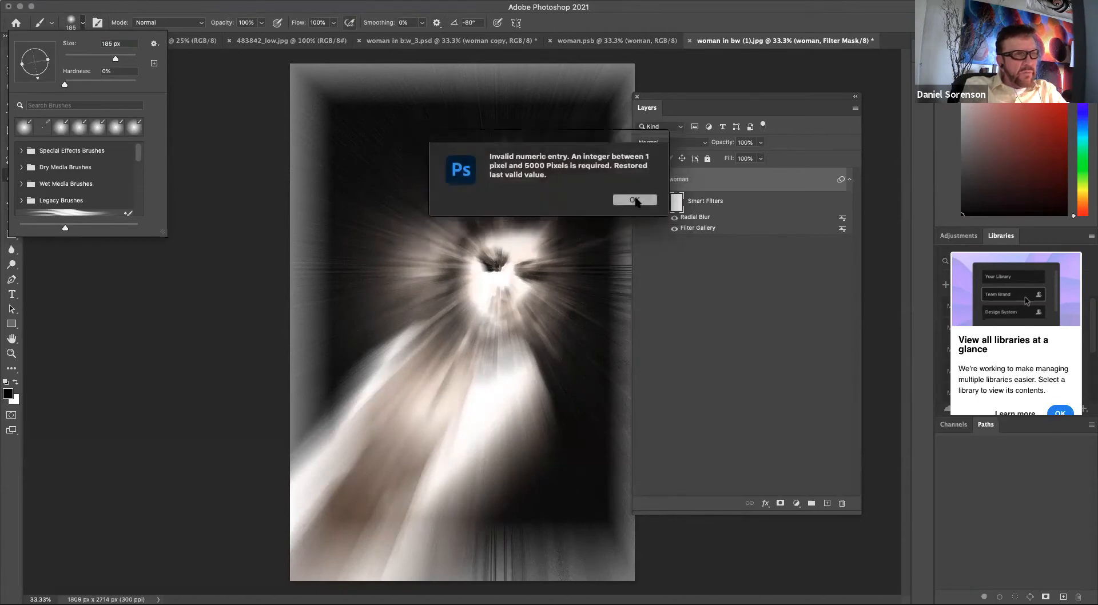
Paint the smart filter mask with a 700 px brush at 35% flow to reveal the woman's face, hair and body.
left_click(335, 25)
left_click_drag(337, 36, 301, 38)
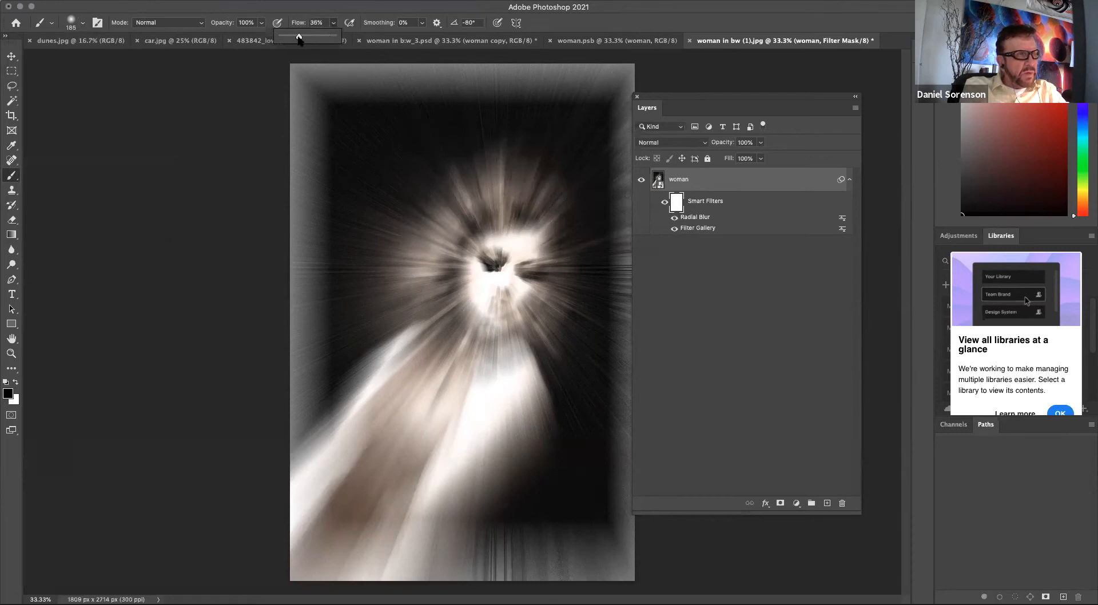
key("bracketright")
key("bracketright")
key("bracketright")
key("bracketright")
key("bracketright")
key("bracketright")
left_click(503, 265)
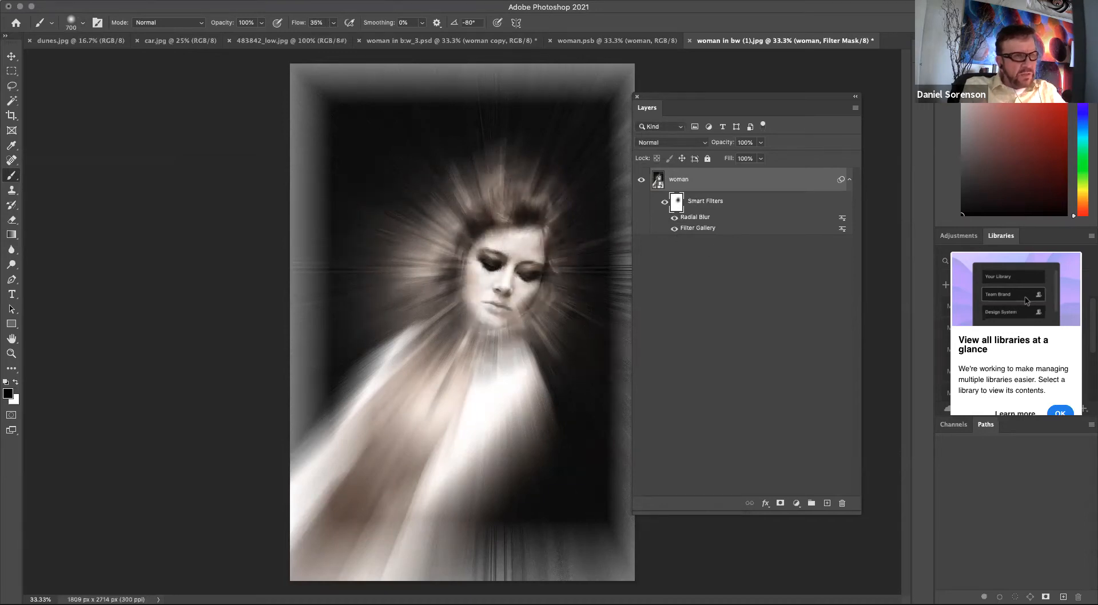
mouse_move(490, 344)
left_mouse_down()
mouse_move(462, 375)
mouse_move(487, 354)
left_mouse_up()
left_click_drag(529, 178, 488, 170)
left_click_drag(490, 338, 395, 425)
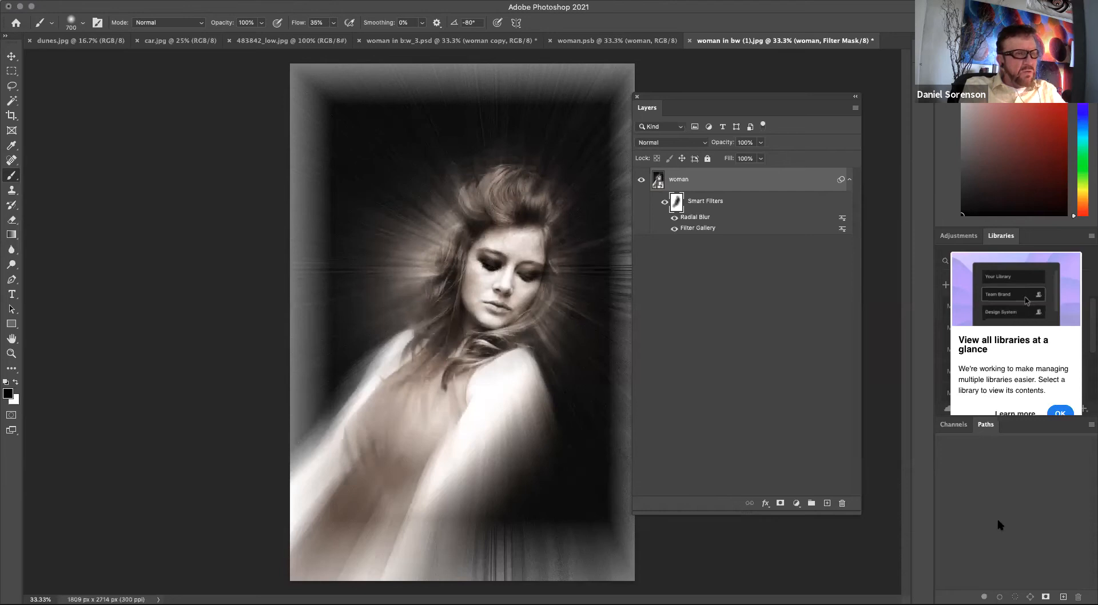
Apply a Solarize smart filter to the woman layer.
left_click(674, 221)
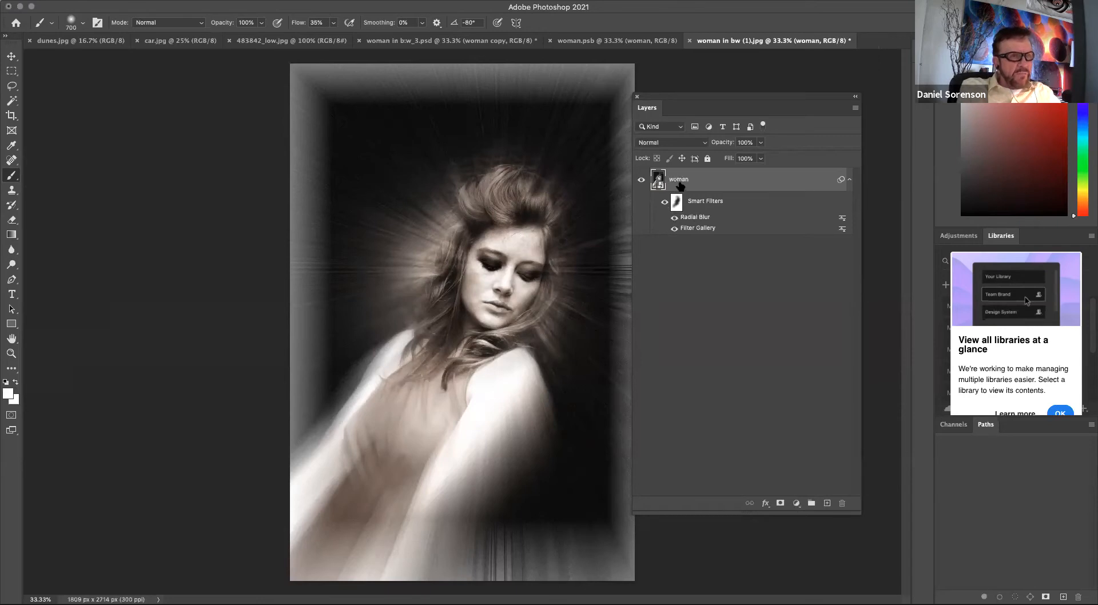
left_click(341, 5)
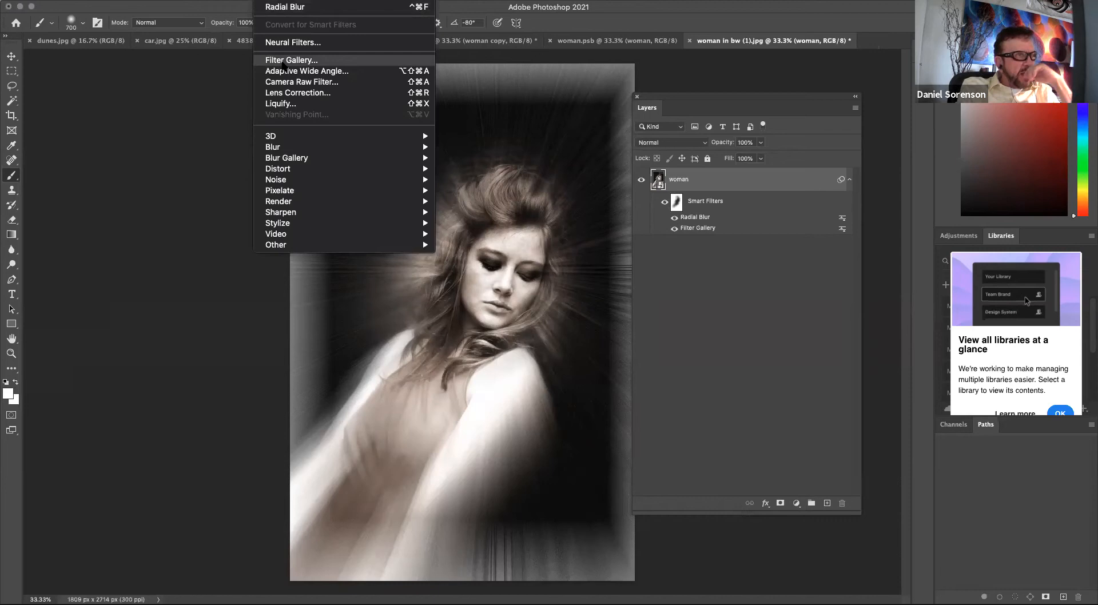
mouse_move(299, 152)
mouse_move(296, 173)
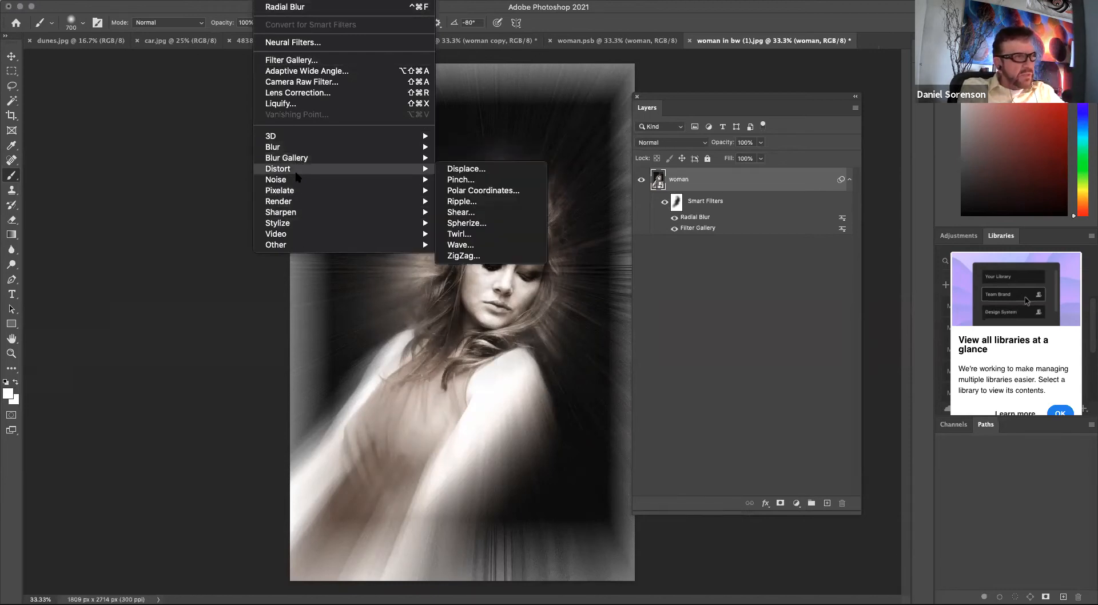
mouse_move(296, 228)
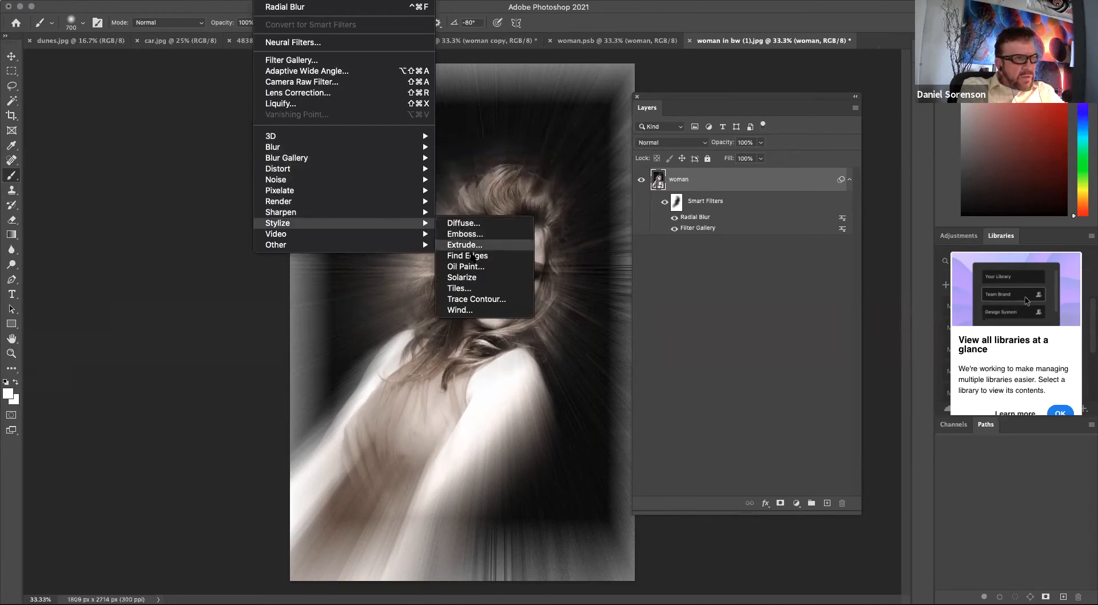
left_click(479, 279)
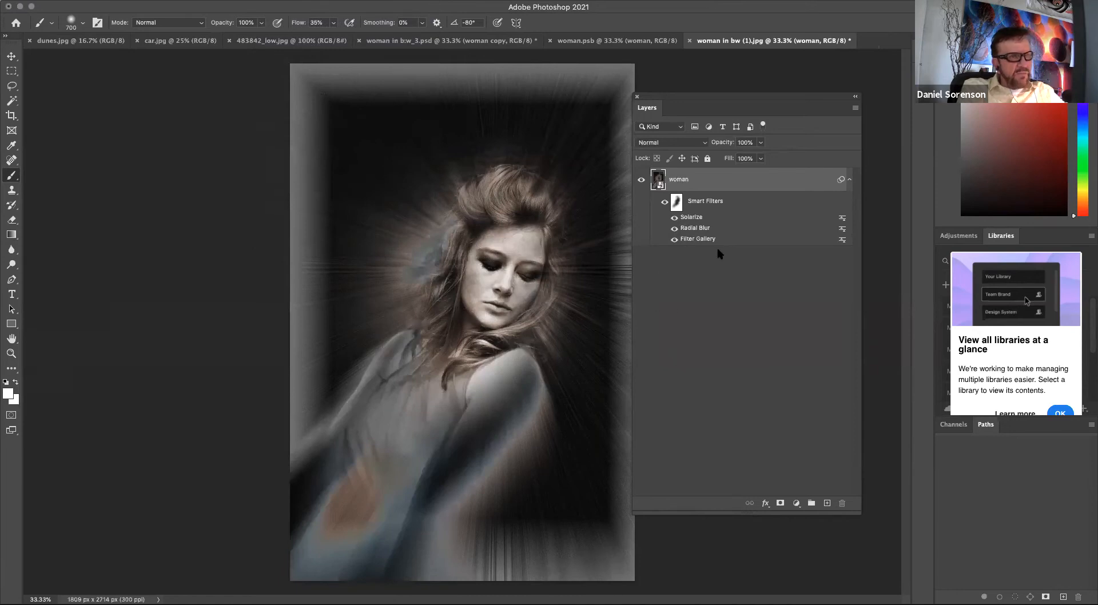
Compare the image with the Filter Gallery smart filter on and off, leaving it hidden.
left_click(674, 239)
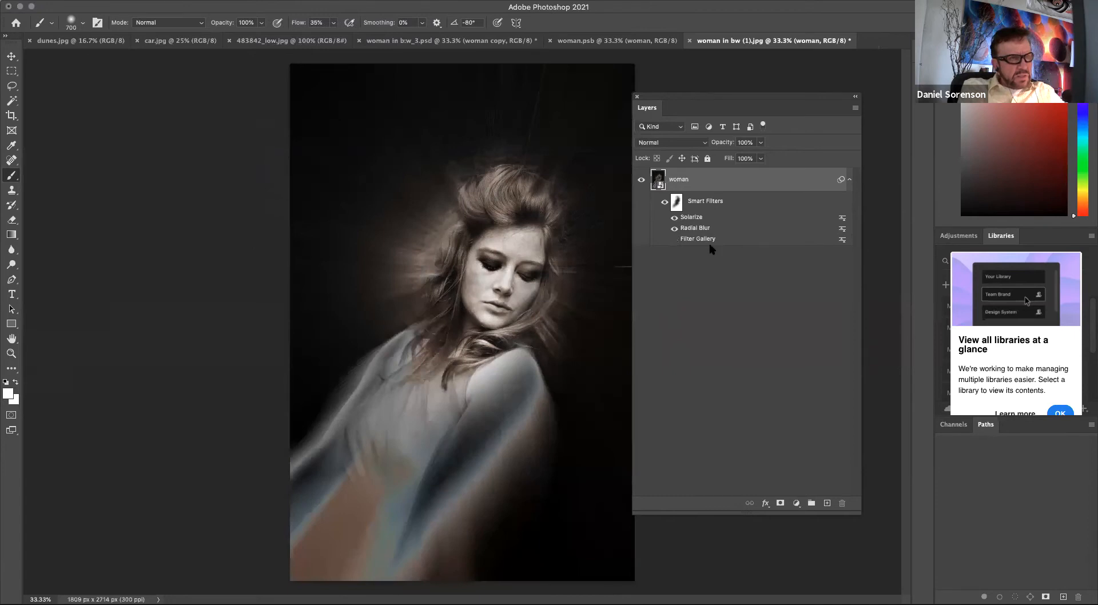
left_click(675, 239)
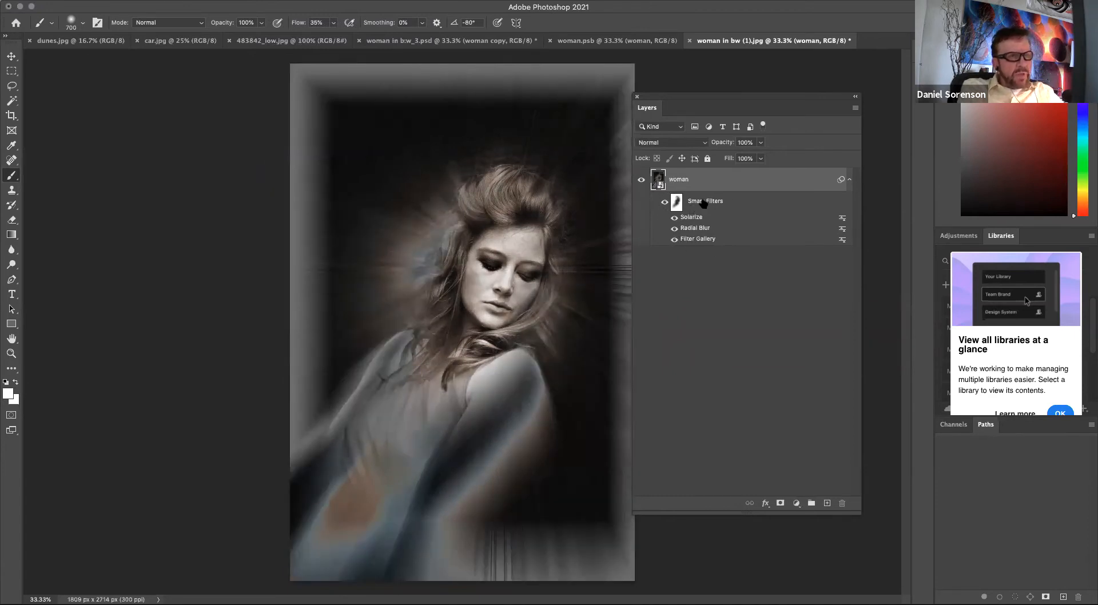
left_click(674, 239)
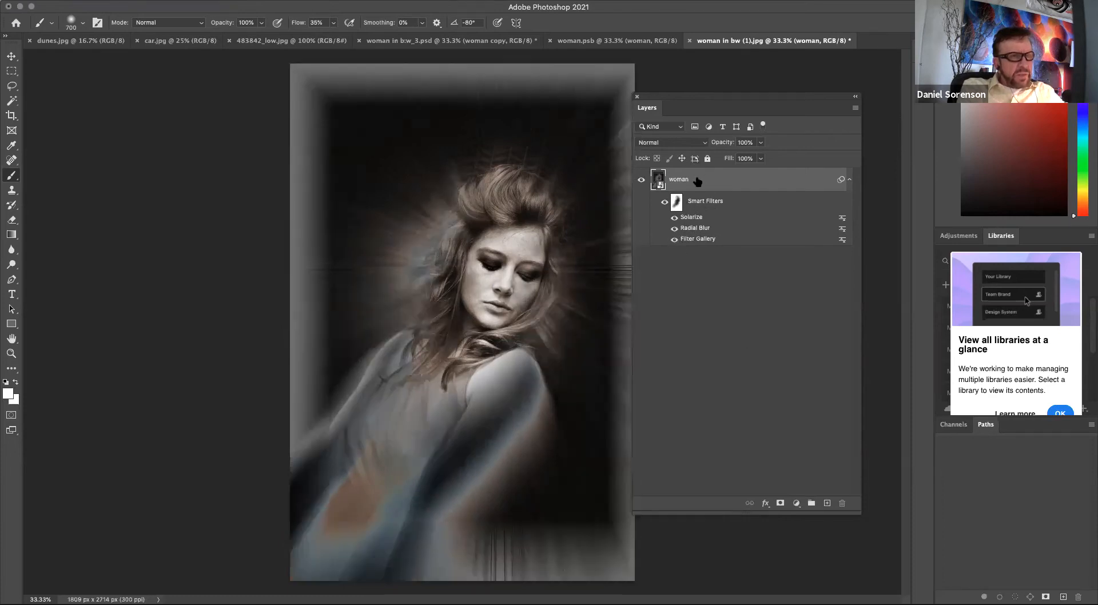
left_click(674, 240)
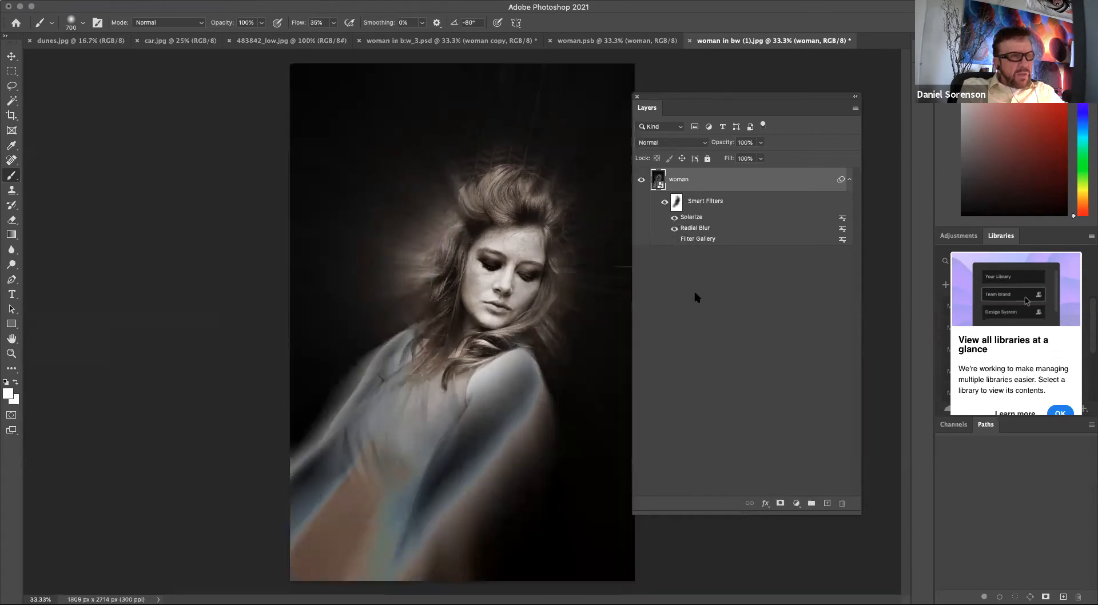
Open the woman smart object's contents for editing.
left_click_drag(692, 95, 721, 93)
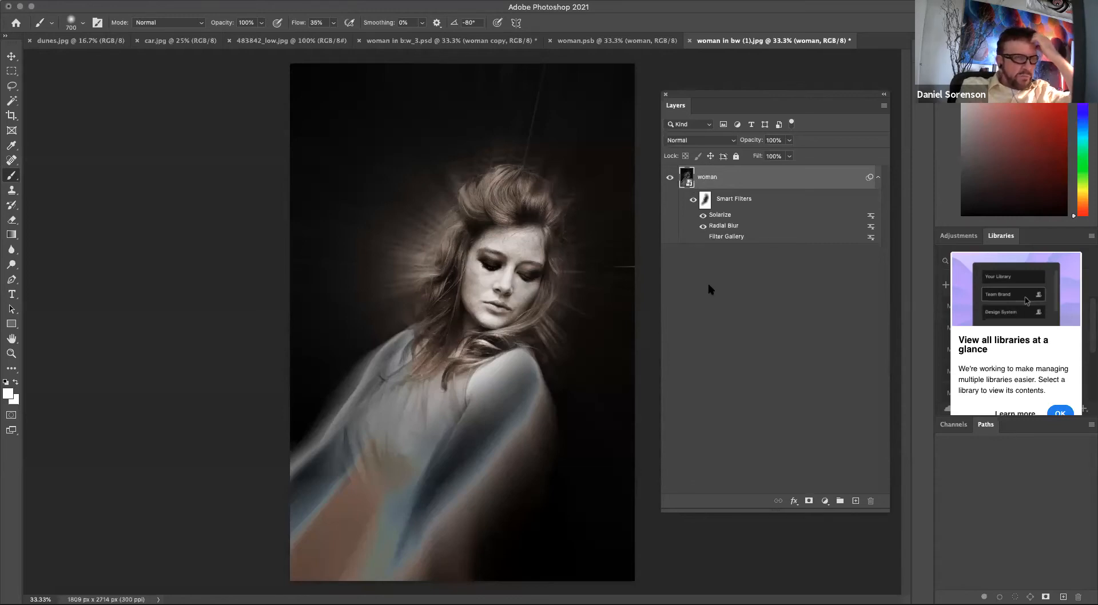
double_click(687, 177)
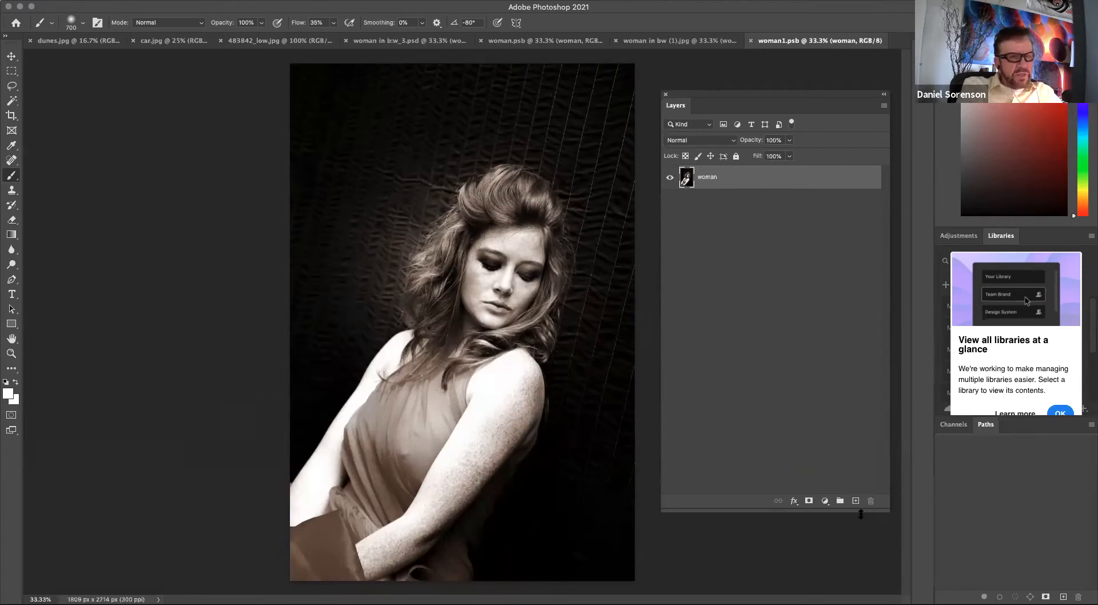
Add a dark teal Solid Color fill layer in Color blend mode inside the smart object.
left_click(825, 501)
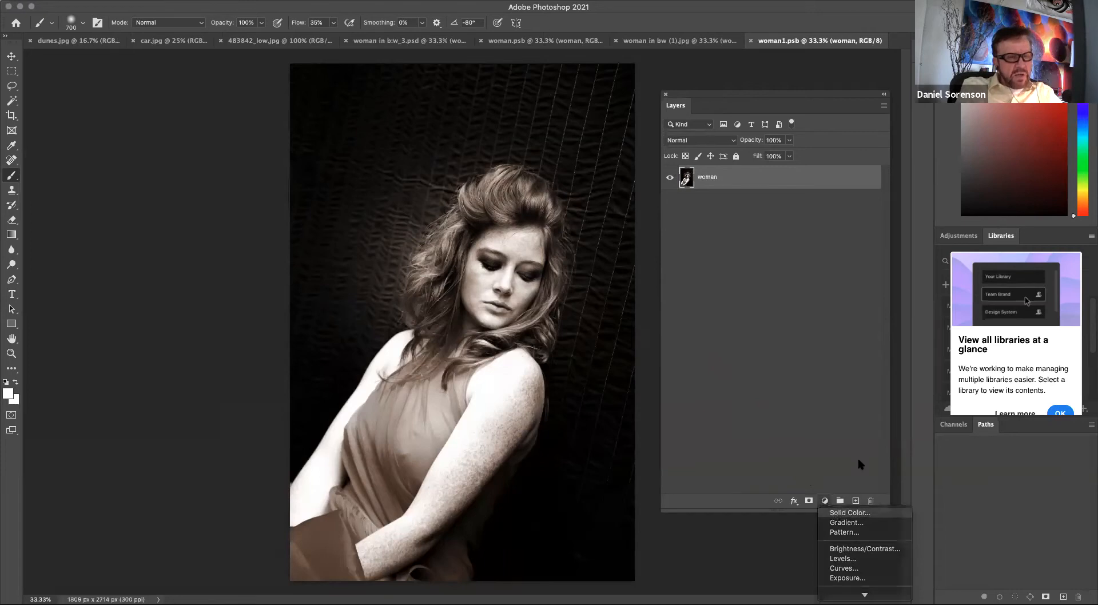
left_click(841, 513)
left_click_drag(563, 282, 564, 292)
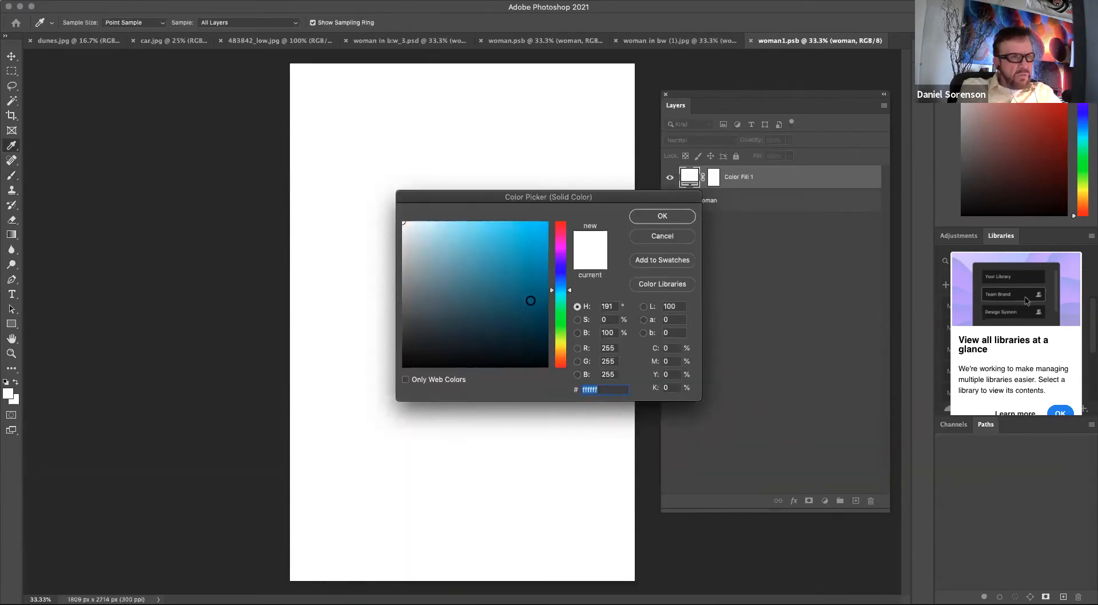
left_click(529, 302)
left_click(565, 297)
left_click_drag(491, 311, 456, 299)
left_click(662, 216)
left_click(707, 140)
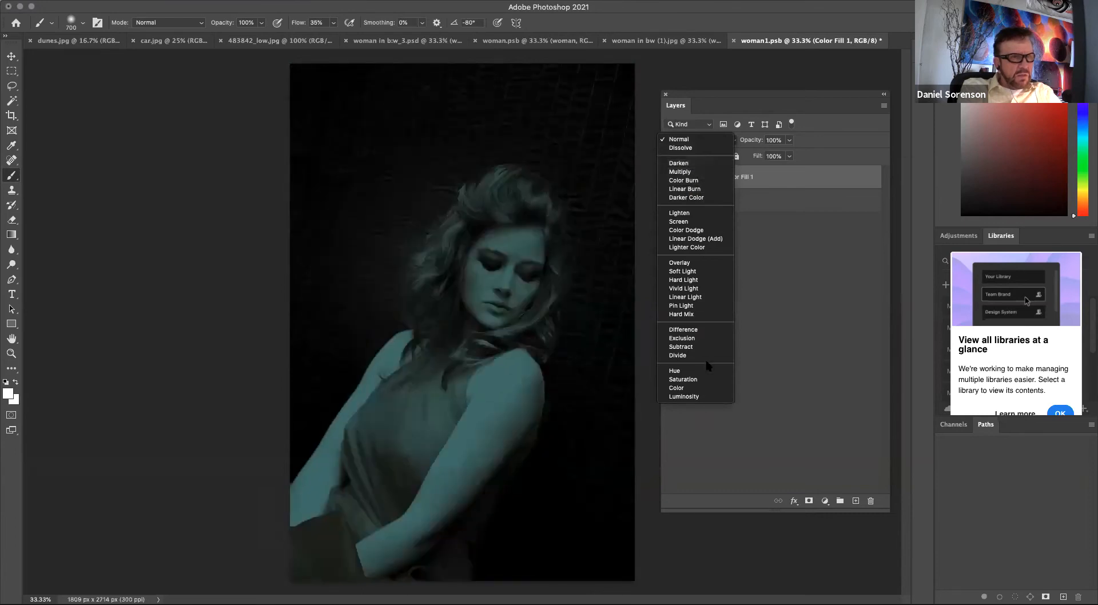
left_click(703, 389)
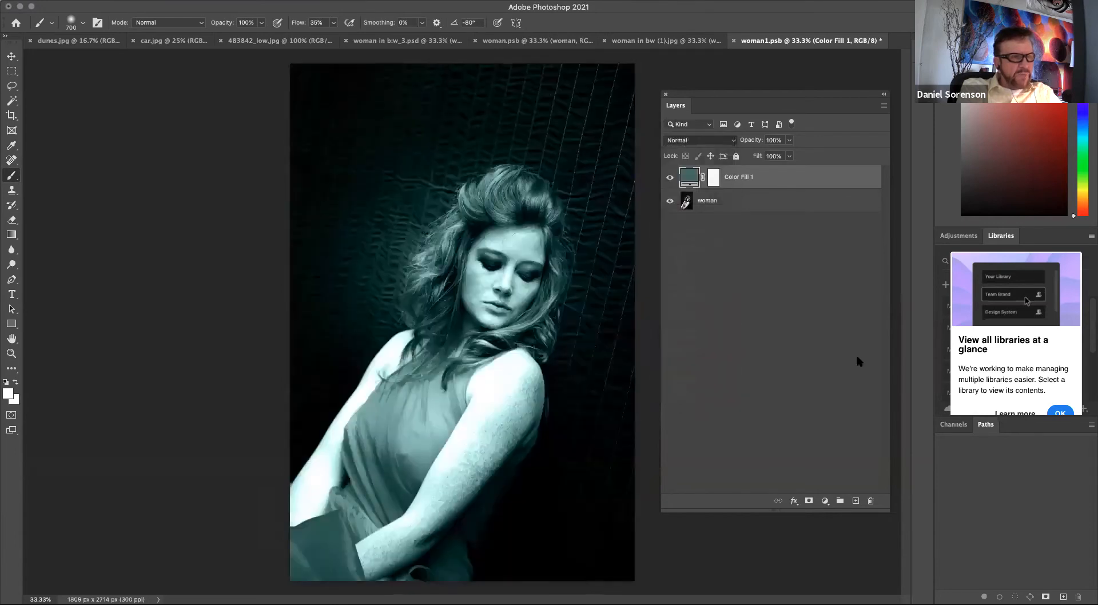
left_click(708, 177)
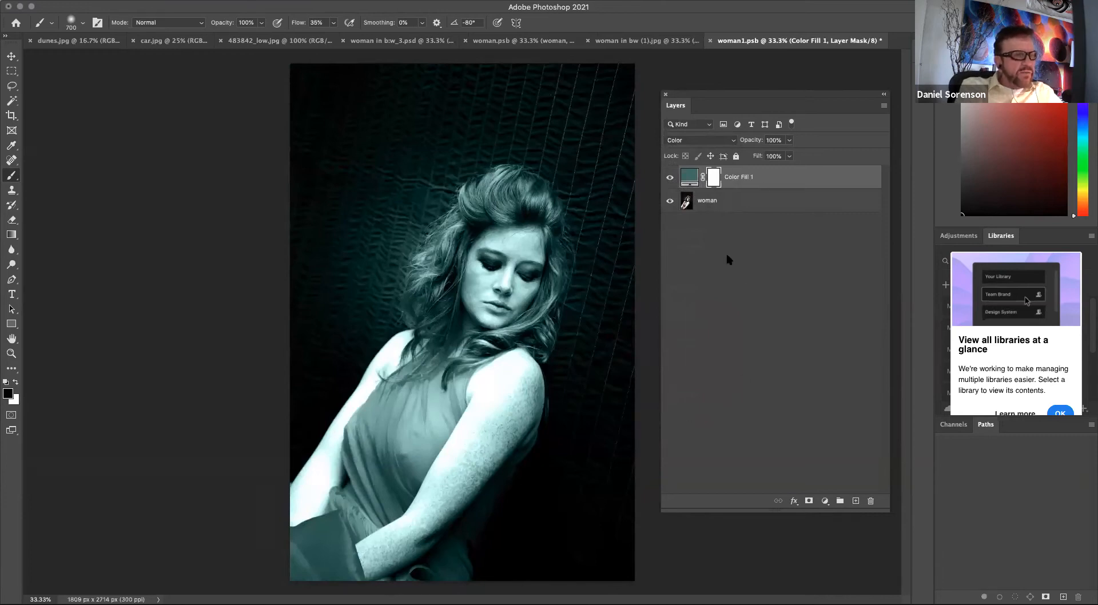
Save the smart object and return to the main woman in bw document.
key("ctrl+s")
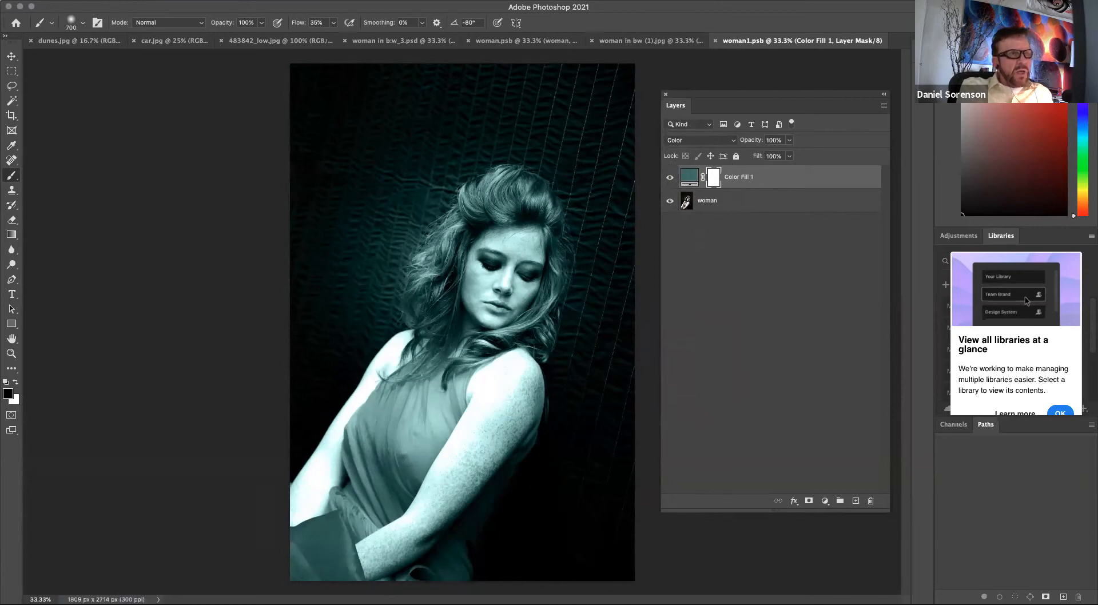
left_click(12, 56)
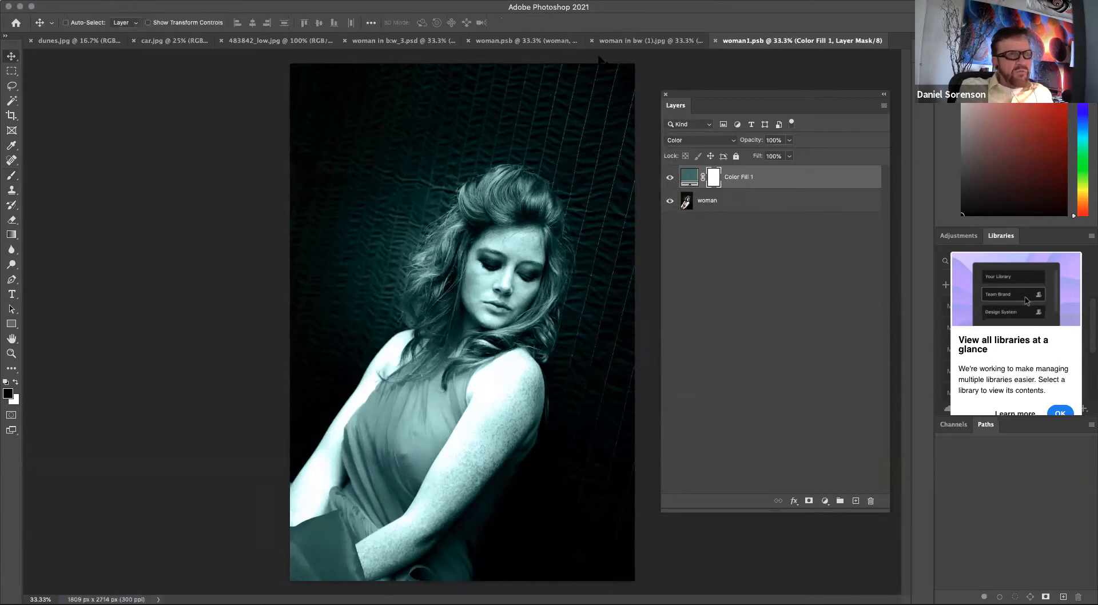
left_click(650, 41)
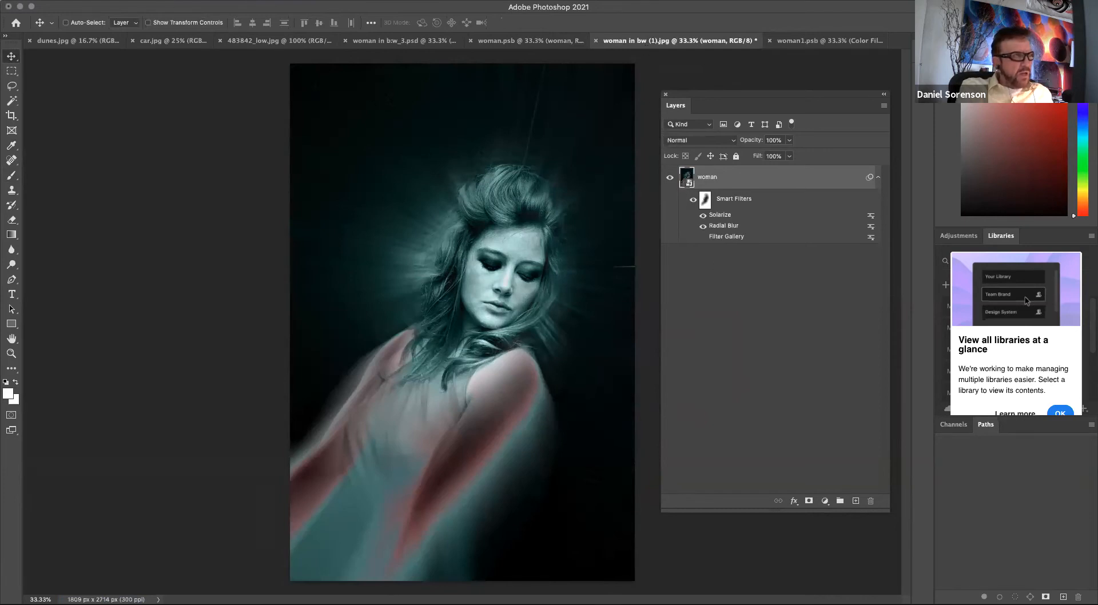
Save the document on the computer as a Photoshop file named woman in bw (1).psd.
left_click(89, 1)
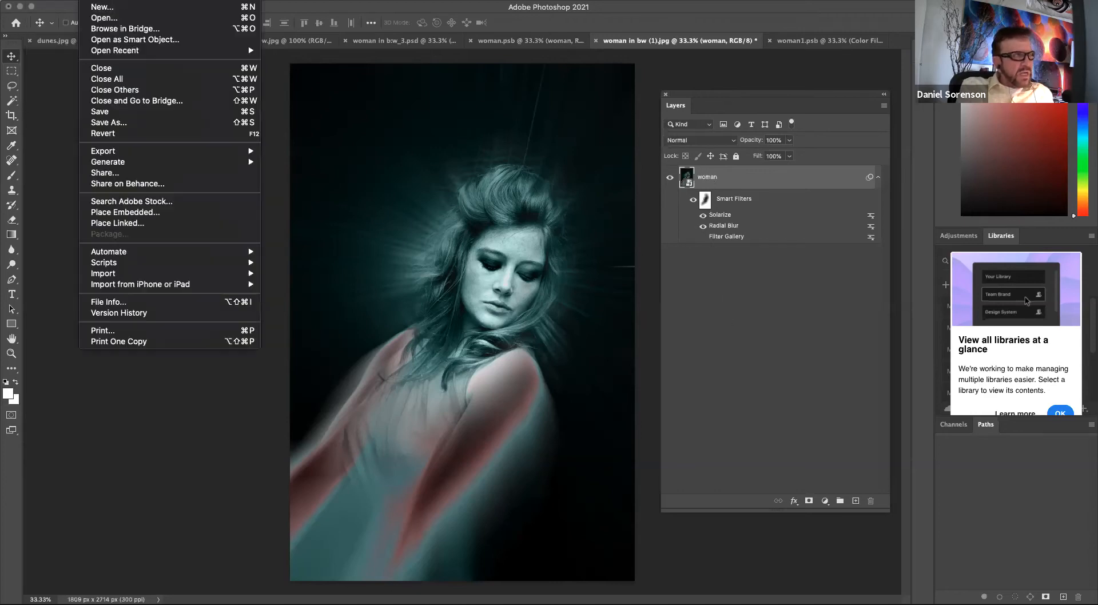
left_click(109, 122)
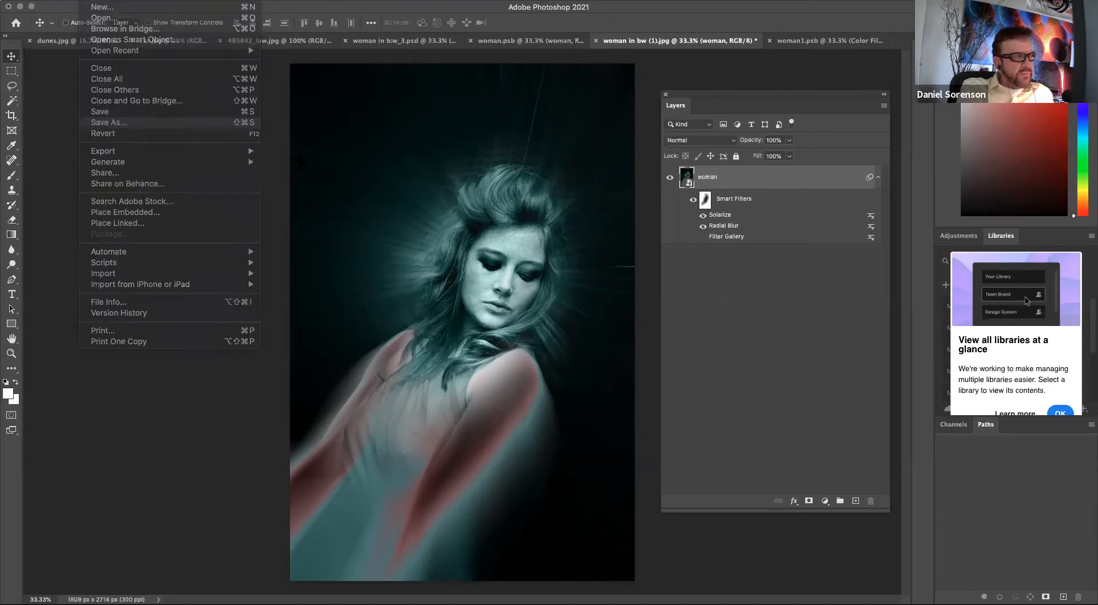
left_click(618, 407)
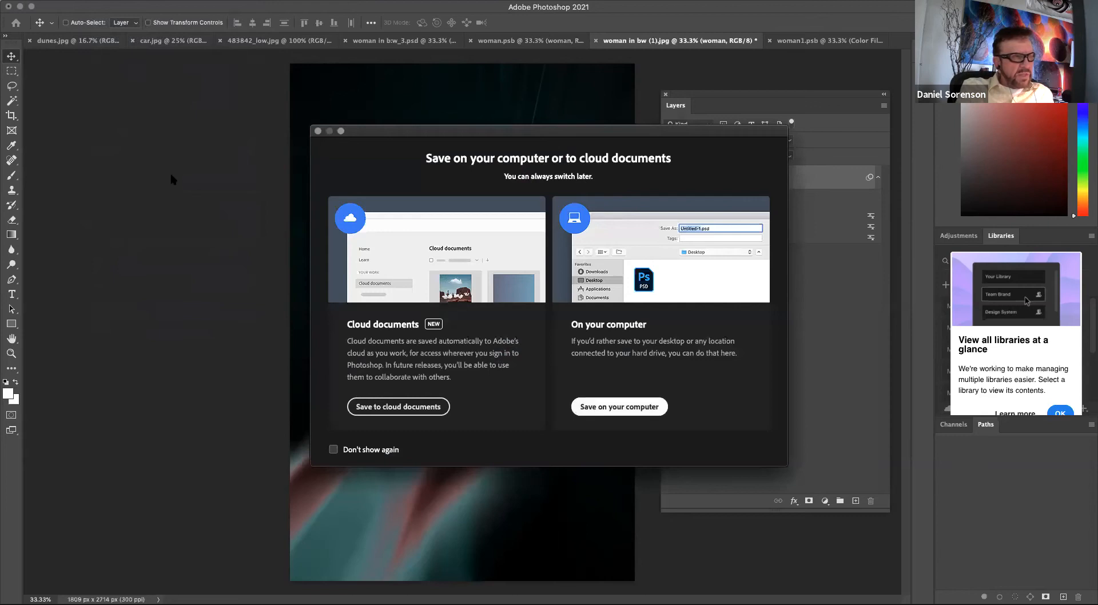
left_click(264, 143)
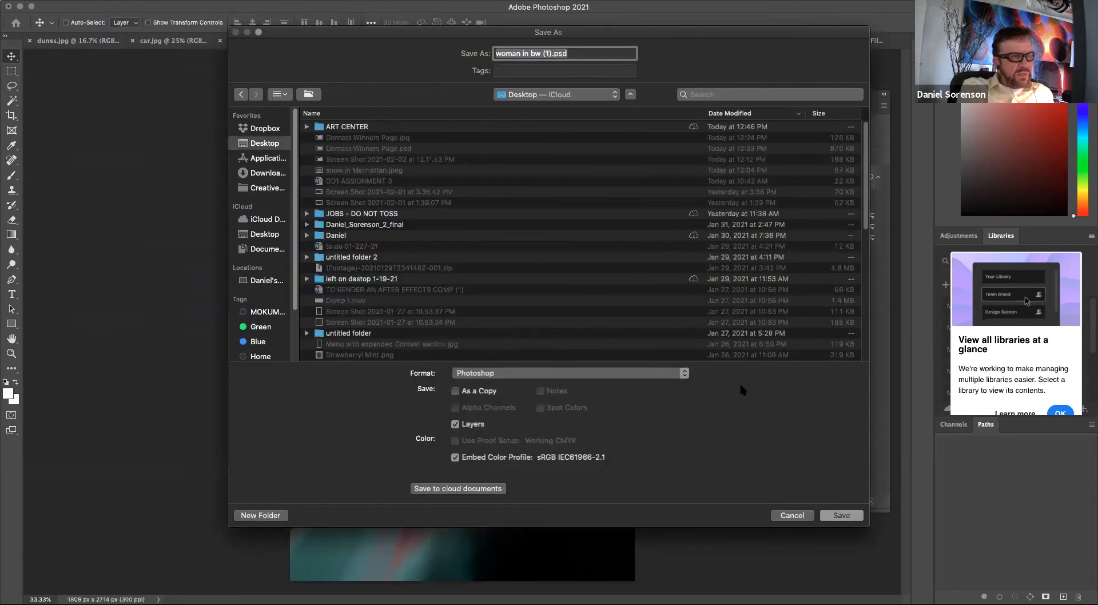
left_click(842, 516)
left_click(695, 268)
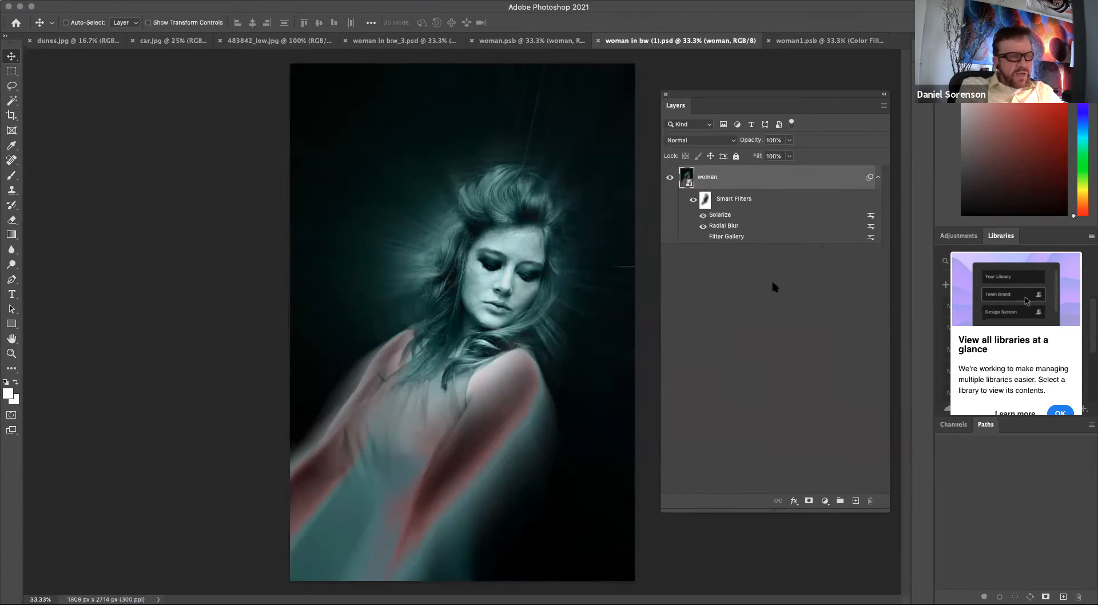
Inside the woman smart object, set the Color Fill layer's blend mode to Pin Light and save the smart object.
double_click(688, 179)
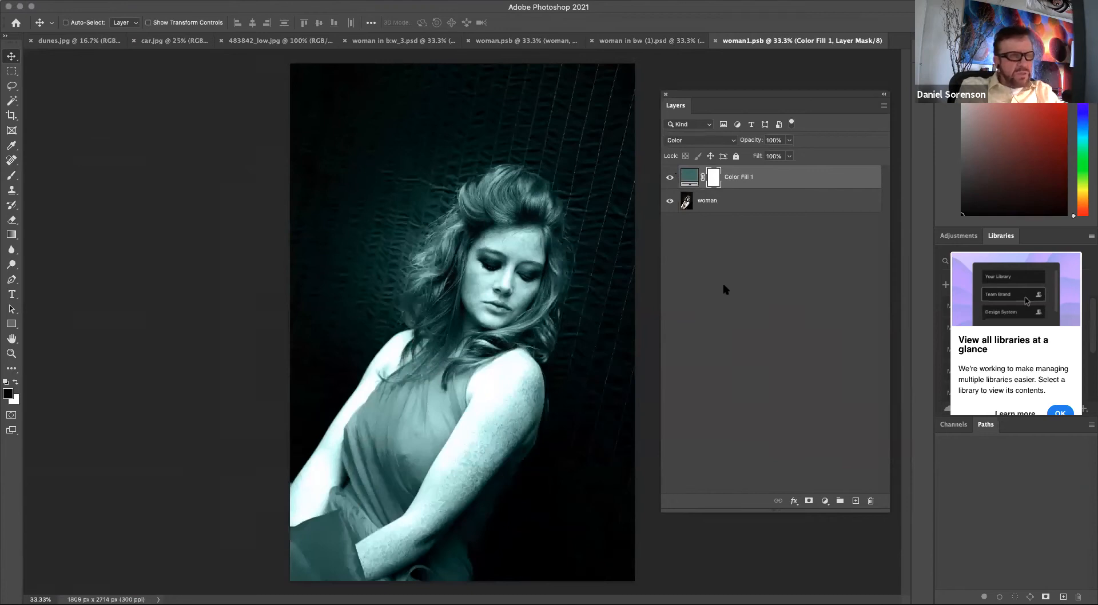
left_click(689, 176)
left_click(700, 140)
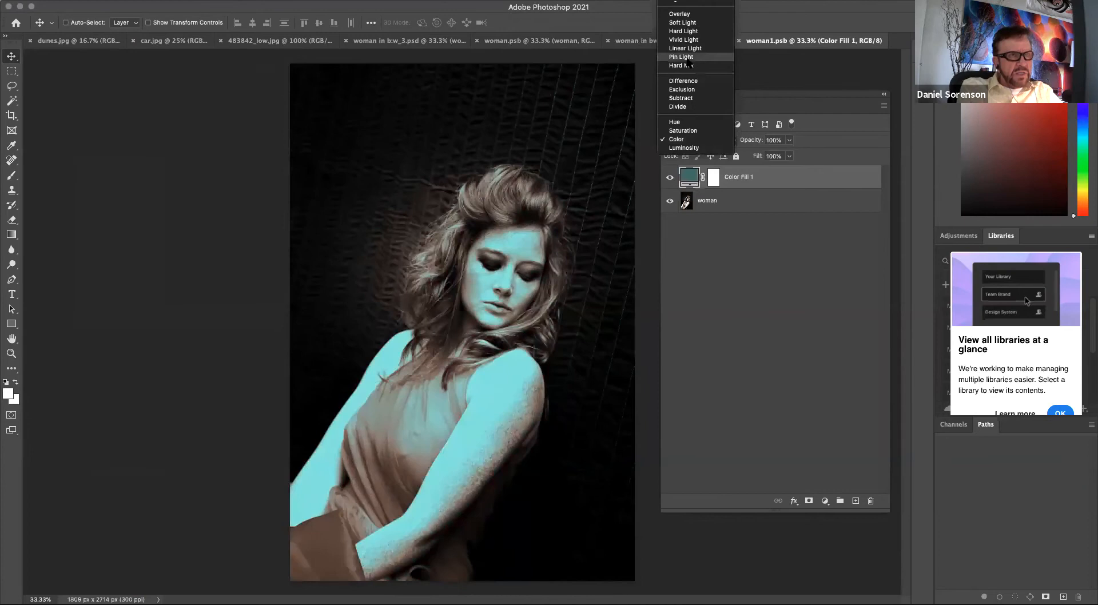
left_click(688, 58)
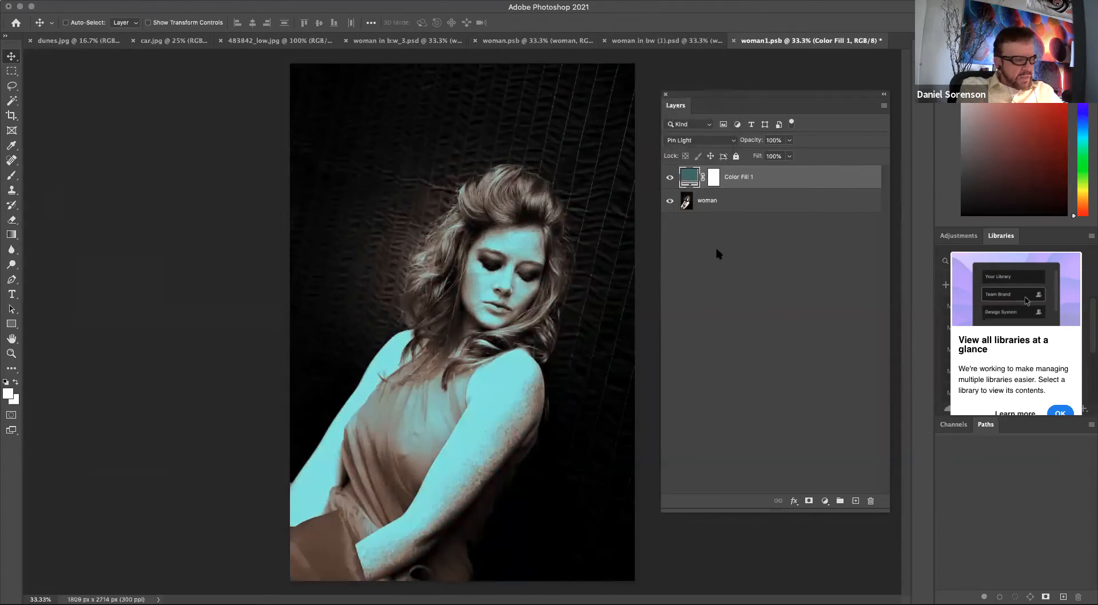
key("super+s")
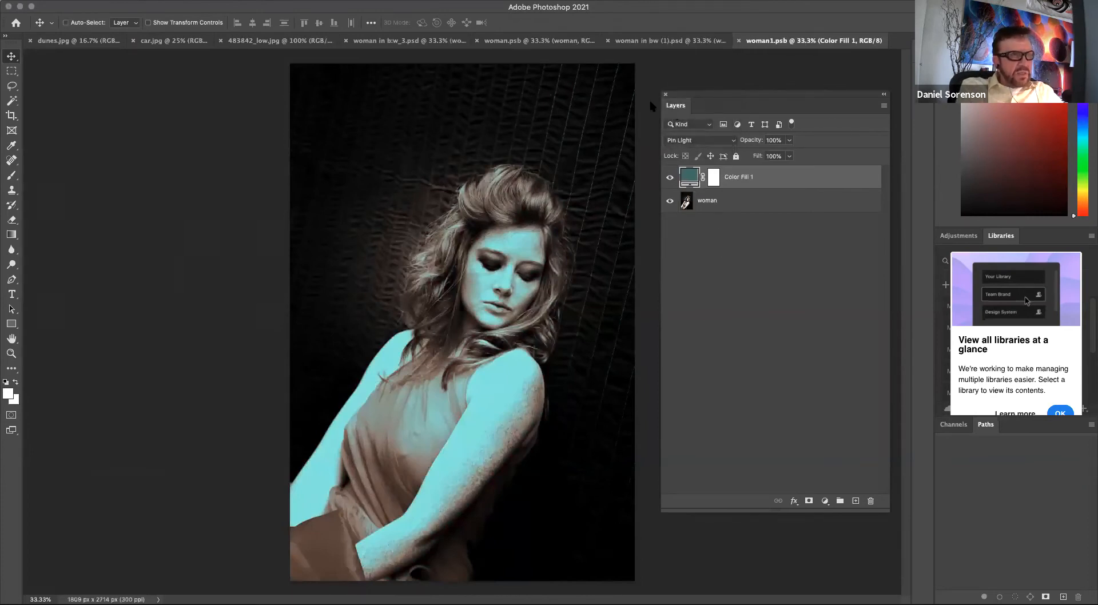
Back in woman in bw (1).psd, toggle the Solarize and Radial Blur smart filters on and off to compare their effect.
left_click(661, 43)
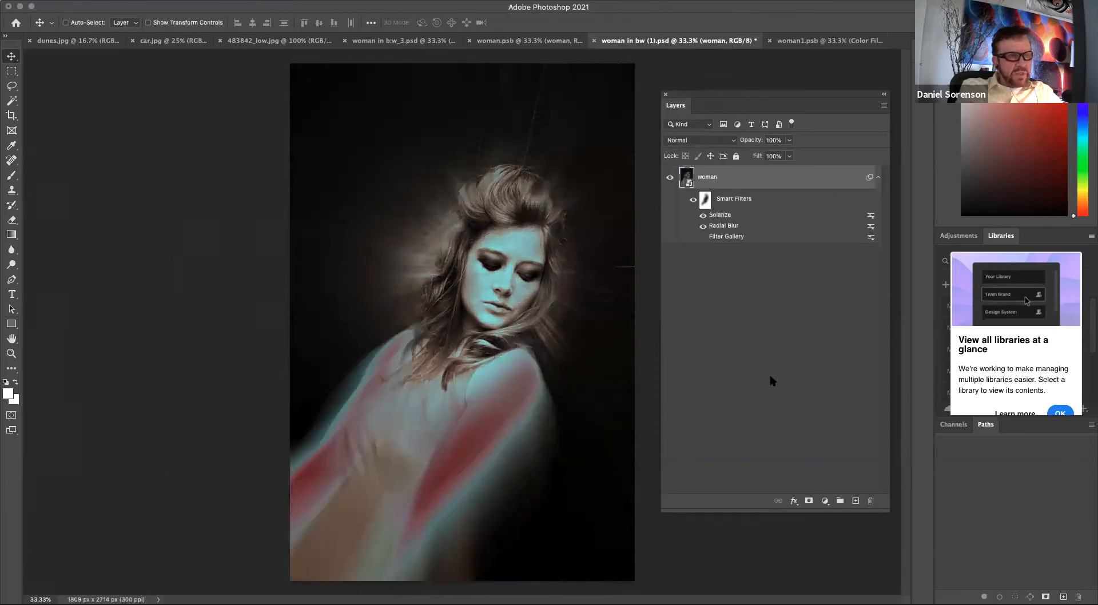
left_click(703, 226)
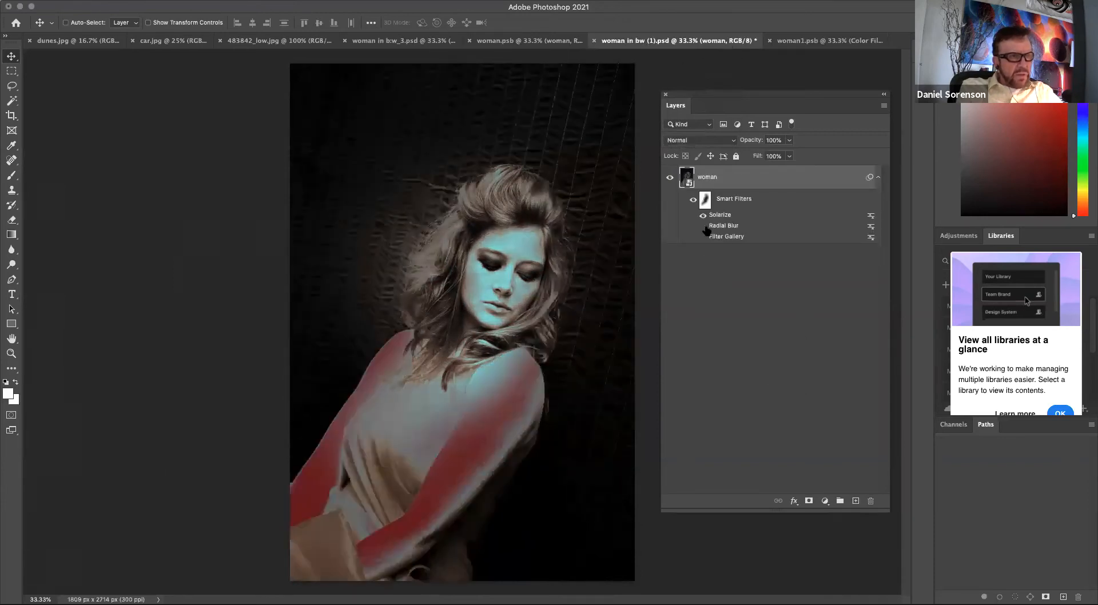
left_click(703, 215)
left_click(703, 226)
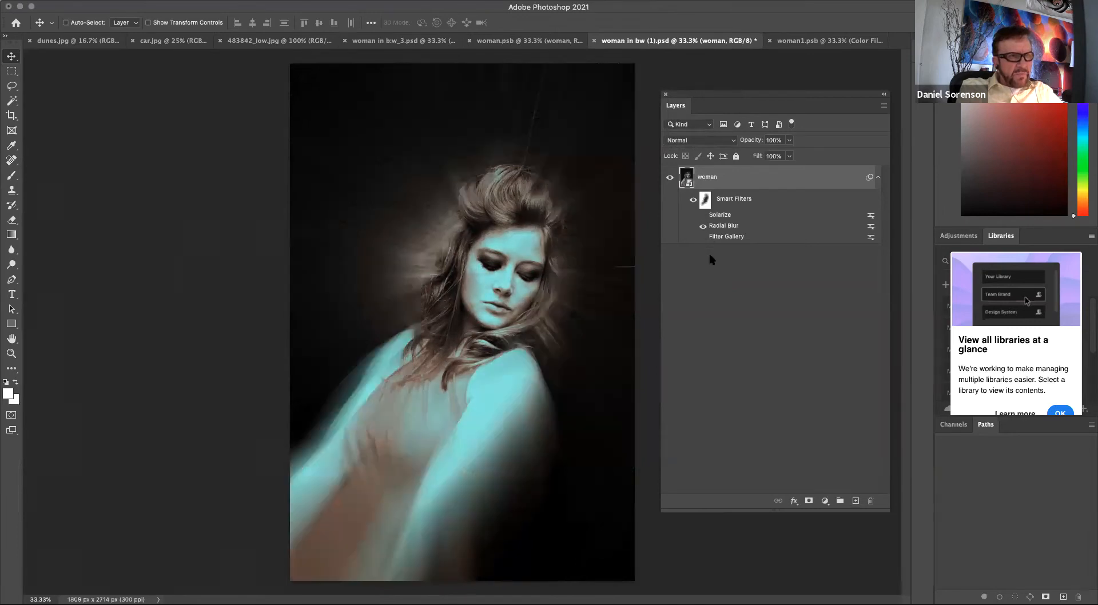
left_click(742, 289)
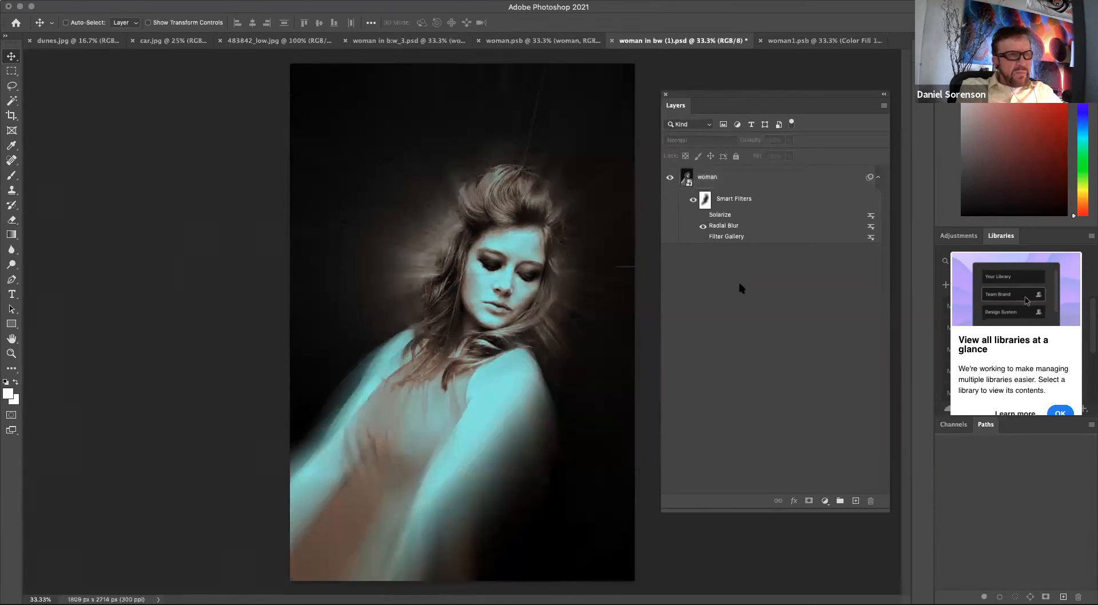
left_click(703, 226)
left_click(703, 215)
left_click(703, 226)
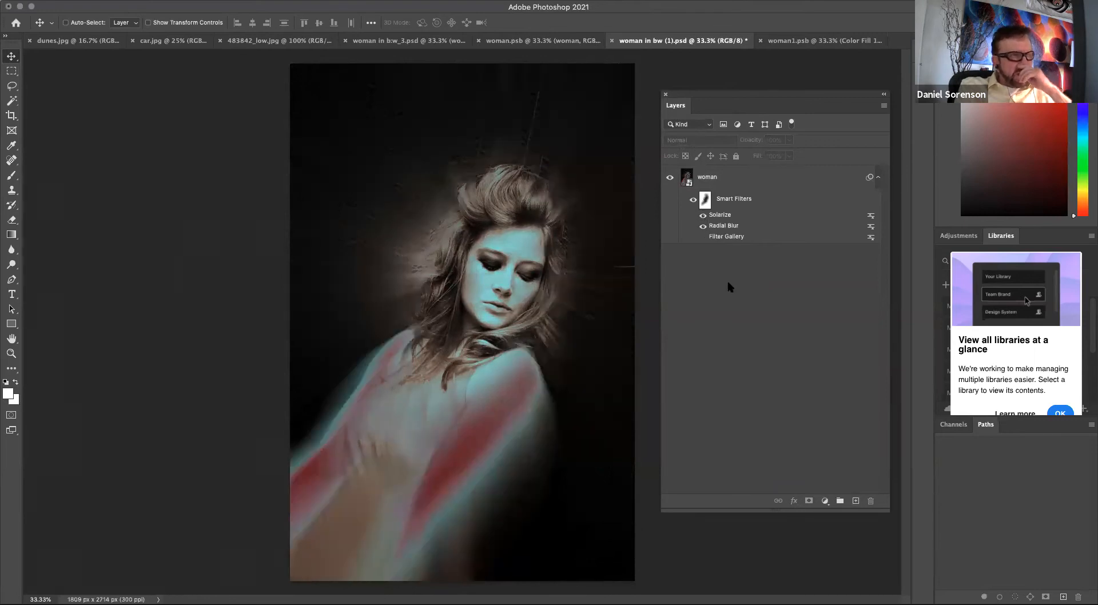
Switch to the bedroom image and start a Pen tool path along the green pillow's lower edge.
left_click(252, 42)
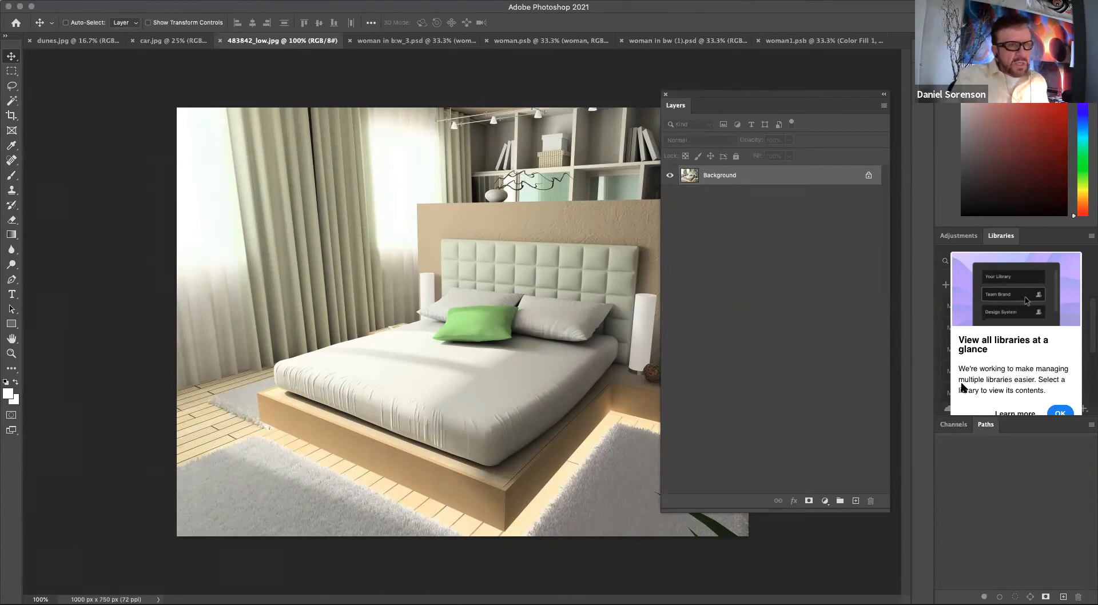
left_click_drag(775, 100, 826, 103)
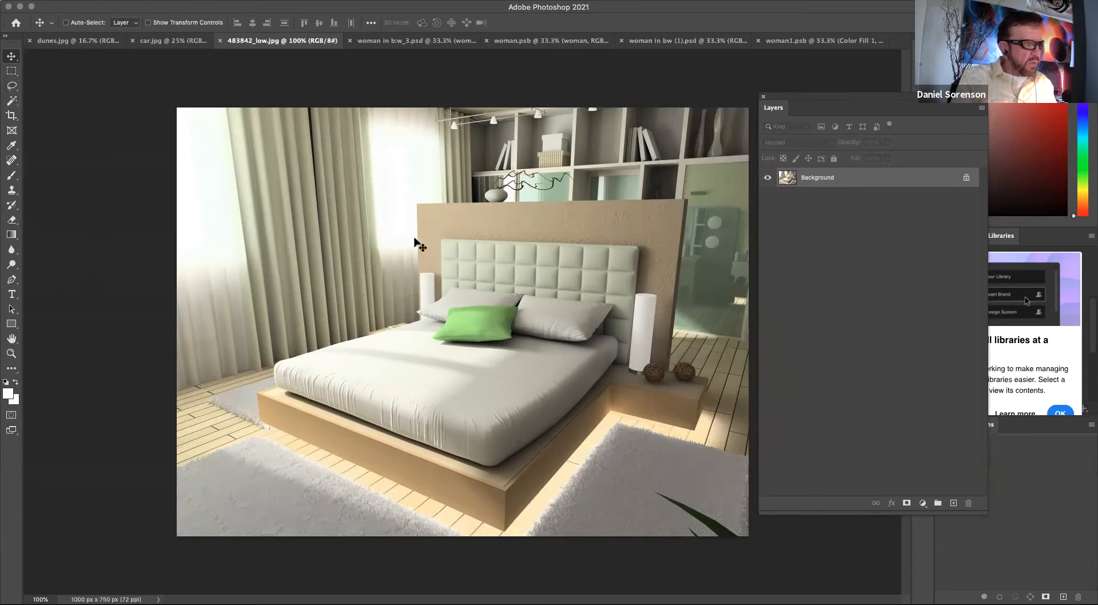
left_click(11, 279)
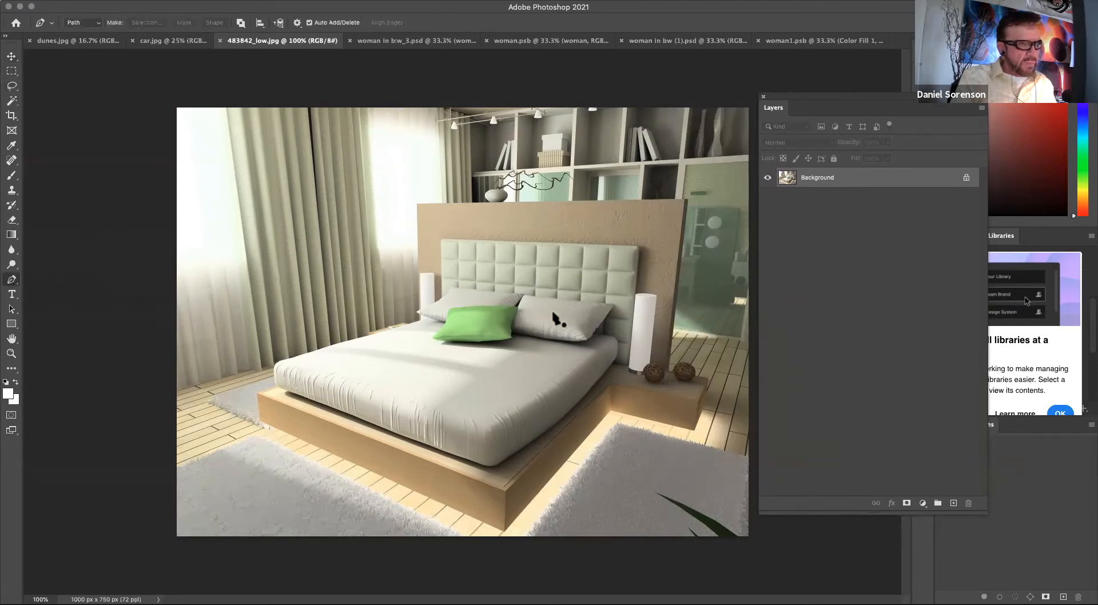
left_click(513, 339)
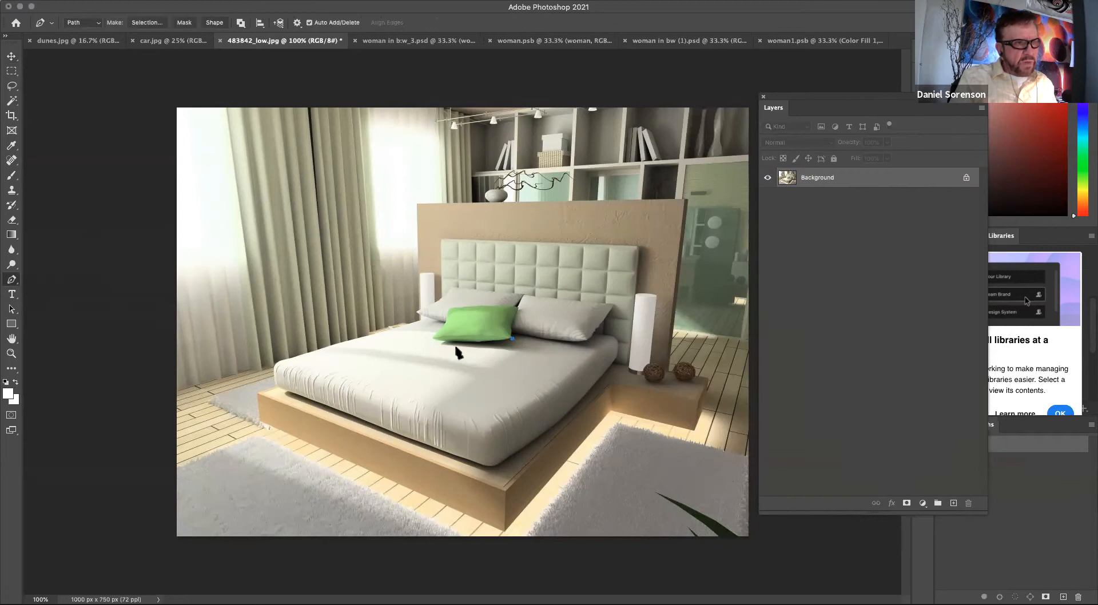
left_click_drag(466, 343, 452, 346)
left_click(433, 339)
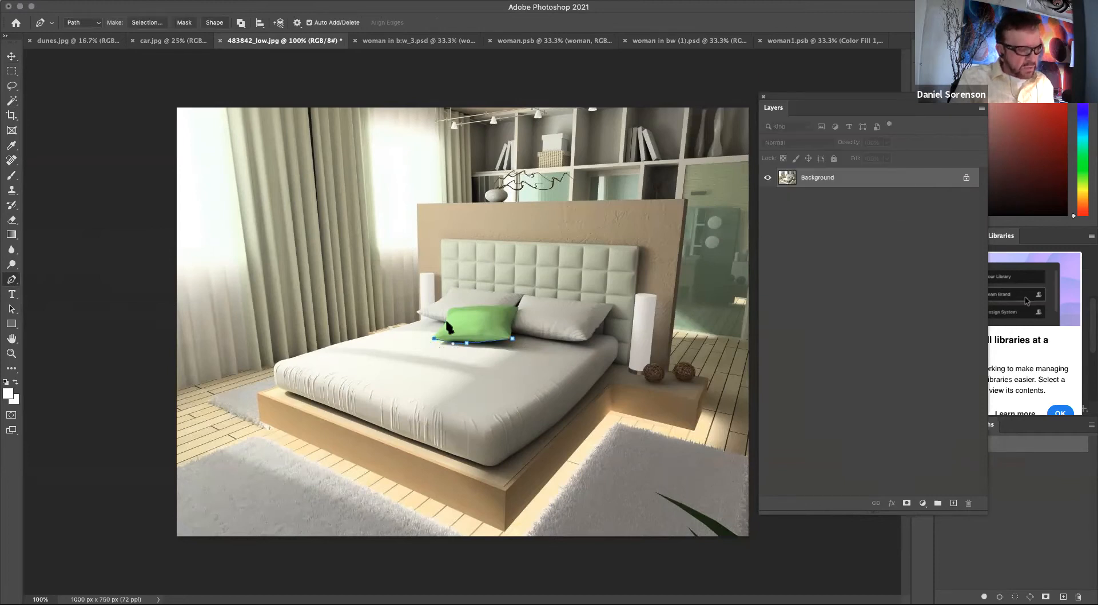
Continue the Pen path around the green pillow's outline until it encloses the pillow, keeping Path mode.
key("super+plus")
key("super+plus")
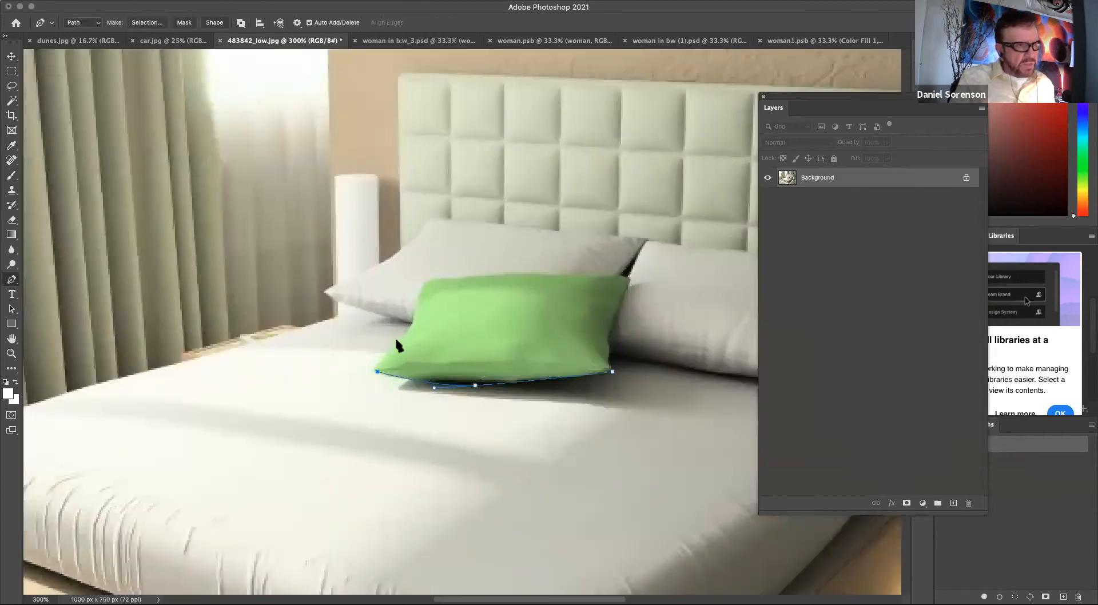
left_click(385, 356)
left_click(407, 332)
left_click(414, 318)
left_click(428, 277)
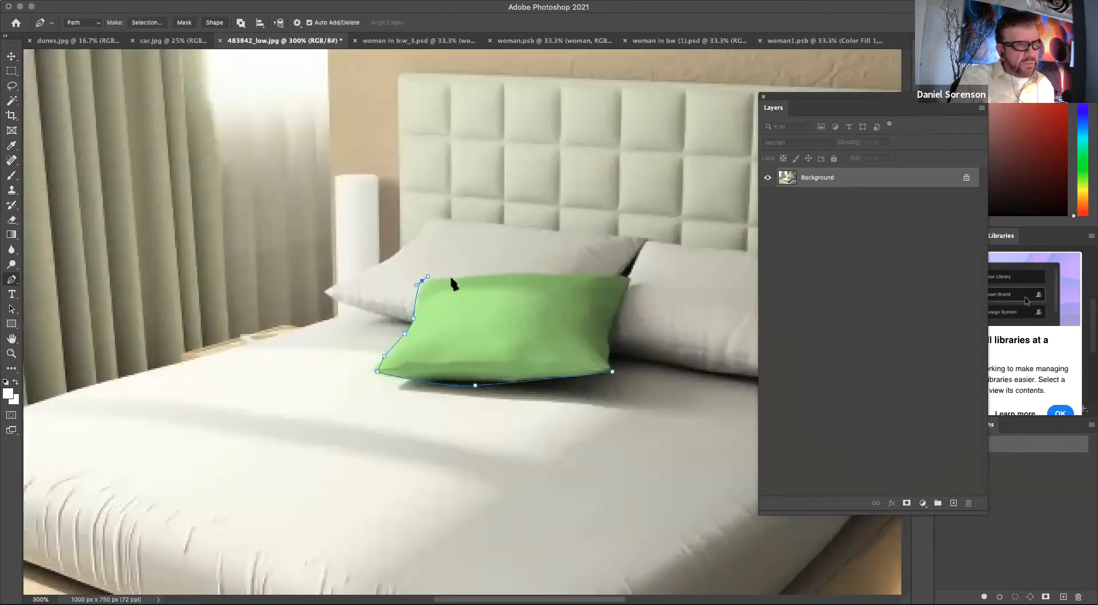
left_click(439, 276)
left_click(536, 274)
left_click(572, 274)
left_click(608, 273)
left_click(631, 278)
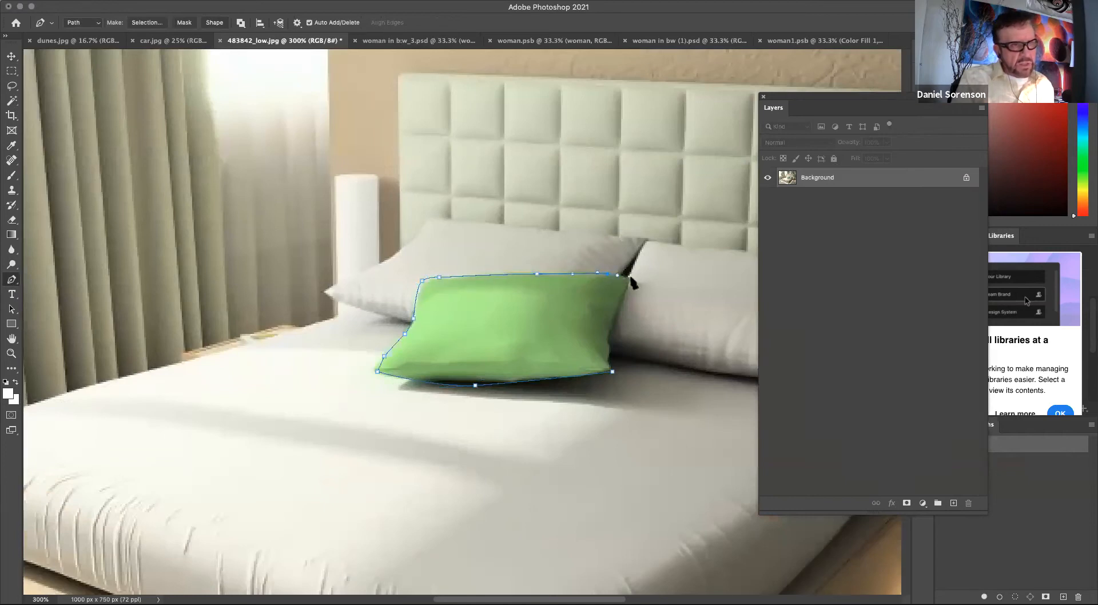
left_click(611, 329)
left_click(610, 355)
left_click(96, 23)
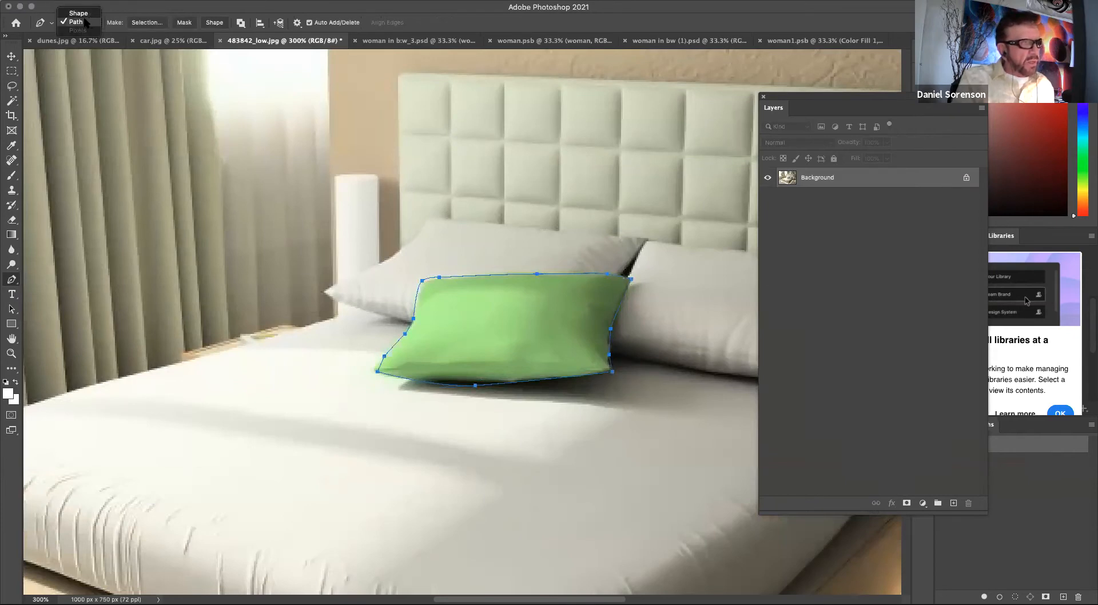
left_click(85, 22)
Save the work path under the name pillow.
left_click_drag(882, 102, 759, 101)
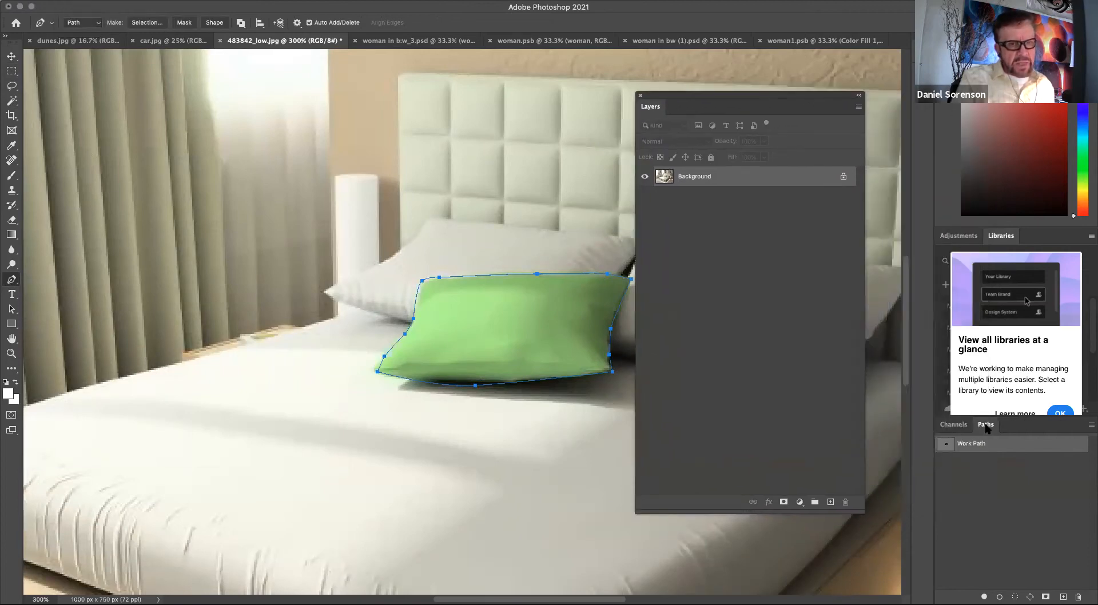
left_click_drag(986, 428, 680, 263)
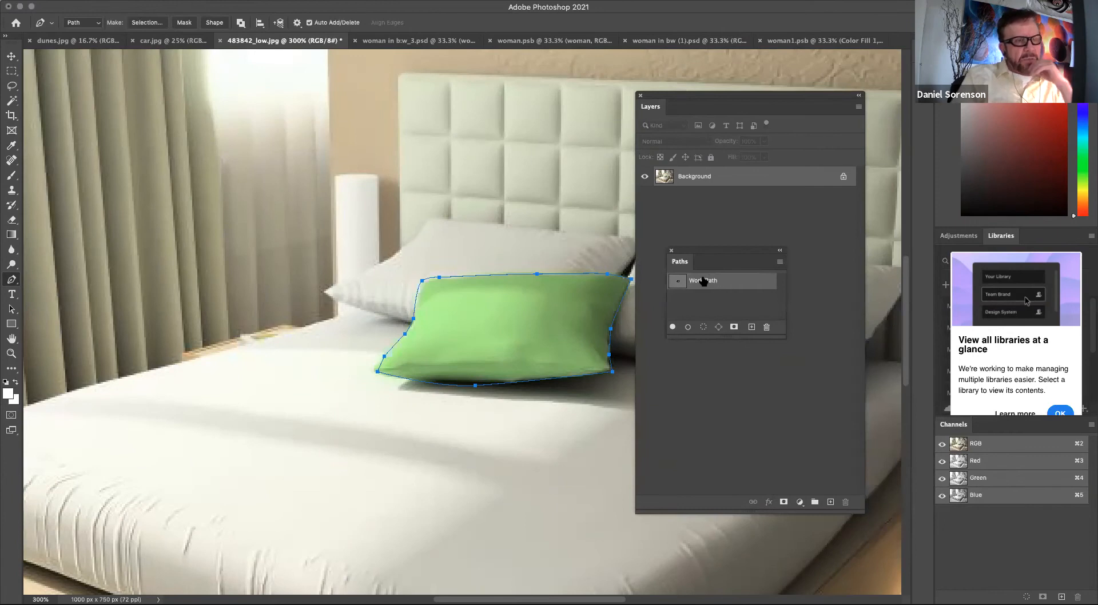
left_click_drag(690, 251, 778, 251)
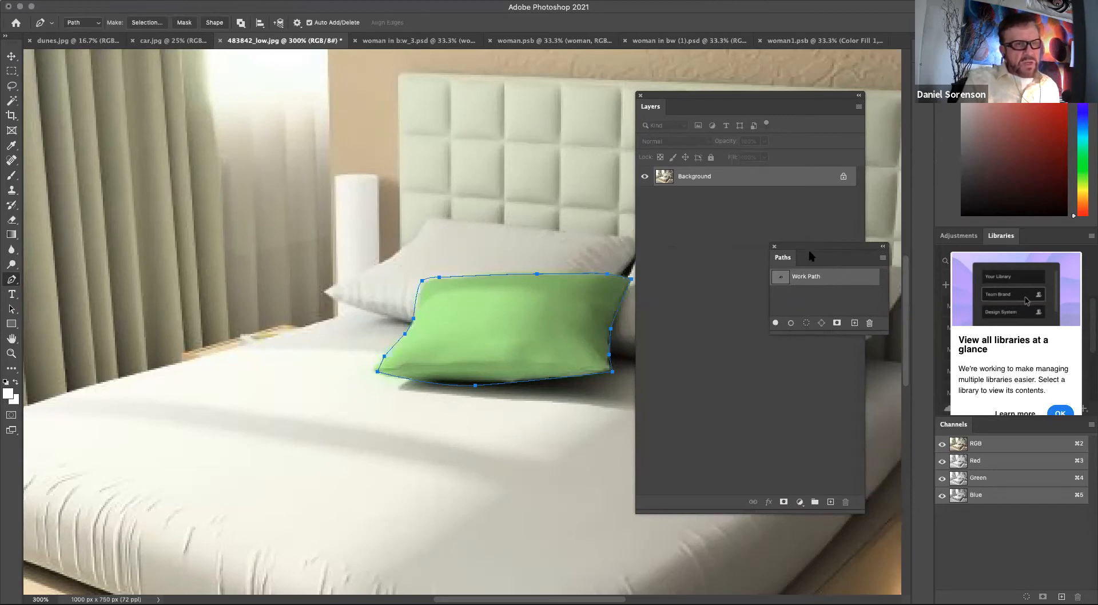
double_click(811, 278)
type("k")
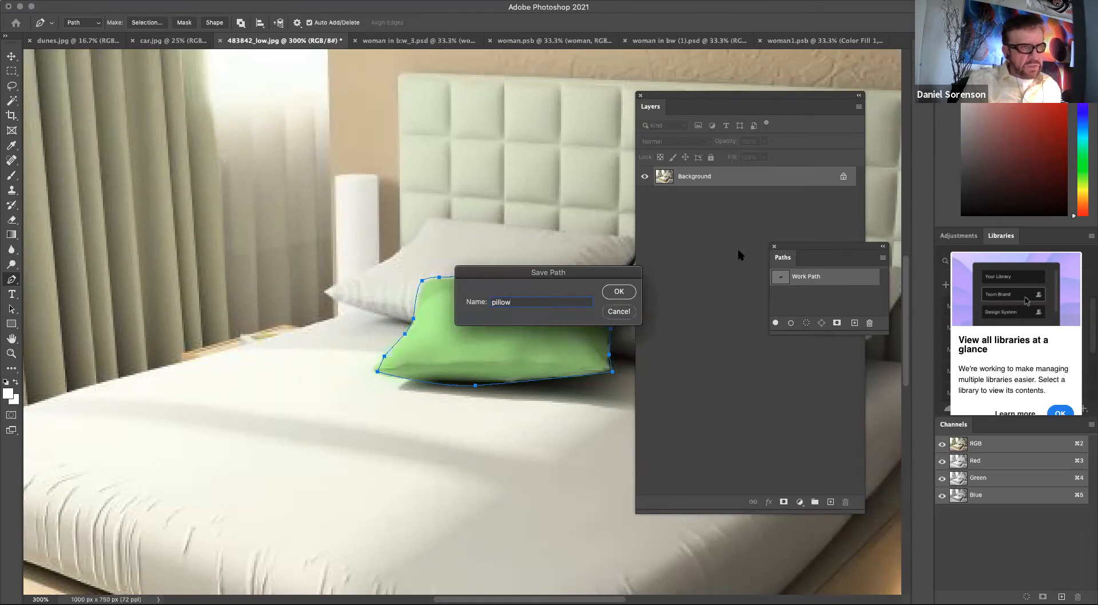
left_click(628, 293)
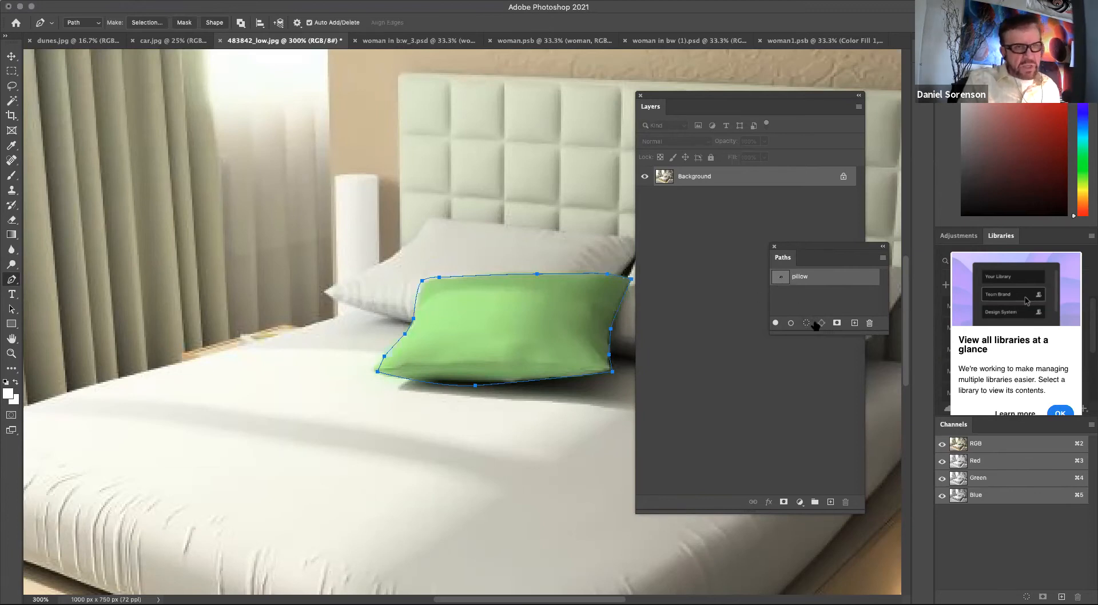
Load the pillow path as a selection and add a Levels adjustment layer.
left_click(780, 280, "super")
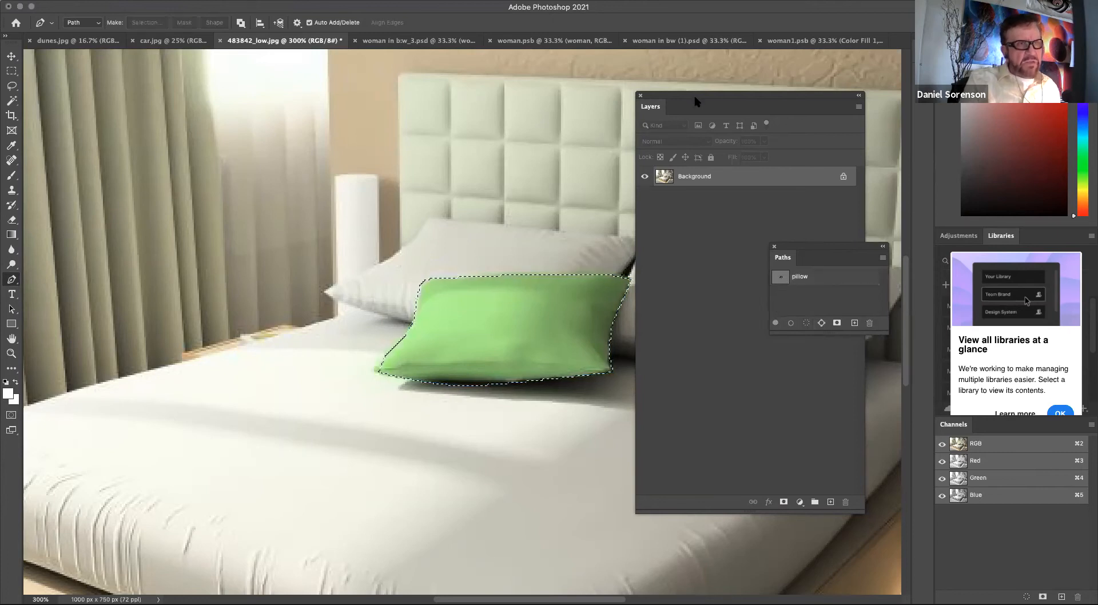
left_click_drag(694, 102, 712, 91)
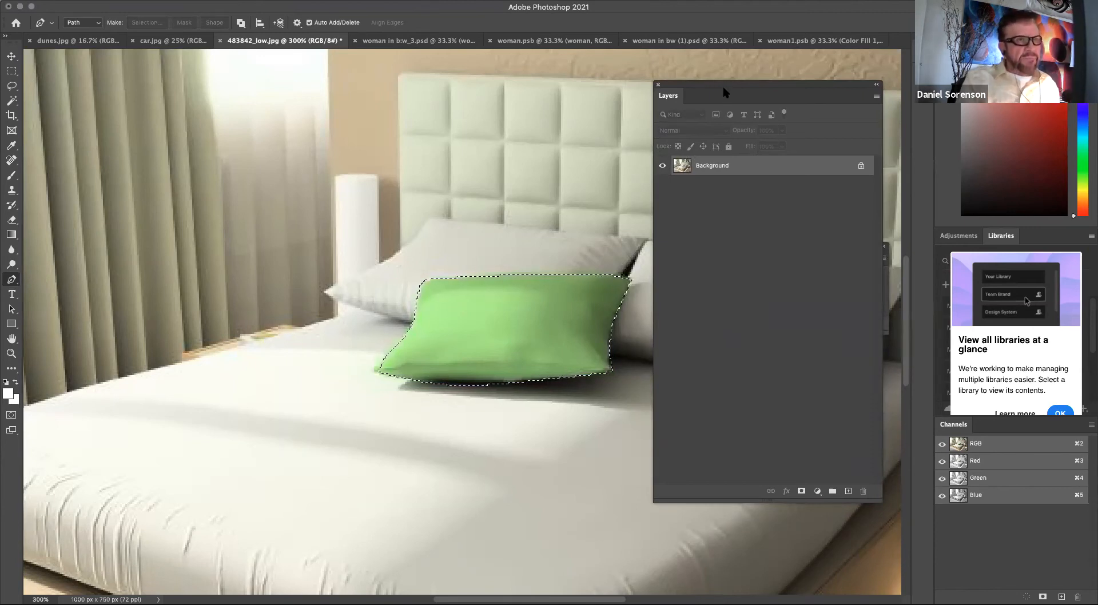
mouse_move(720, 84)
left_mouse_down()
mouse_move(713, 102)
mouse_move(708, 83)
left_mouse_up()
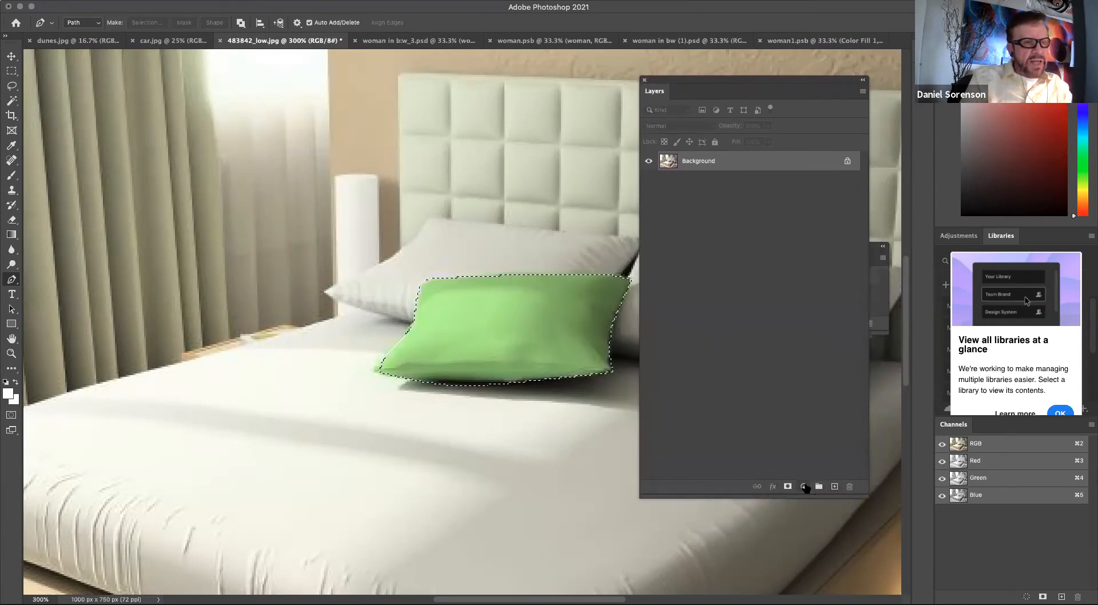
left_click(804, 487)
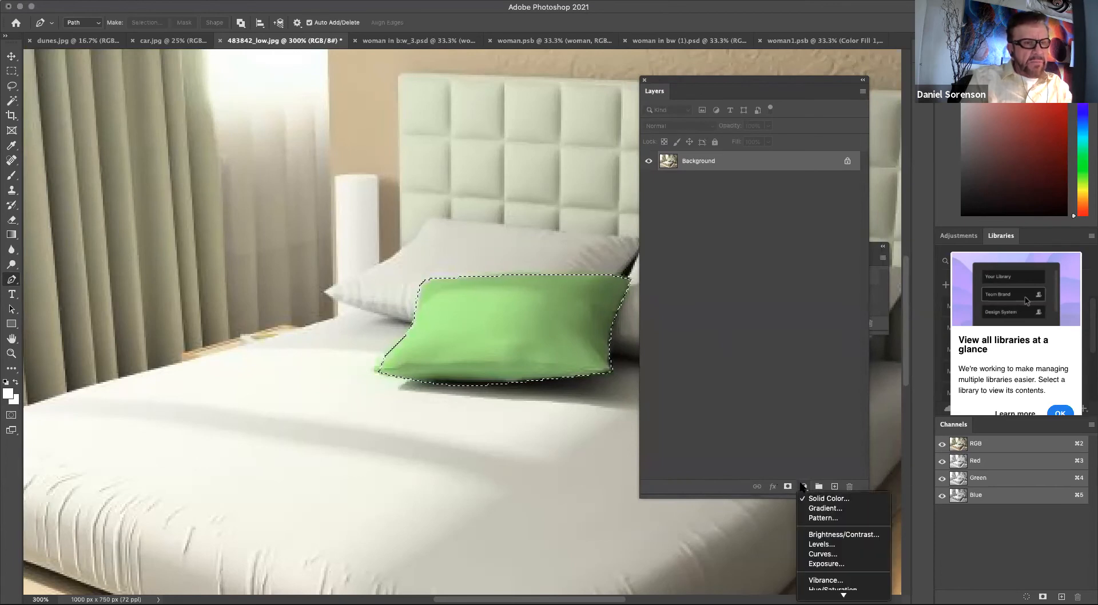
left_click(819, 545)
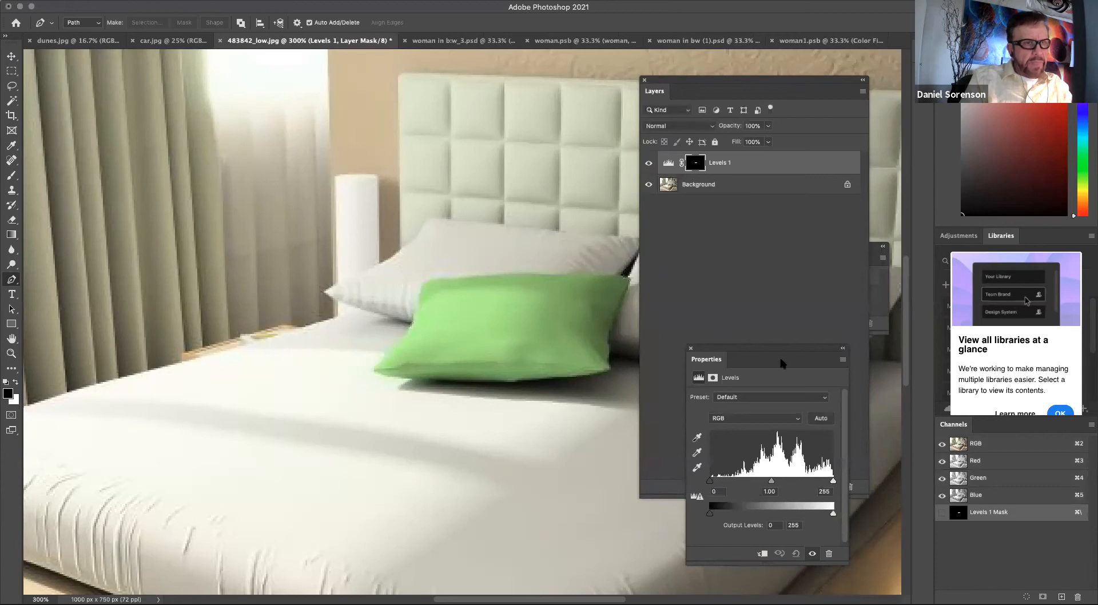
Nudge the Levels black input slider slightly and invert the Levels layer mask.
left_click_drag(731, 351, 733, 211)
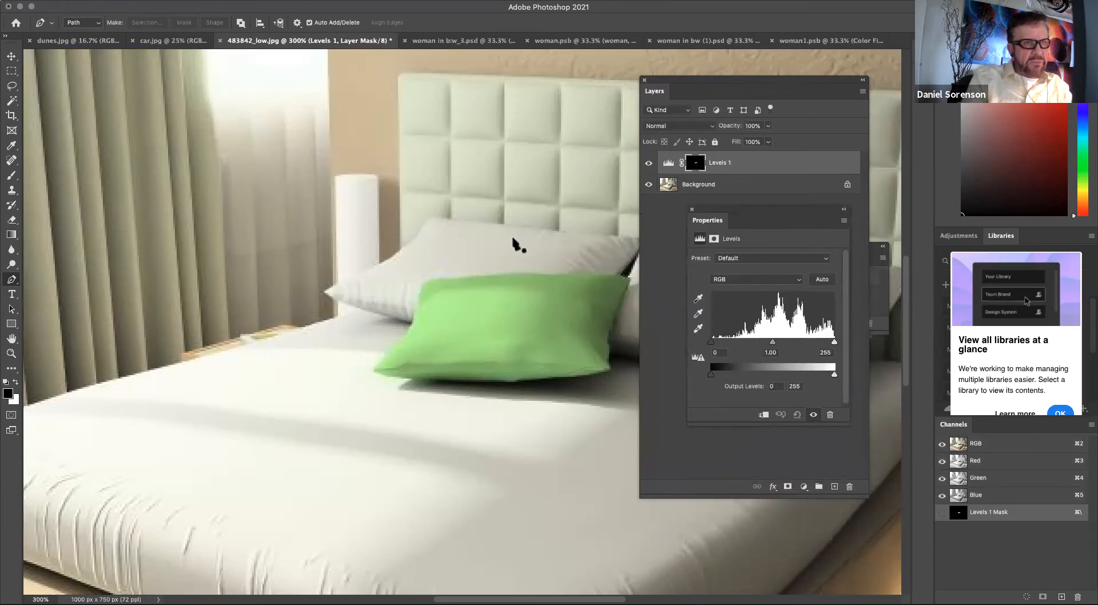
mouse_move(710, 342)
left_mouse_down()
mouse_move(776, 343)
mouse_move(711, 342)
left_mouse_up()
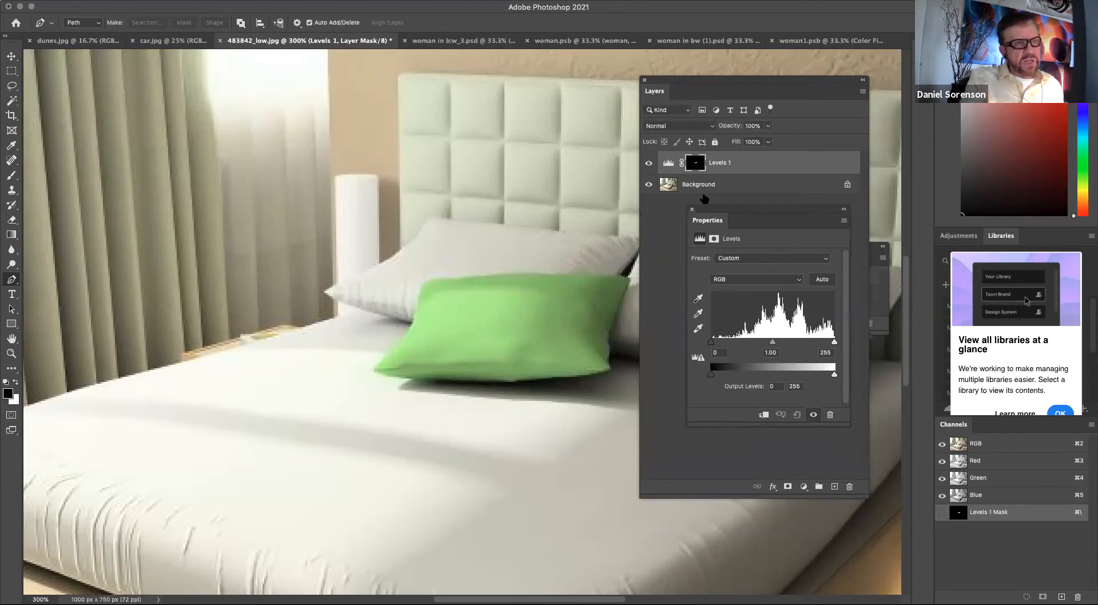
left_click(692, 210)
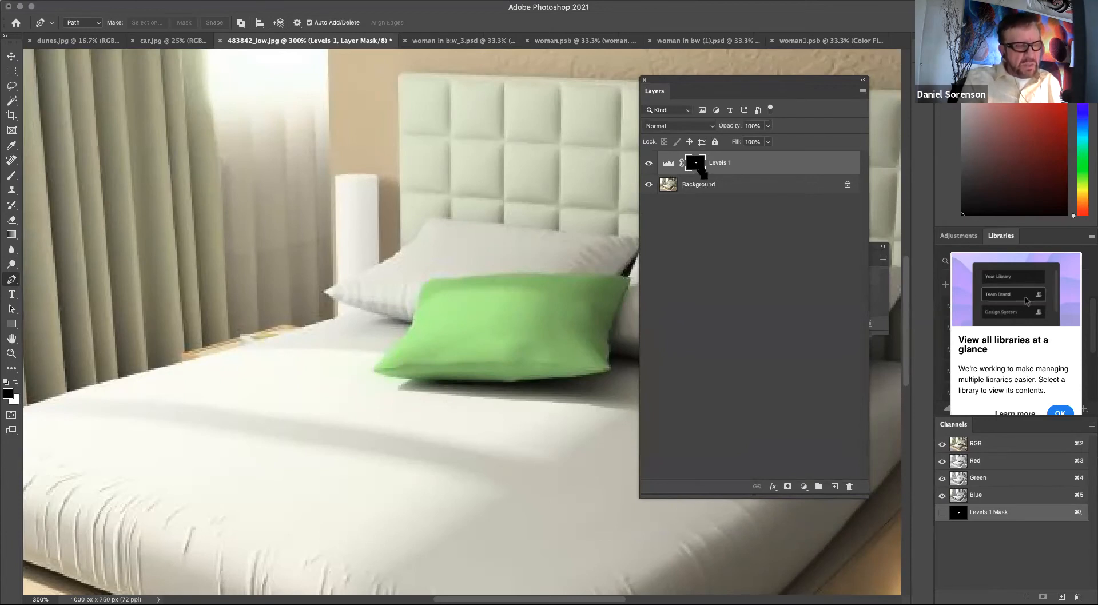
key("super+i")
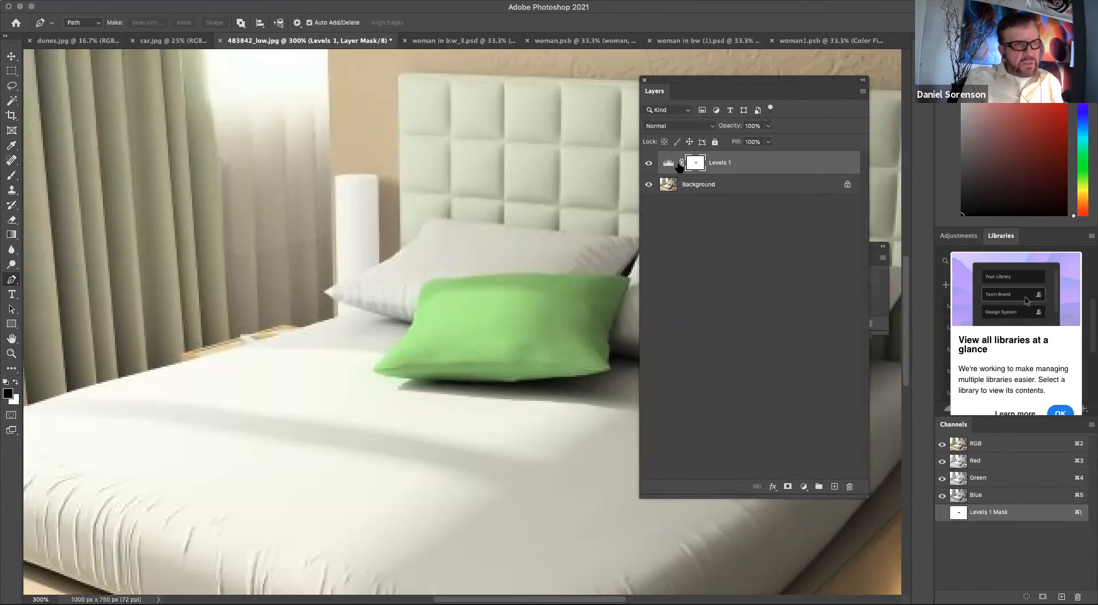
left_click(668, 163)
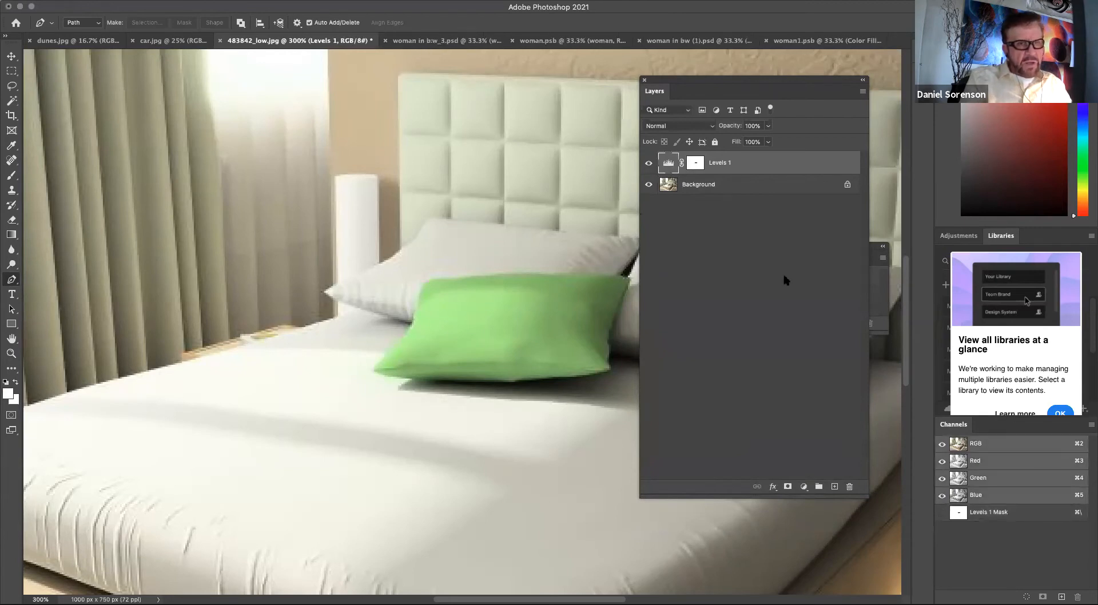
double_click(735, 169)
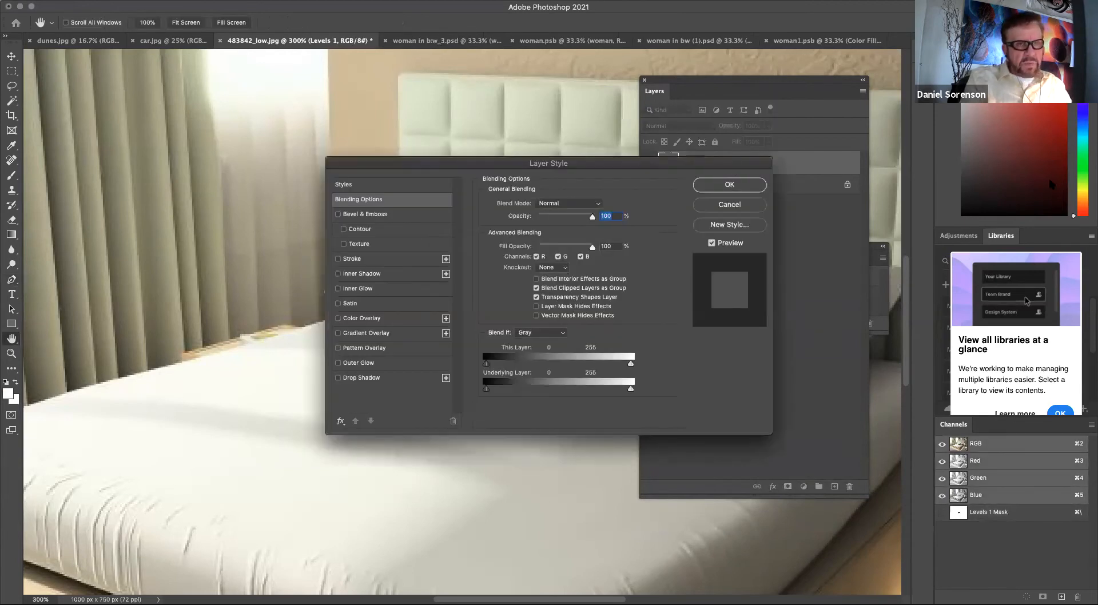
left_click(743, 206)
left_click_drag(747, 77, 248, 78)
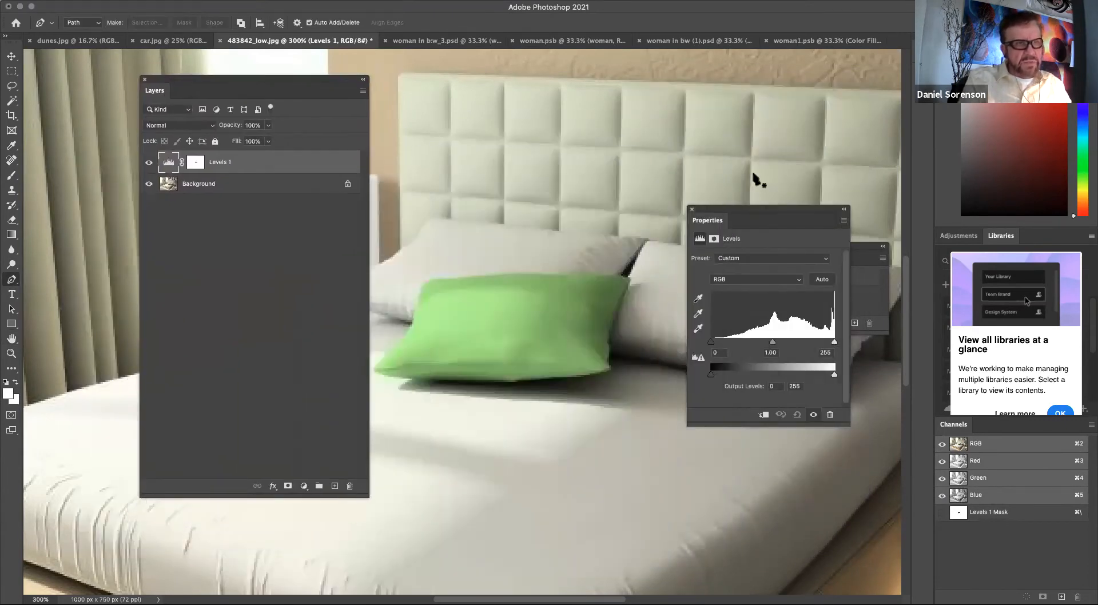
Set the Levels RGB midtone input to 1.05.
left_click_drag(755, 211, 746, 78)
mouse_move(704, 210)
left_mouse_down()
mouse_move(787, 209)
mouse_move(692, 208)
left_mouse_up()
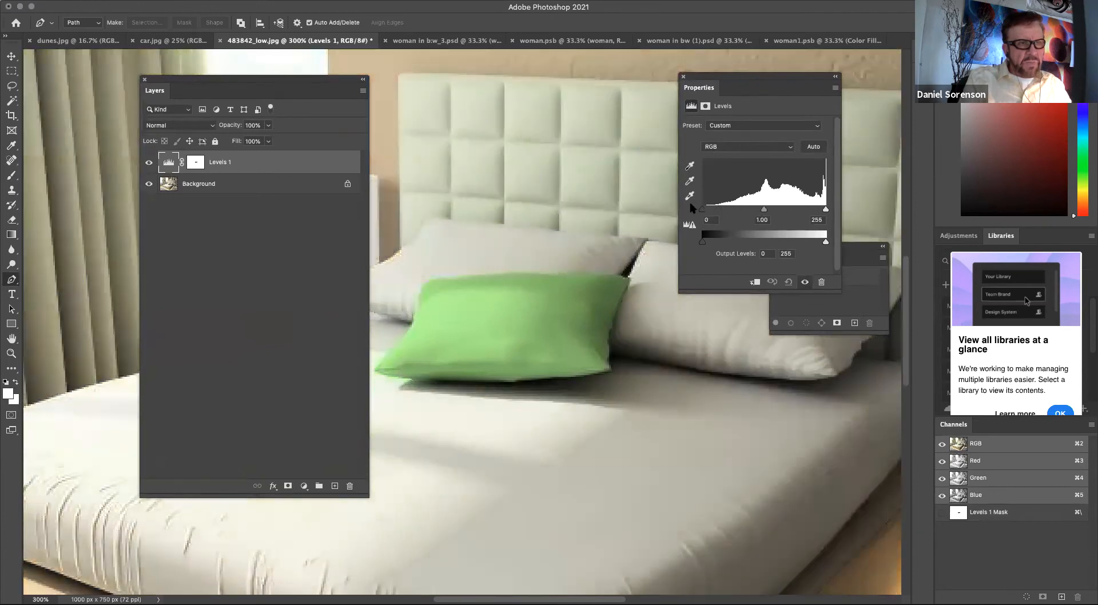
mouse_move(765, 210)
left_mouse_down()
mouse_move(716, 210)
mouse_move(762, 211)
left_mouse_up()
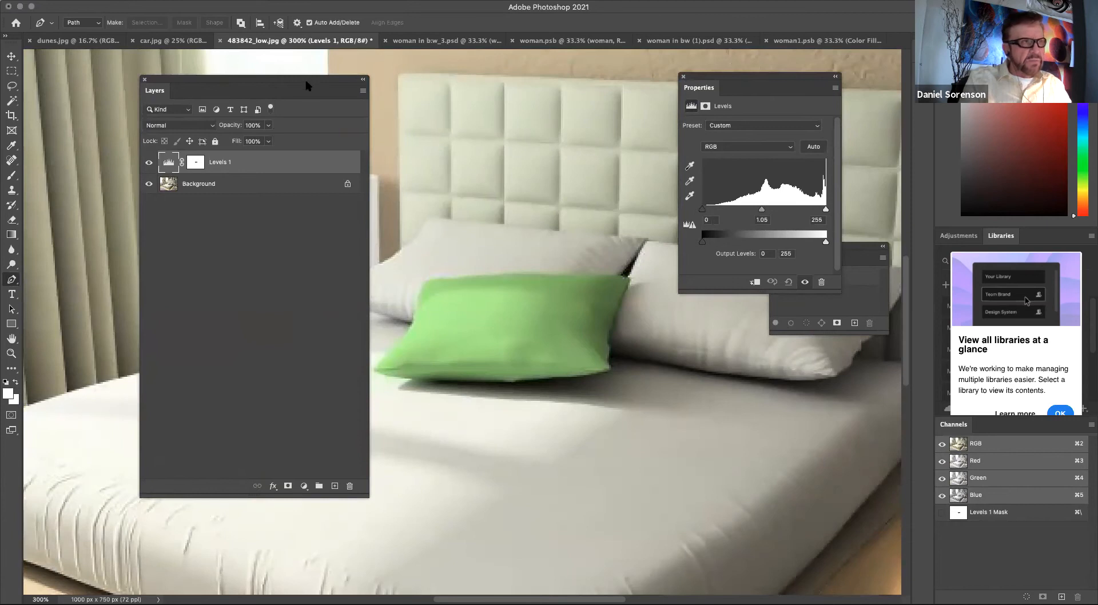
Set the Levels blue channel's black input to 38 and its midtone to about 0.53.
left_click_drag(305, 85, 916, 390)
left_click_drag(744, 82, 812, 98)
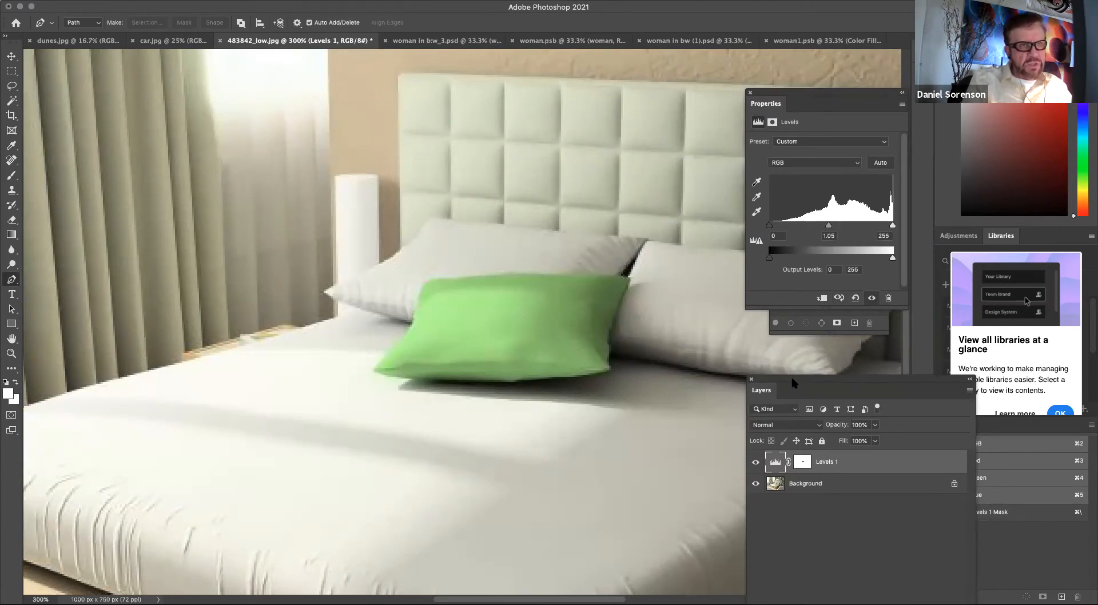
left_click_drag(800, 94, 780, 89)
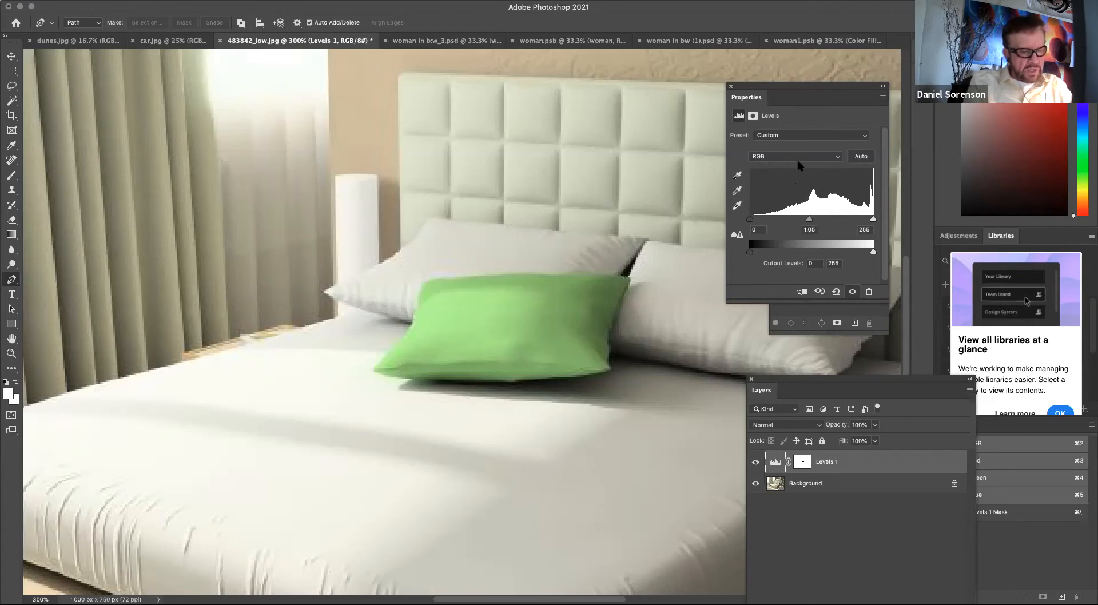
key("super+1")
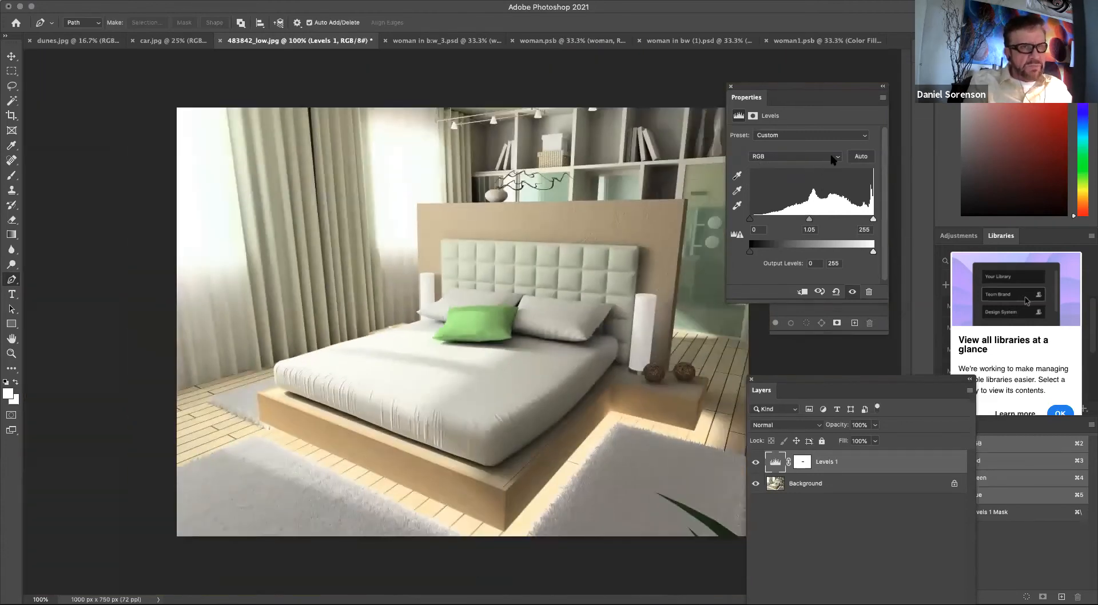
left_click(833, 160)
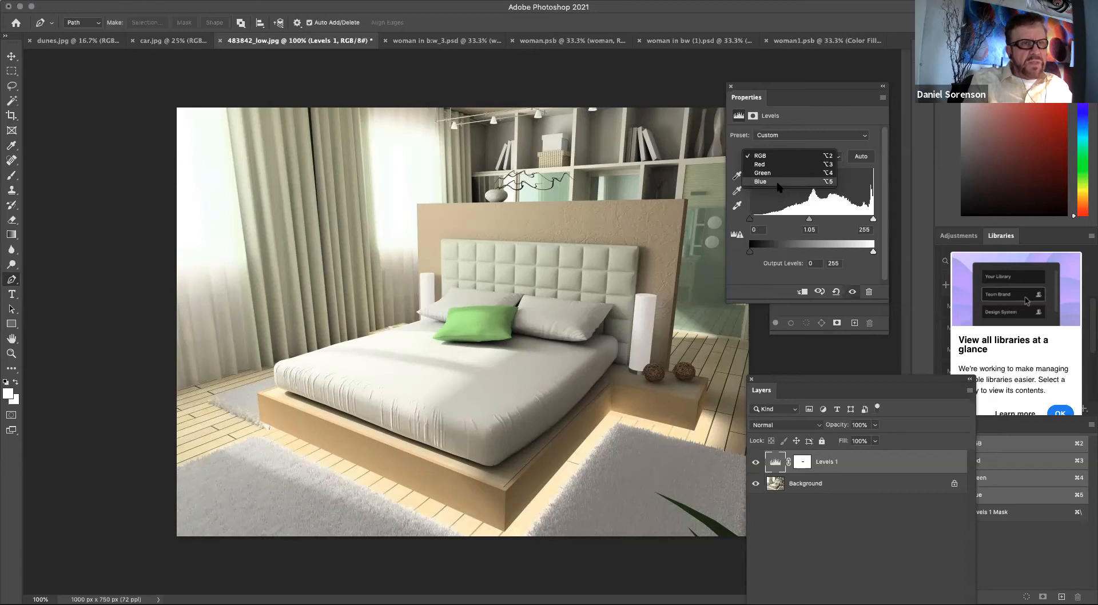
left_click(761, 181)
left_click_drag(811, 219, 835, 218)
left_click_drag(751, 219, 768, 220)
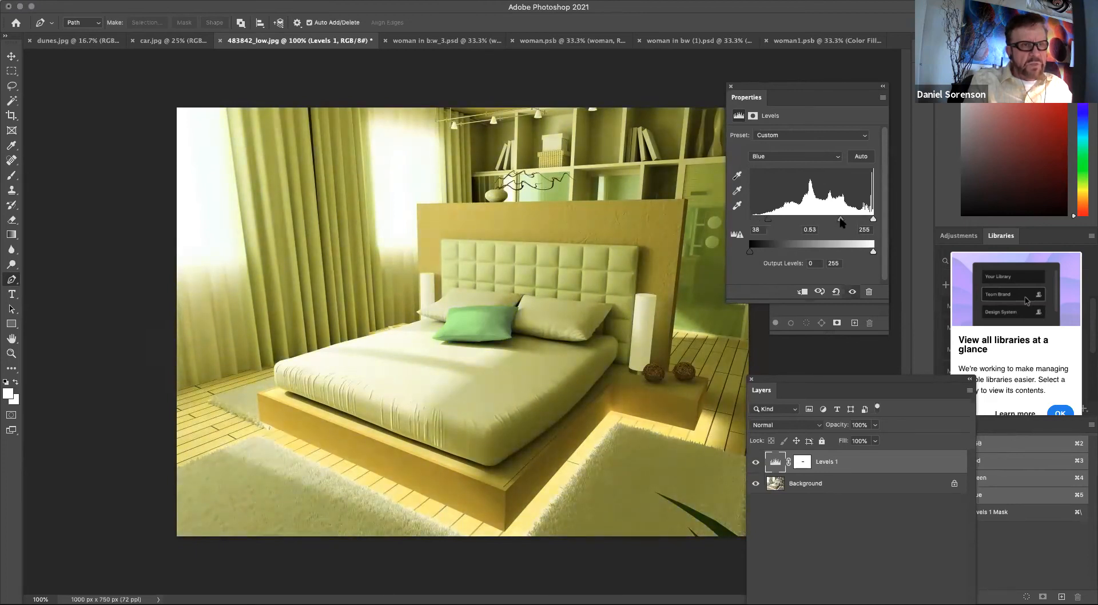
Set the Levels red channel's white input to 191 and its midtone to 1.07.
left_click(793, 157)
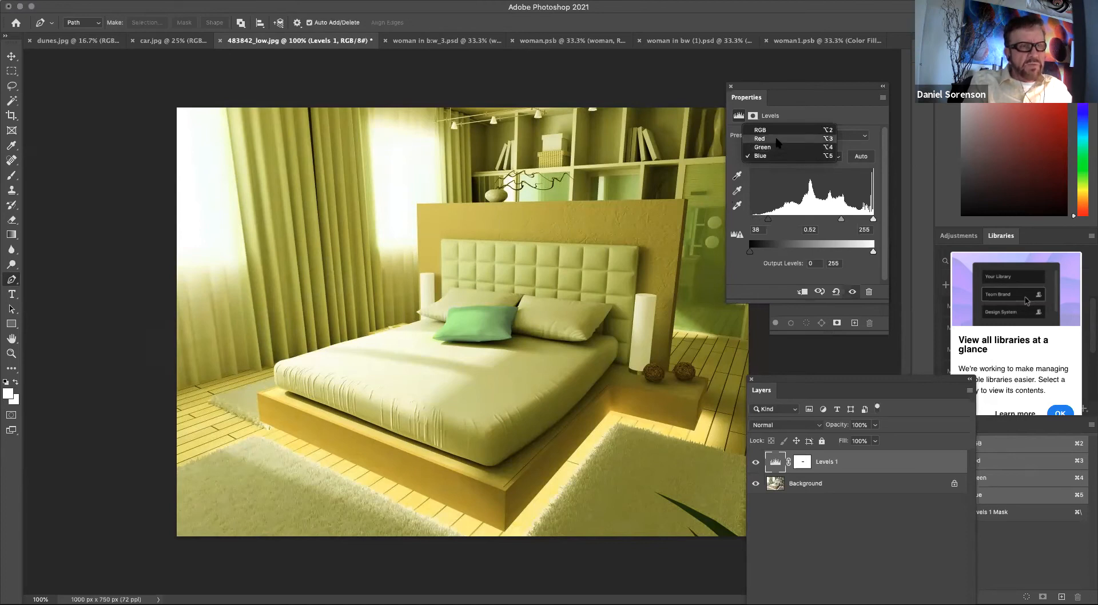
left_click(776, 139)
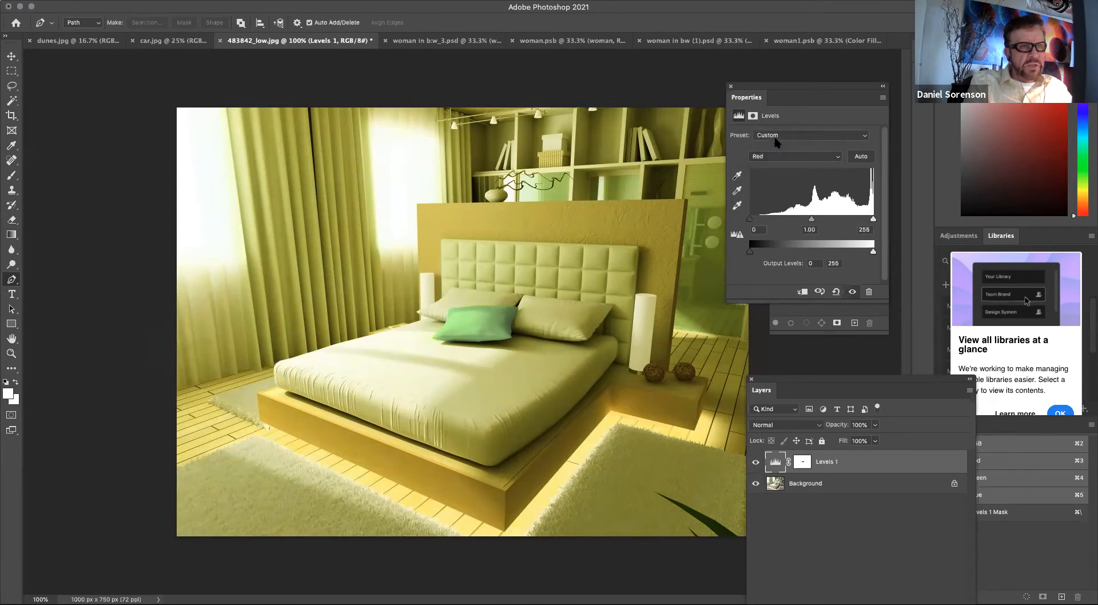
left_click_drag(817, 221, 798, 222)
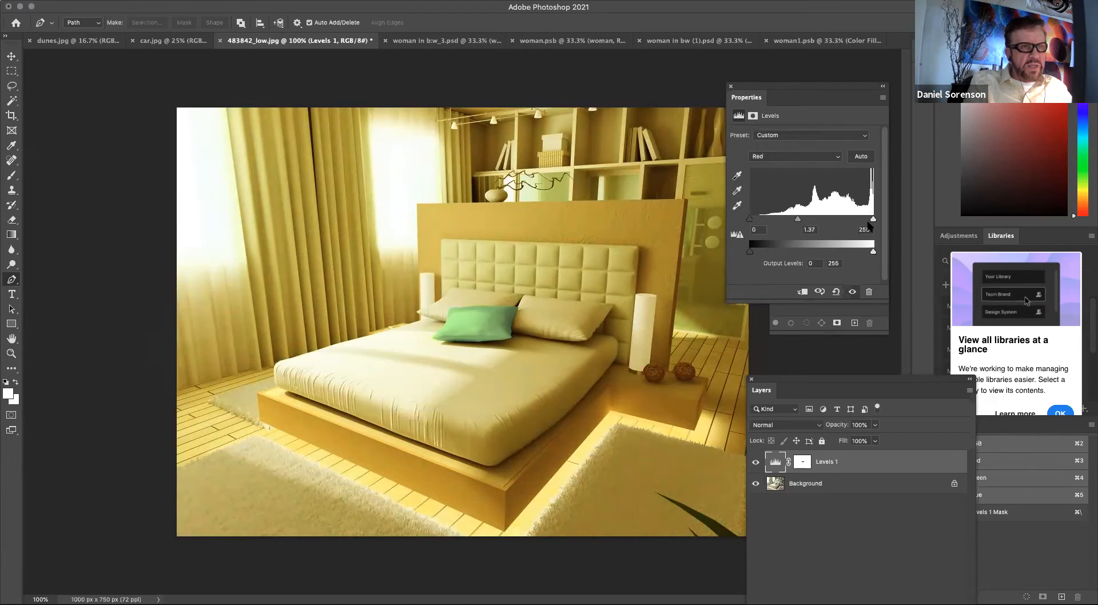
left_click_drag(873, 219, 797, 223)
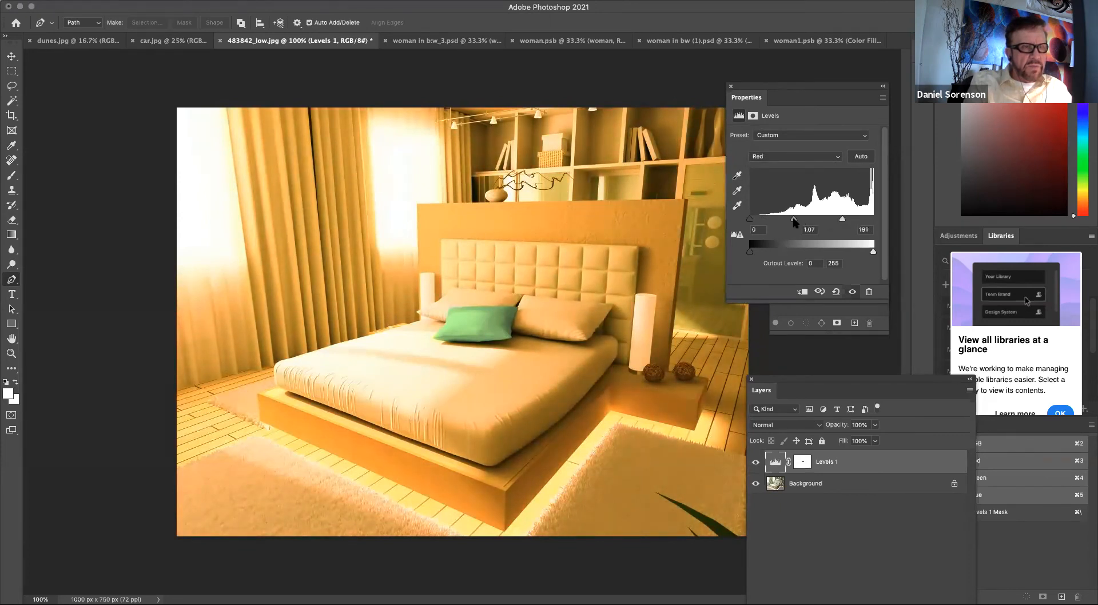
Set the Levels green channel's midtone to 0.91 and its white input to 248.
left_click(817, 160)
left_click(815, 166)
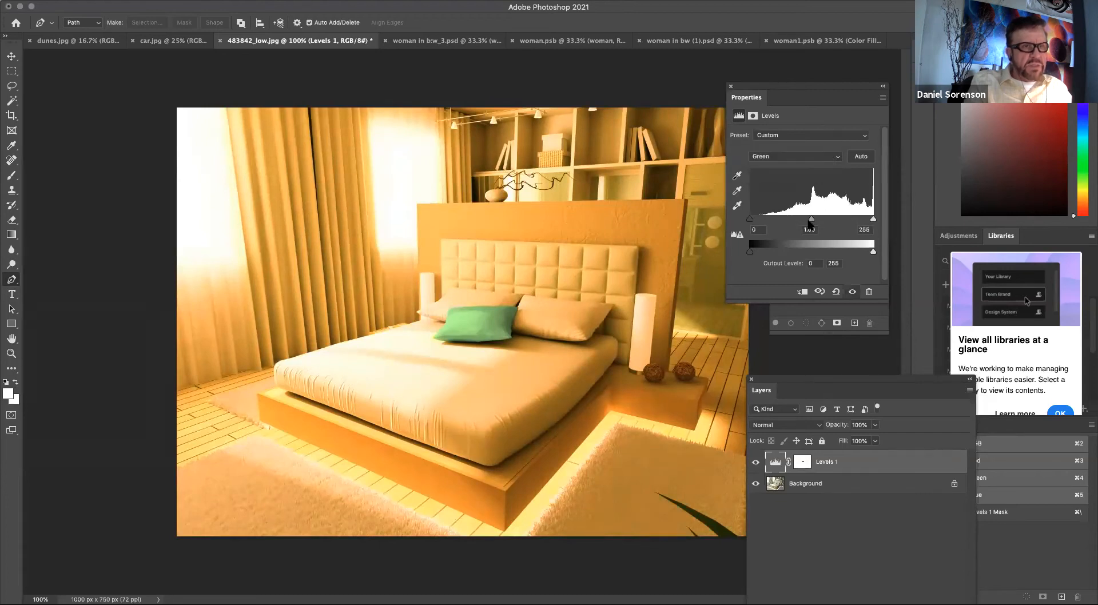
mouse_move(811, 220)
left_mouse_down()
mouse_move(846, 221)
mouse_move(801, 221)
mouse_move(870, 220)
mouse_move(817, 220)
left_mouse_up()
Raise the Levels blue channel's black input to 123 and close the Levels properties.
left_click(800, 157)
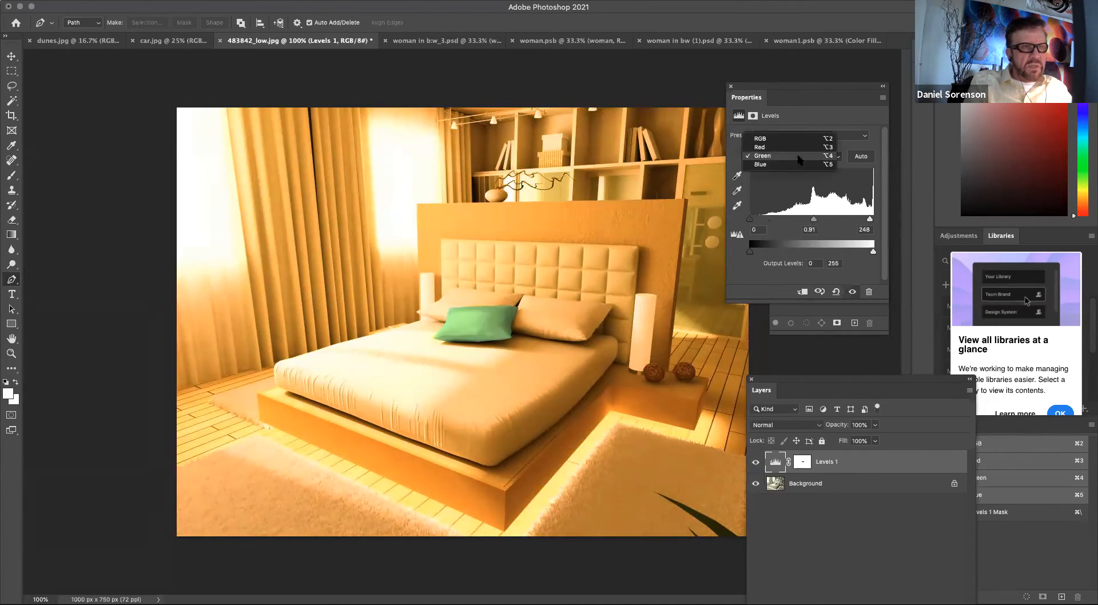
left_click(796, 165)
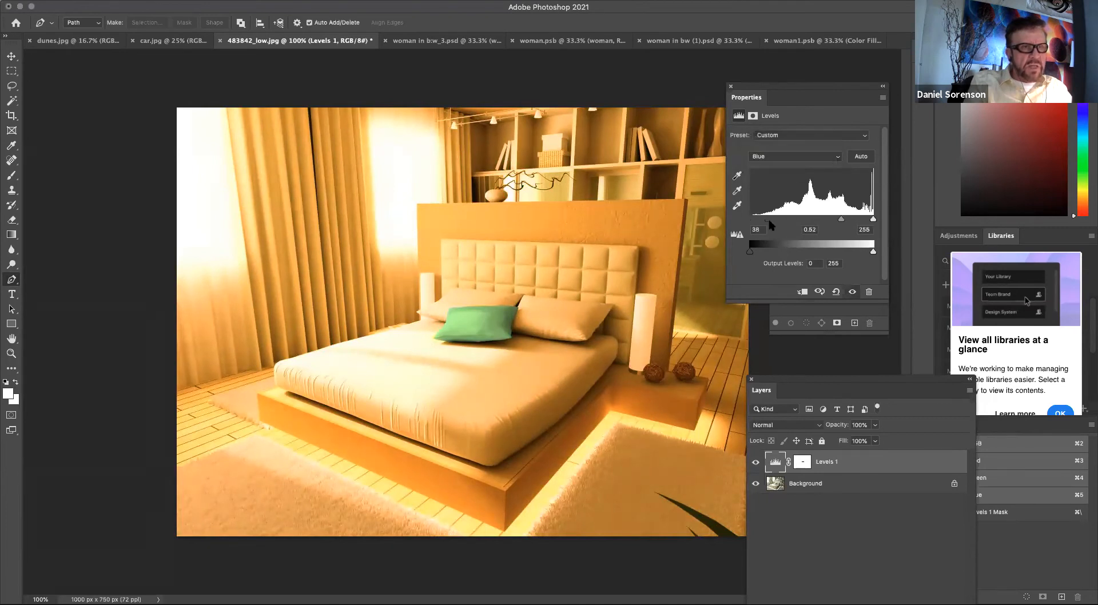
left_click_drag(792, 219, 865, 220)
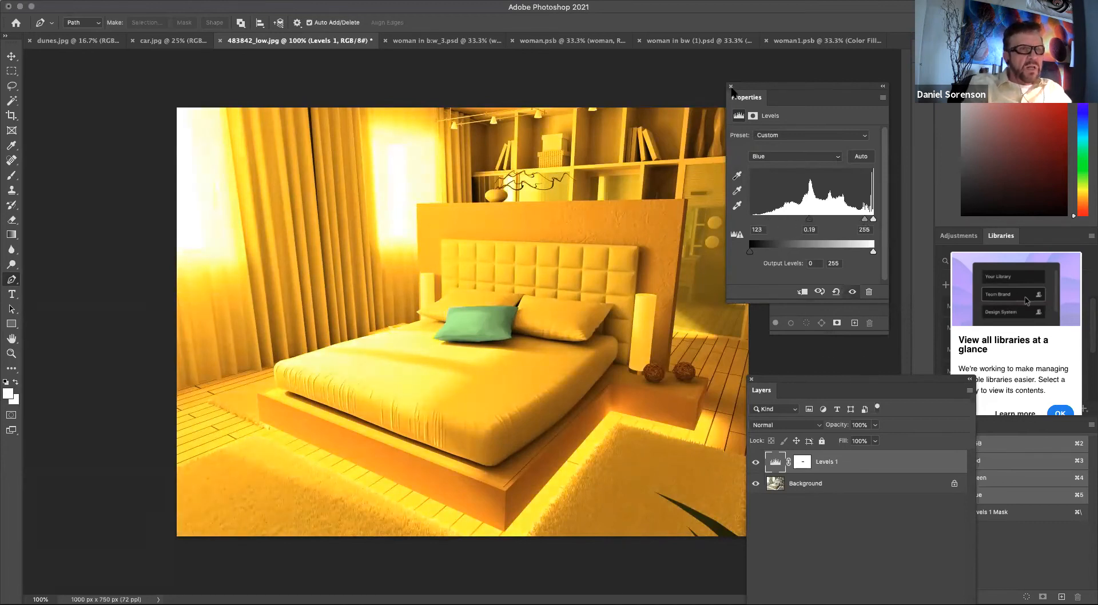
left_click(731, 86)
Duplicate the Levels layer and invert the copy's layer mask.
left_click_drag(808, 373, 756, 102)
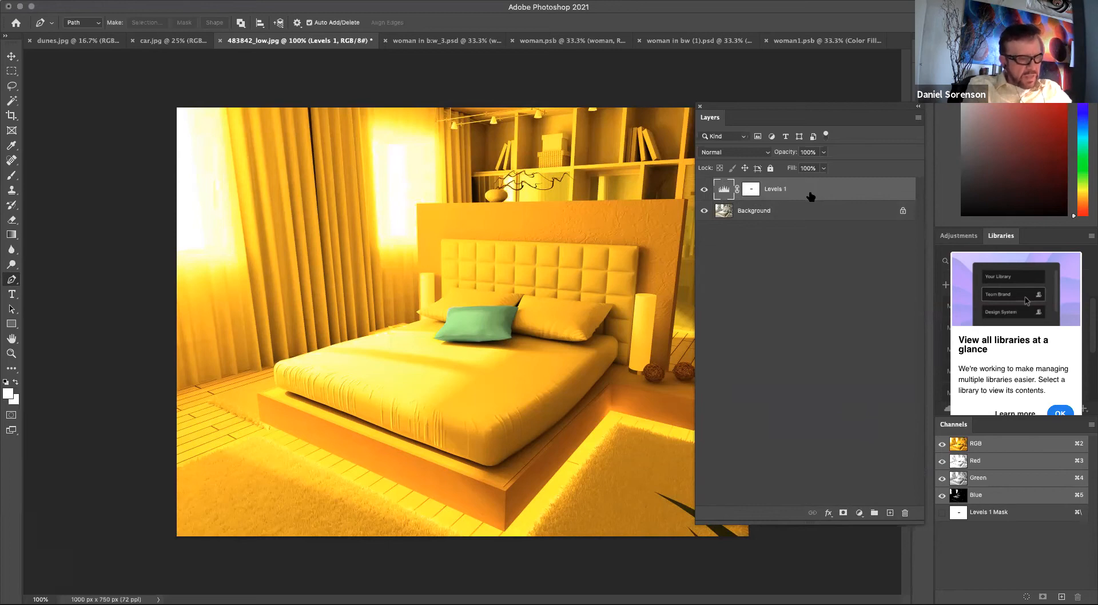
key("super+j")
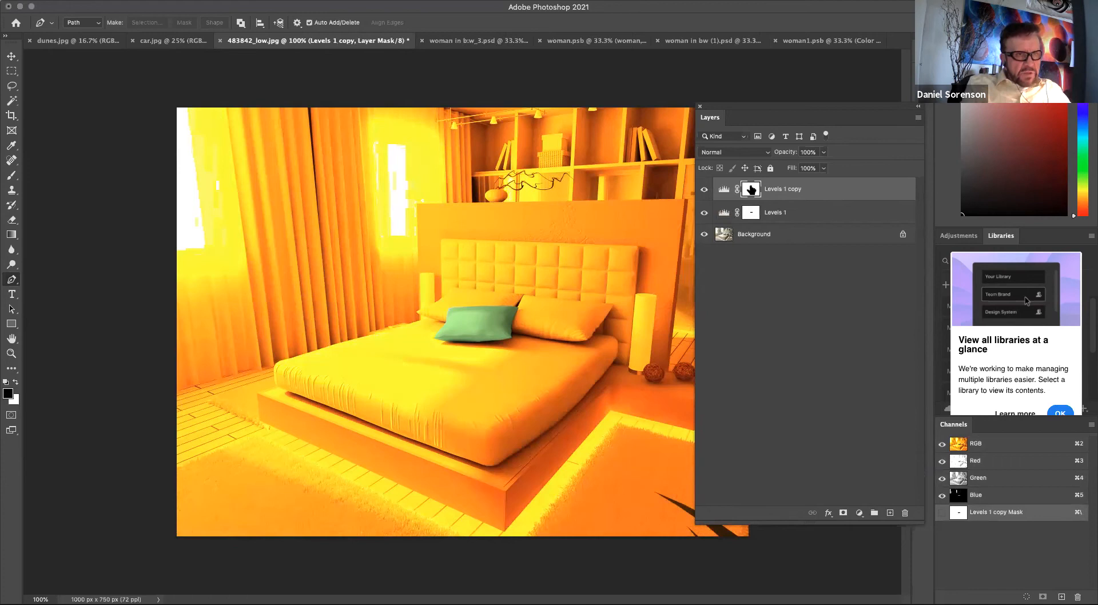
key("super+i")
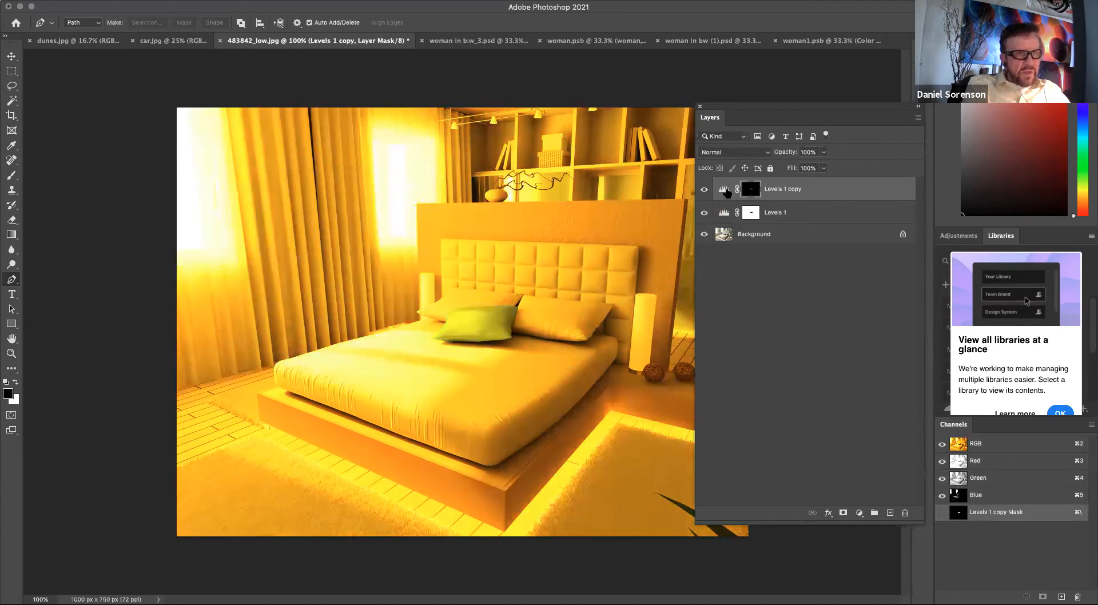
Open the Levels 1 copy properties and set its blue channel to black input 18, midtone 1.00, white input 53.
left_click_drag(778, 111, 737, 330)
double_click(682, 407)
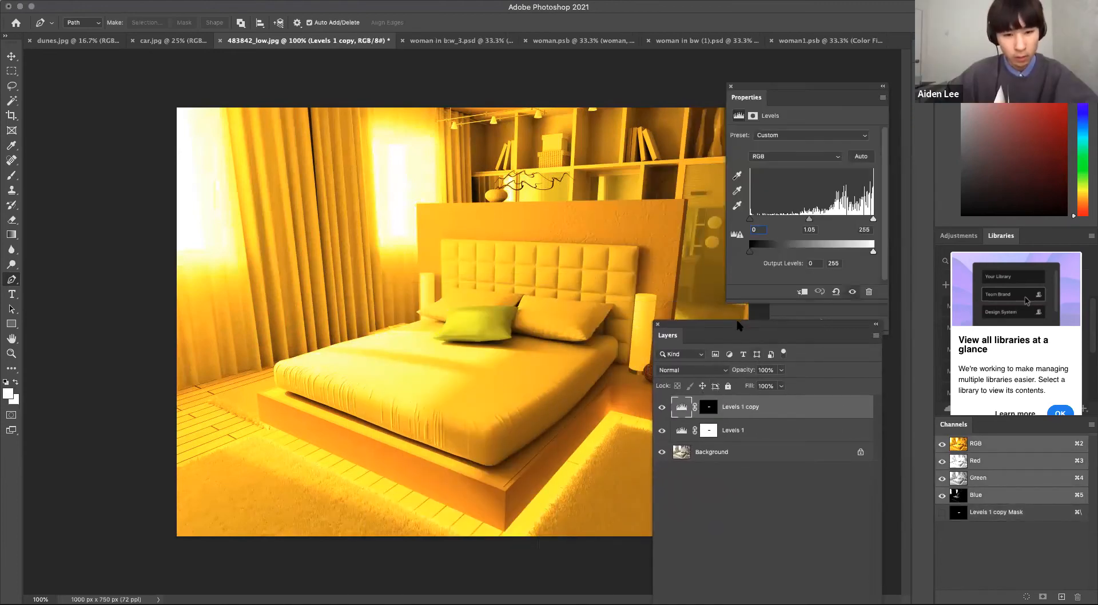
left_click_drag(738, 326, 745, 229)
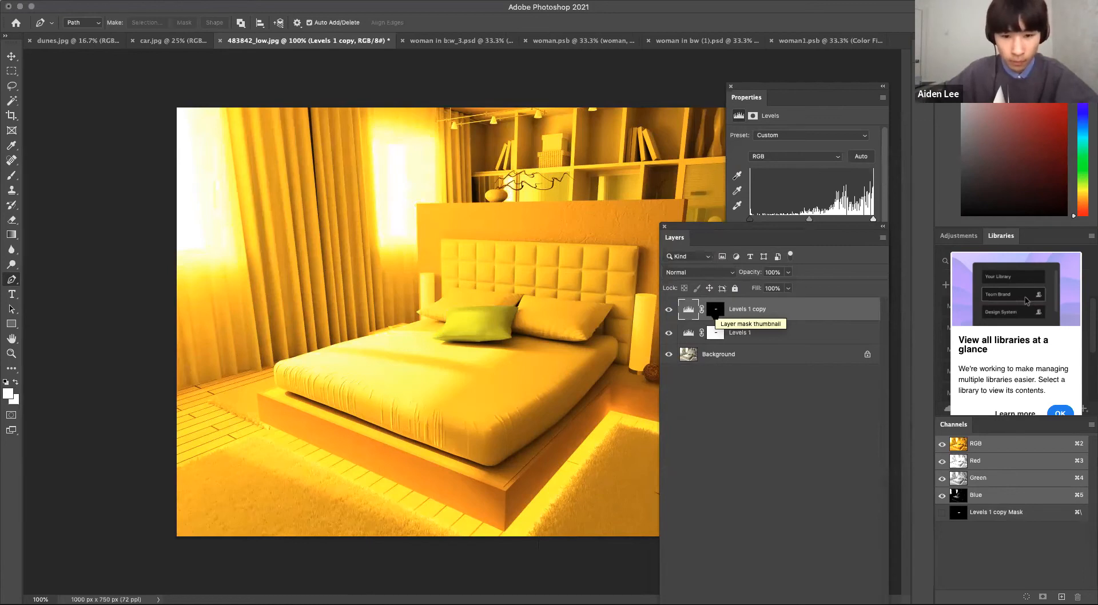
left_click_drag(739, 226, 739, 325)
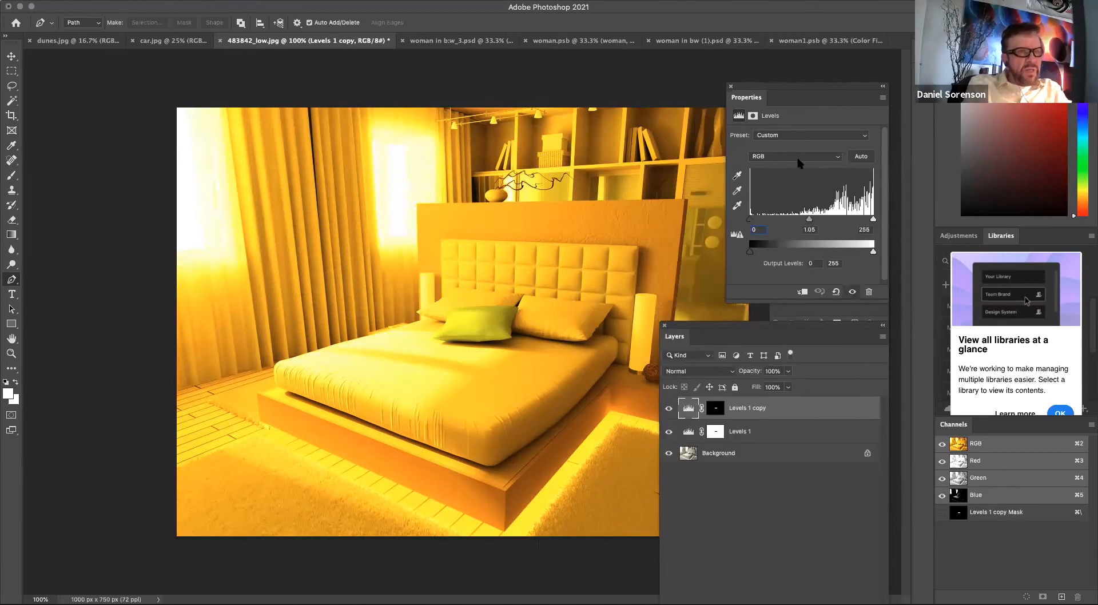
left_click(795, 159)
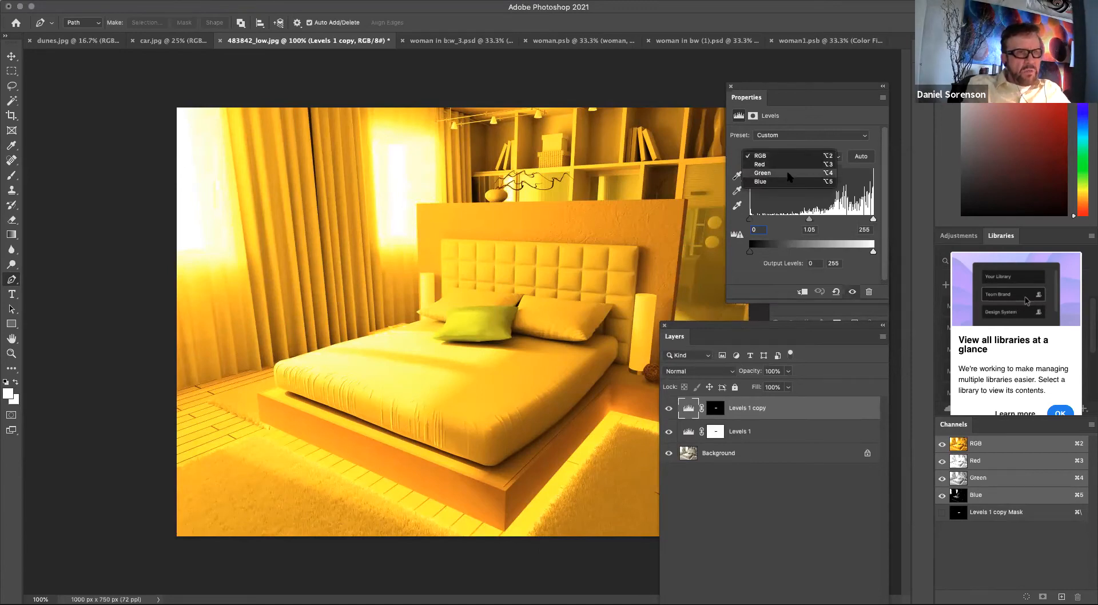
left_click(789, 182)
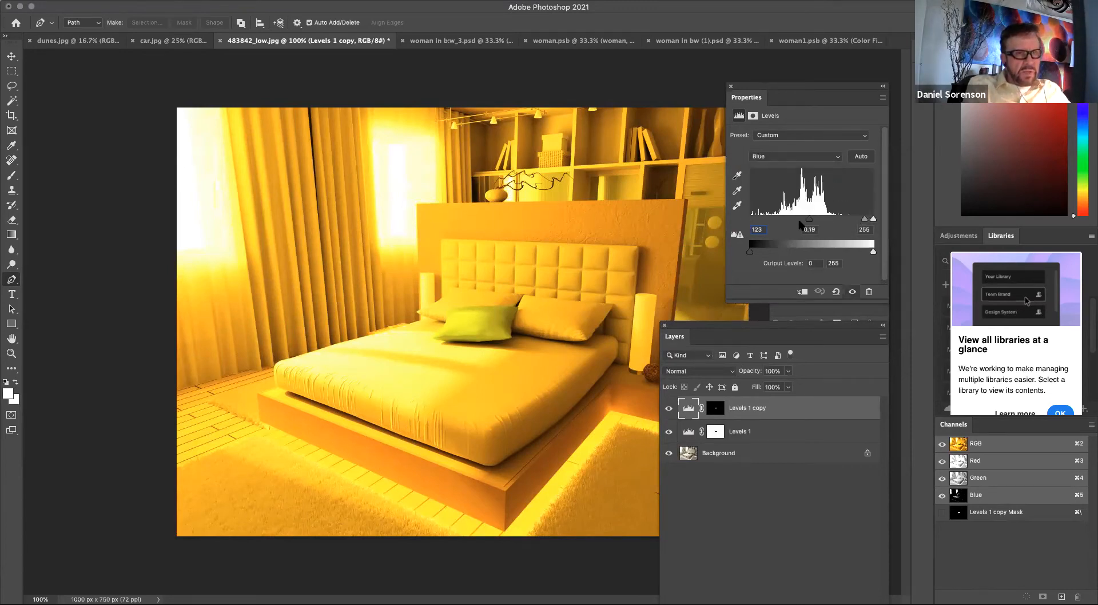
left_click_drag(809, 220, 759, 222)
left_click_drag(861, 220, 782, 221)
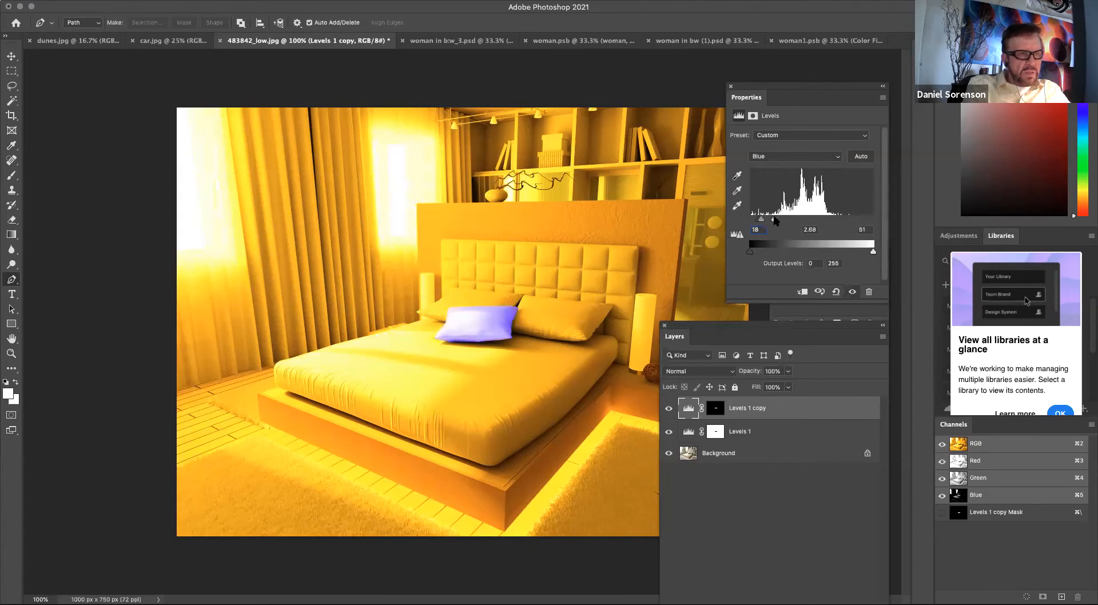
left_click_drag(777, 221, 767, 222)
Set the Levels 1 copy RGB black input to 48 and white input to 238.
left_click(788, 158)
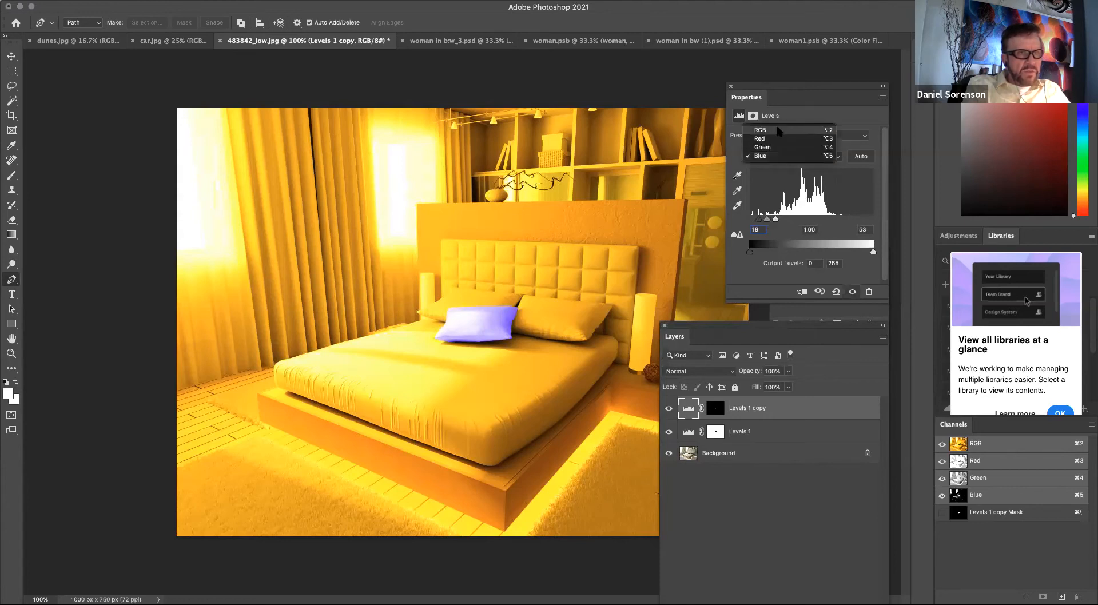
left_click(776, 132)
left_click_drag(749, 221, 766, 221)
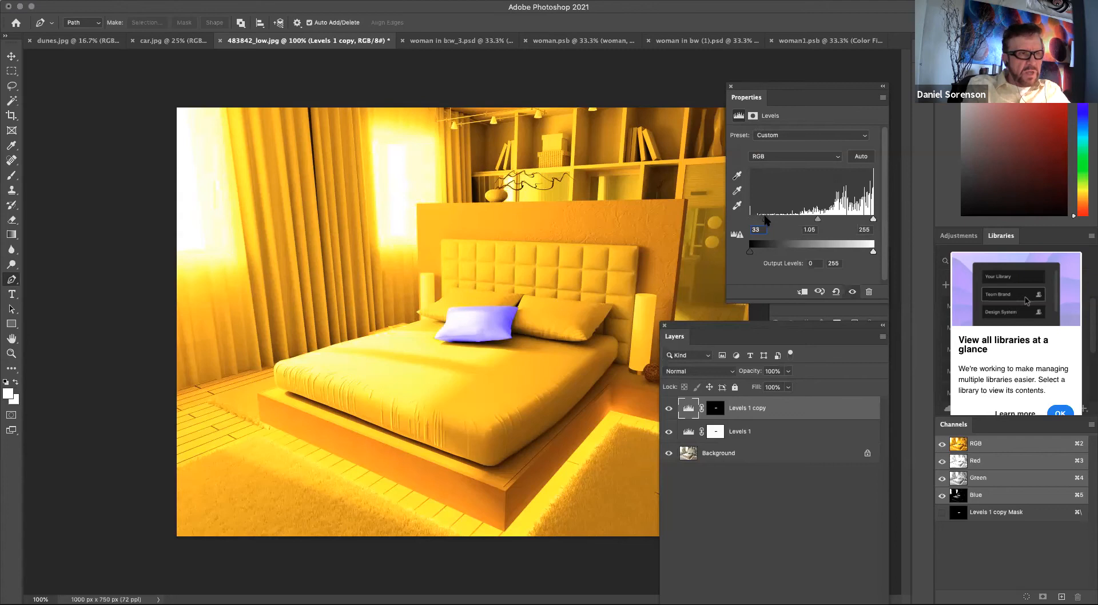
left_click_drag(873, 219, 866, 220)
left_click_drag(766, 220, 773, 221)
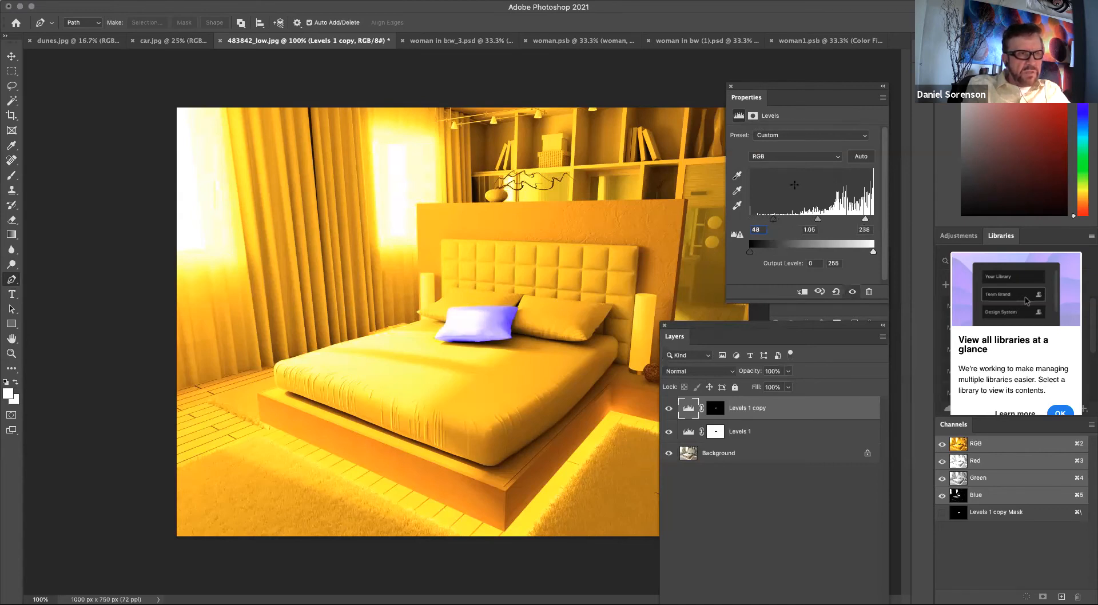
Set the Levels 1 copy green channel's midtone to 0.70 and black input to 20.
left_click(777, 161)
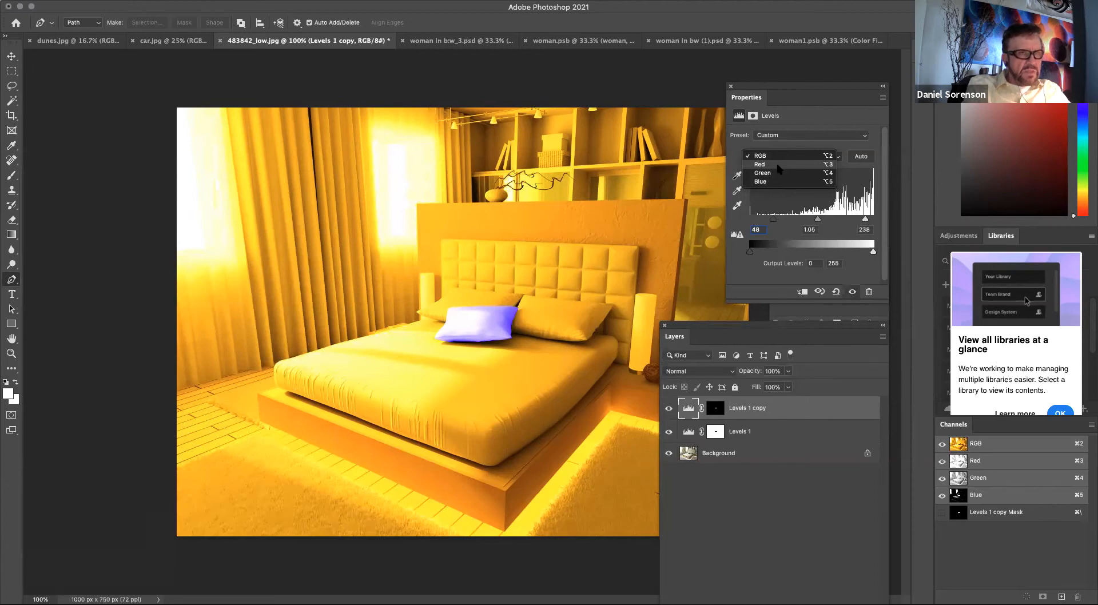
left_click(778, 173)
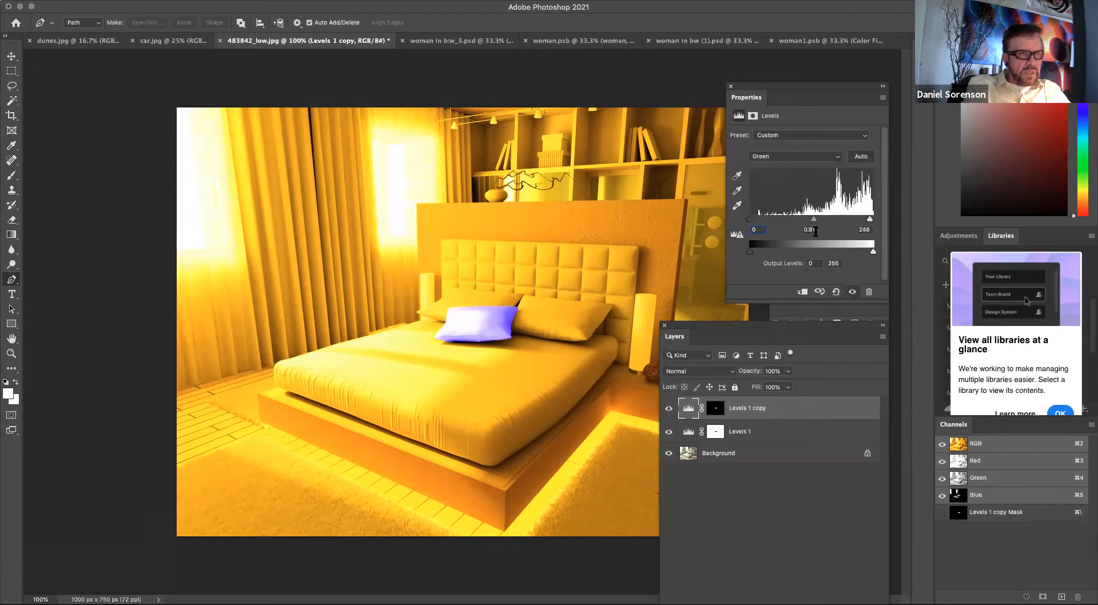
mouse_move(814, 220)
left_mouse_down()
mouse_move(804, 221)
mouse_move(822, 220)
left_mouse_up()
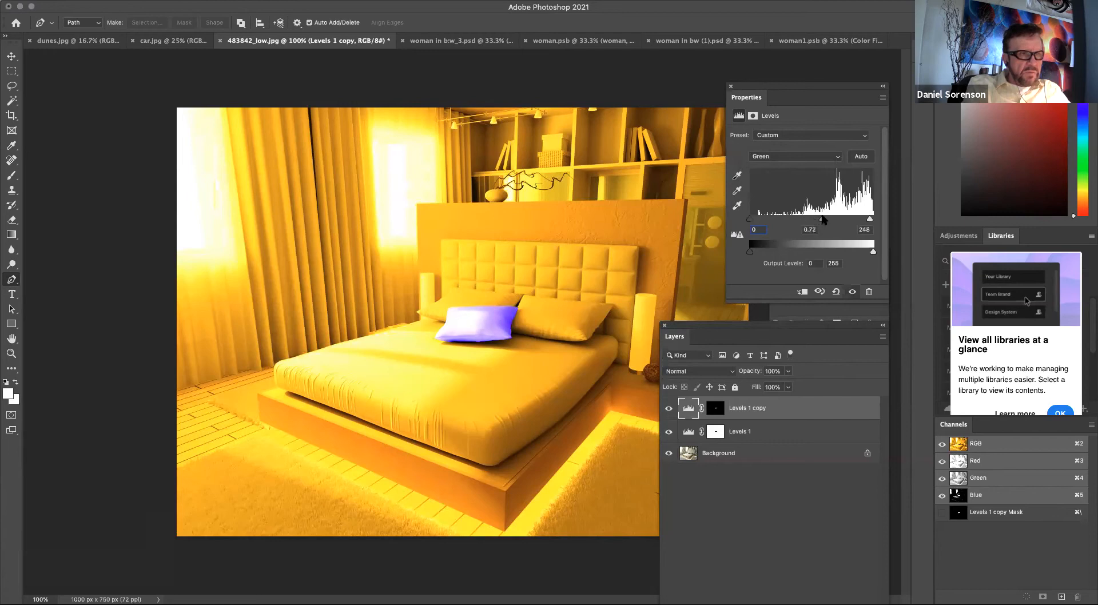
left_click_drag(750, 219, 760, 220)
left_click_drag(727, 326, 788, 323)
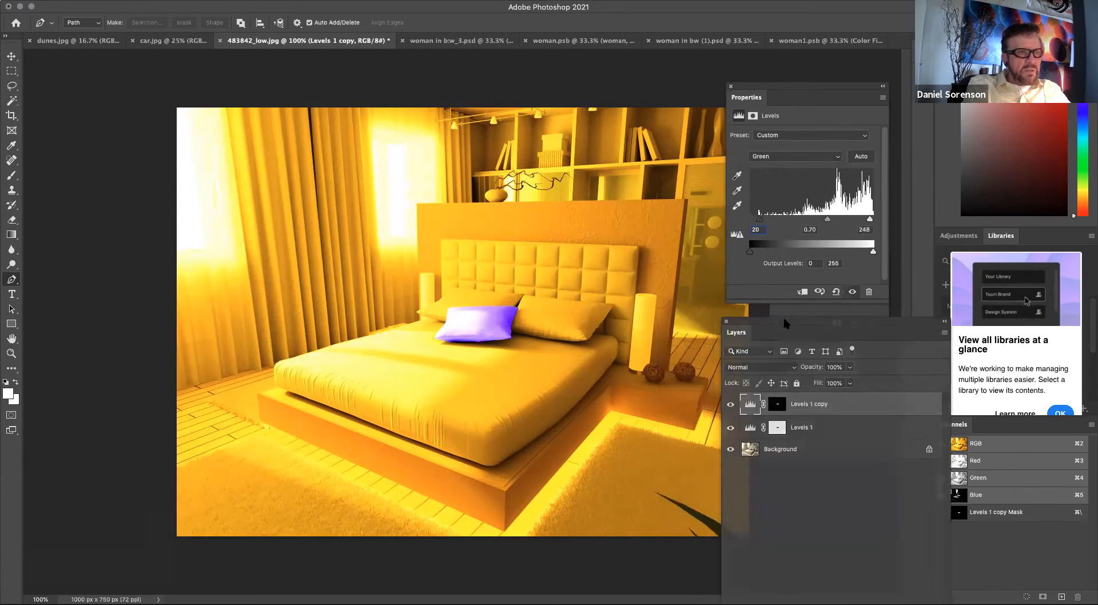
left_click_drag(792, 91, 842, 92)
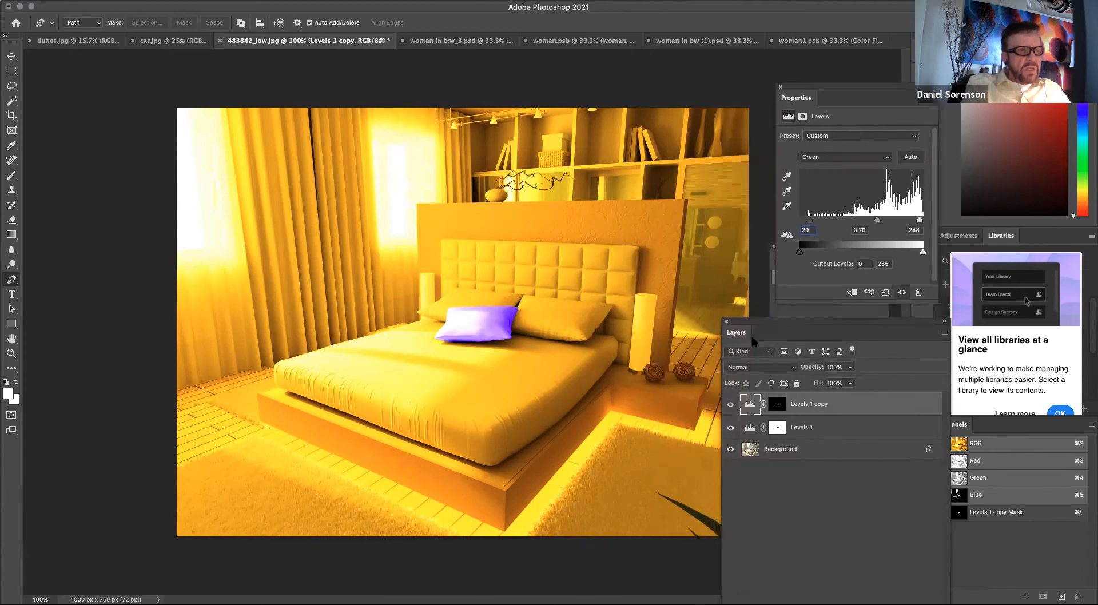
left_click_drag(777, 321, 791, 321)
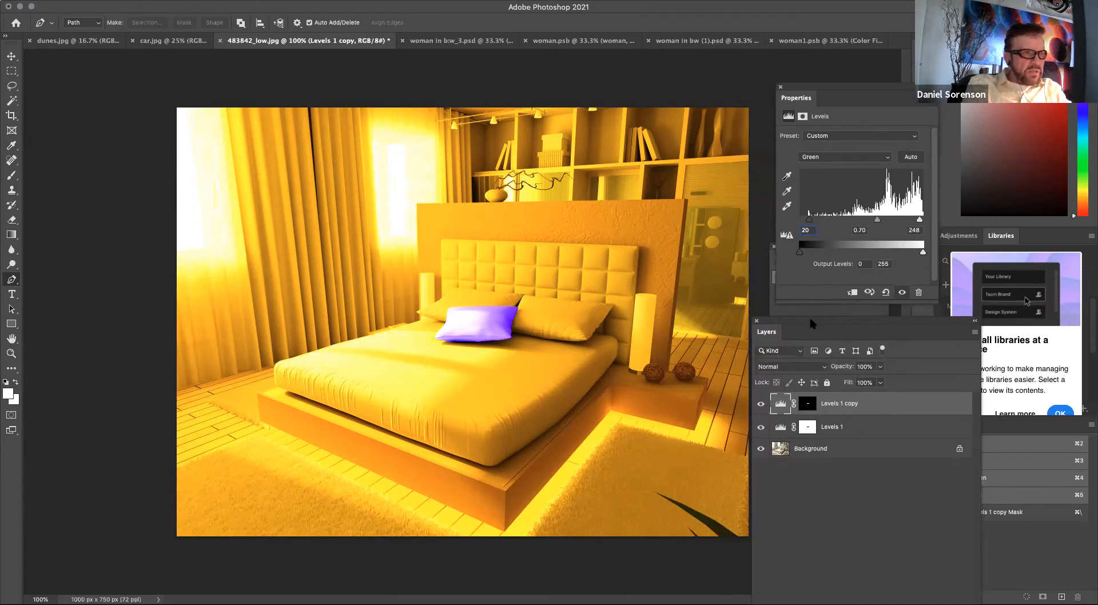
left_click_drag(810, 321, 769, 222)
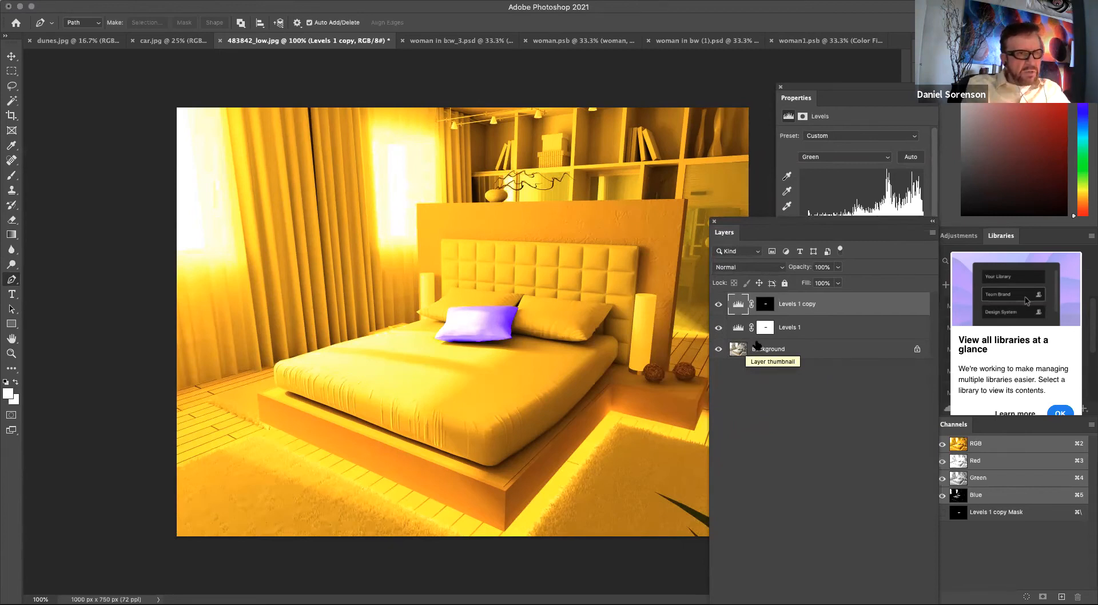
left_click_drag(752, 222, 734, 153)
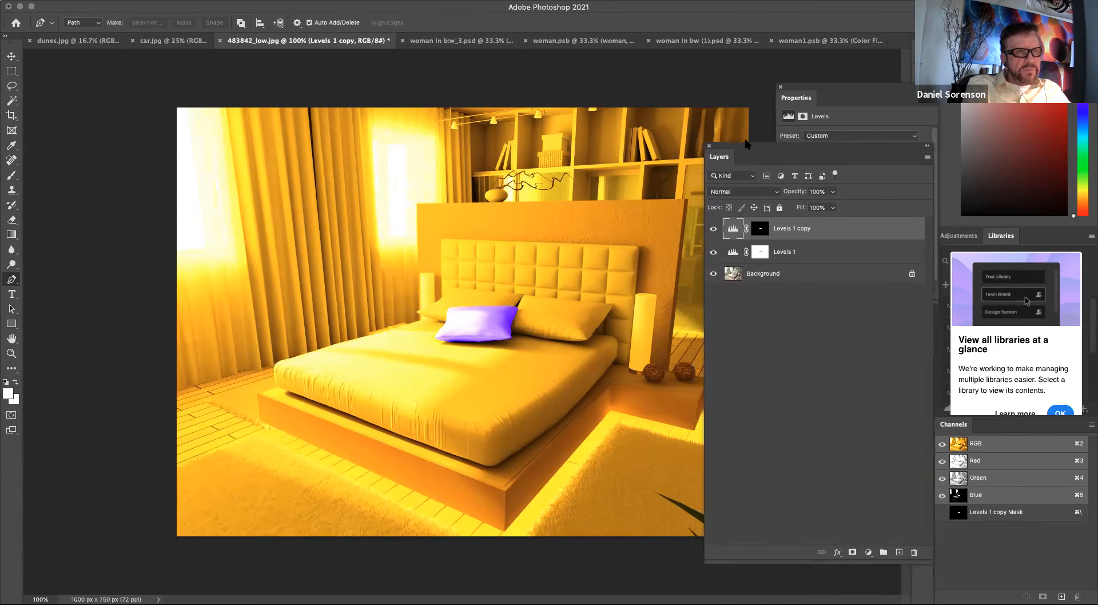
Convert the Background into a regular layer named room.
left_click(763, 271)
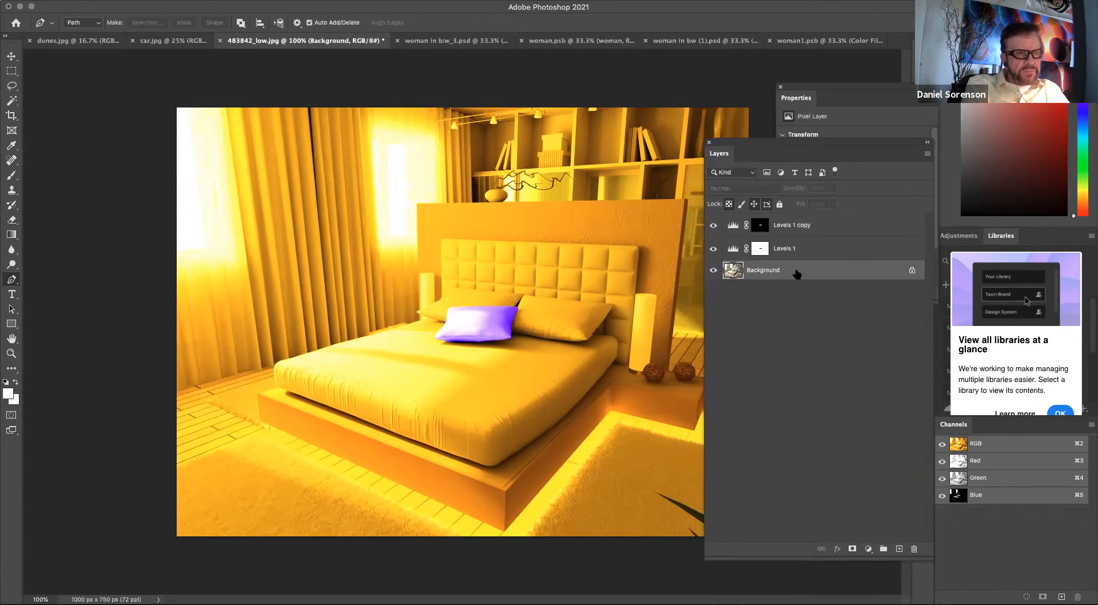
double_click(751, 275)
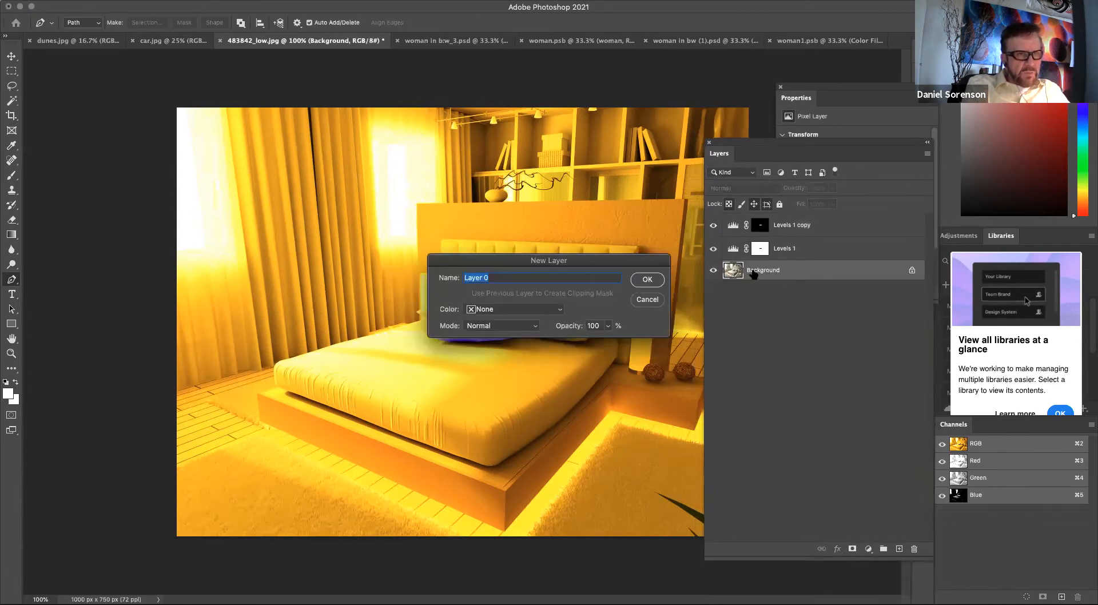
type("r")
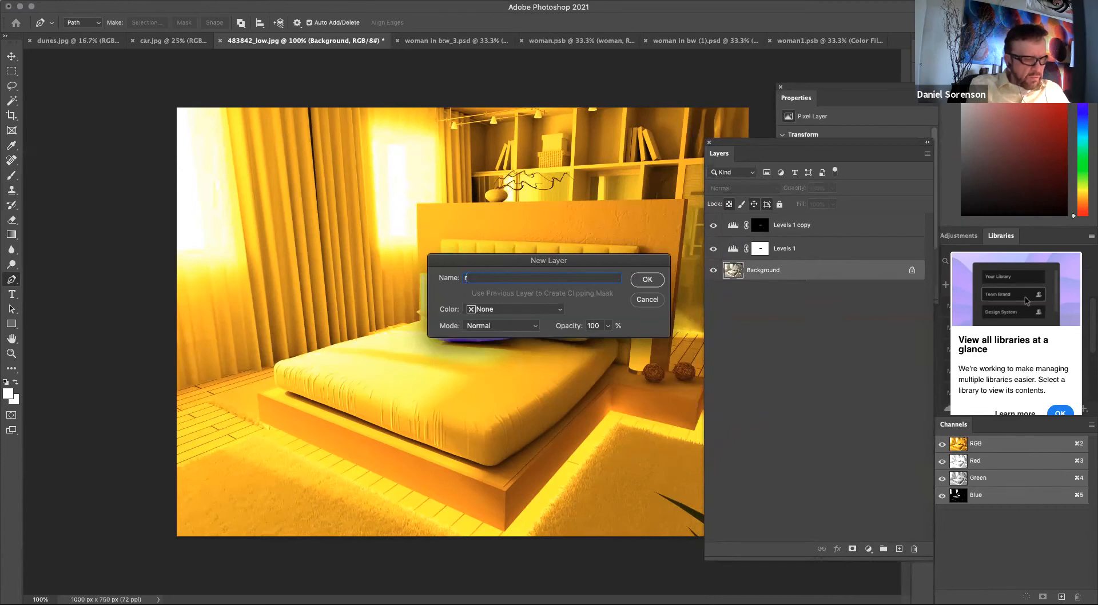
key("Return")
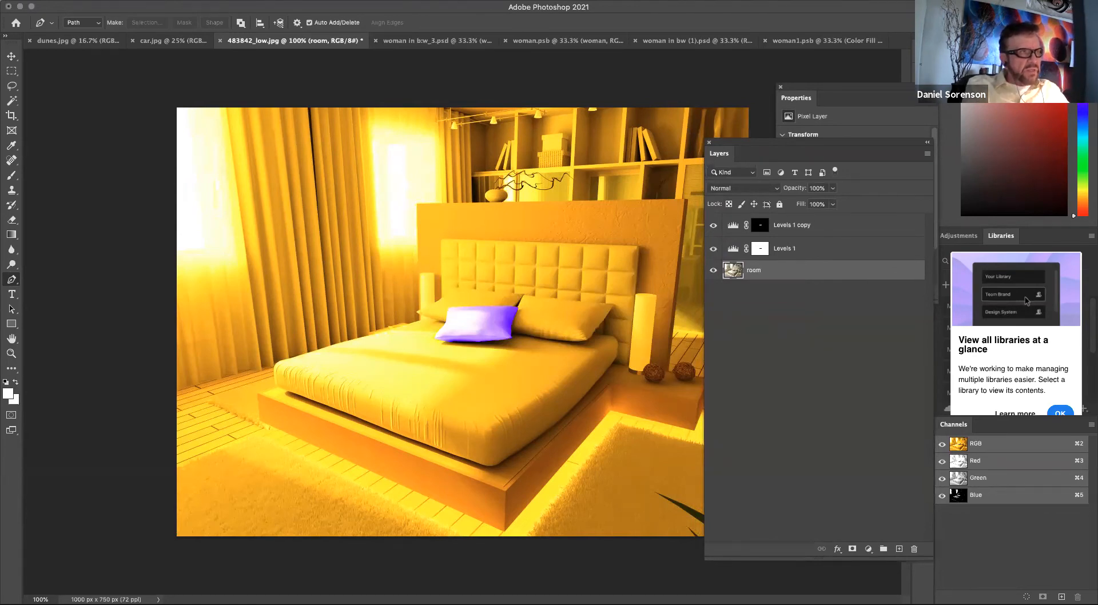
Convert the room layer for smart filters, accepting the smart object conversion notice.
left_click(271, 0)
left_click(277, 25)
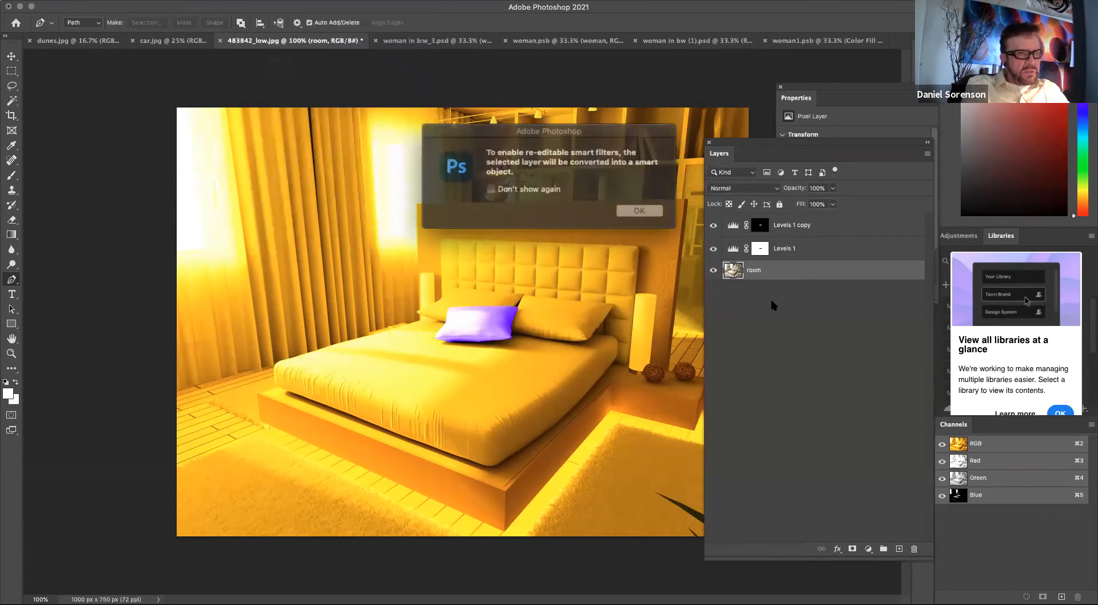
left_click(629, 209)
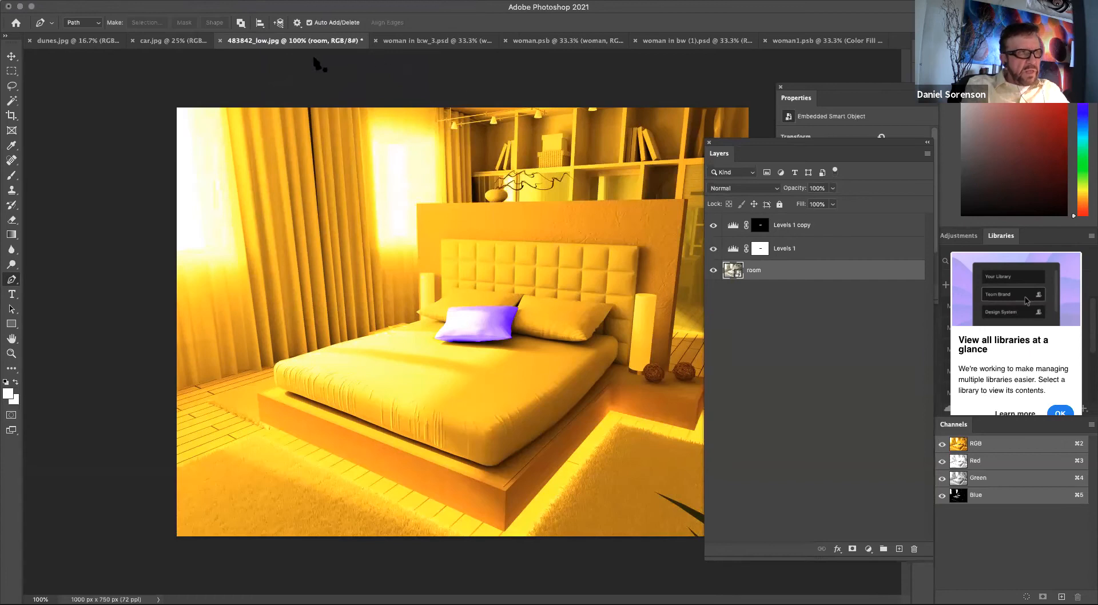
Apply a Radial Blur smart filter to room with Spin method, amount 47, and a slightly shifted blur center.
left_click(271, 1)
mouse_move(274, 148)
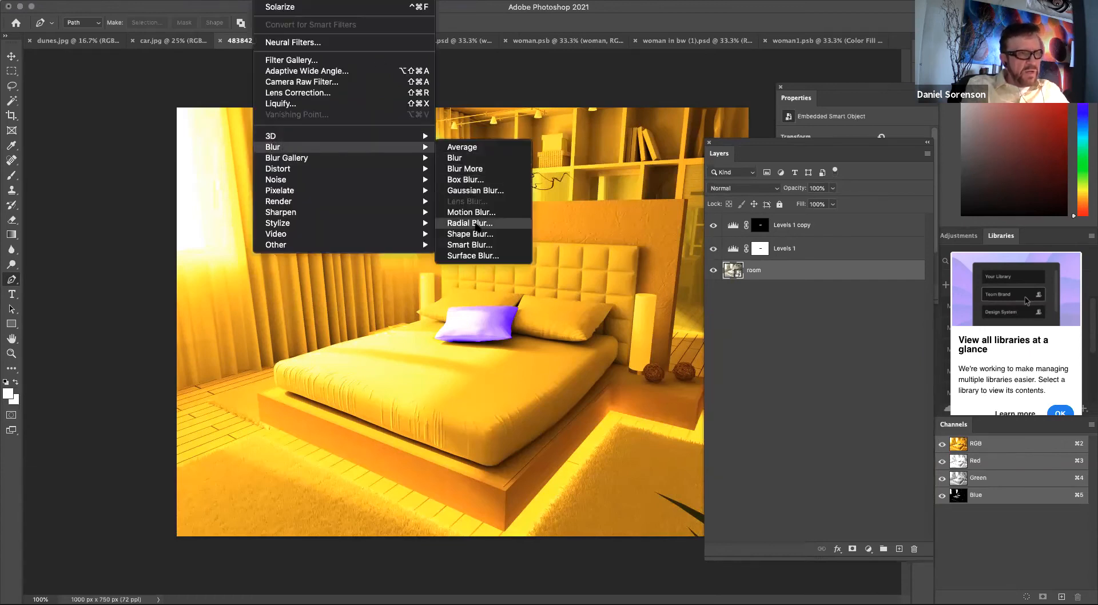
left_click(470, 223)
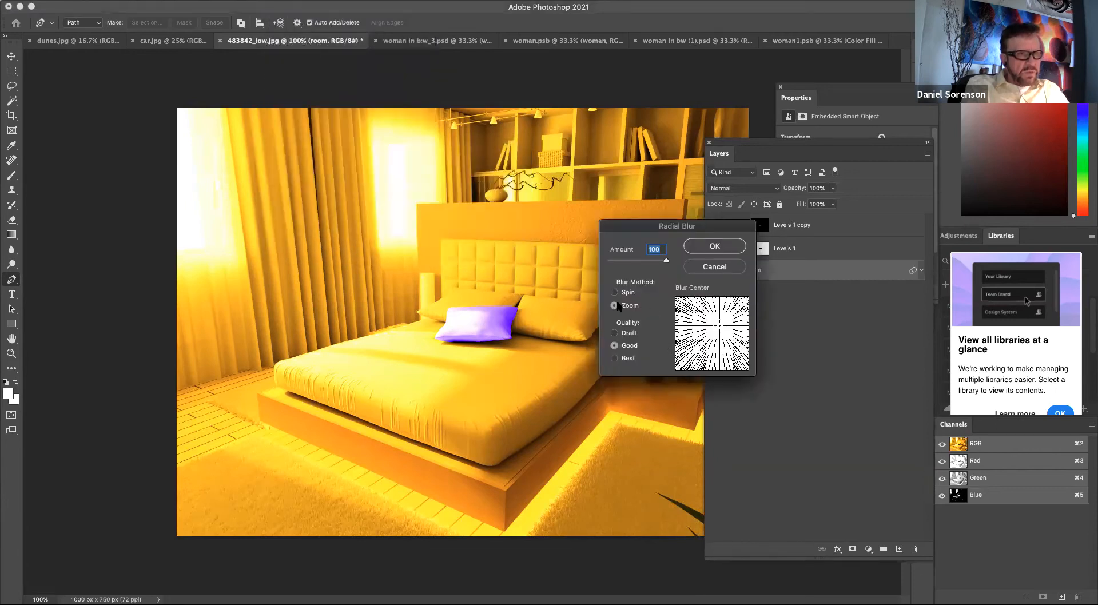
left_click(615, 293)
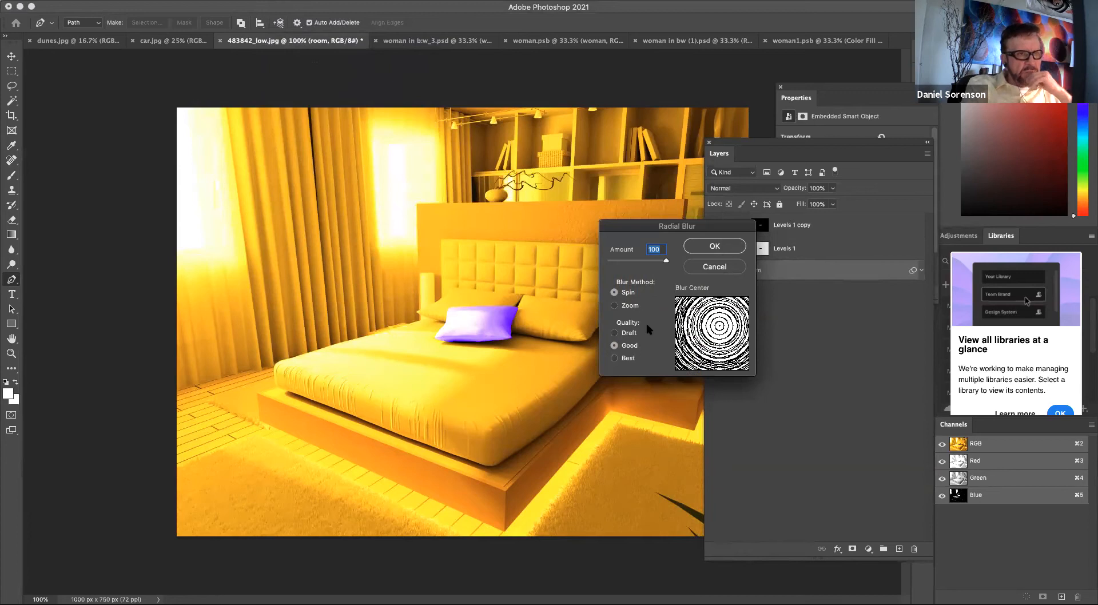
left_click_drag(666, 262, 637, 262)
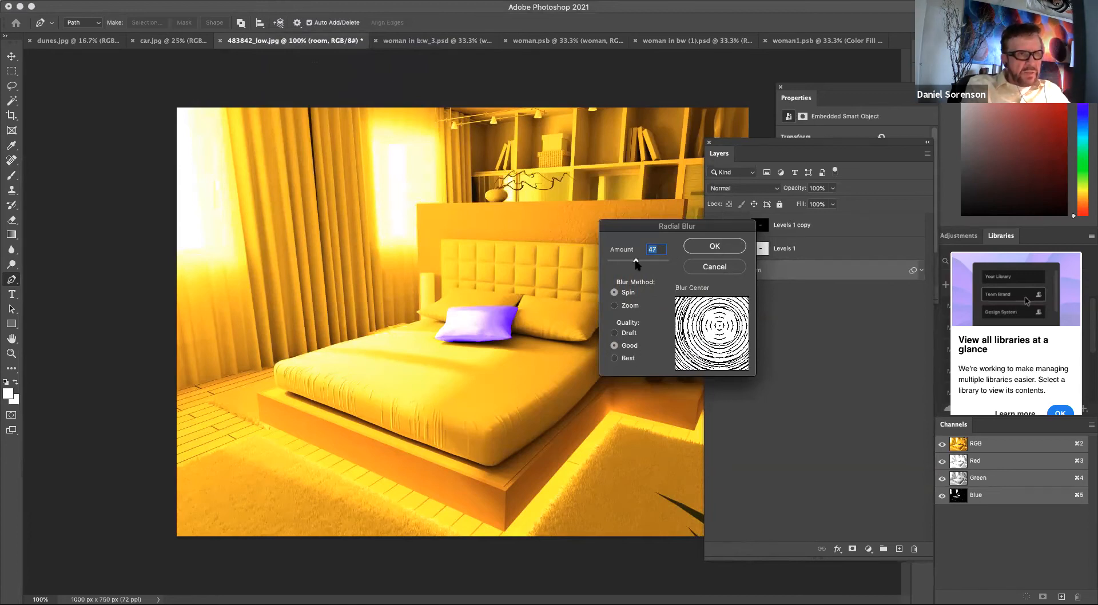
left_click_drag(720, 327, 708, 332)
left_click(717, 247)
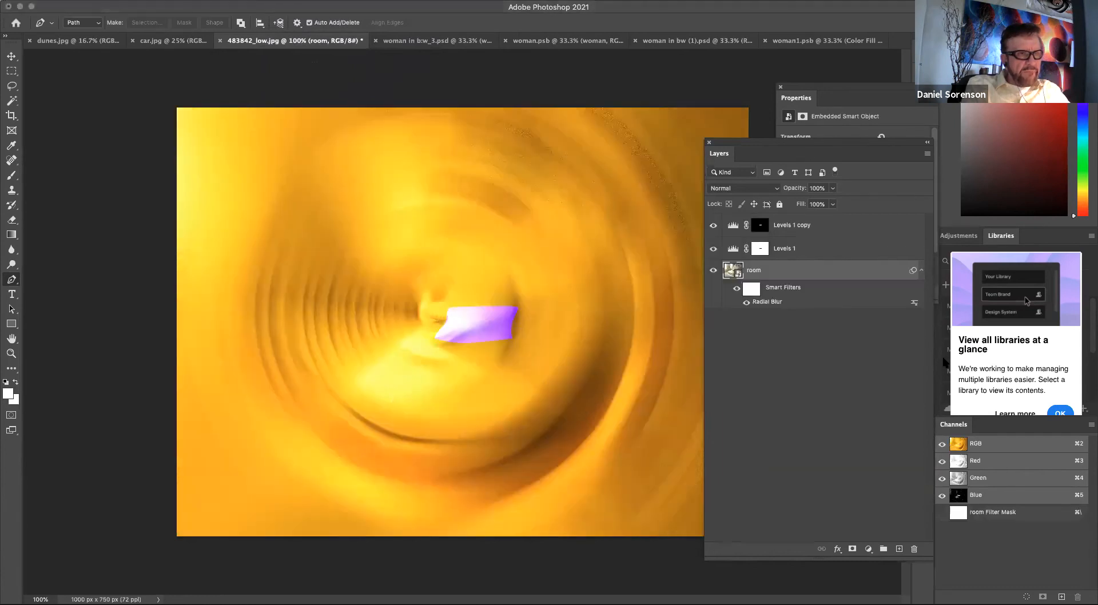
Open the room smart object's contents to inspect them, then return to the bedroom document.
double_click(734, 273)
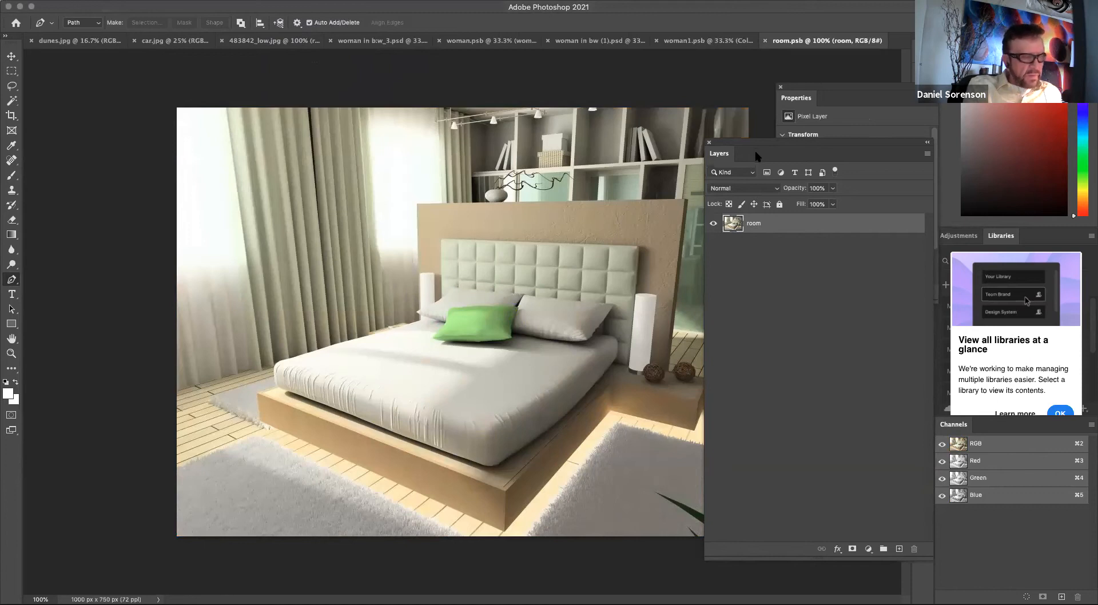
left_click(595, 41)
left_click(841, 41)
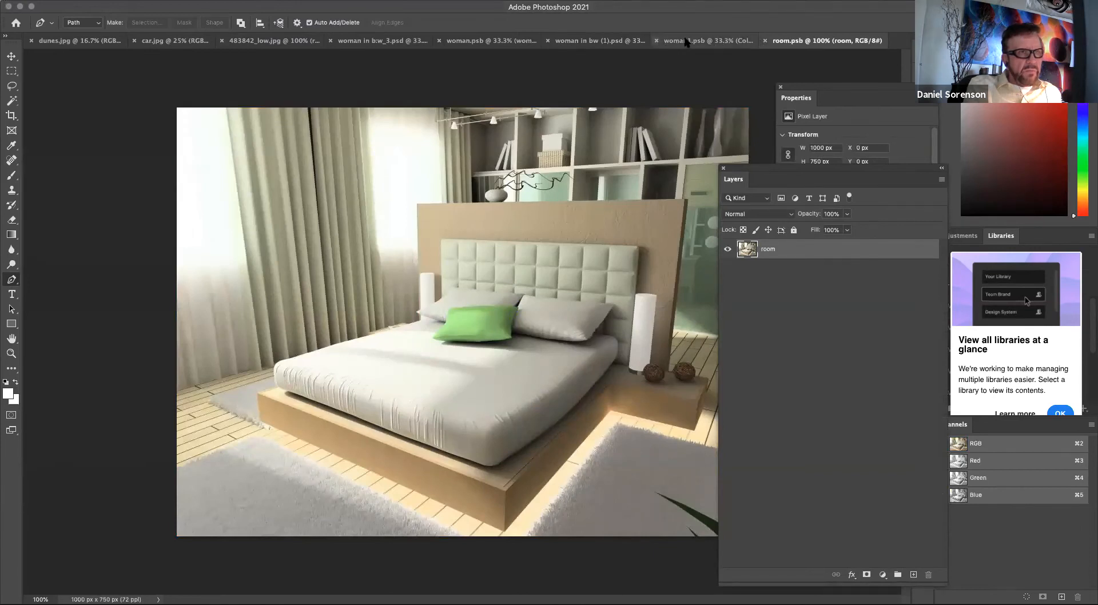
mouse_move(755, 167)
left_mouse_down()
mouse_move(707, 119)
mouse_move(649, 103)
mouse_move(730, 138)
mouse_move(766, 185)
left_mouse_up()
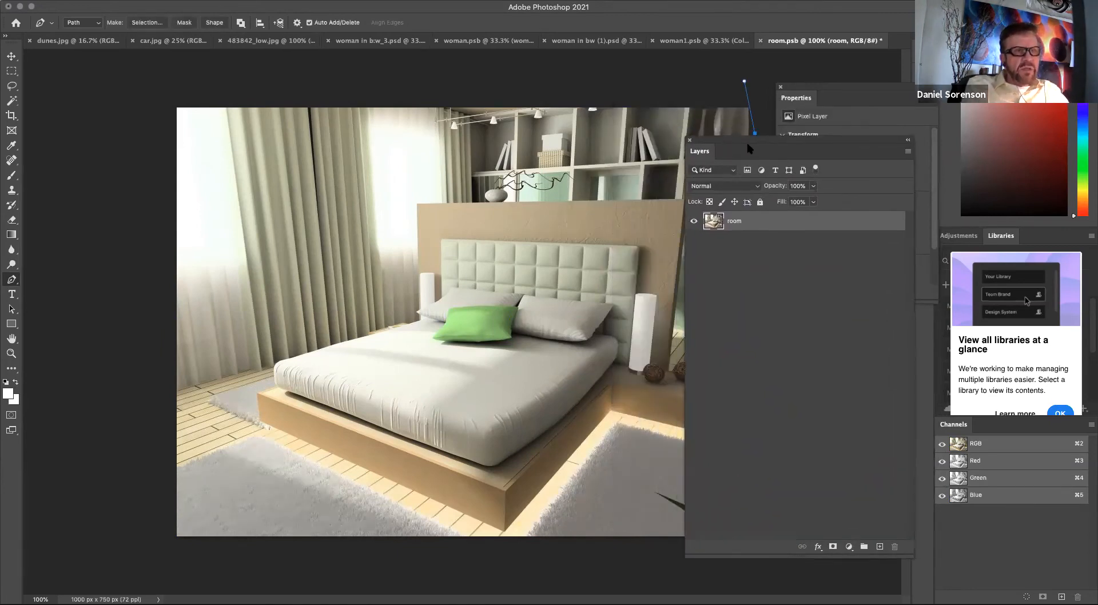
key("super+z")
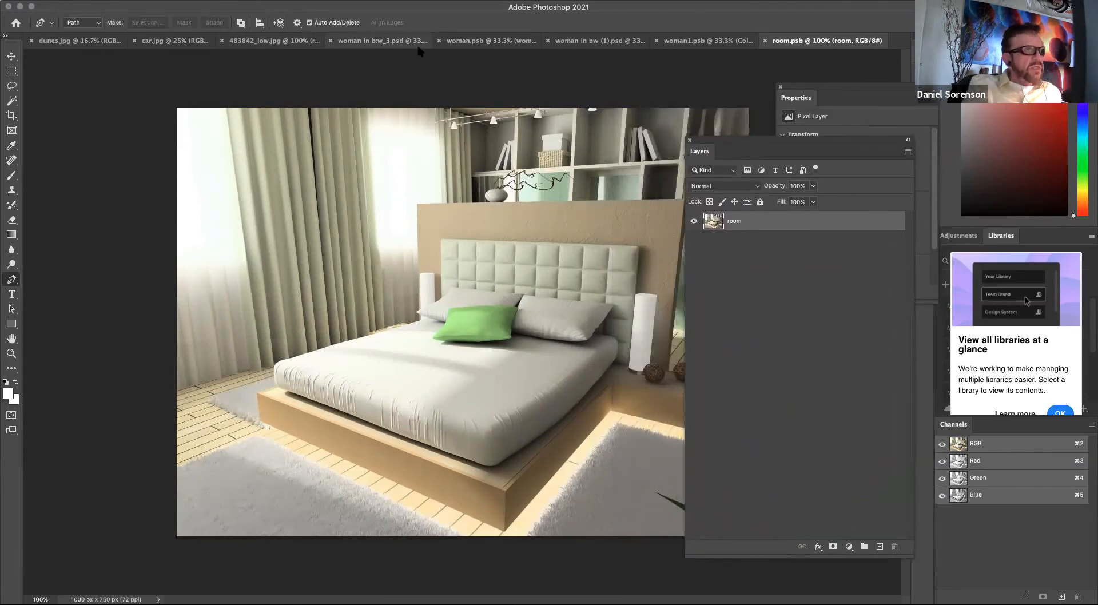
left_click(281, 43)
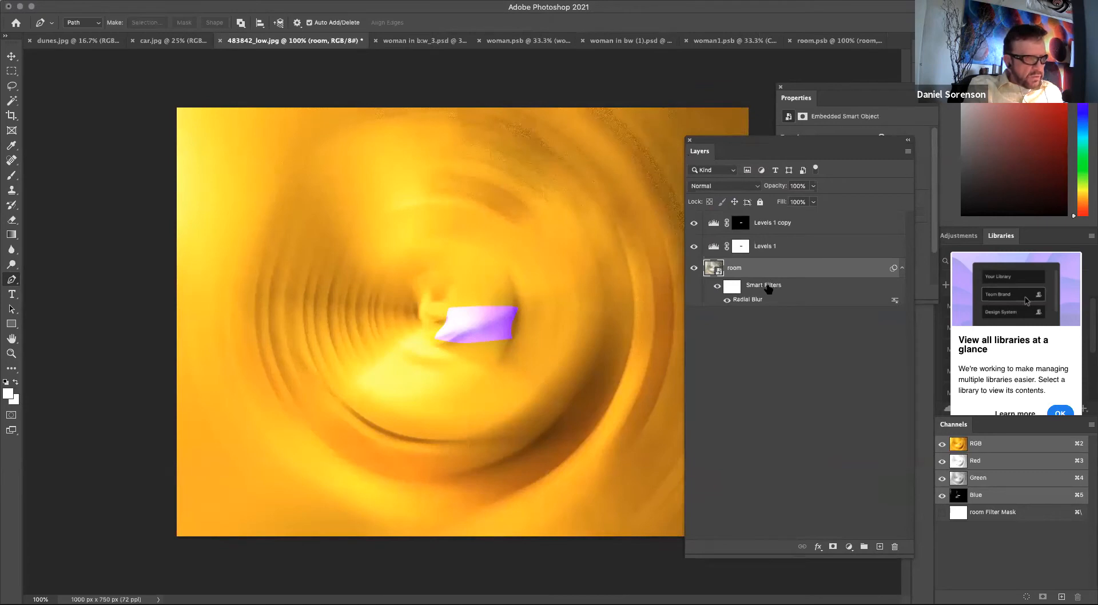
Hide the Radial Blur filter and apply a Gaussian Blur smart filter with a 4.2 pixel radius.
left_click(728, 301)
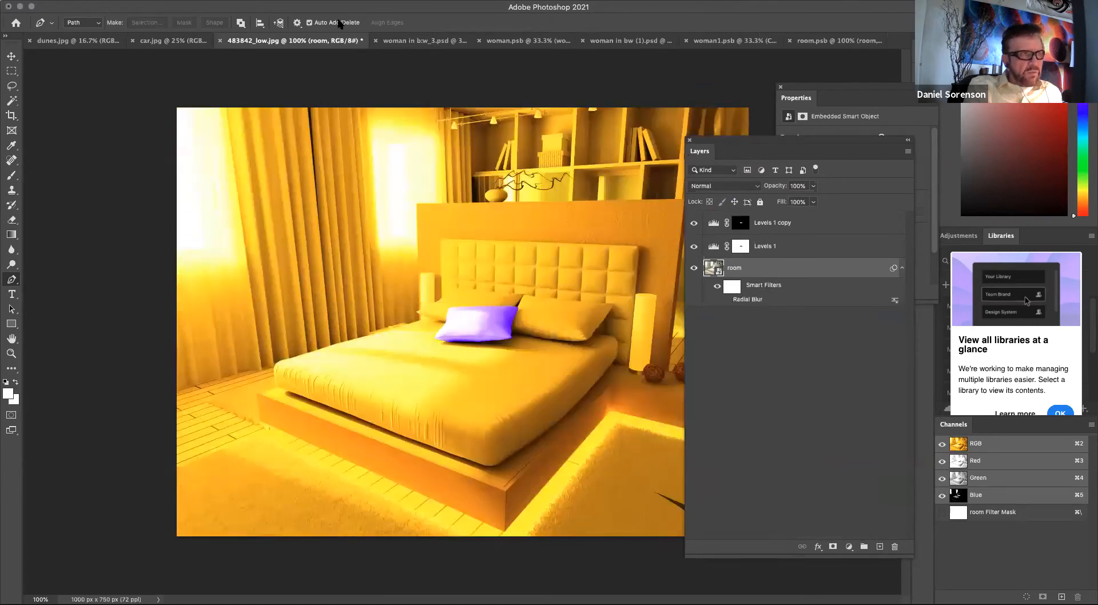
left_click(297, 6)
mouse_move(400, 147)
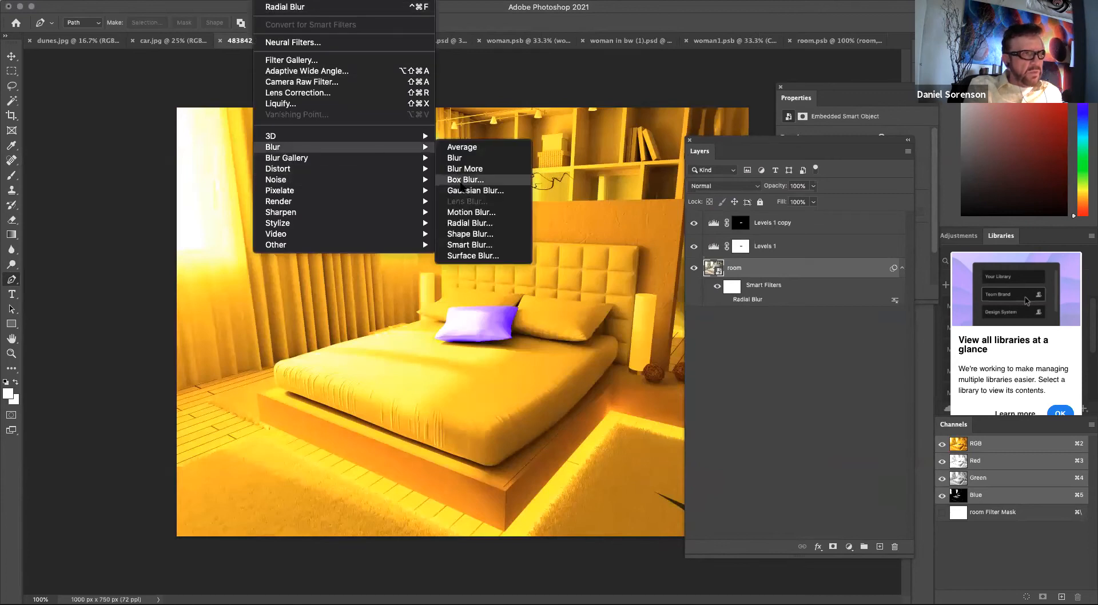
left_click(465, 193)
left_click_drag(478, 311, 492, 312)
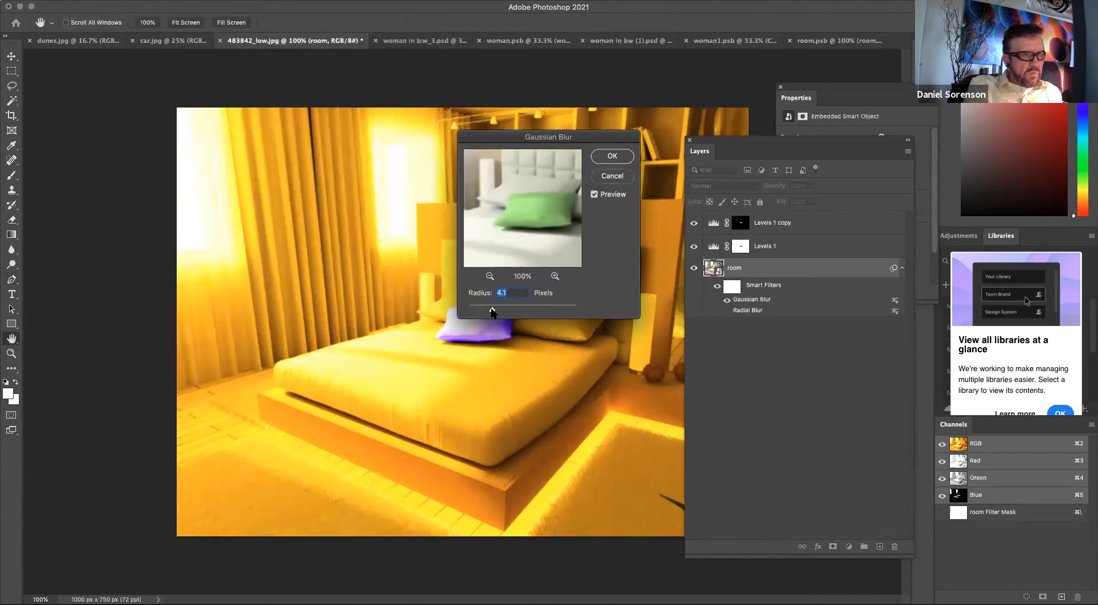
left_click(612, 157)
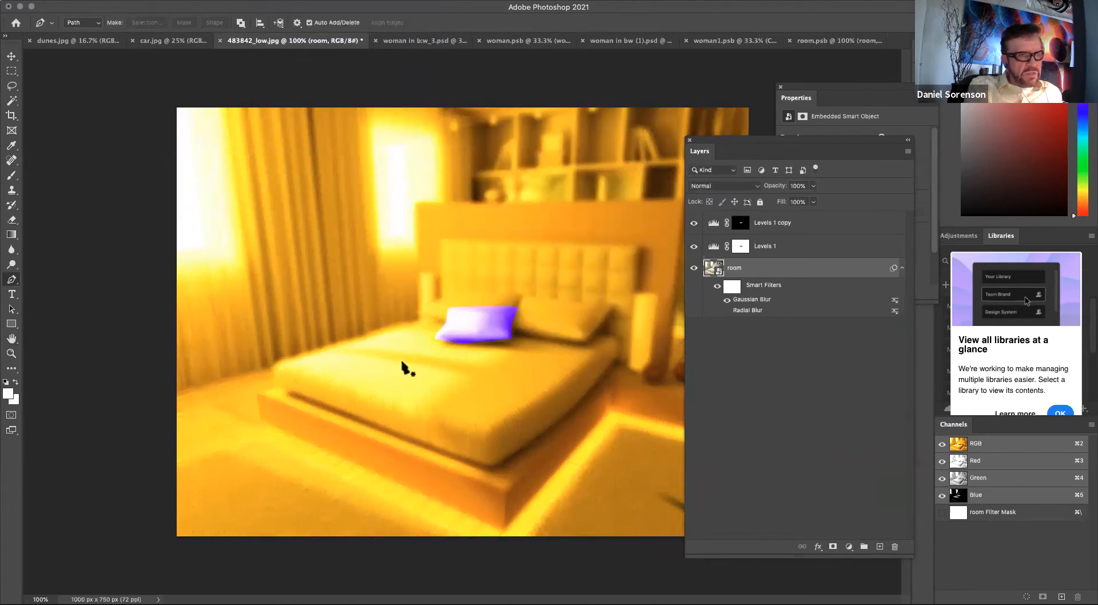
Draw a radial gradient on the smart filter mask so the bed's centre stays sharp.
left_click(733, 286)
key("g")
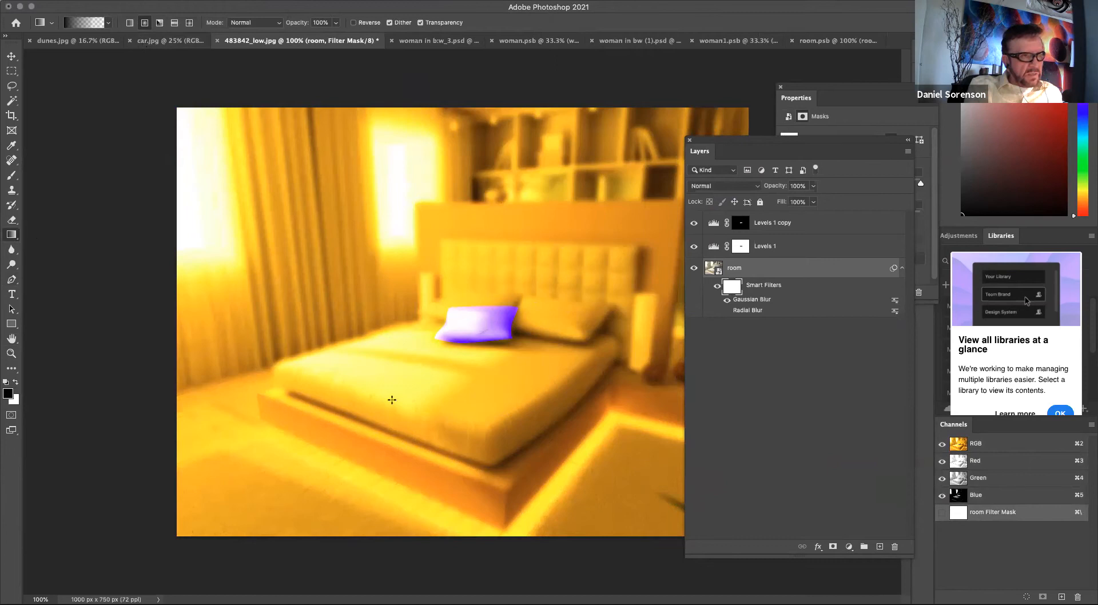
mouse_move(476, 346)
left_mouse_down()
mouse_move(403, 421)
mouse_move(408, 430)
left_mouse_up()
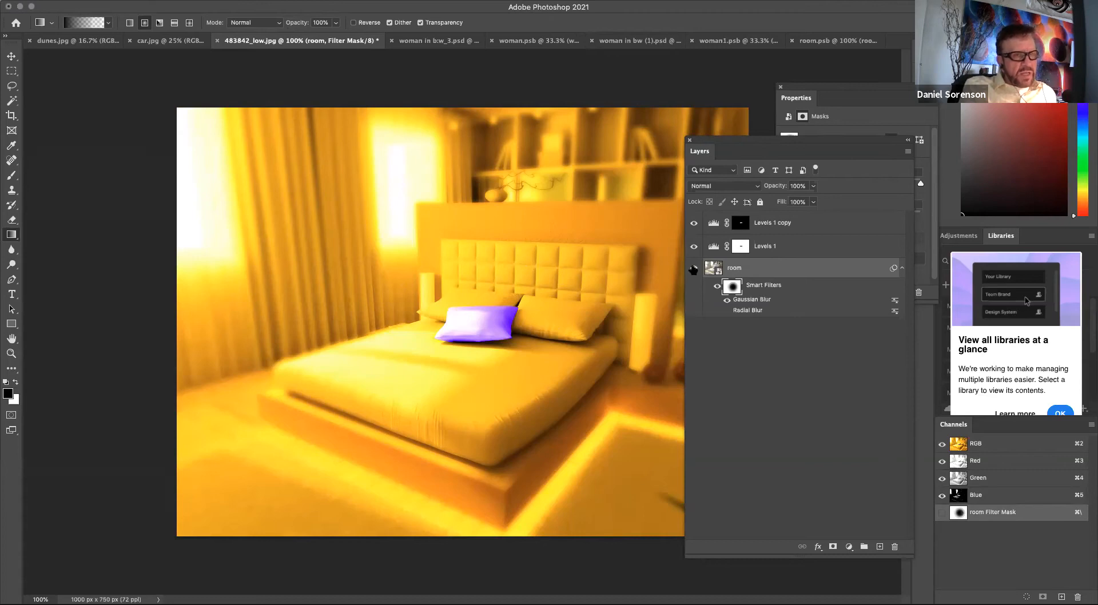
Put the room layer into Group 1 and add a new empty layer above room inside the group.
left_click(745, 268)
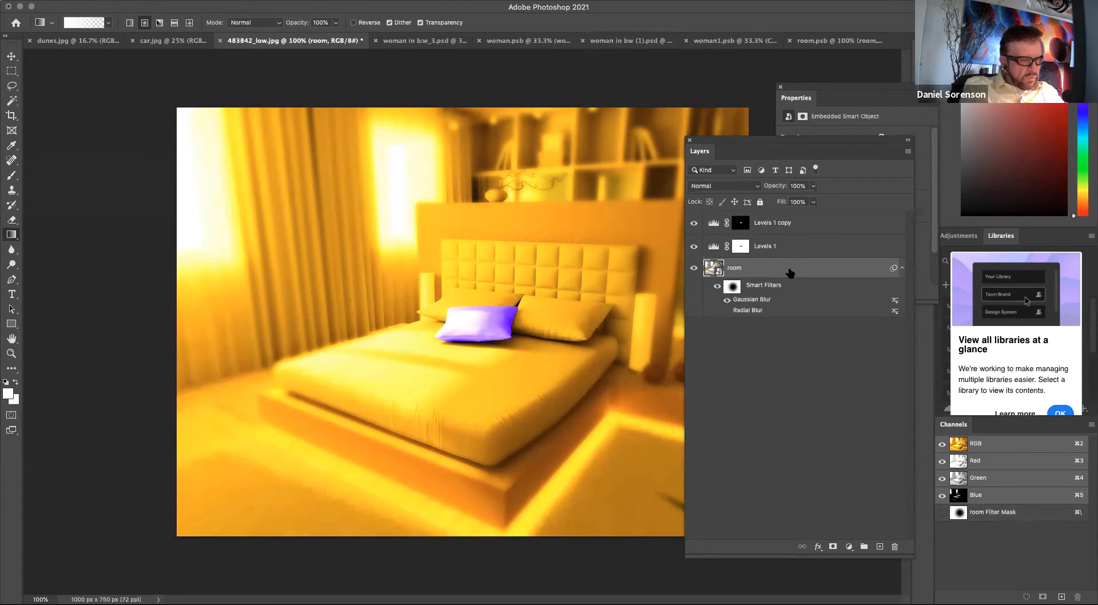
left_click(865, 547)
left_click(707, 266)
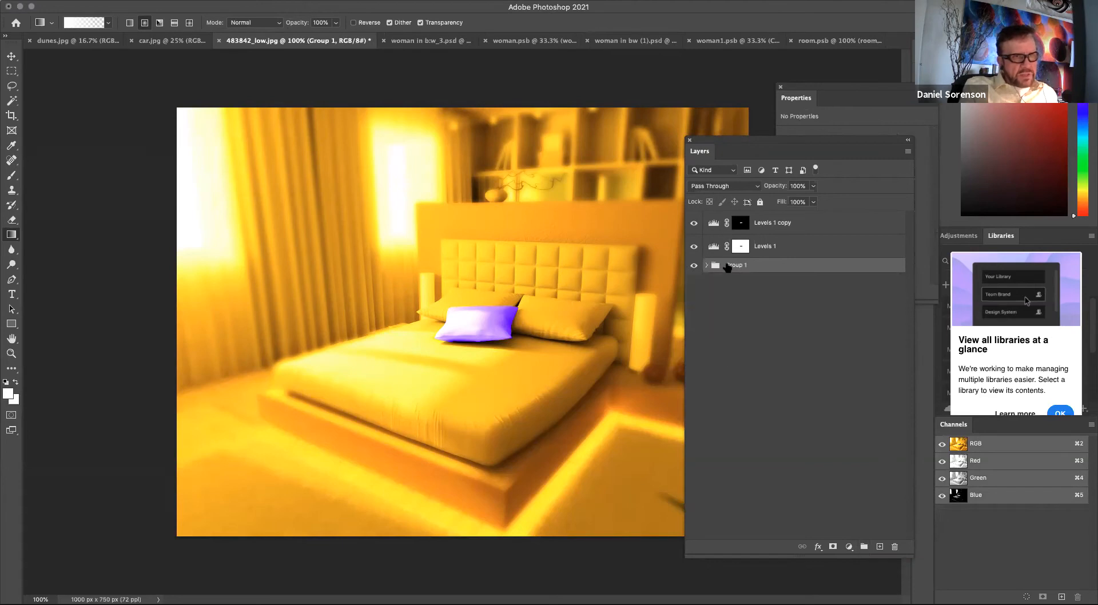
left_click(707, 266)
left_click(759, 280)
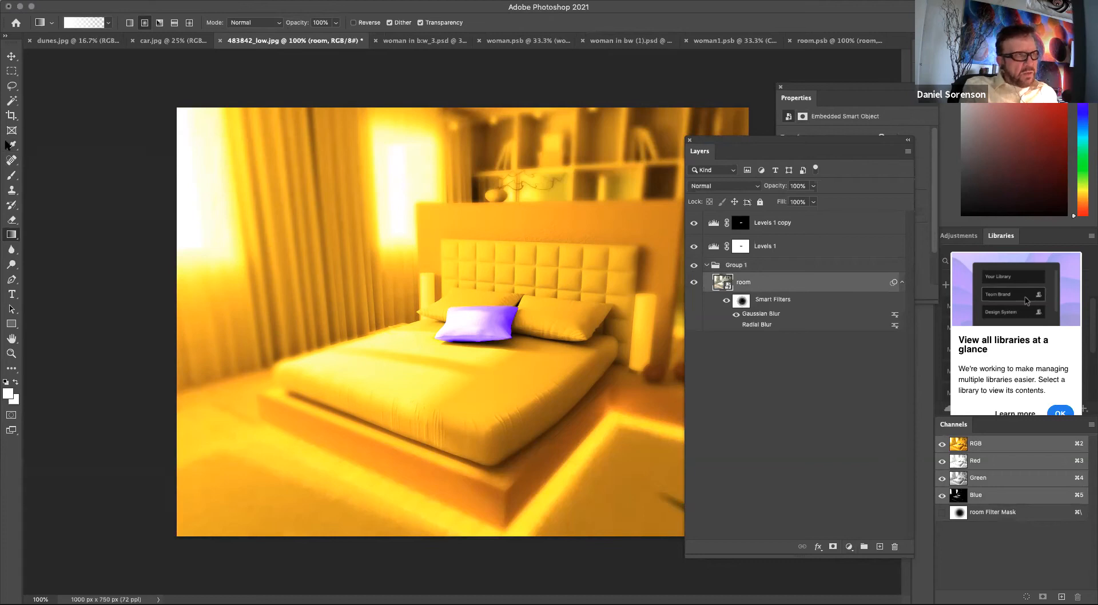
left_click(880, 547)
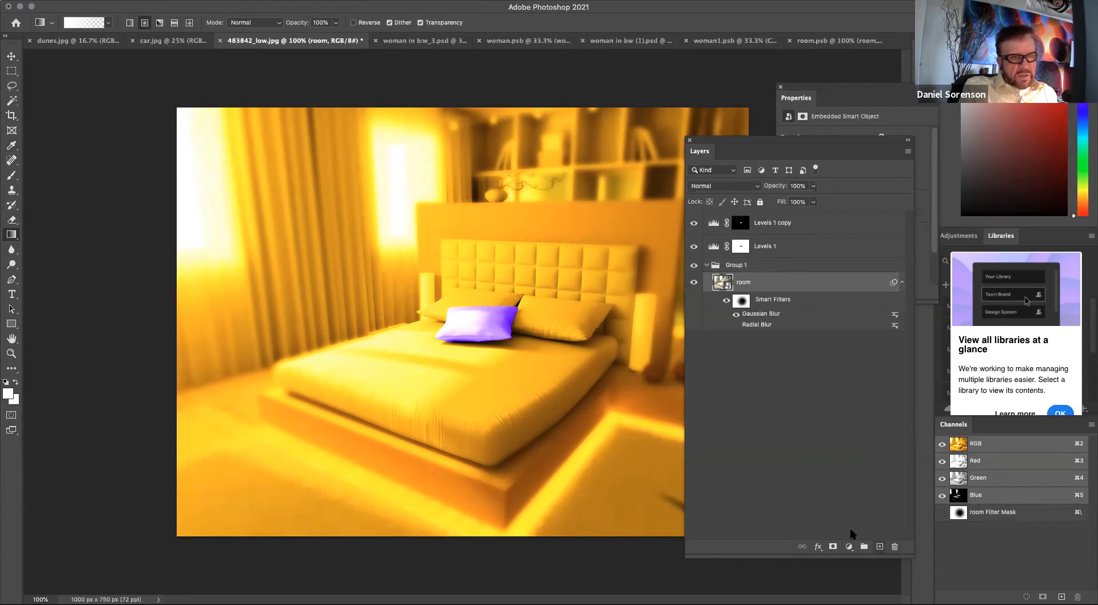
Set the foreground colour to e2a3ef and draw a pink-to-transparent gradient across the top of the new layer.
left_click(9, 394)
left_click(563, 250)
left_click(448, 225)
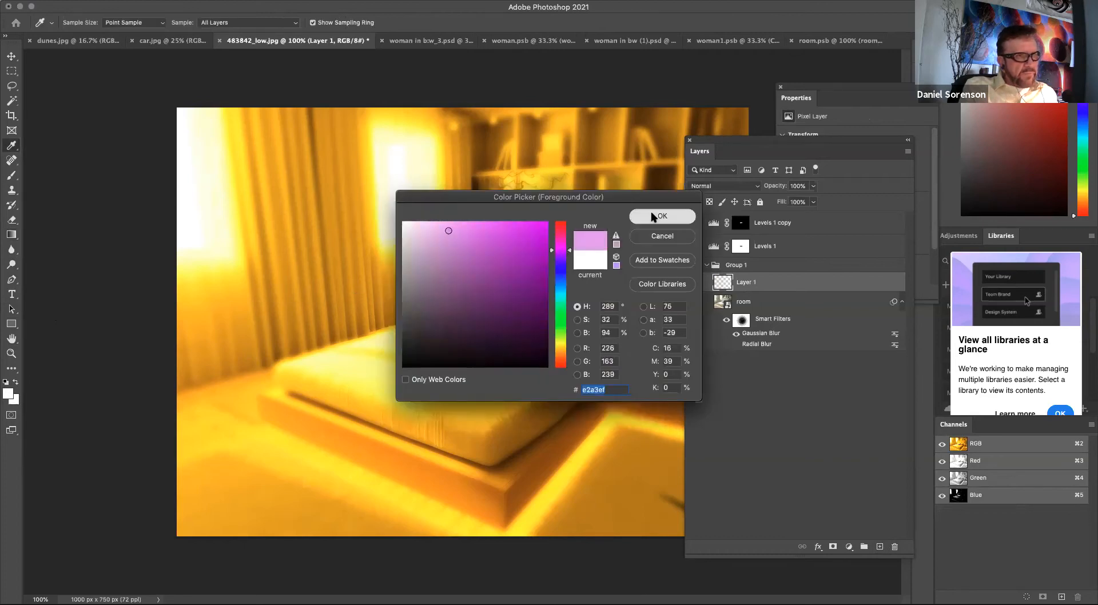
left_click(663, 216)
key("g")
left_click_drag(164, 338, 412, 340)
key("super+z")
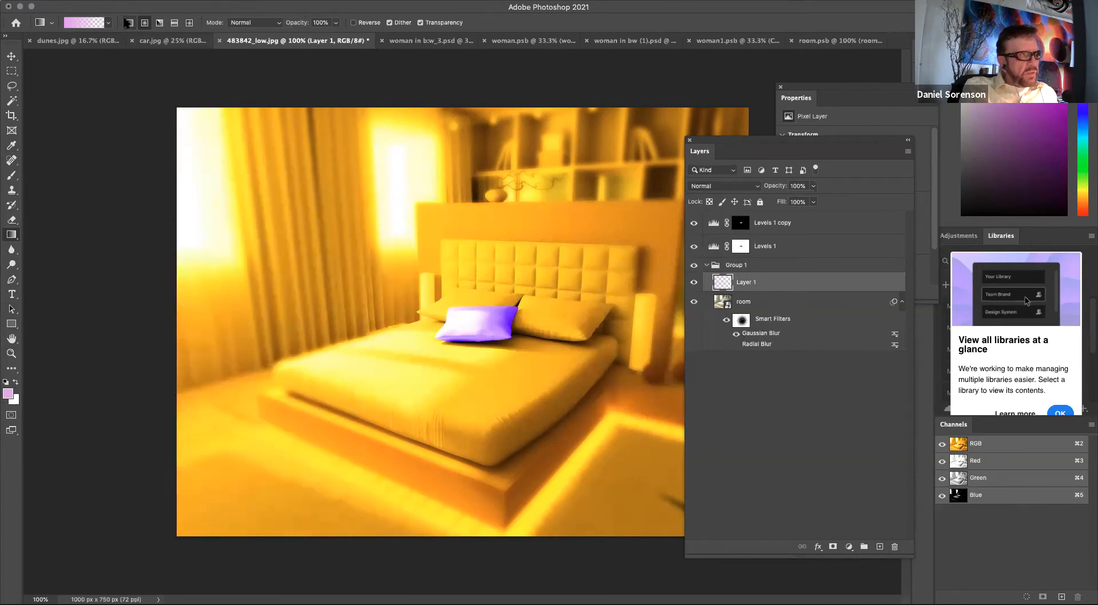
left_click_drag(160, 221, 507, 222)
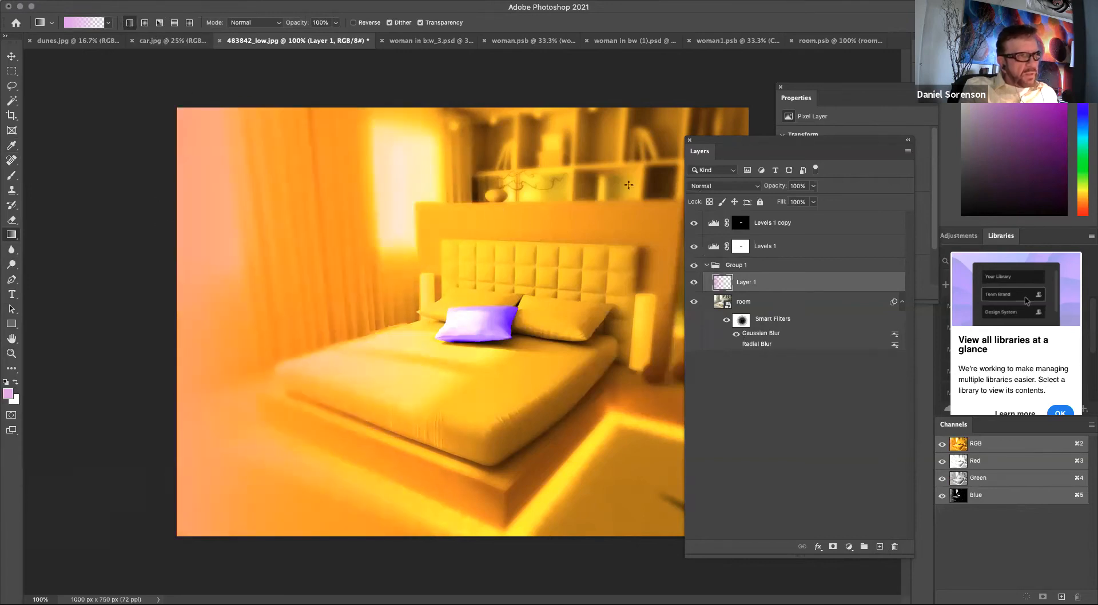
left_click(738, 185)
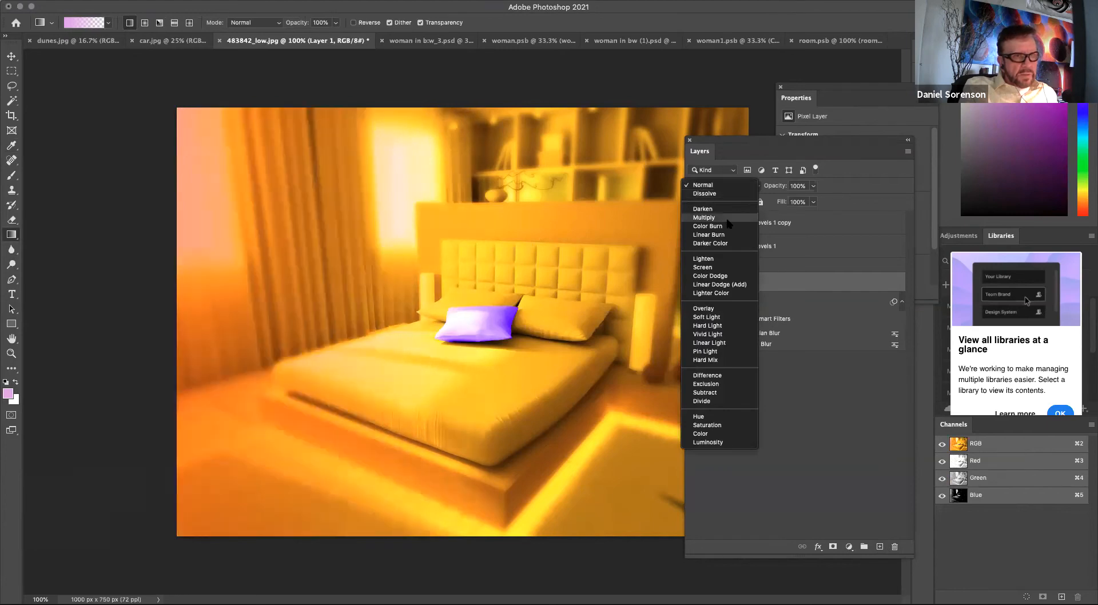
left_click(804, 449)
left_click(807, 455)
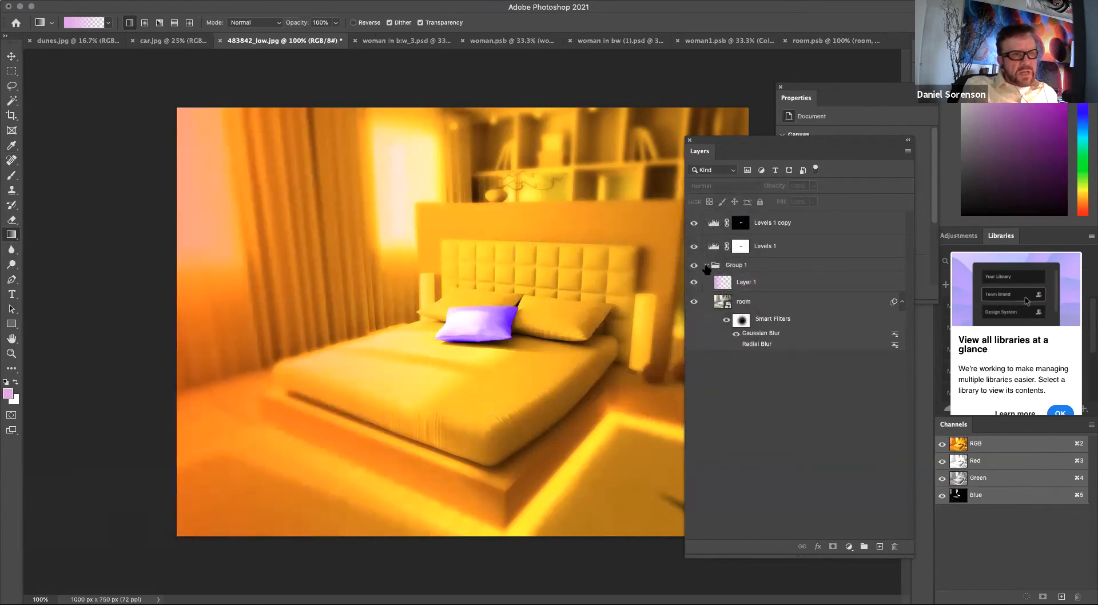
Select Group 1 and collapse it in the layer stack.
left_click(707, 265)
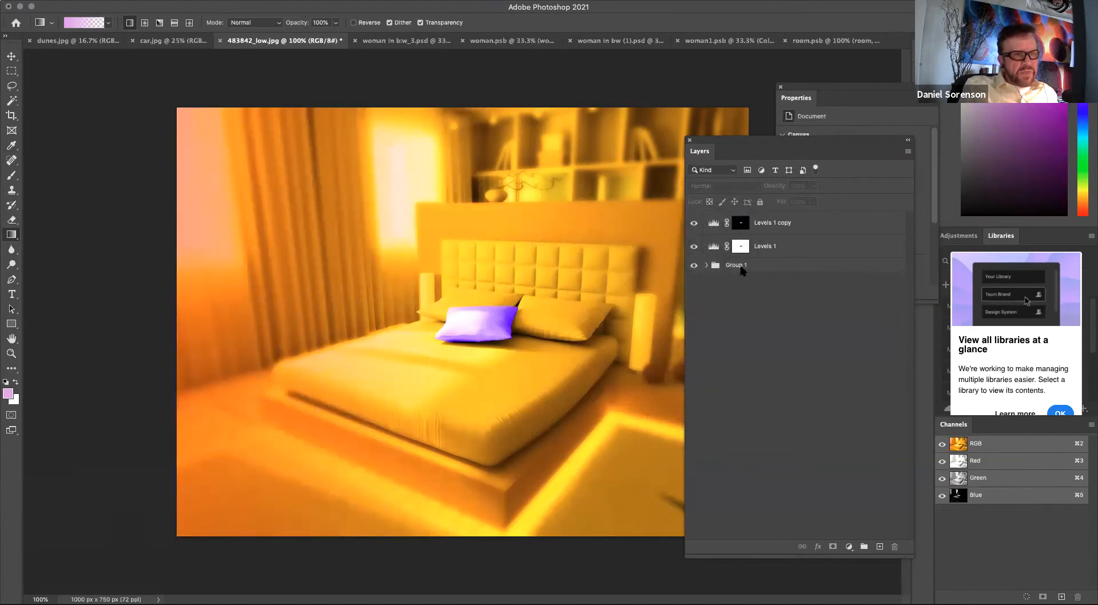
left_click(707, 264)
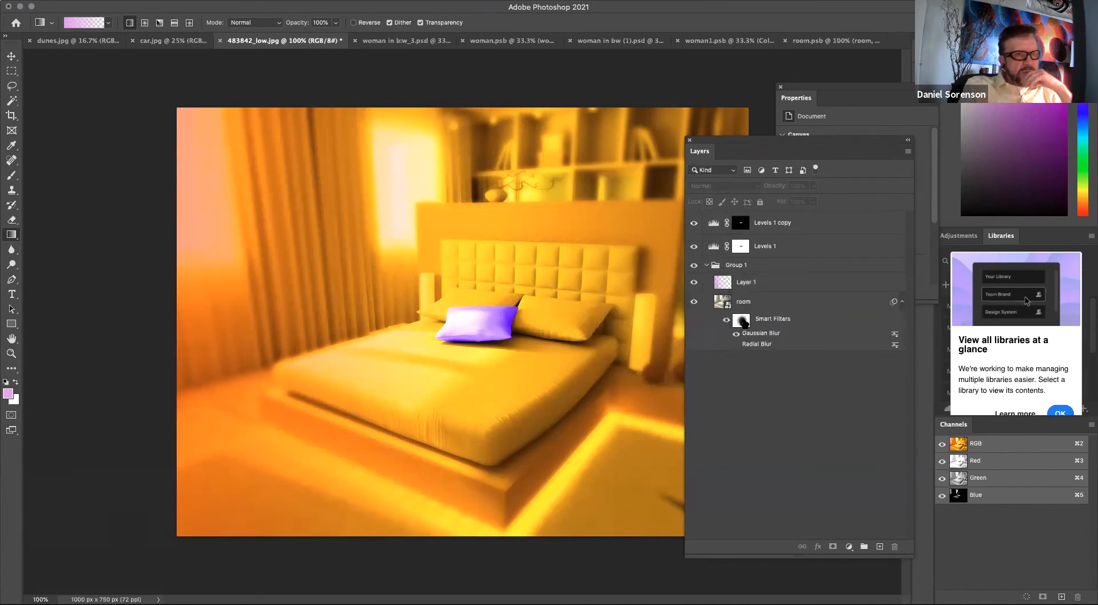
left_click(742, 265)
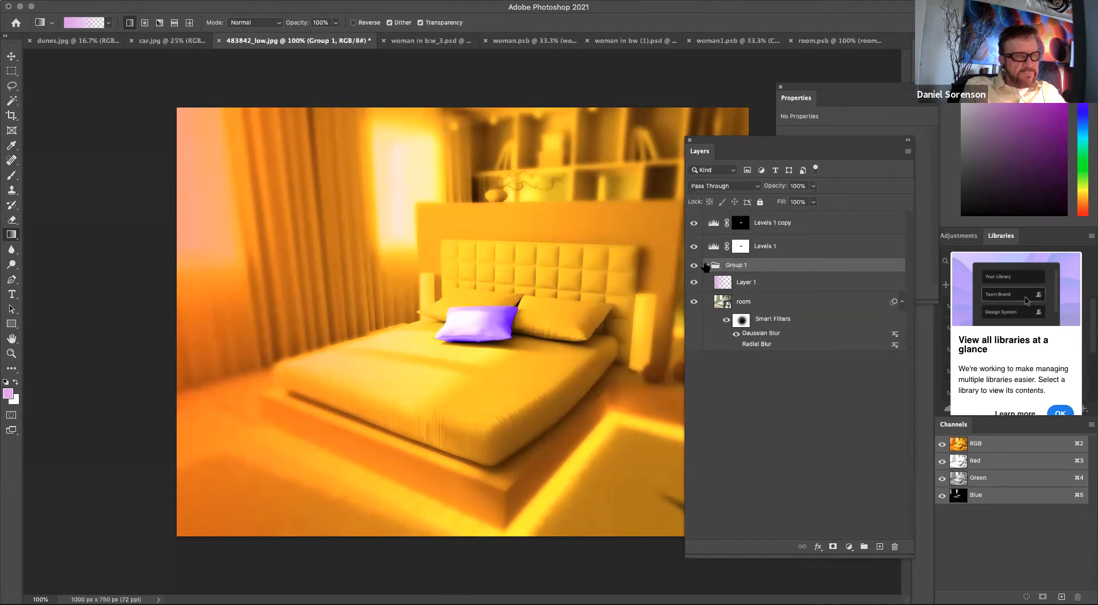
left_click(707, 266)
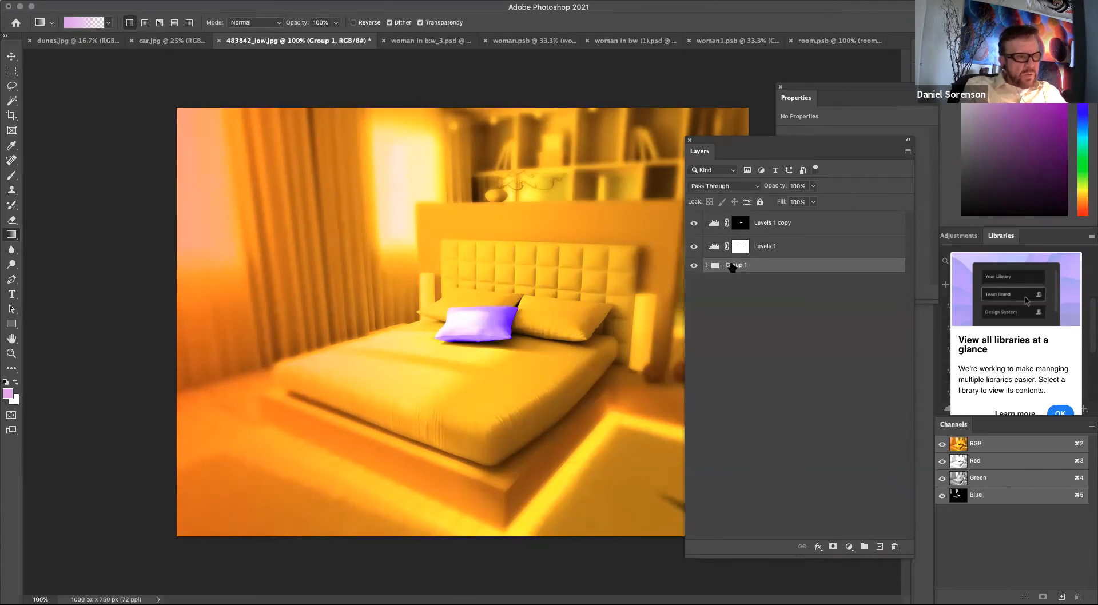
Duplicate Group 1 and expand both groups in the layer stack.
left_click_drag(732, 268, 880, 546)
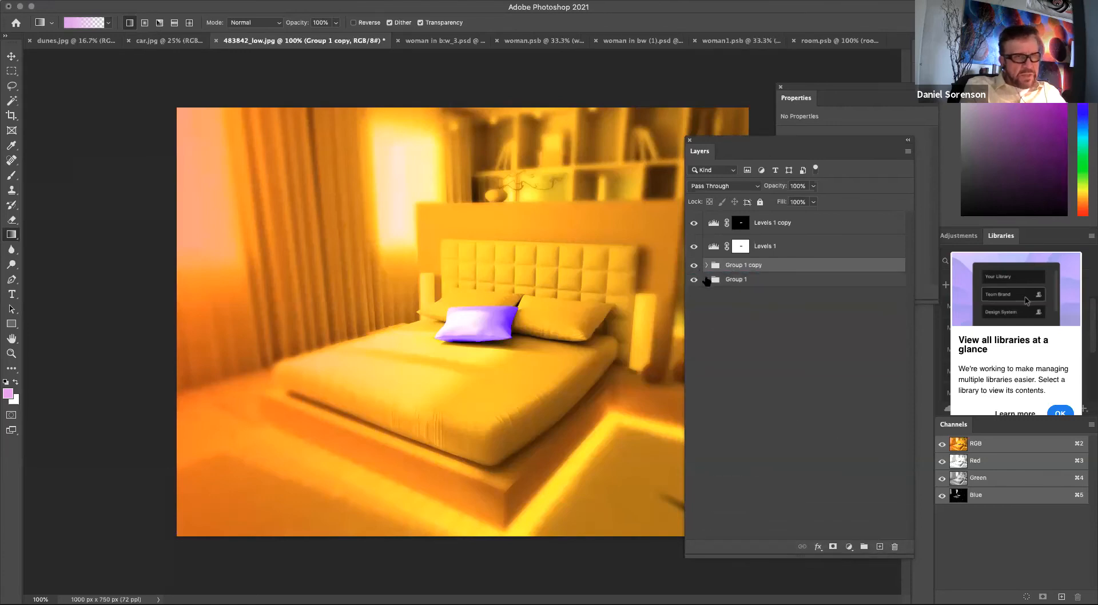
left_click(707, 280)
left_click(707, 266)
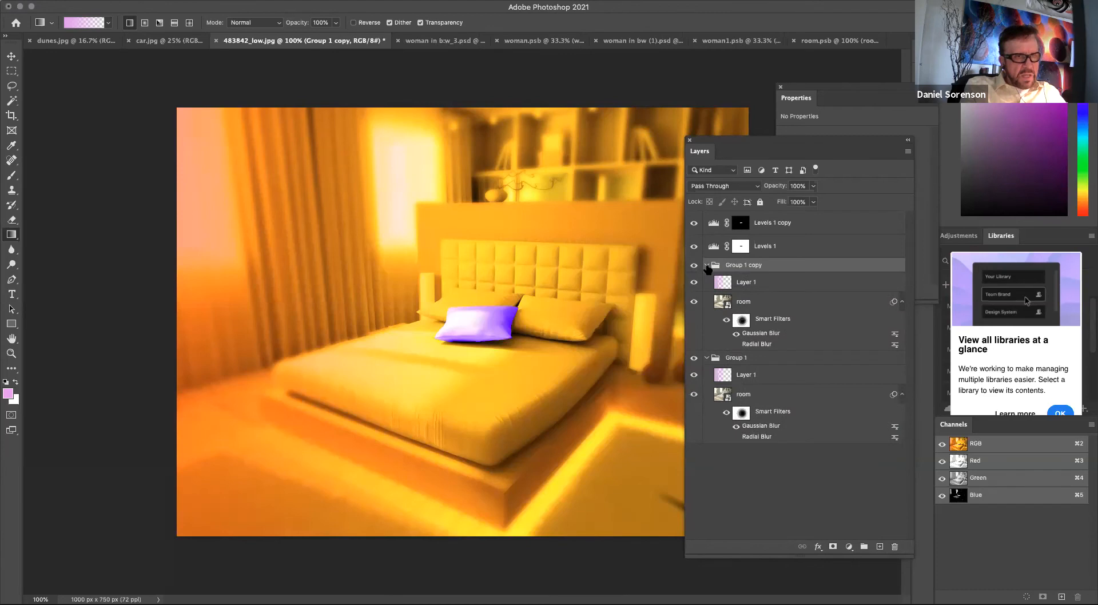
Delete the smart filters from the room layer inside the original Group 1 and collapse both groups.
left_click(742, 412)
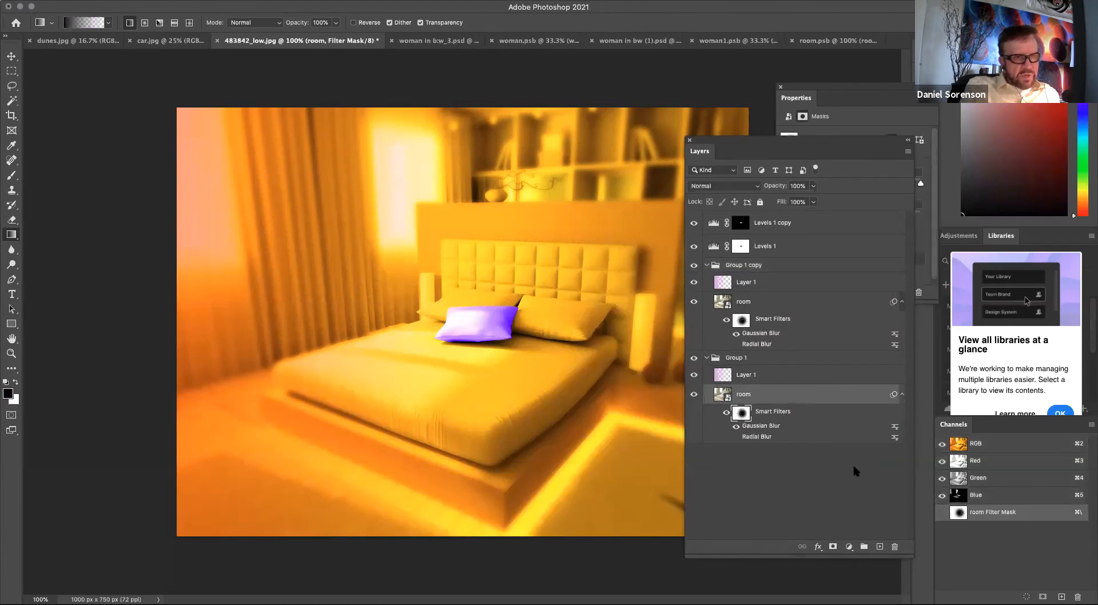
left_click_drag(767, 410, 897, 548)
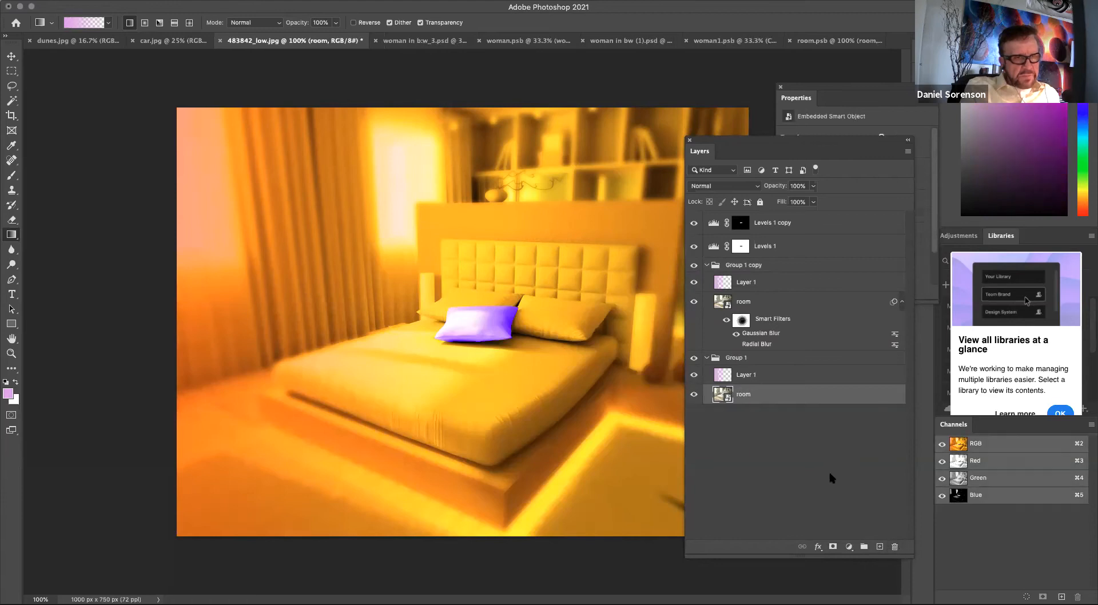
left_click(829, 469)
left_click(707, 358)
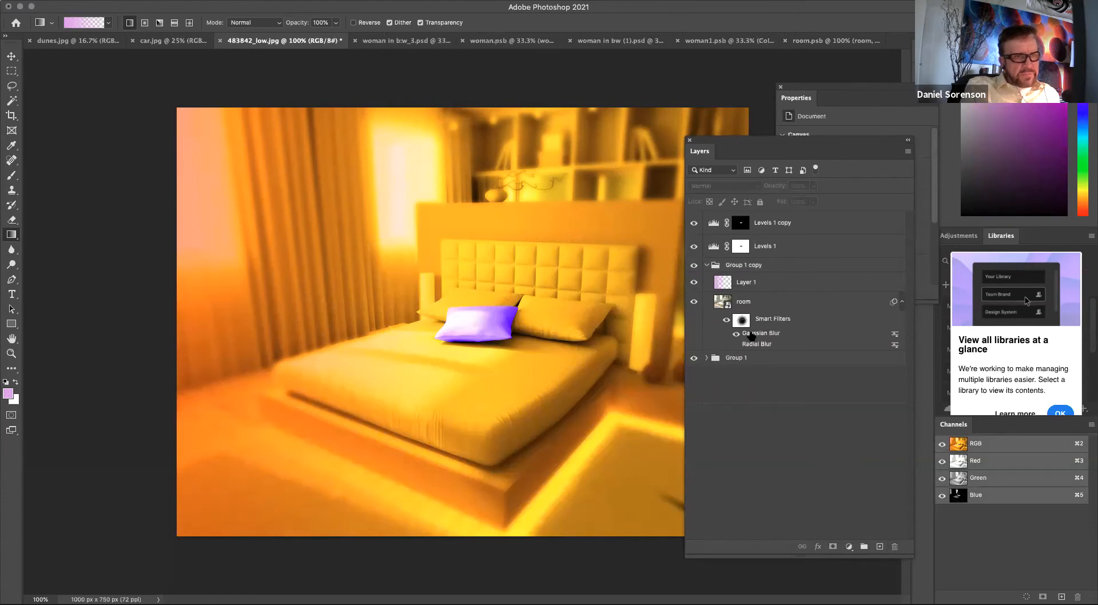
left_click(708, 265)
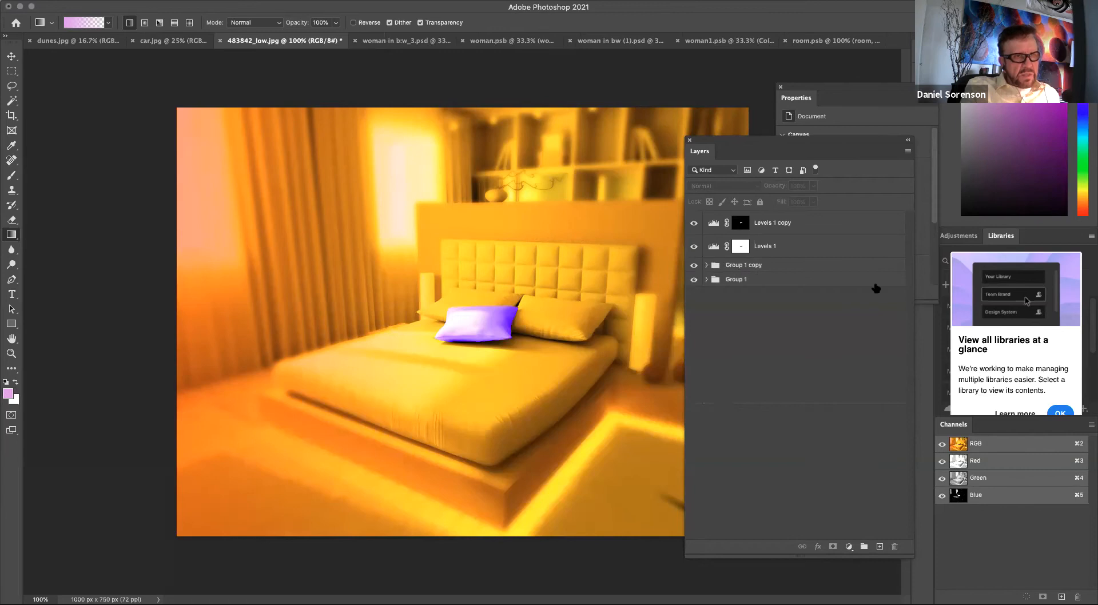
Delete the filter mask and the smart filters from the room layer inside Group 1 copy.
double_click(873, 268)
left_click(719, 189)
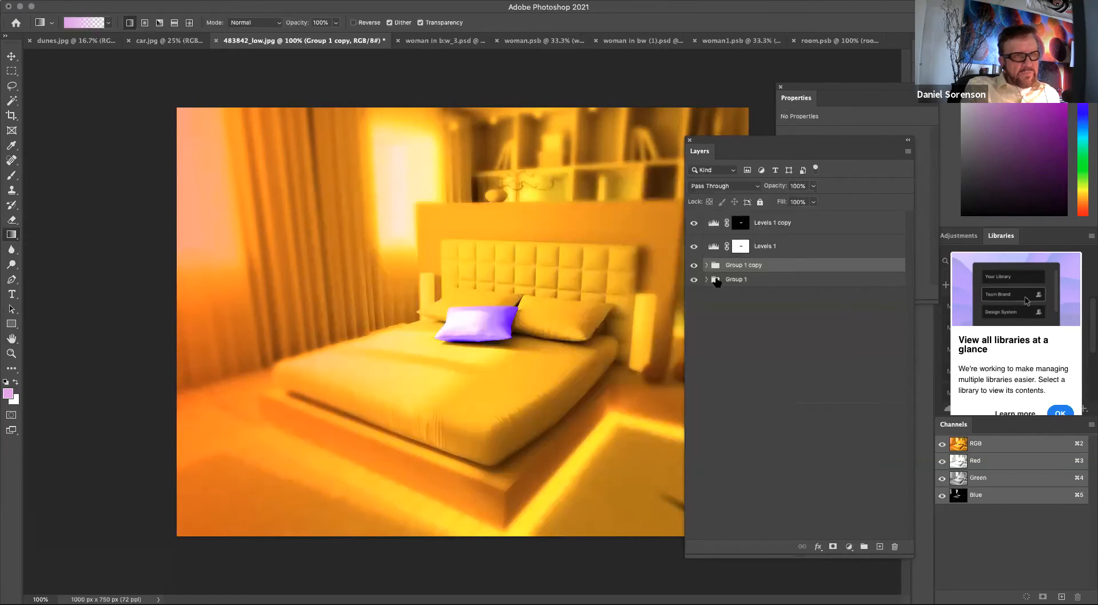
left_click(708, 265)
left_click_drag(741, 320, 896, 547)
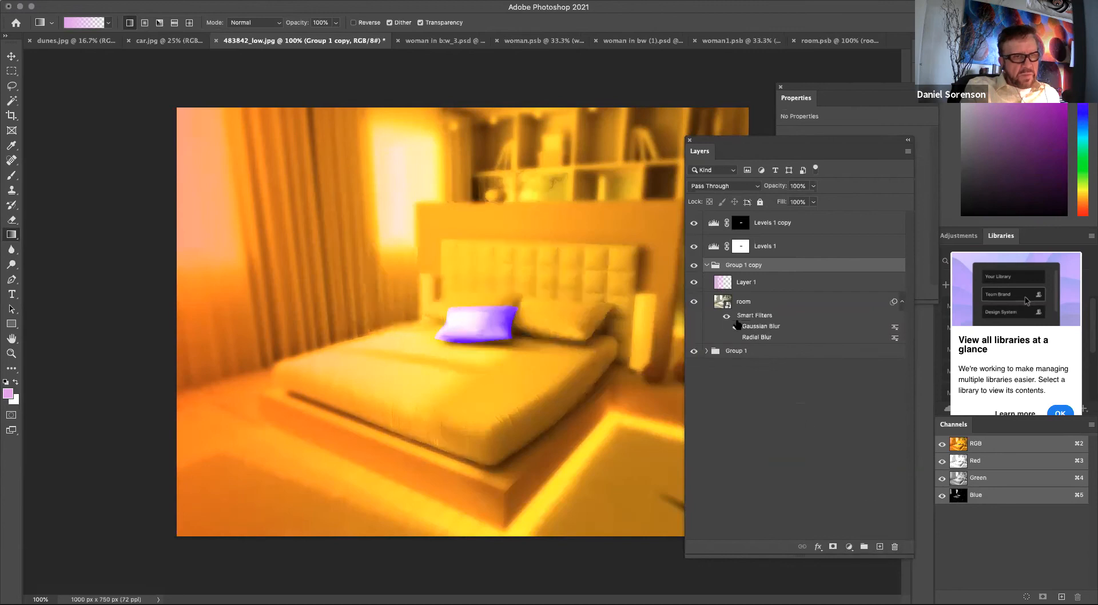
left_click_drag(734, 317, 895, 548)
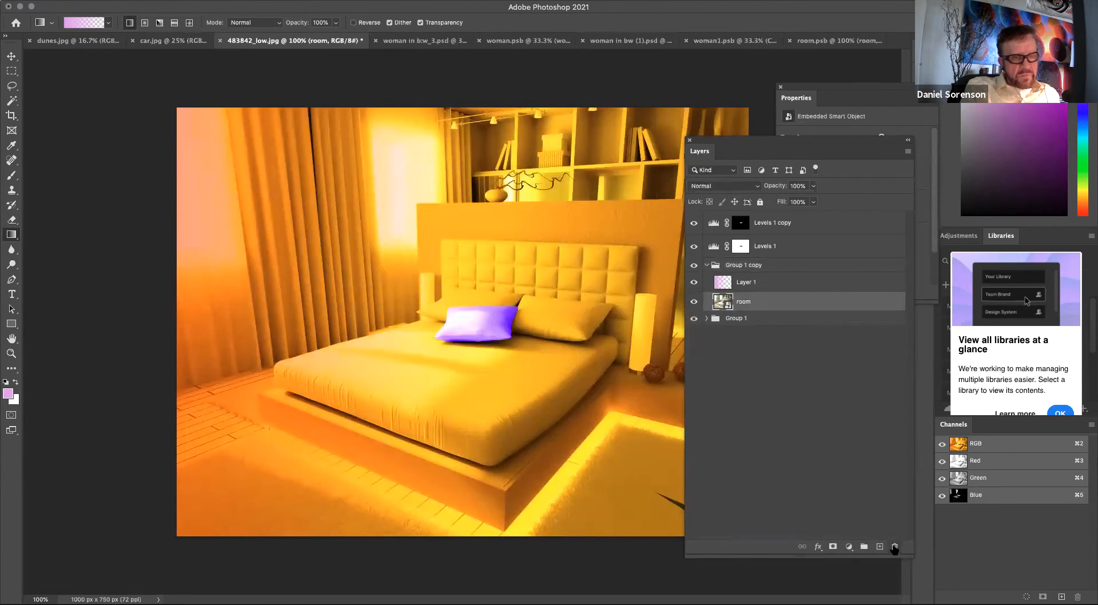
Collapse Group 1 copy and merge it into a single layer.
double_click(707, 265)
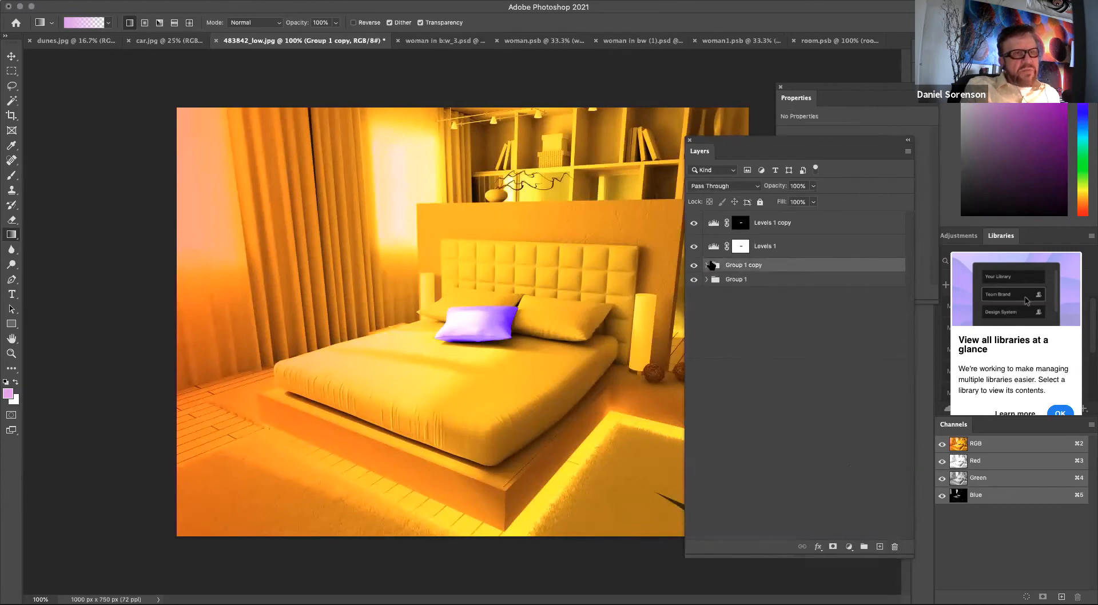
left_click(736, 207)
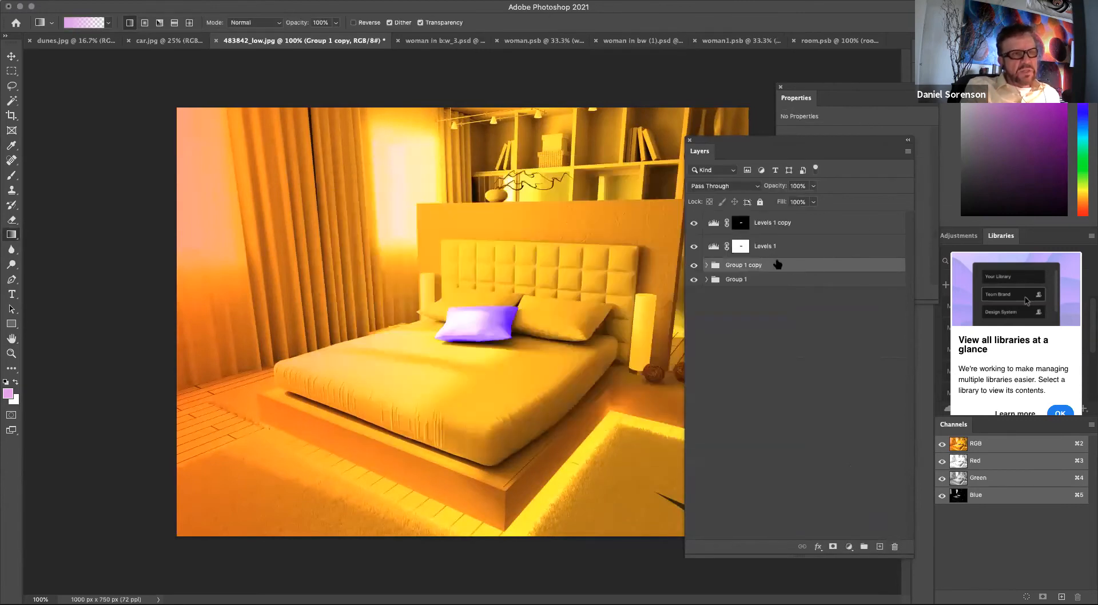
left_click(908, 152)
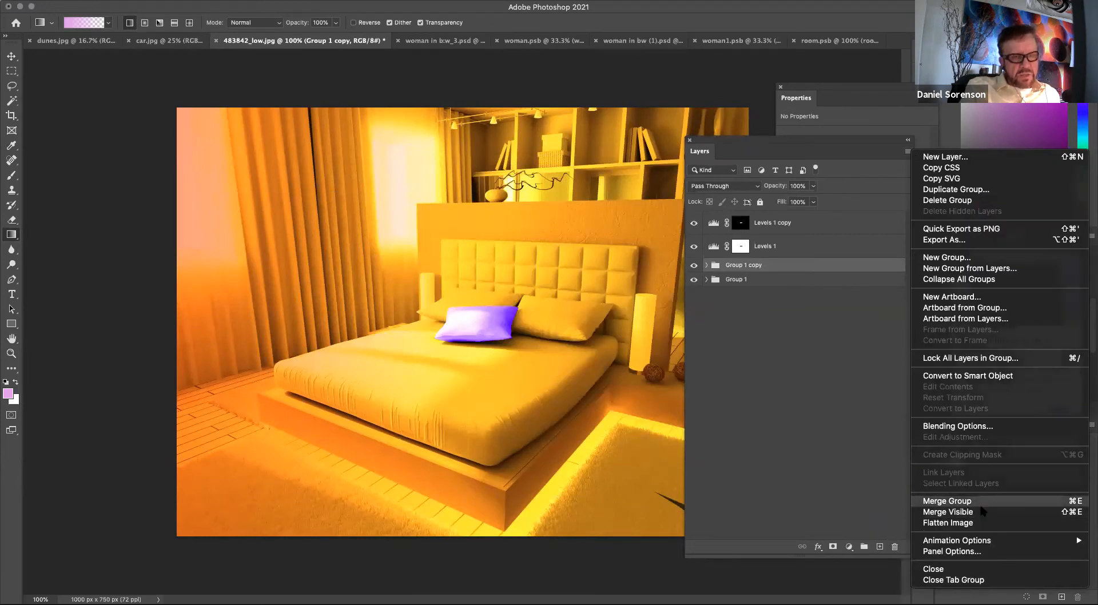
left_click(965, 502)
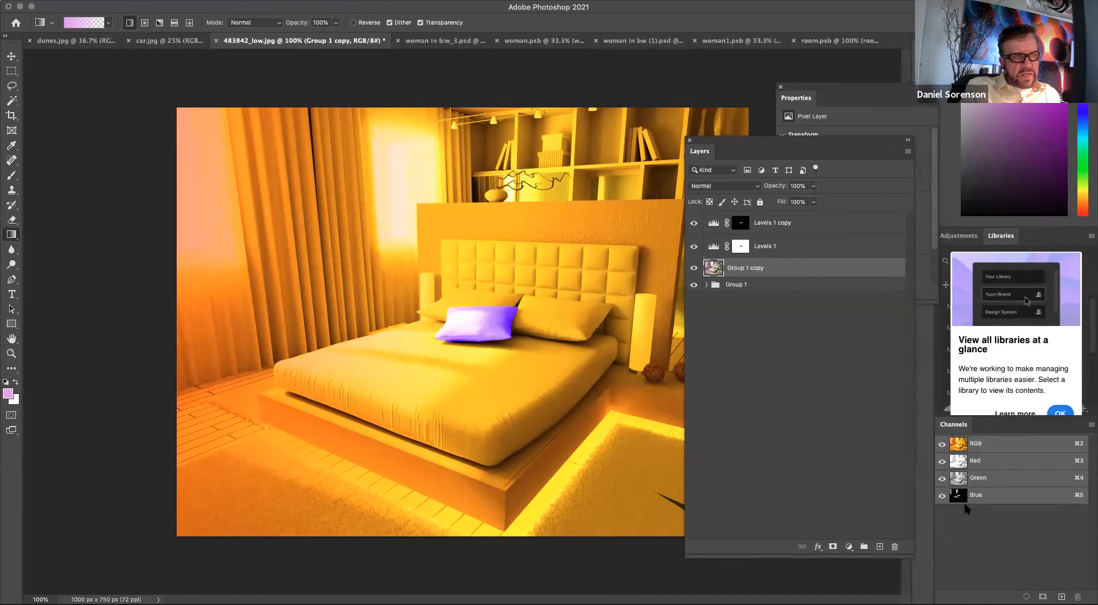
Convert the merged Group 1 copy layer for smart filters.
left_click(707, 285)
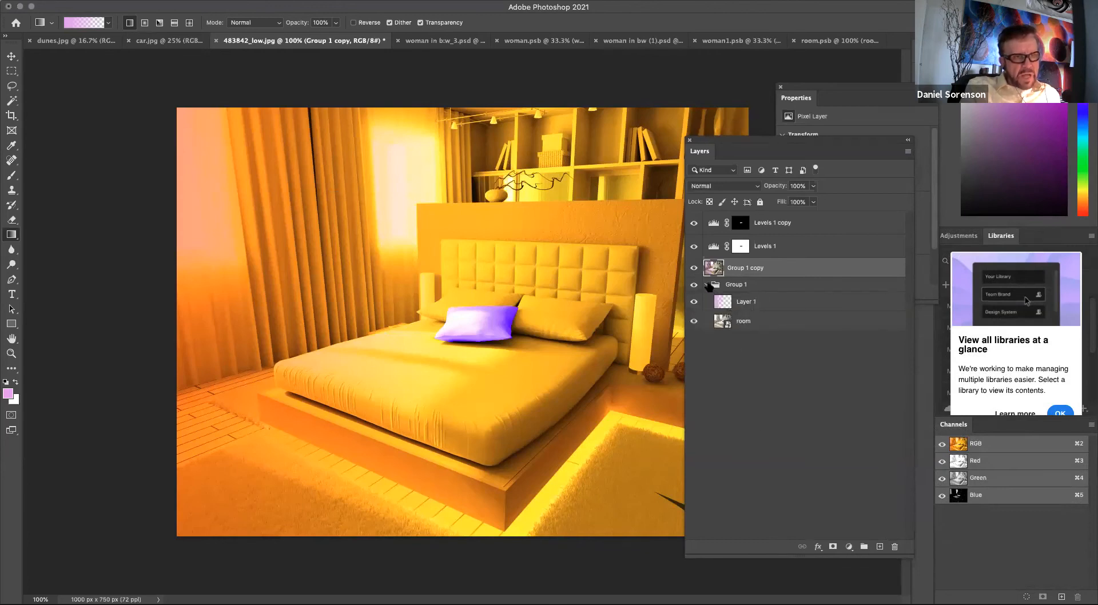
left_click(708, 285)
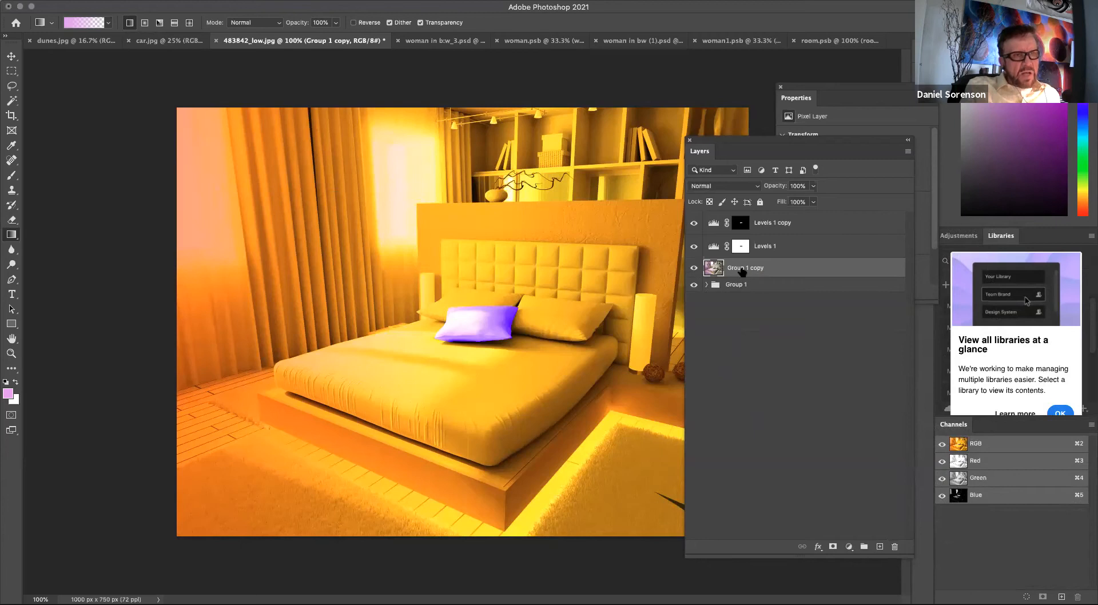
left_click(271, 1)
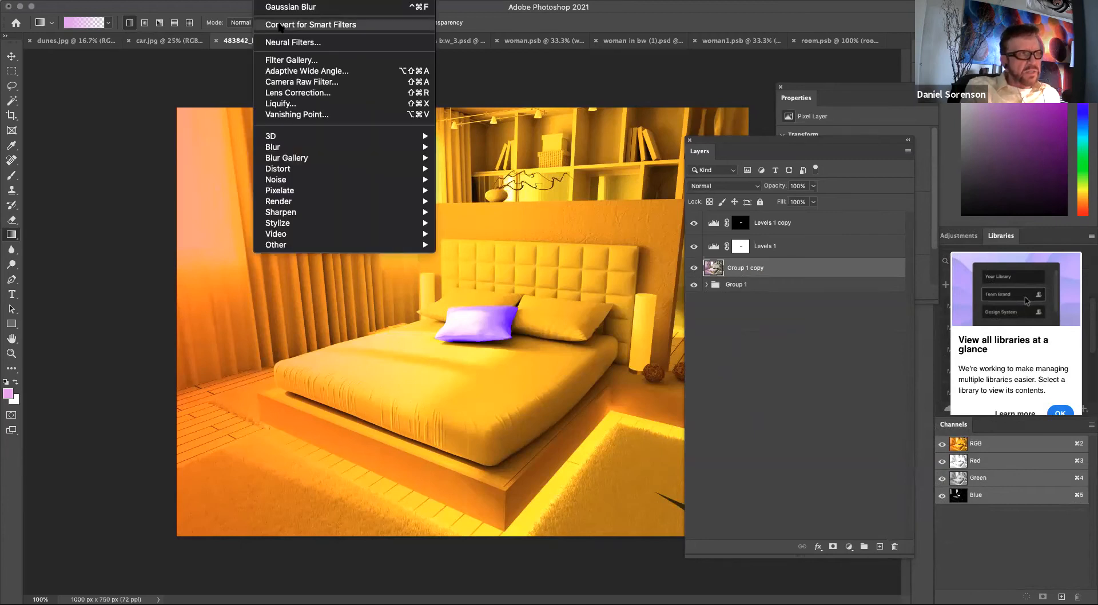
left_click(281, 25)
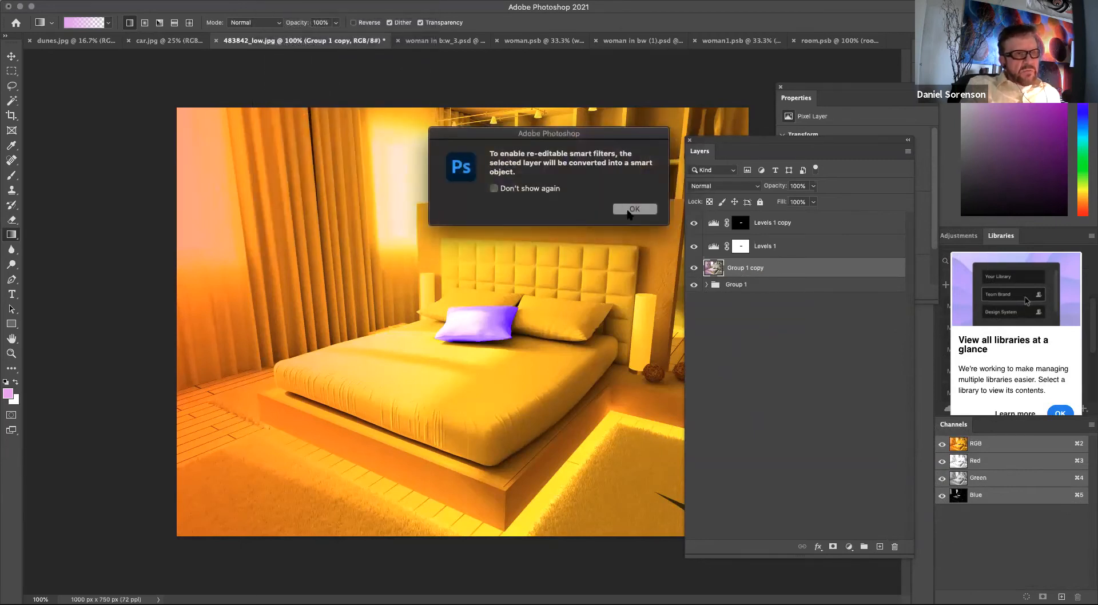
left_click(634, 213)
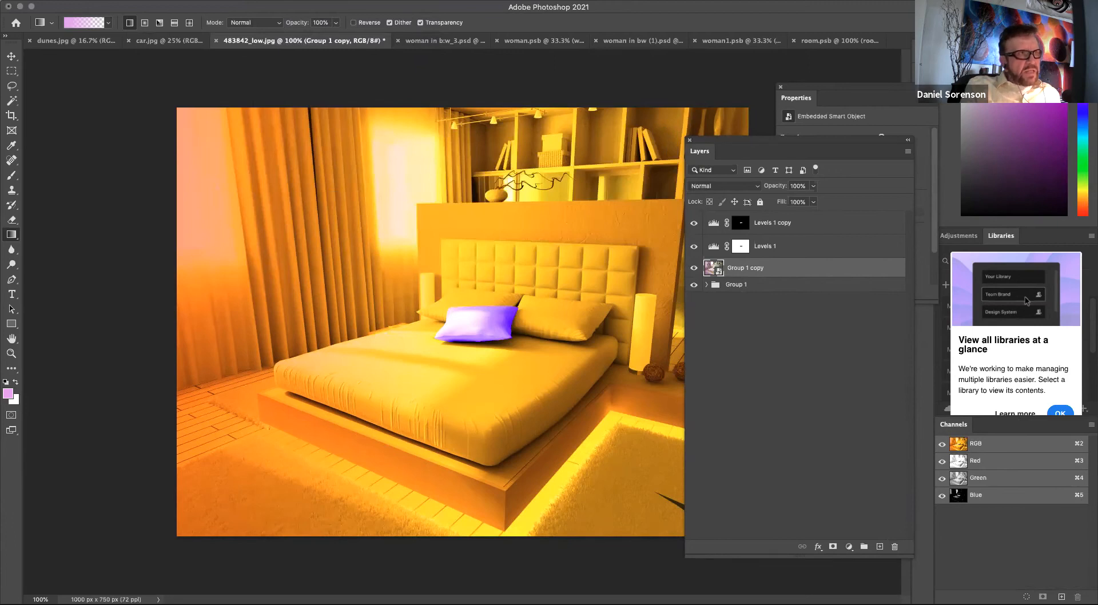
Apply a Gaussian Blur smart filter with a 4.2 pixel radius to Group 1 copy.
left_click(271, 0)
mouse_move(280, 139)
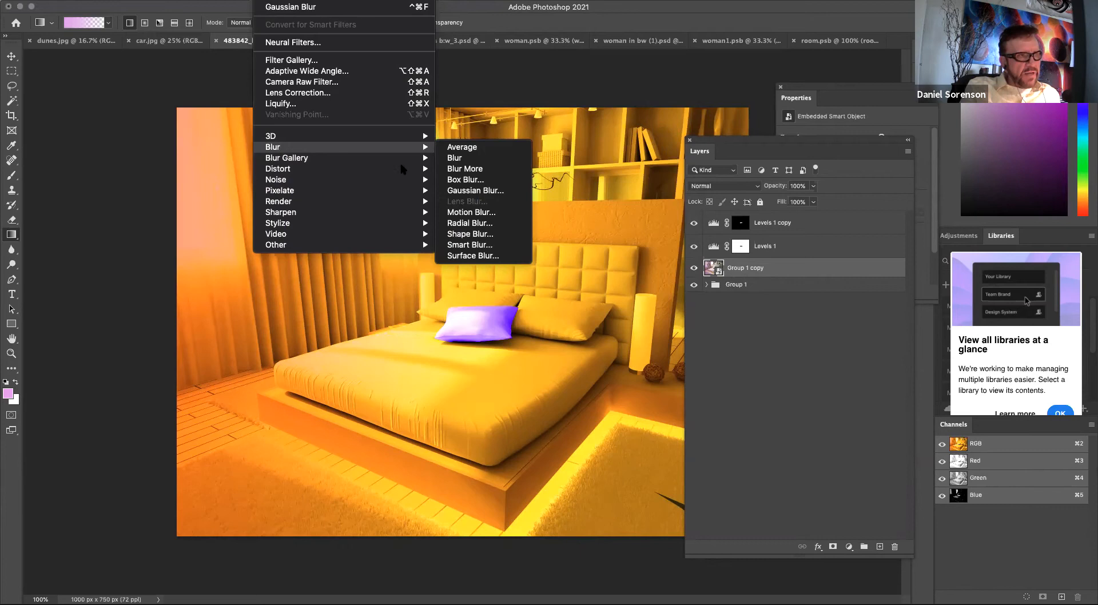
mouse_move(432, 163)
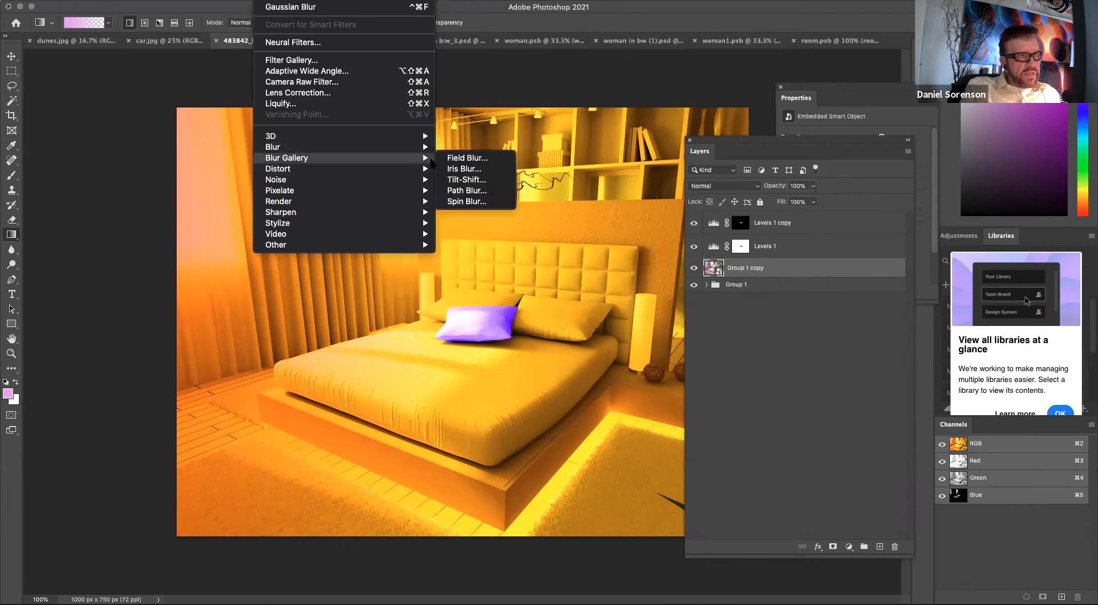
left_click(460, 190)
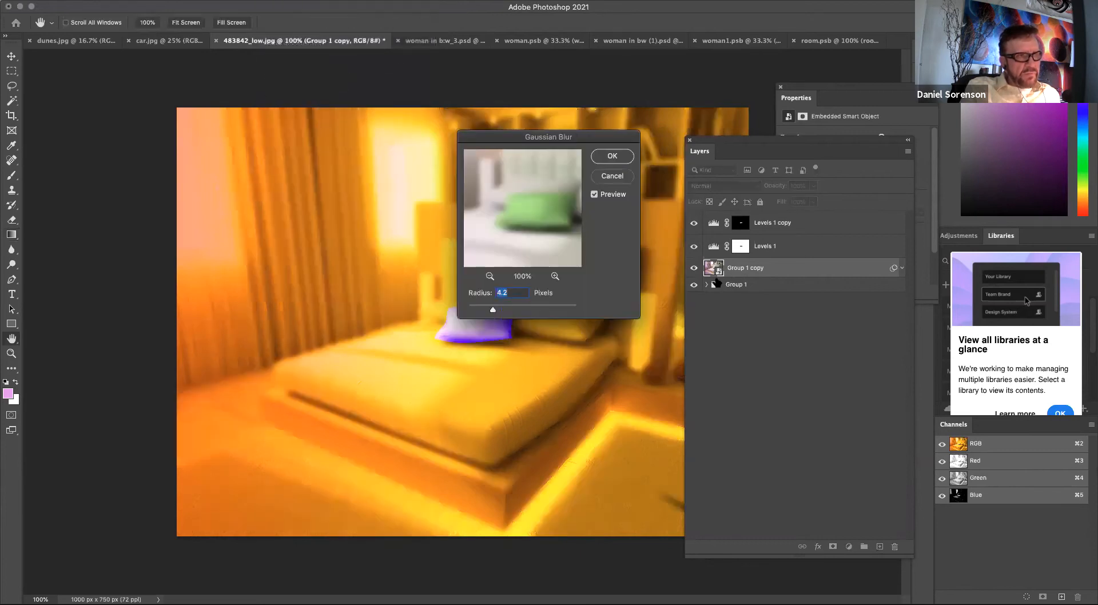
left_click(613, 158)
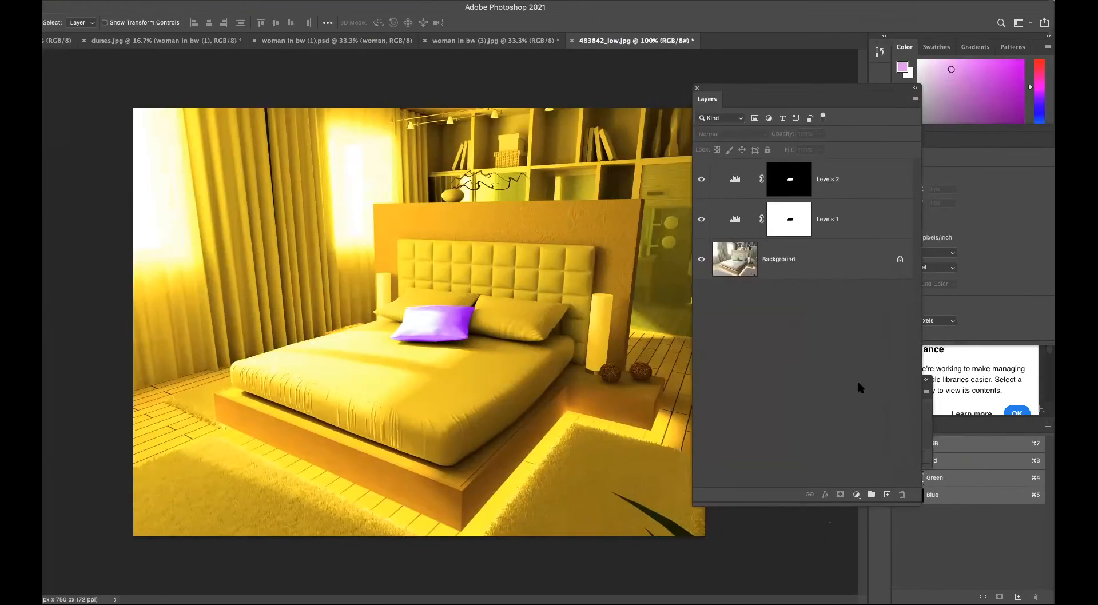
Select the Levels 1 and Levels 2 layers together and delete them.
left_click(736, 222)
left_click(736, 180)
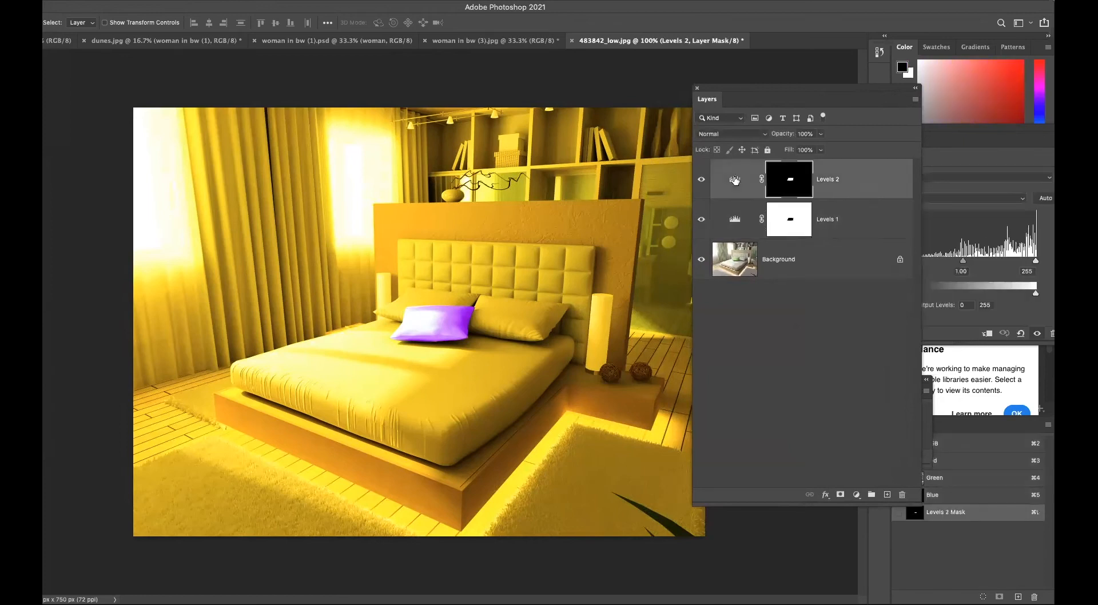
left_click(736, 222, "shift")
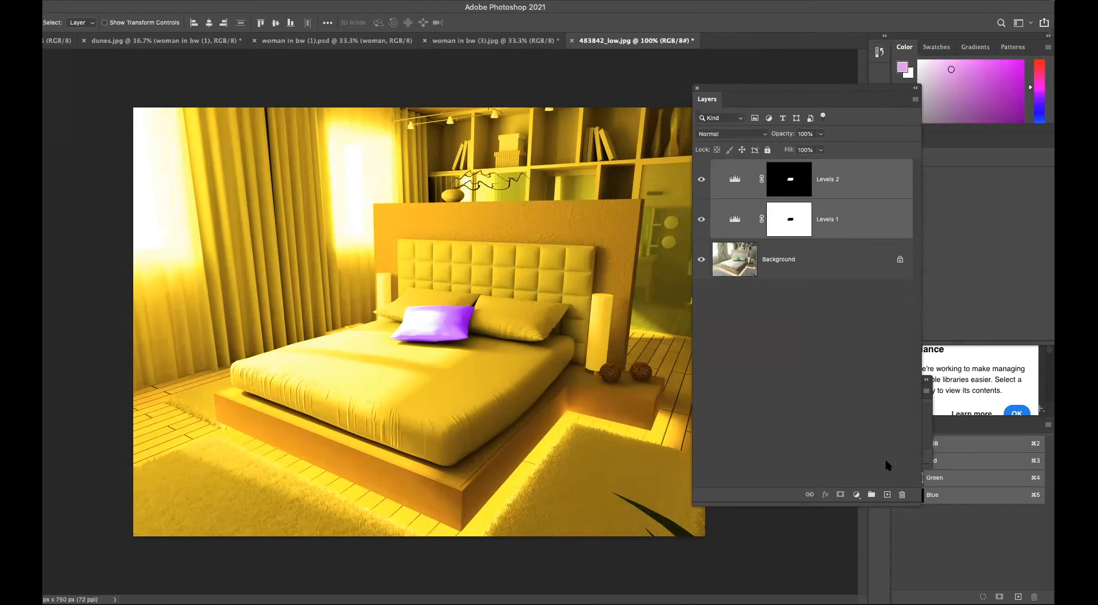
left_click(902, 494)
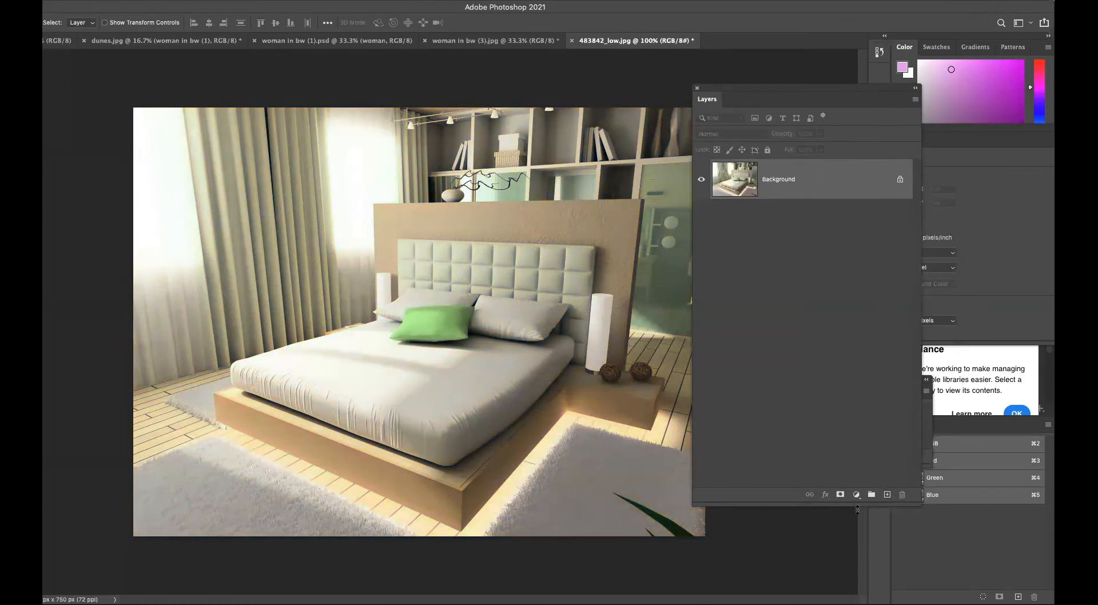
left_click(857, 496)
mouse_move(896, 595)
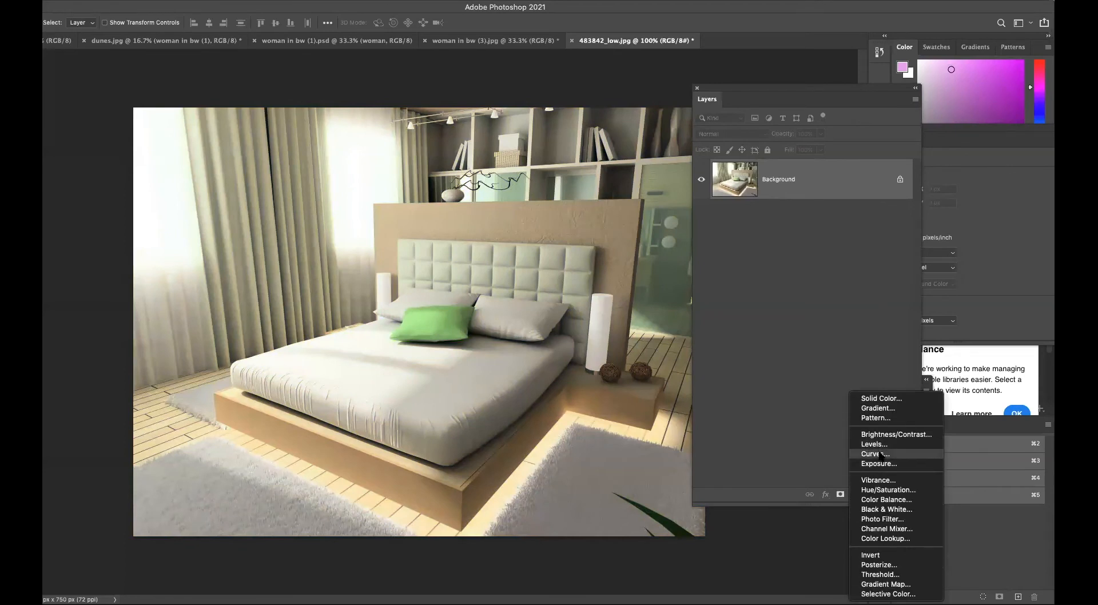
left_click(801, 323)
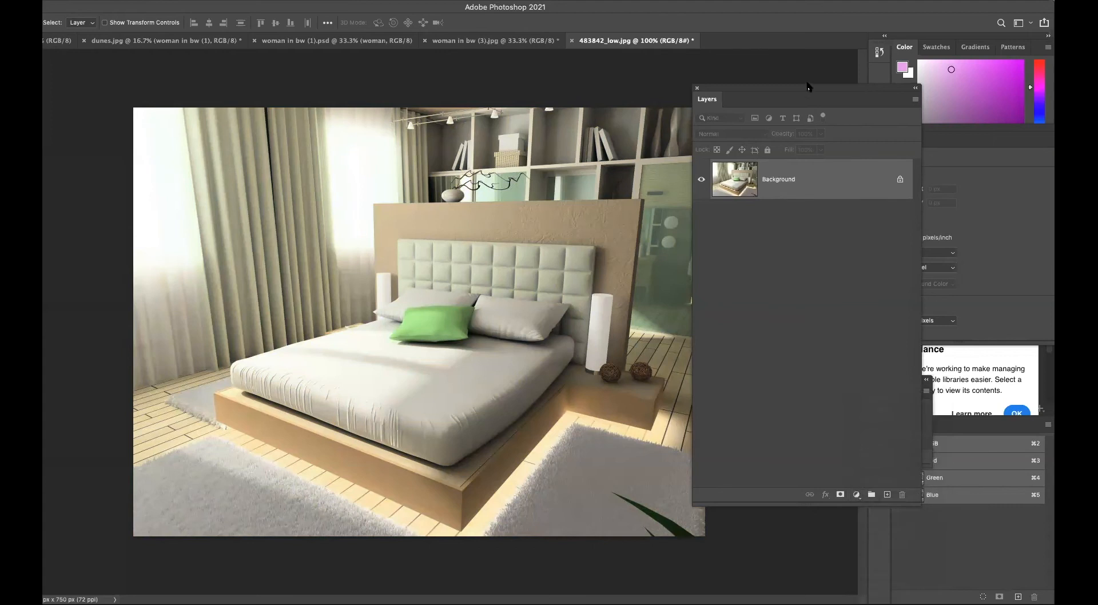
Rearrange the panels and load the Pillow path as a selection.
left_click_drag(811, 89, 722, 85)
left_click_drag(722, 86, 723, 87)
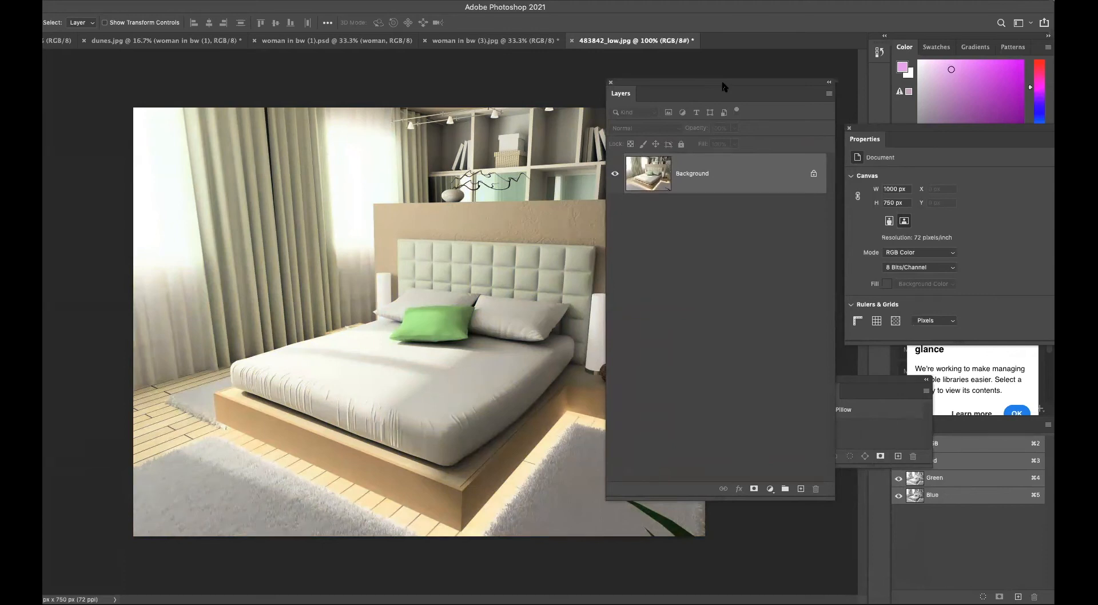
left_click_drag(873, 381, 931, 375)
left_click(881, 404, "super")
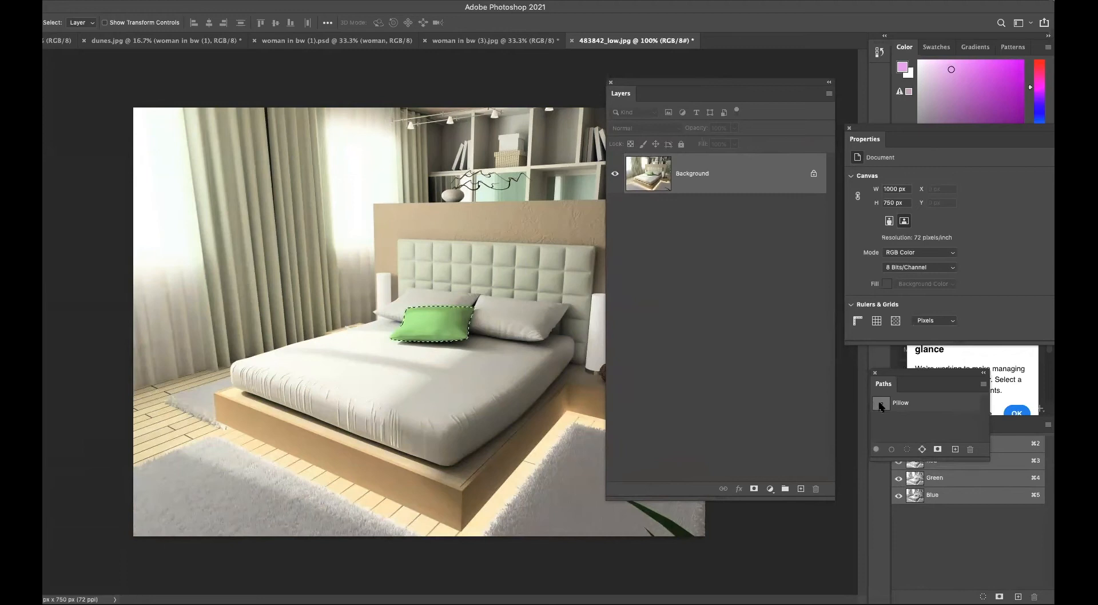
Add a Curves adjustment layer masked to the pillow selection.
left_click(770, 489)
left_click(789, 556)
left_click_drag(921, 134, 691, 232)
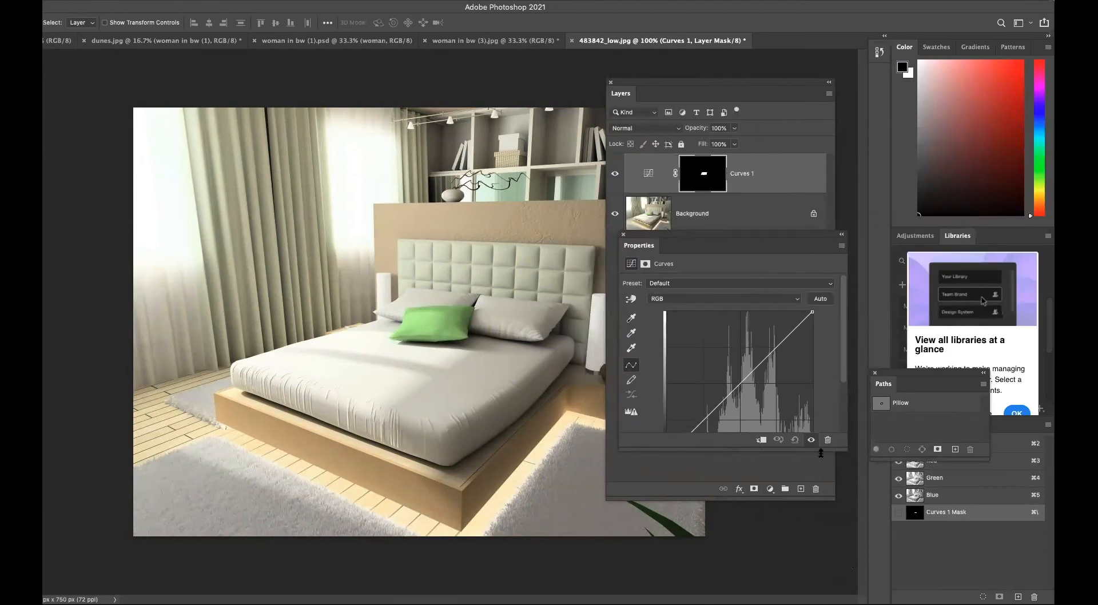
left_click_drag(843, 449, 854, 558)
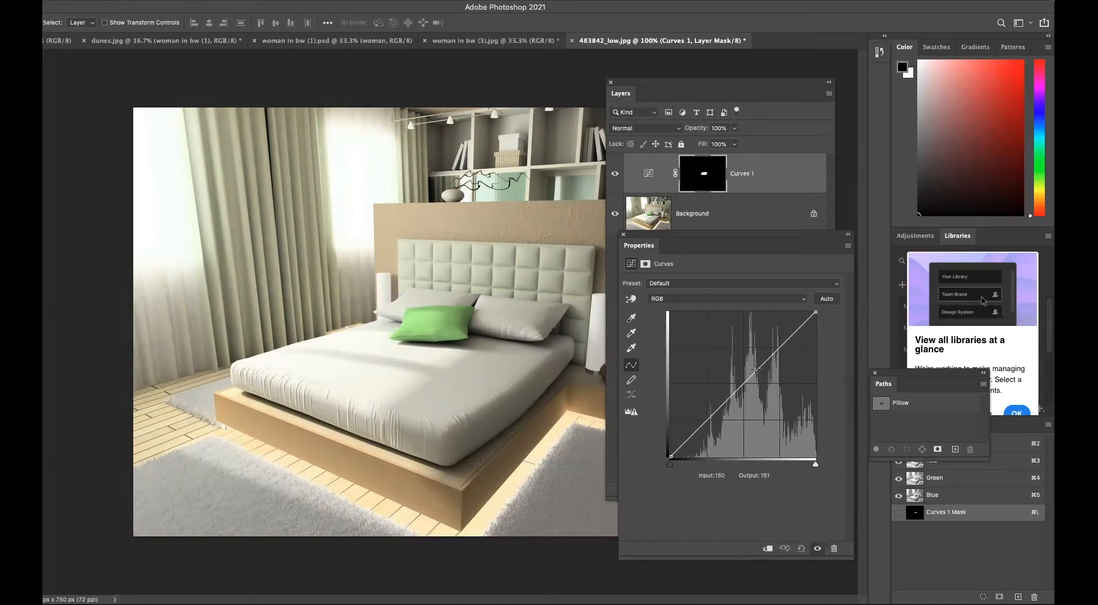
Add a curve point and raise it to input 138, output 170 to brighten.
left_click(761, 367)
mouse_move(761, 366)
left_mouse_down()
mouse_move(738, 327)
mouse_move(765, 386)
mouse_move(749, 339)
mouse_move(748, 358)
left_mouse_up()
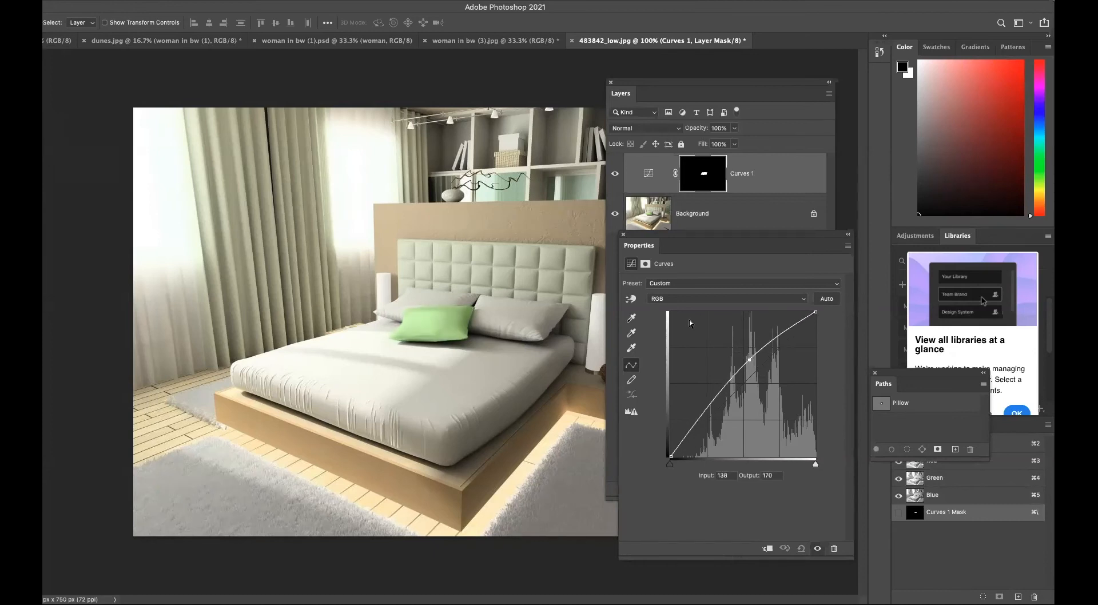
Invert the Curves 1 layer mask and reselect the adjustment's curve settings.
left_click(713, 170)
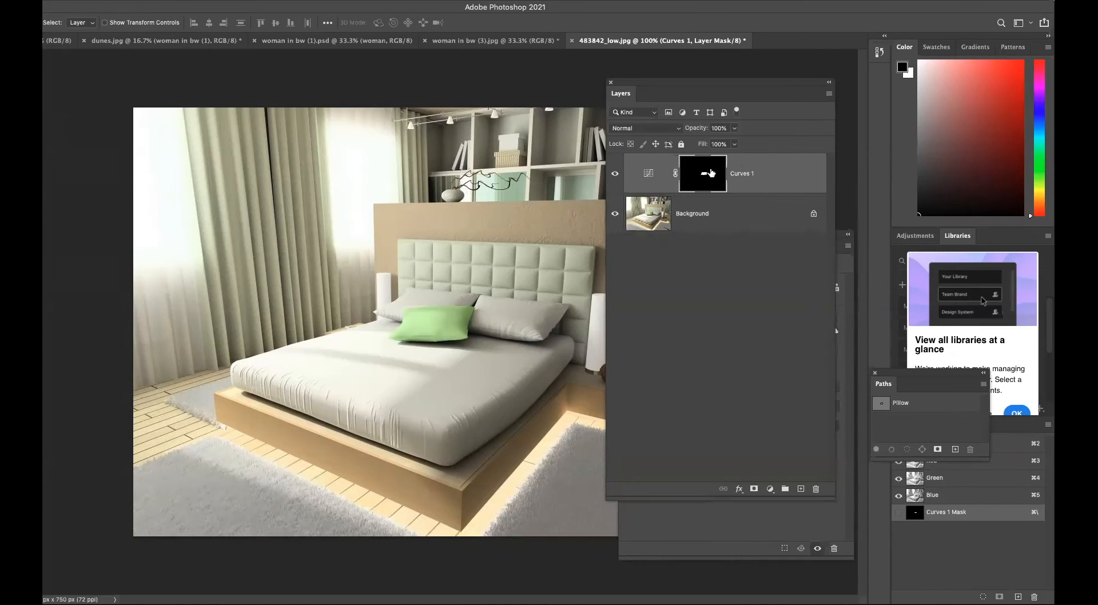
key("super+i")
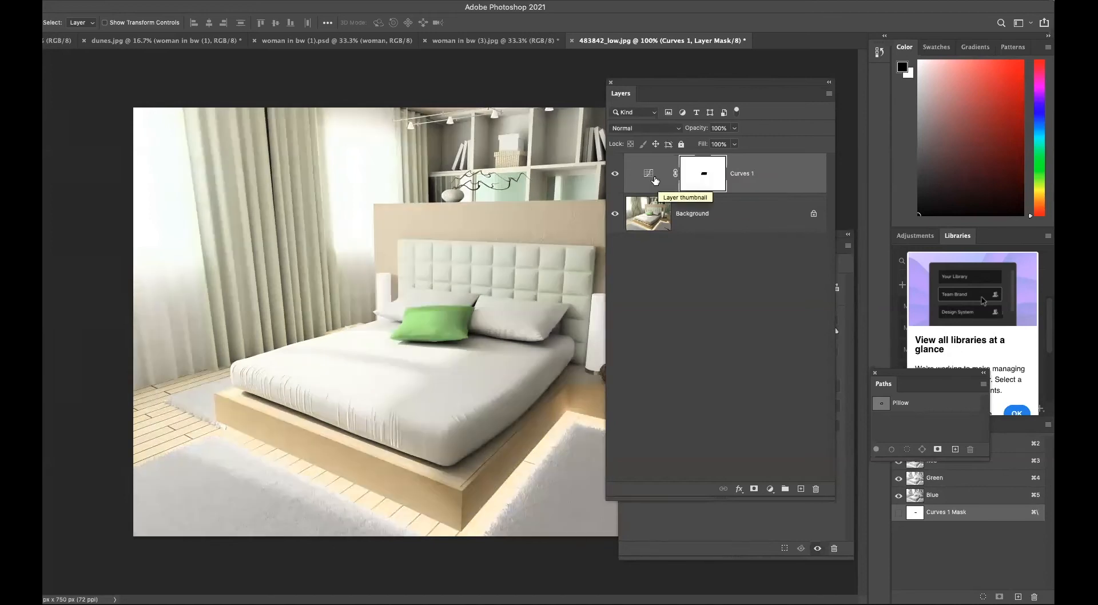
left_click(655, 180)
left_click(719, 514)
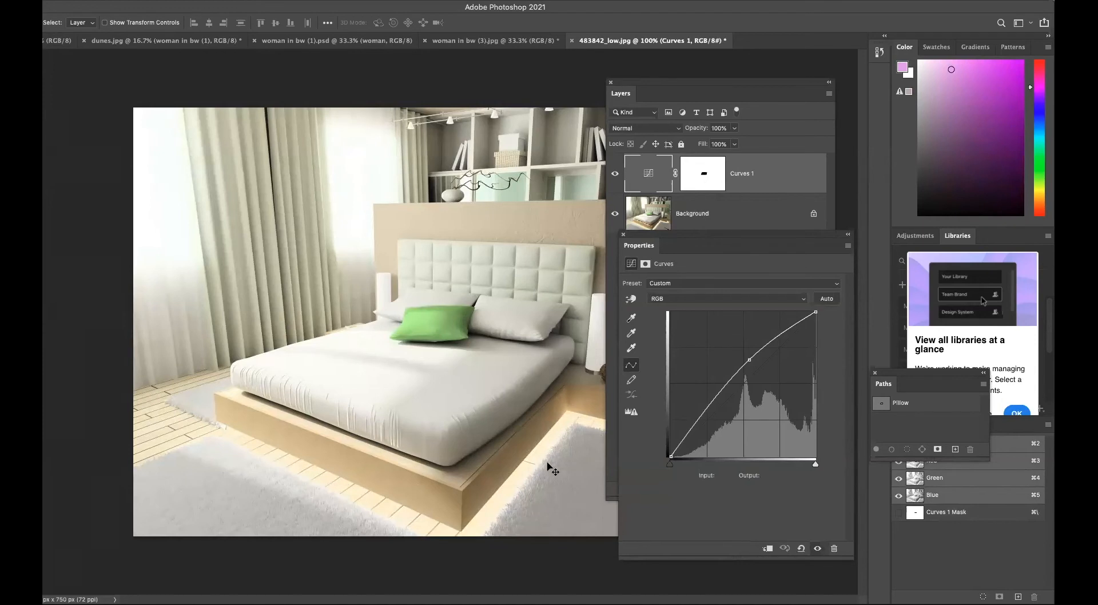
Reshape the Curves 1 curve into an S-curve by adding and dragging points, and adjust the black and white endpoints.
left_click_drag(715, 399, 720, 417)
mouse_move(749, 360)
left_mouse_down()
mouse_move(769, 407)
mouse_move(757, 362)
left_mouse_up()
mouse_move(671, 465)
left_mouse_down()
mouse_move(749, 466)
mouse_move(670, 465)
left_mouse_up()
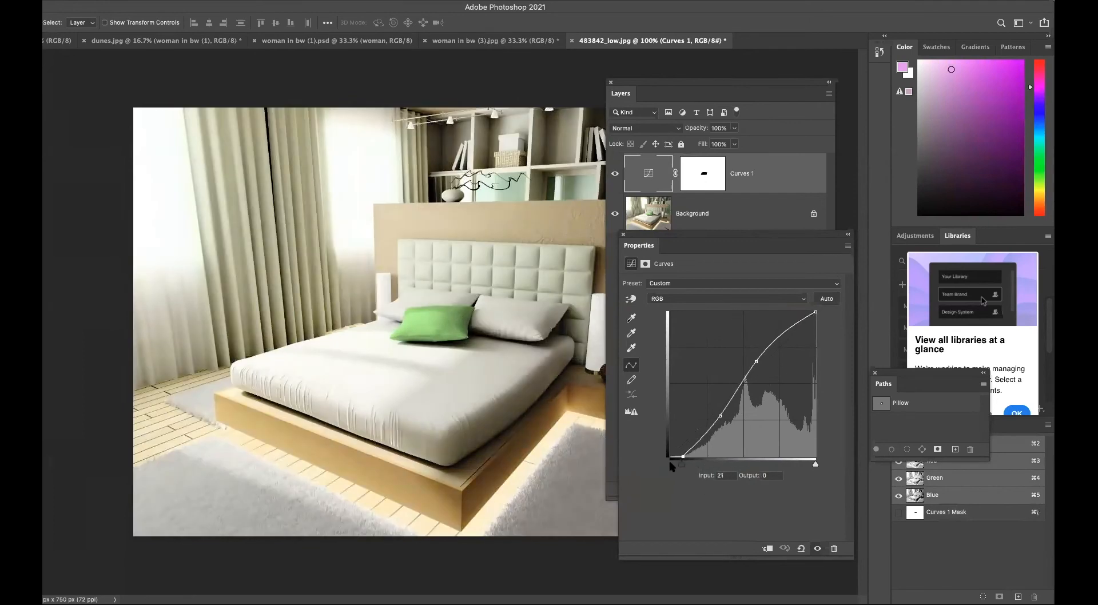
mouse_move(815, 465)
left_mouse_down()
mouse_move(724, 465)
mouse_move(824, 458)
left_mouse_up()
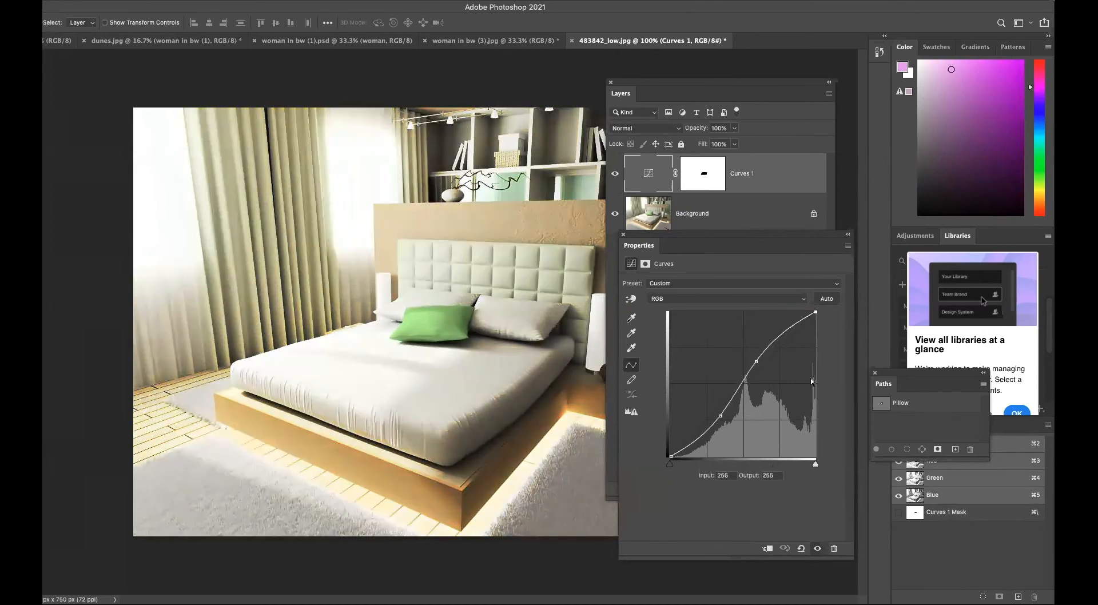
Steepen the S-curve by lifting the upper midtone point and repositioning the lower point for stronger contrast.
left_click_drag(816, 313, 722, 429)
left_click_drag(756, 391, 757, 400)
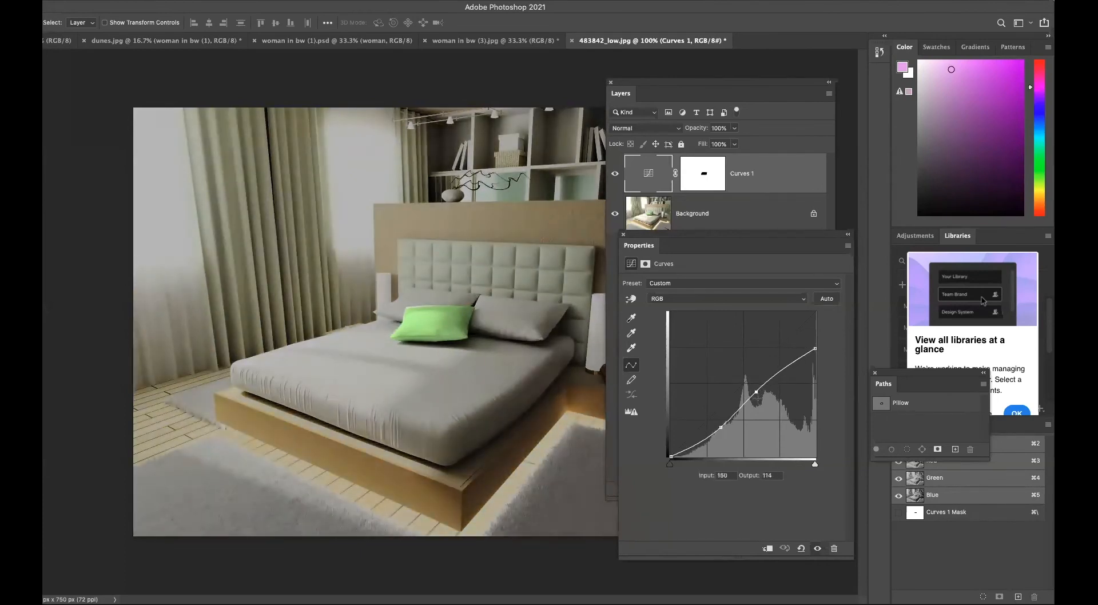
left_click_drag(815, 351, 816, 312)
left_click_drag(755, 401, 762, 355)
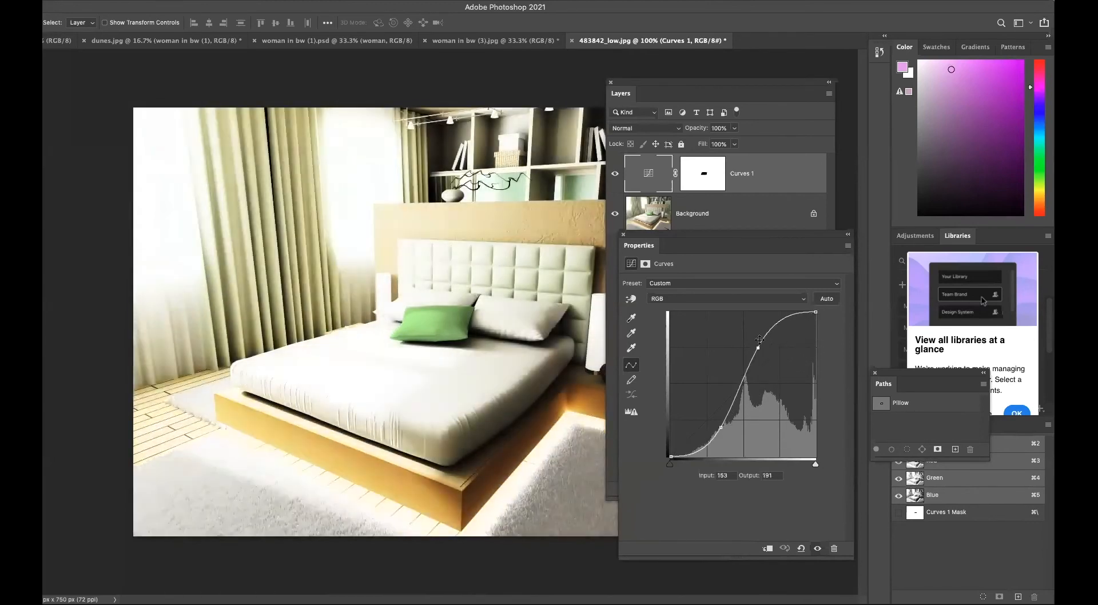
left_click_drag(718, 428, 727, 398)
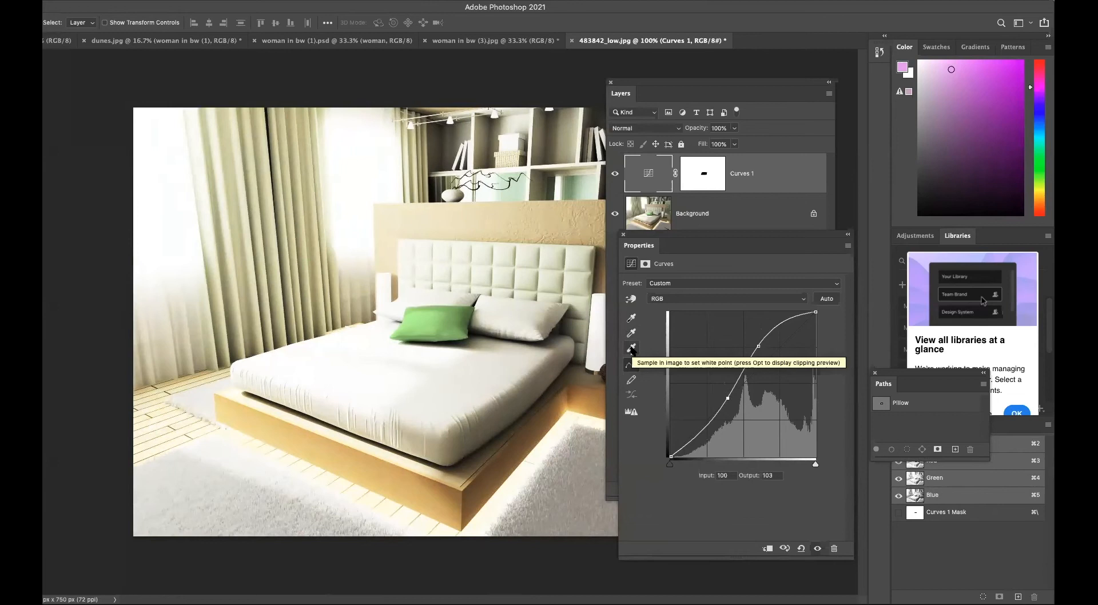
Set the white point by sampling the bright area beside the bed with the white-point eyedropper, then apply Auto.
left_click(631, 348)
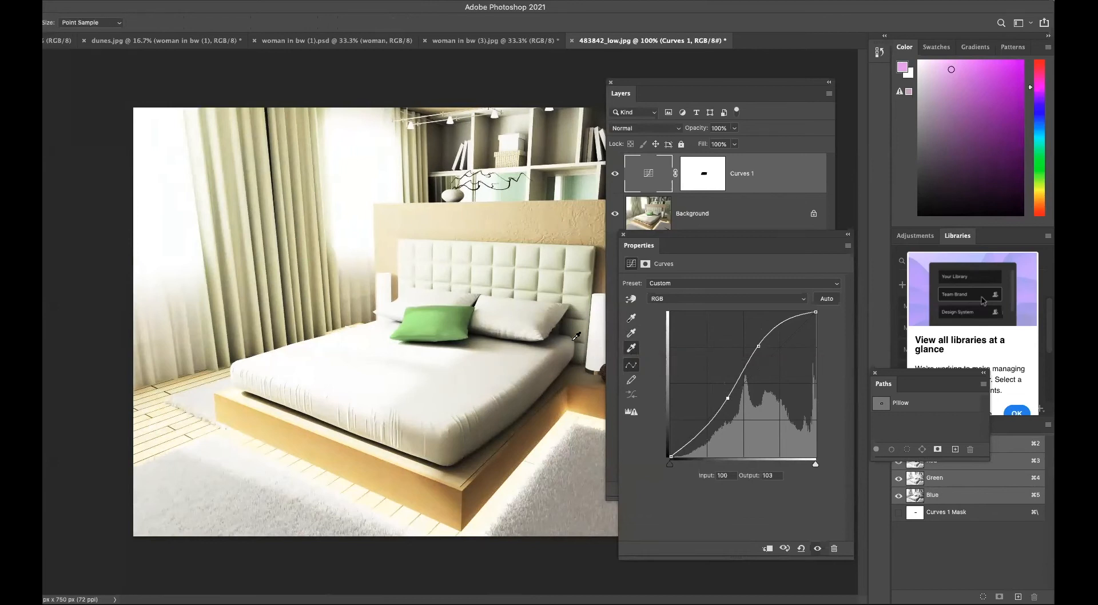
left_click(595, 329)
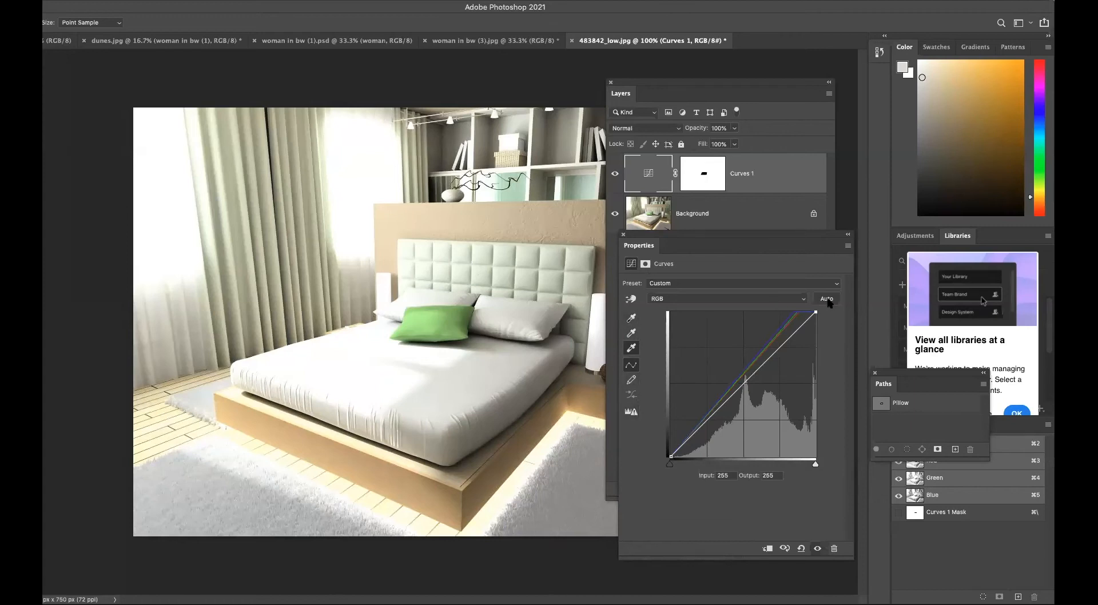
left_click(827, 299)
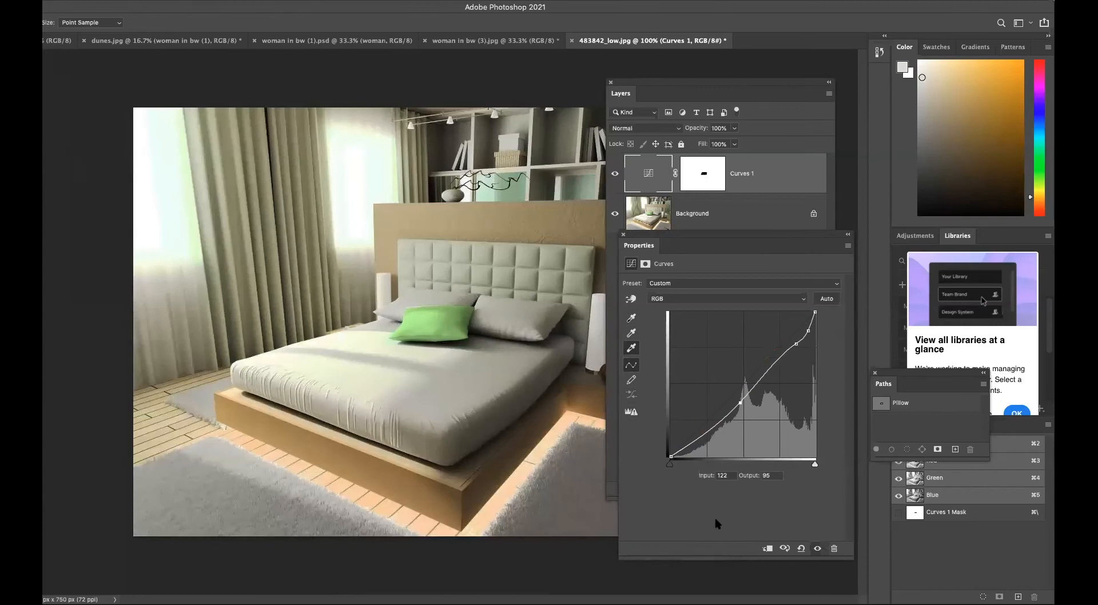
left_click(632, 348)
left_click(596, 329)
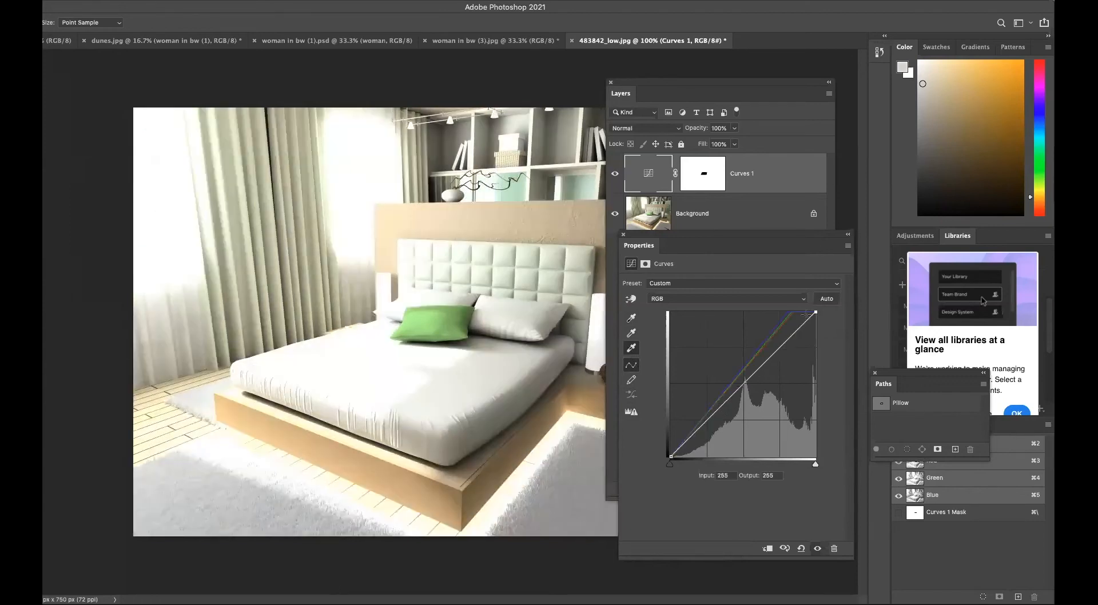
key("super+z")
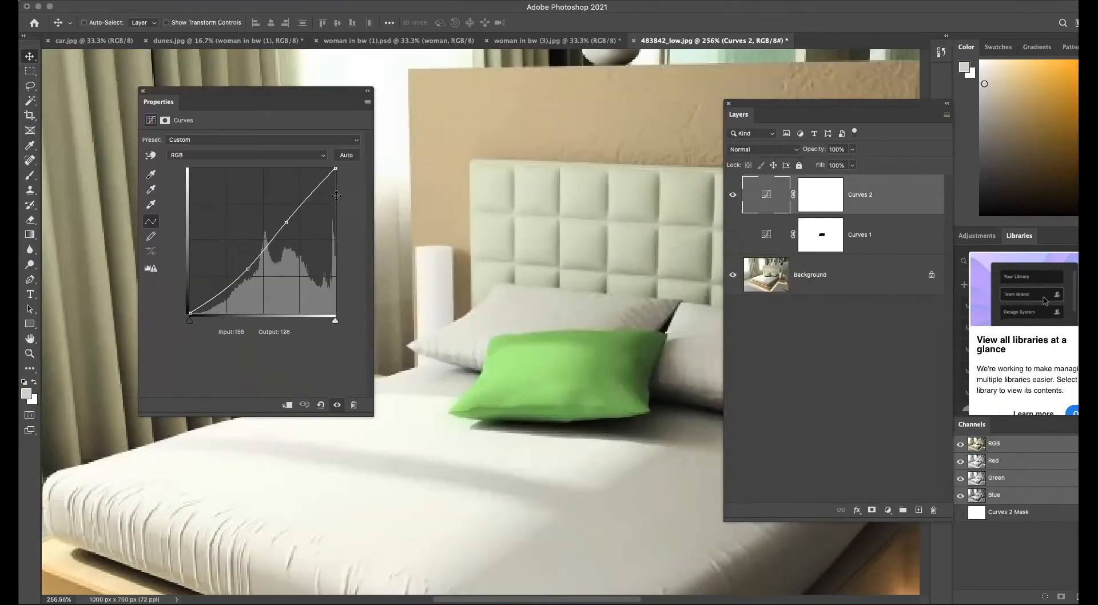
Draw a freehand curve with the pencil on Curves 2 and smooth it twice.
left_click(152, 235)
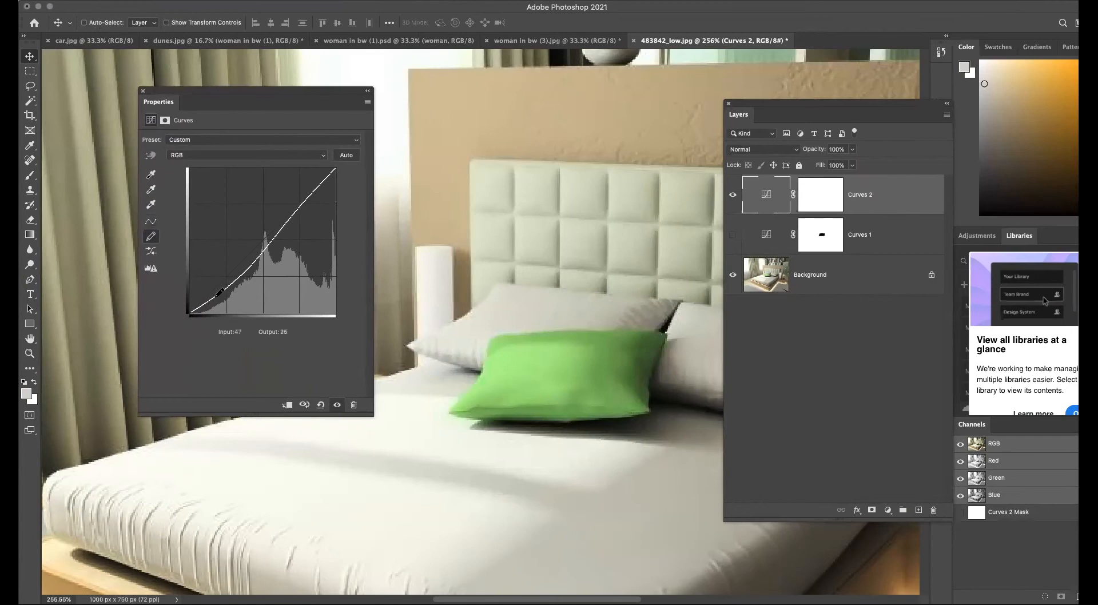
mouse_move(216, 229)
left_mouse_down()
mouse_move(237, 255)
mouse_move(280, 250)
mouse_move(300, 205)
mouse_move(343, 262)
left_mouse_up()
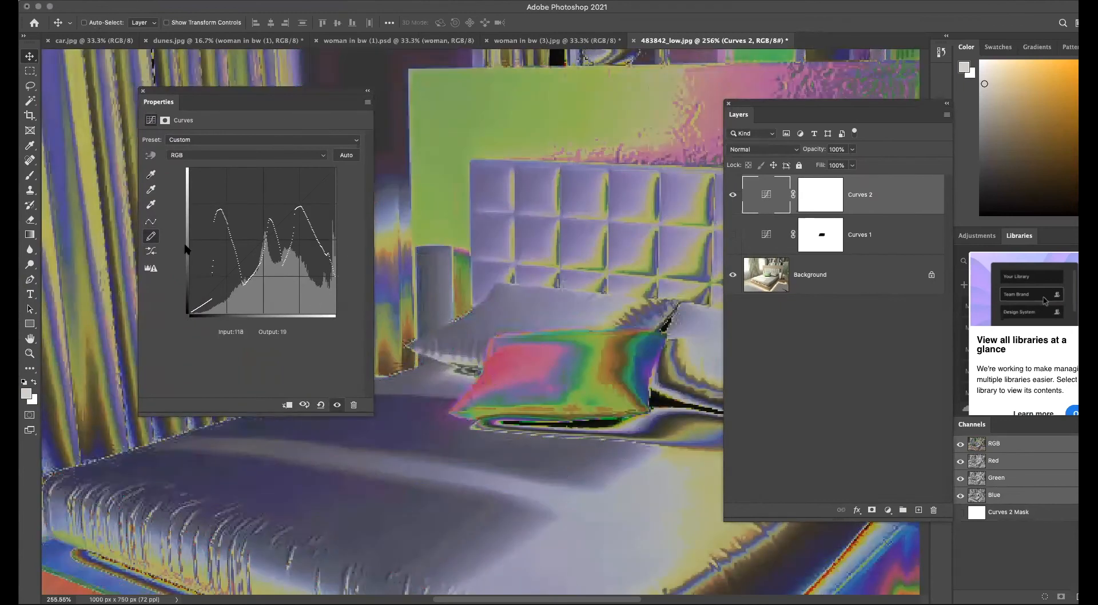
left_click(151, 253)
left_click(151, 253)
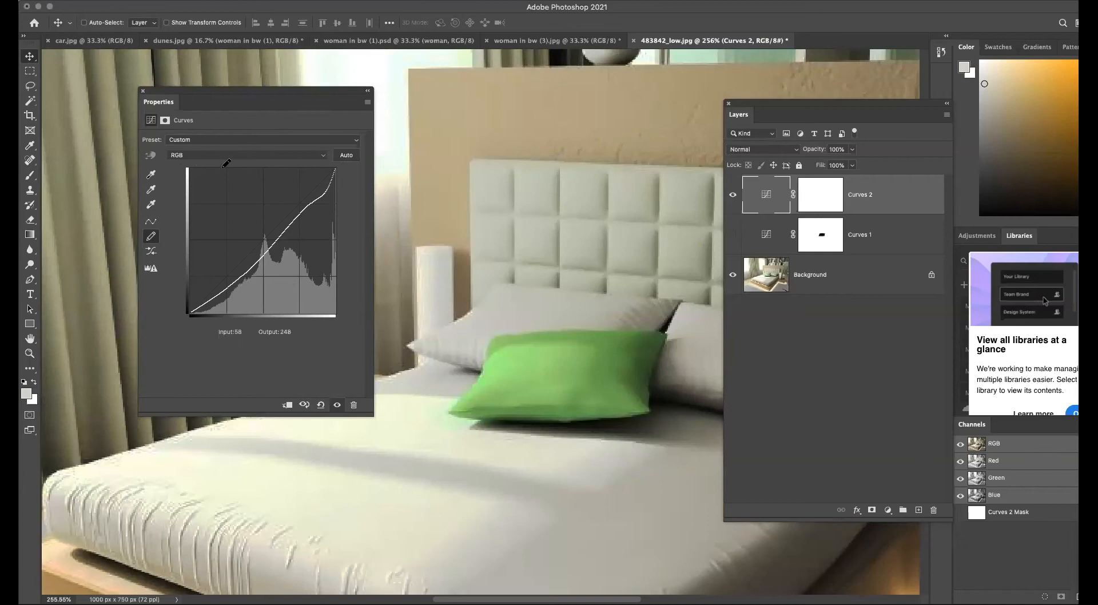
Switch the curve to the Blue channel and pull its midtones and top point down to add a yellow cast.
left_click(219, 156)
left_click(218, 162)
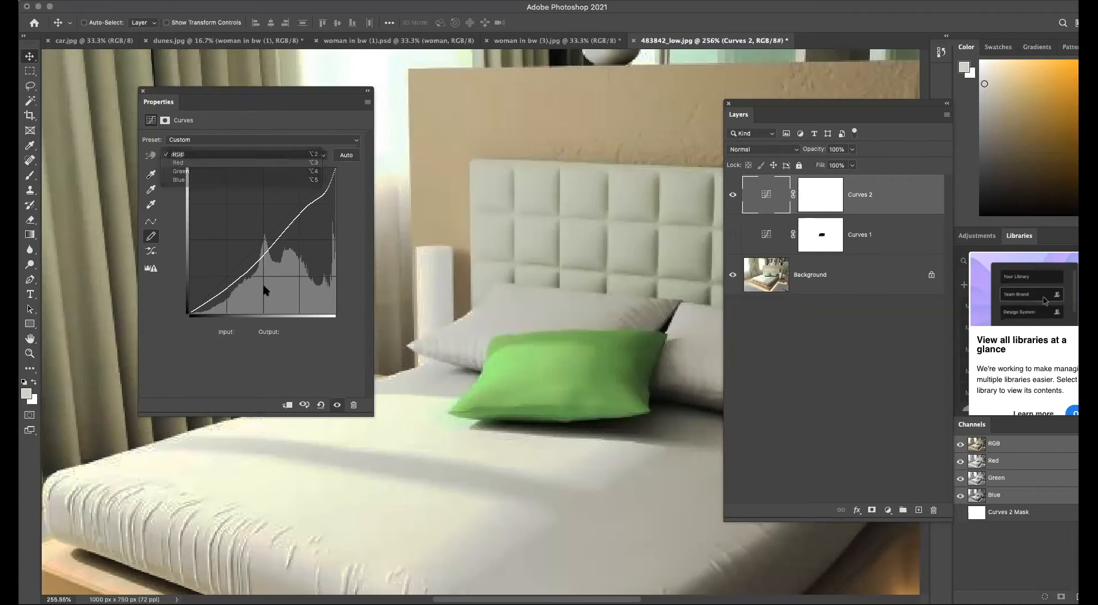
left_click(151, 223)
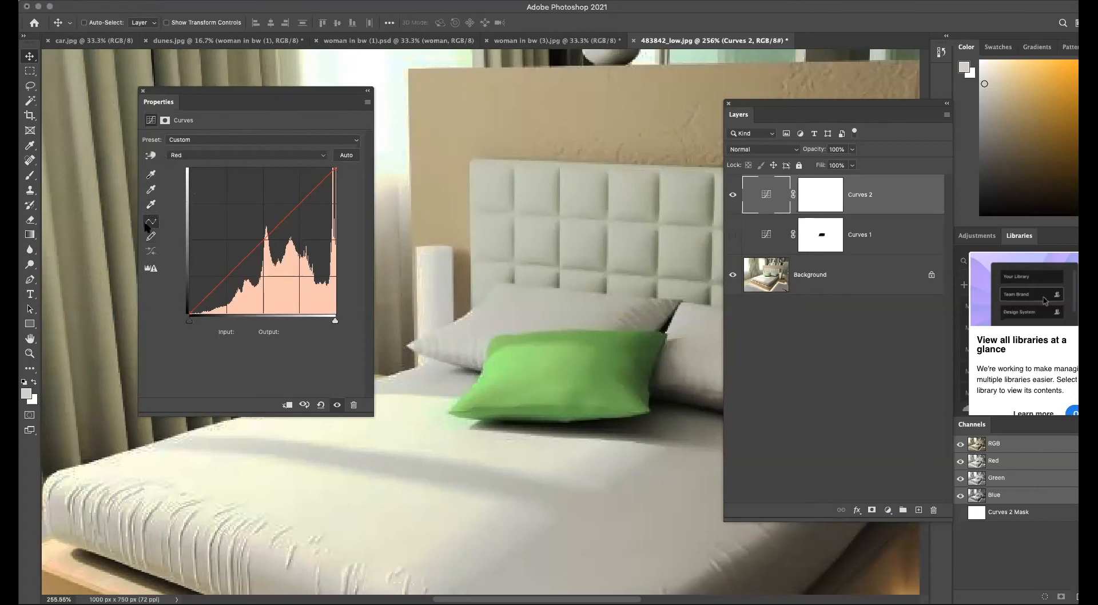
left_click(218, 159)
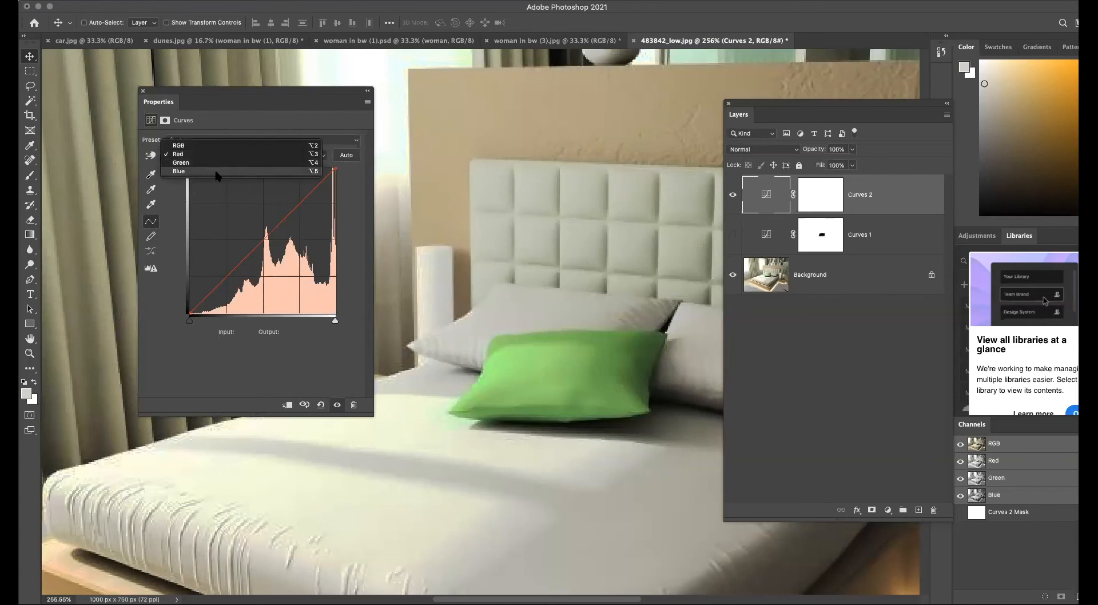
left_click(216, 172)
left_click_drag(253, 250, 308, 233)
left_click_drag(336, 169, 336, 195)
left_click_drag(253, 284, 253, 288)
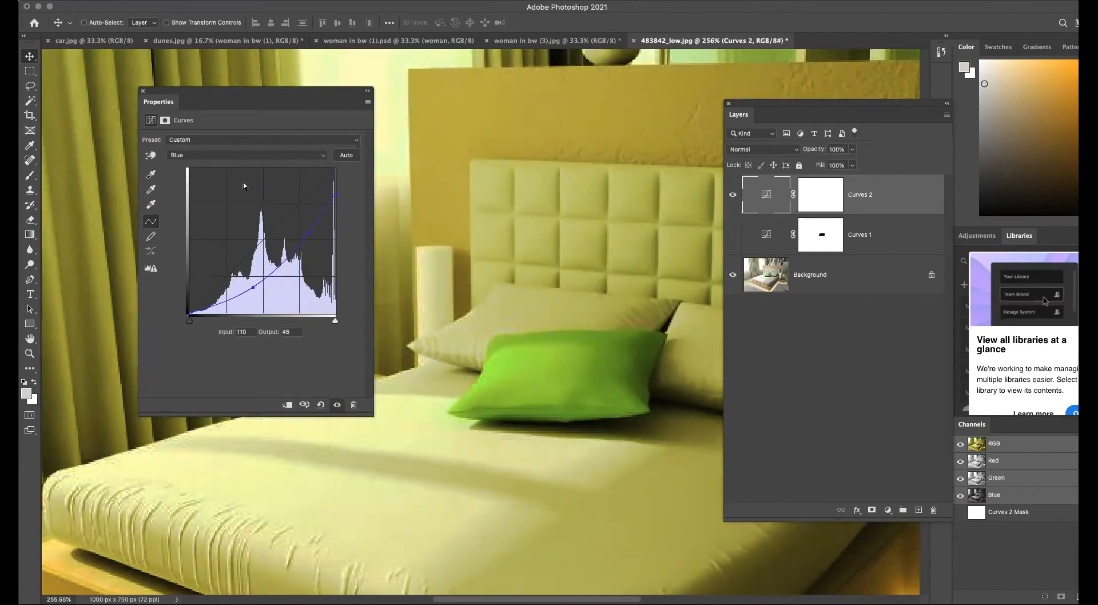
Switch to the Green channel, lower its top point and midtones, and add a point around input 193, output 148.
left_click(237, 155)
left_click(238, 146)
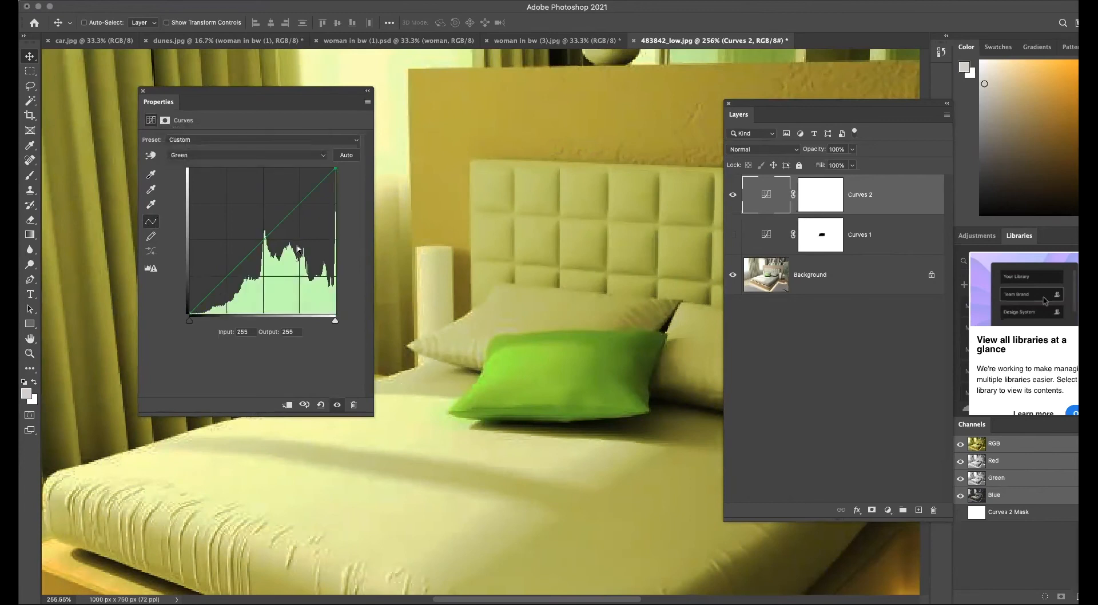
left_click_drag(270, 235, 282, 253)
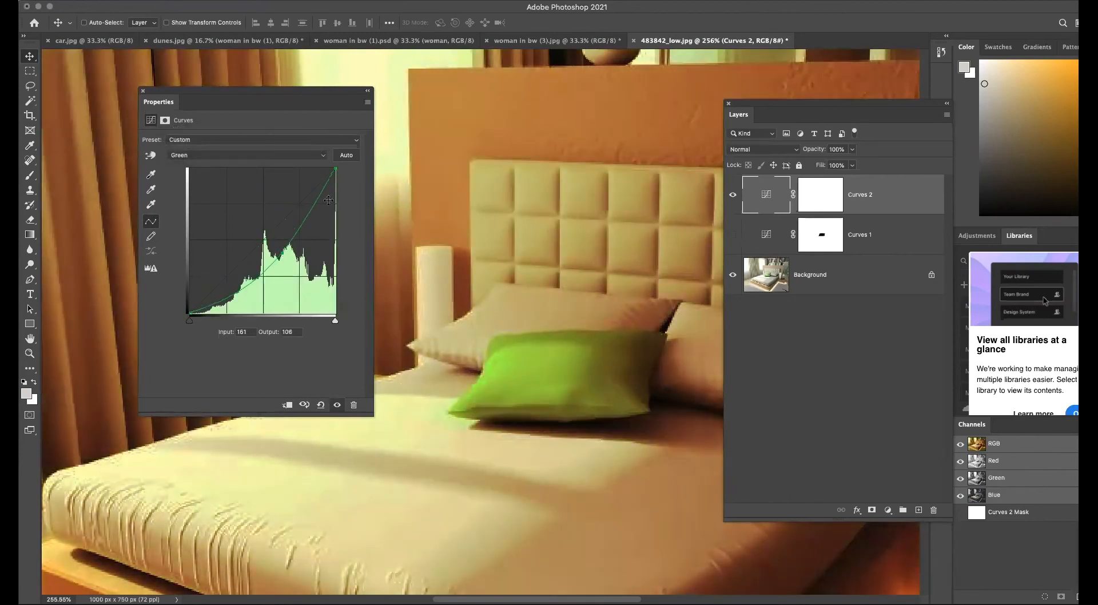
left_click_drag(336, 172, 336, 196)
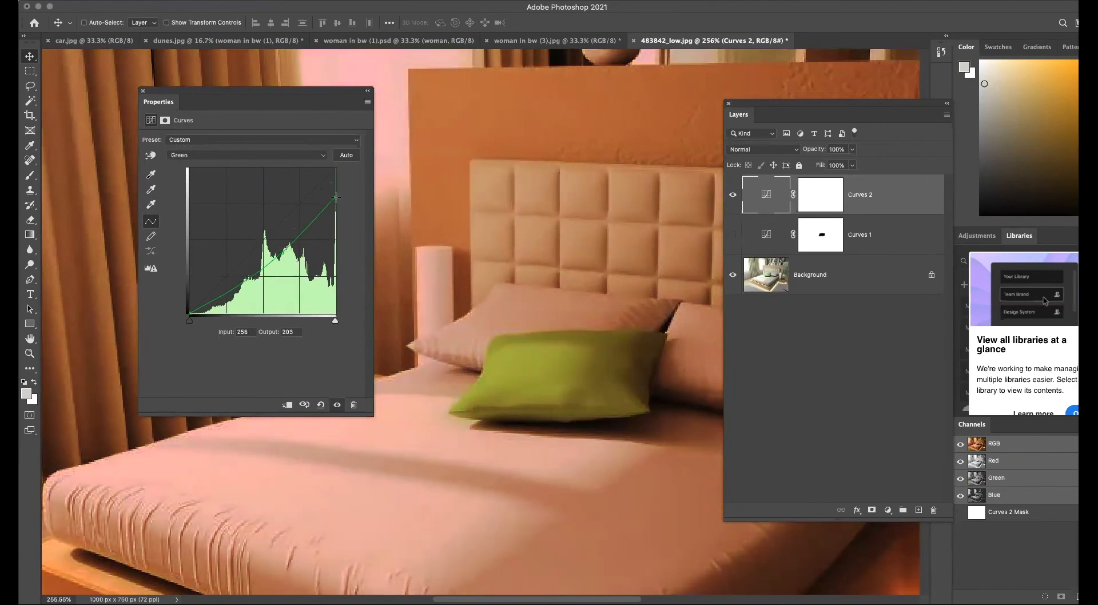
left_click(299, 231)
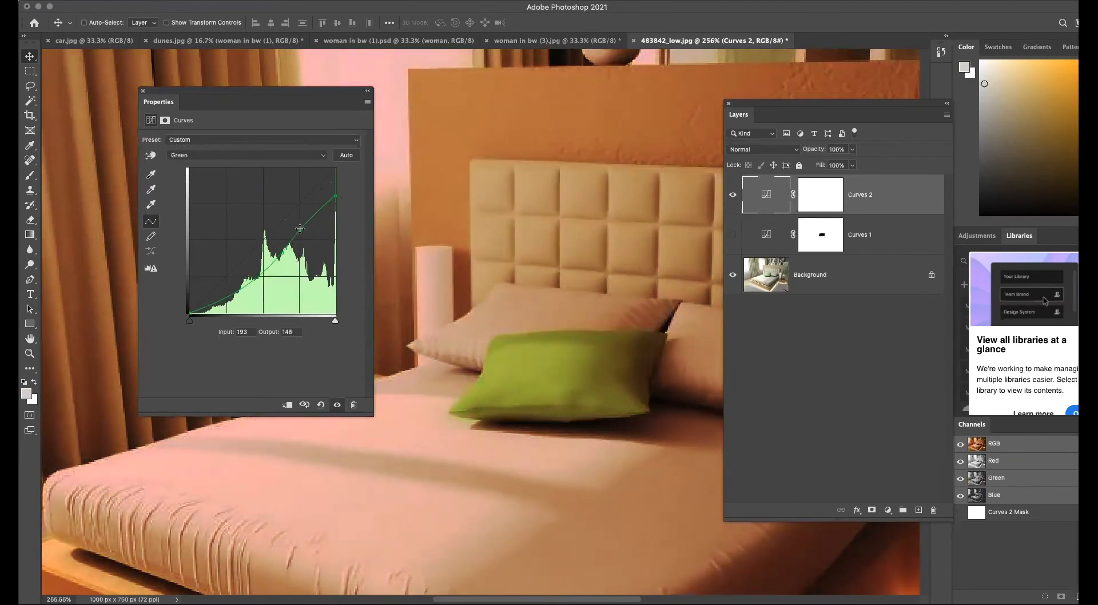
left_click_drag(248, 282, 248, 274)
left_click_drag(248, 276, 244, 274)
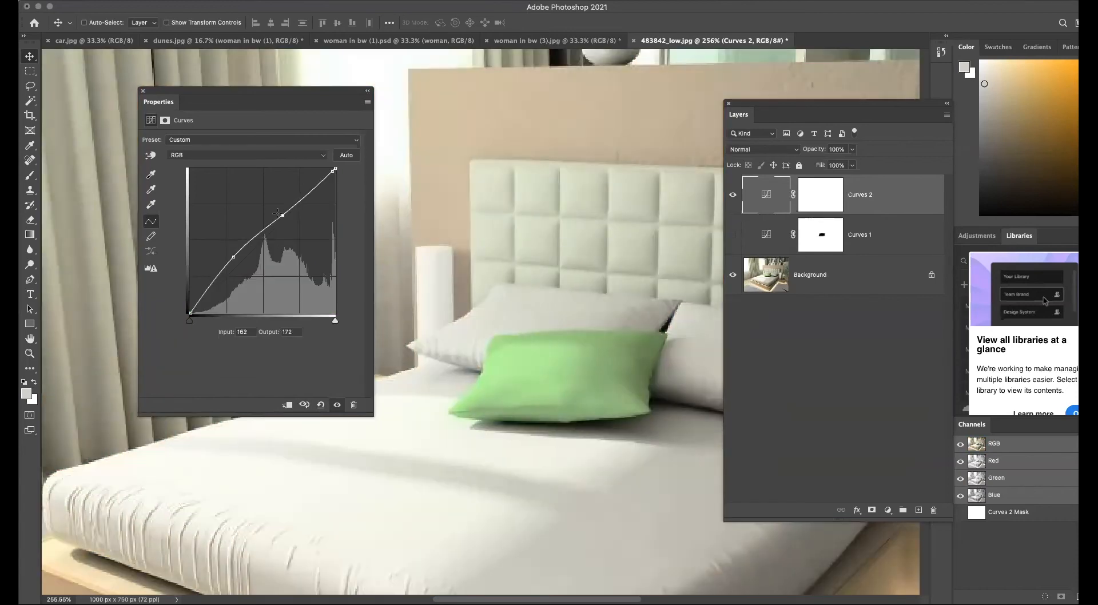
left_click_drag(294, 225, 292, 232)
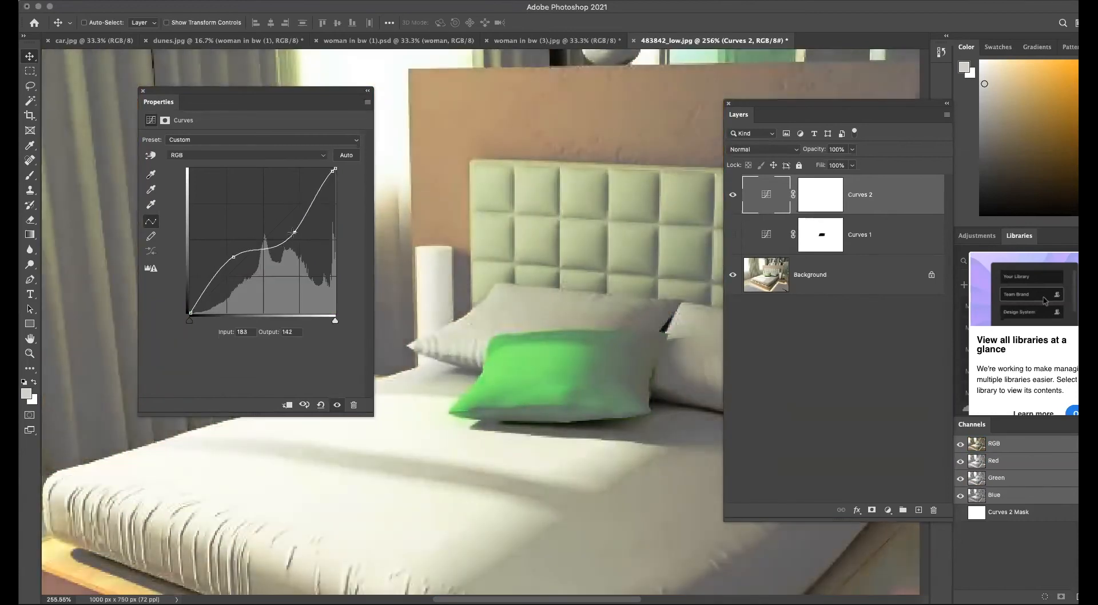
Select the Green channel curve again and drag its midtone point down.
left_click(242, 158)
left_click(237, 172)
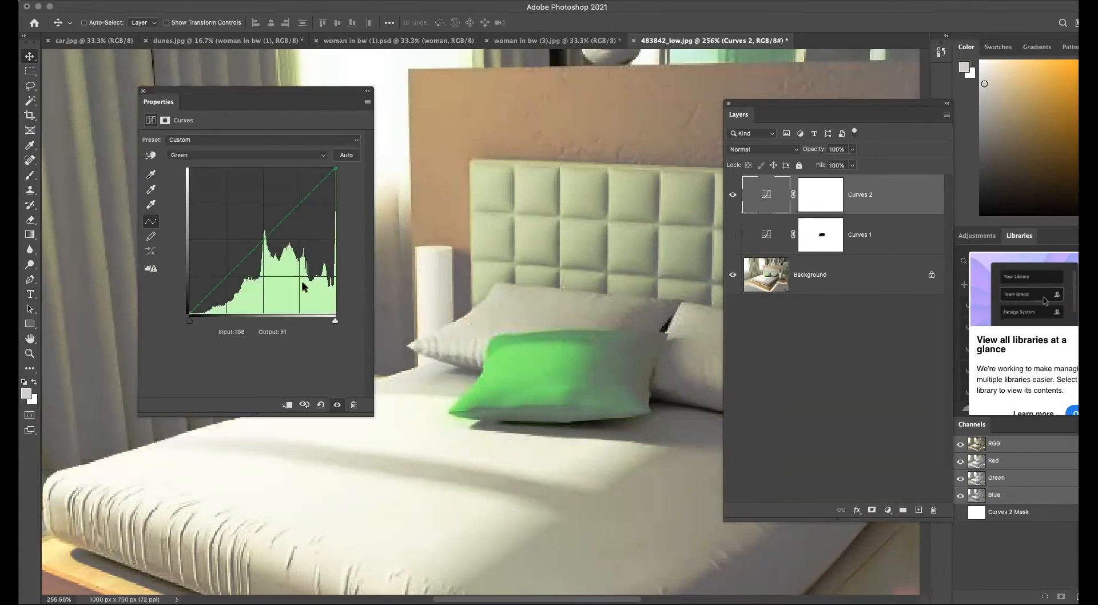
left_click_drag(259, 243, 277, 259)
Inspect the Blue channel curve and return to the composite RGB curve.
left_click(223, 156)
left_click(223, 163)
left_click(239, 156)
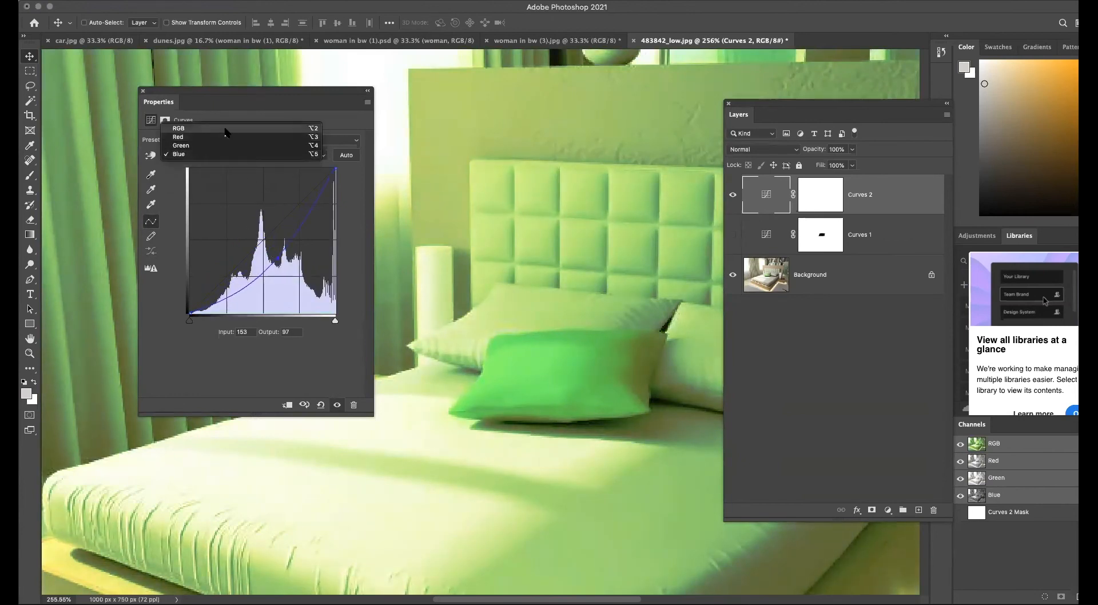
left_click(225, 126)
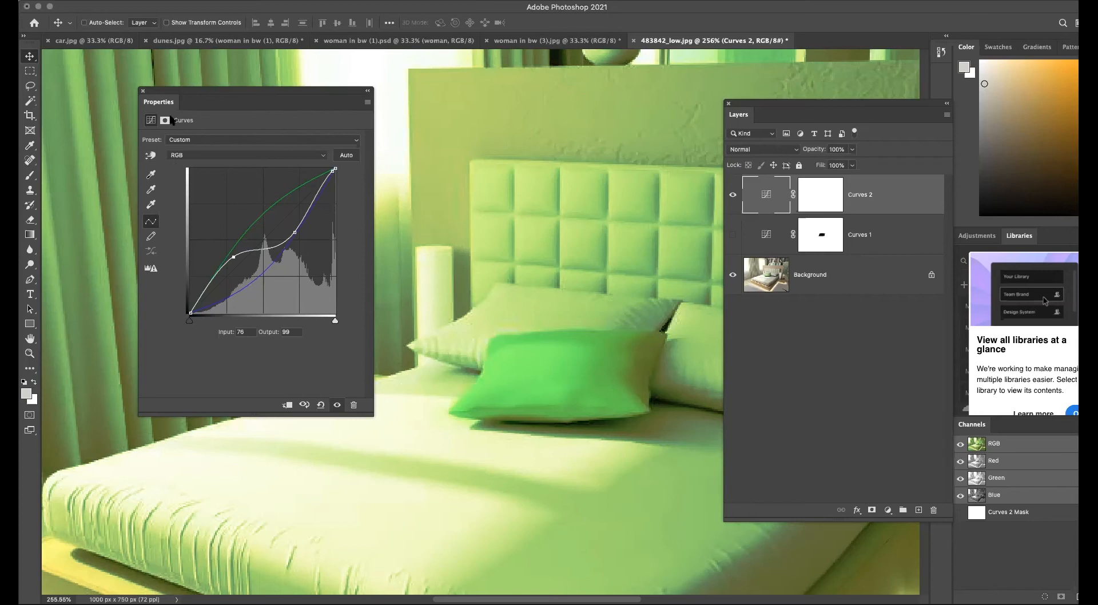
Hide the Curves 2 adjustment layer and select the Background layer.
left_click(143, 91)
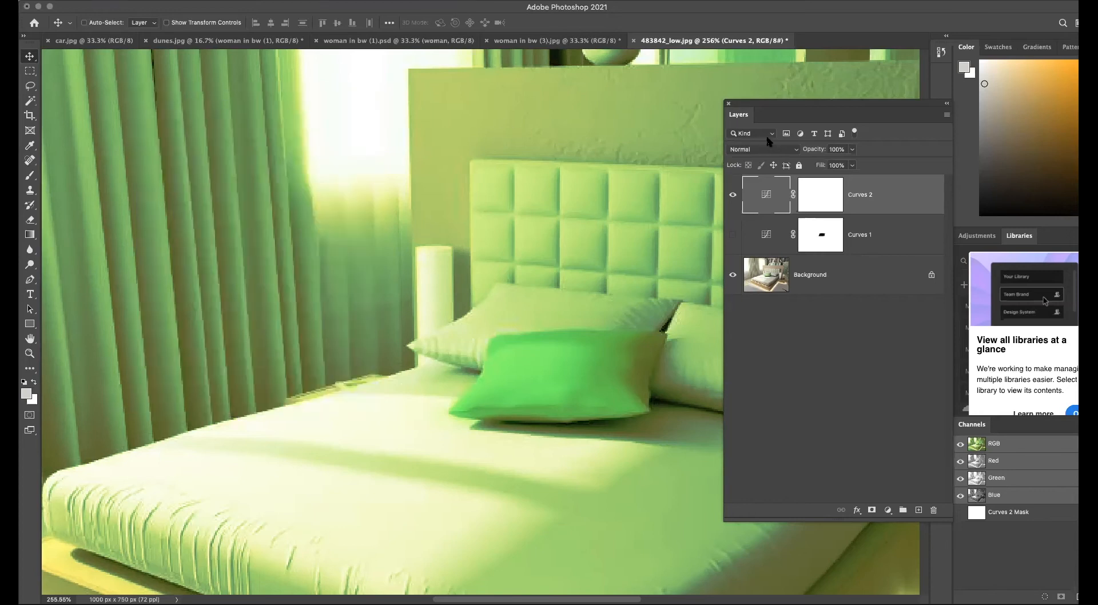
left_click_drag(776, 106, 645, 92)
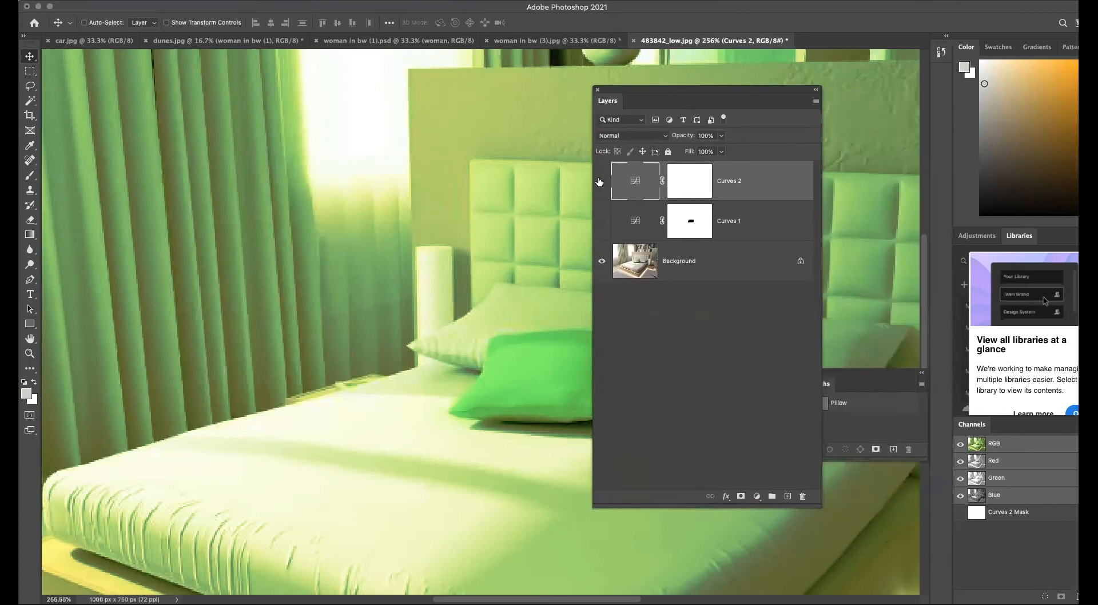
left_click(600, 182)
left_click(704, 262)
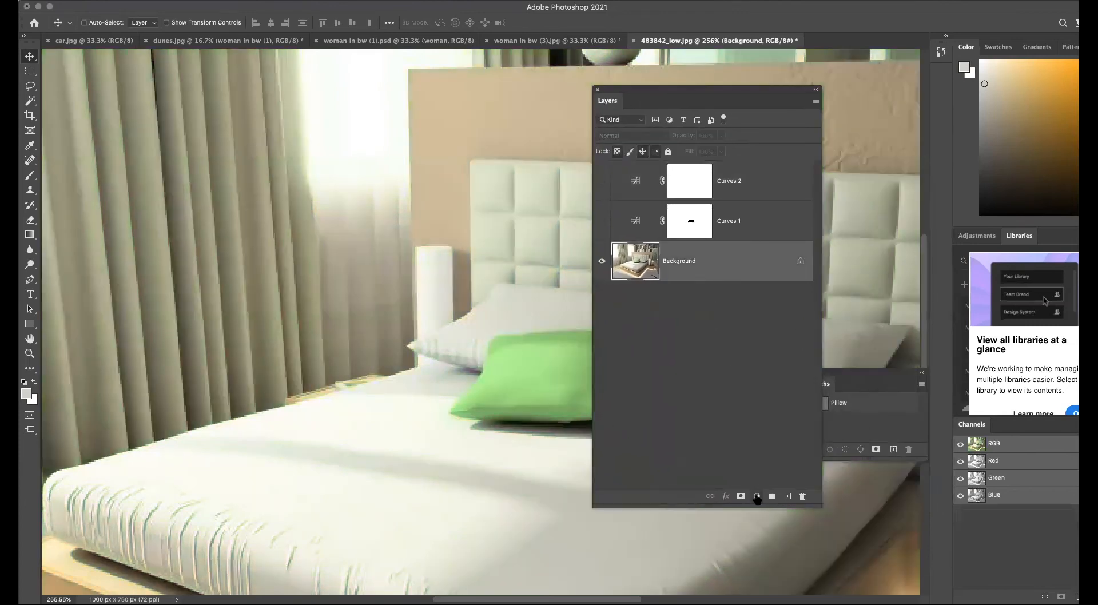
Add a Hue/Saturation adjustment layer above the Background layer.
left_click(757, 497)
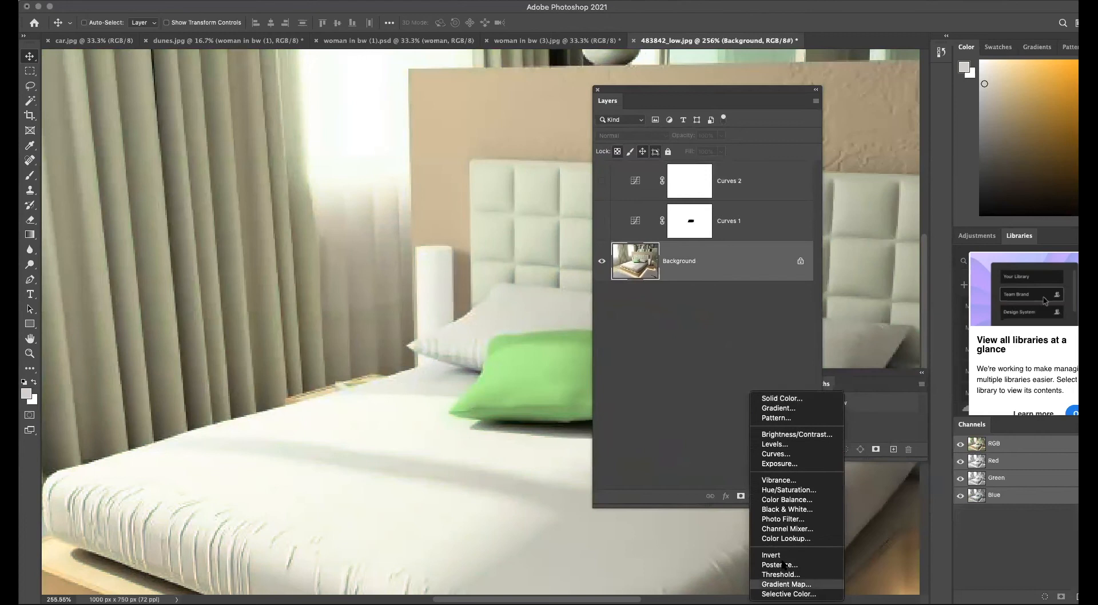
left_click(783, 490)
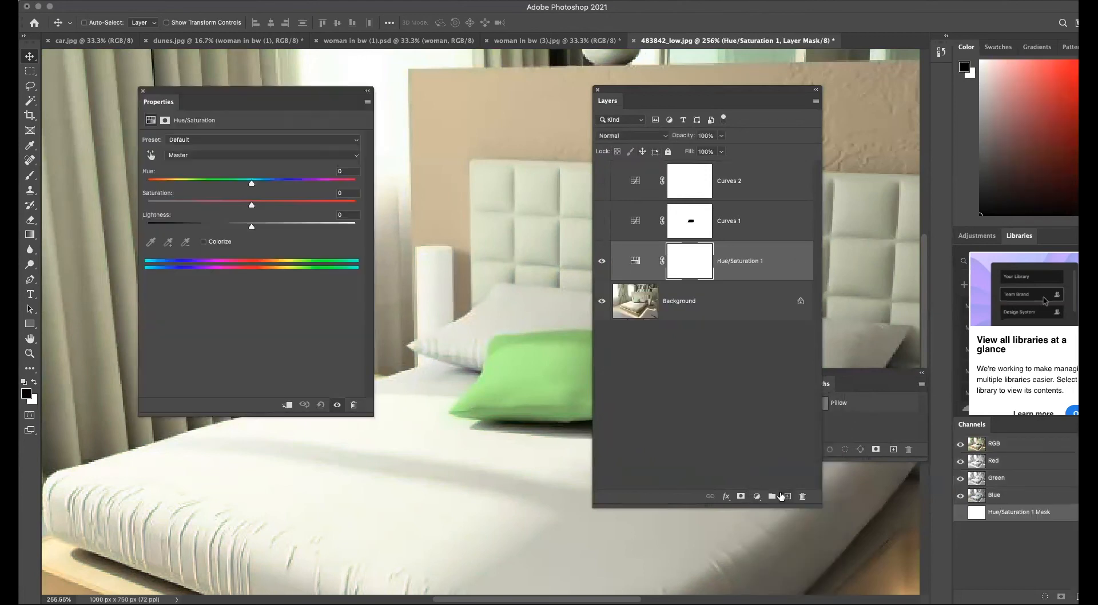
left_click_drag(290, 92, 249, 78)
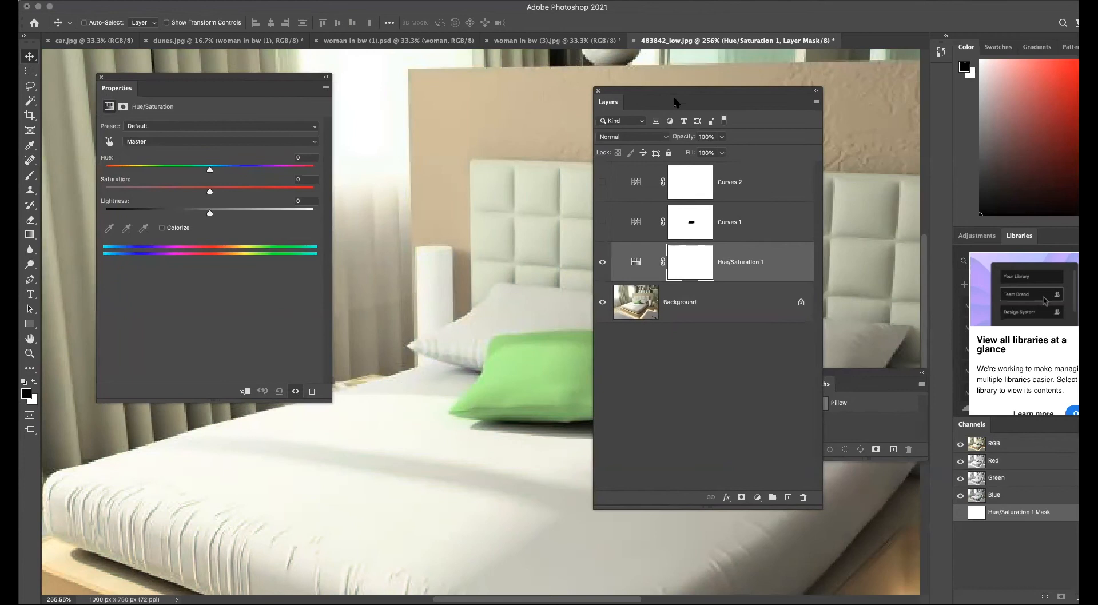
left_click_drag(633, 92, 753, 166)
Sweep the Hue slider through other colours and bring it back to -1.
left_click_drag(211, 172, 125, 170)
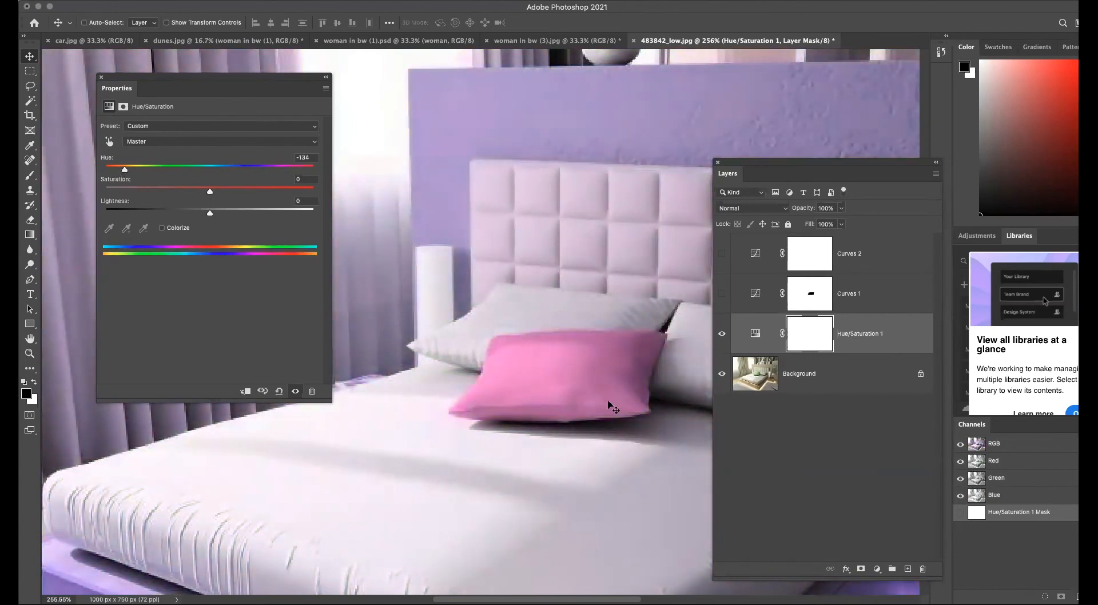
left_click_drag(125, 169, 160, 170)
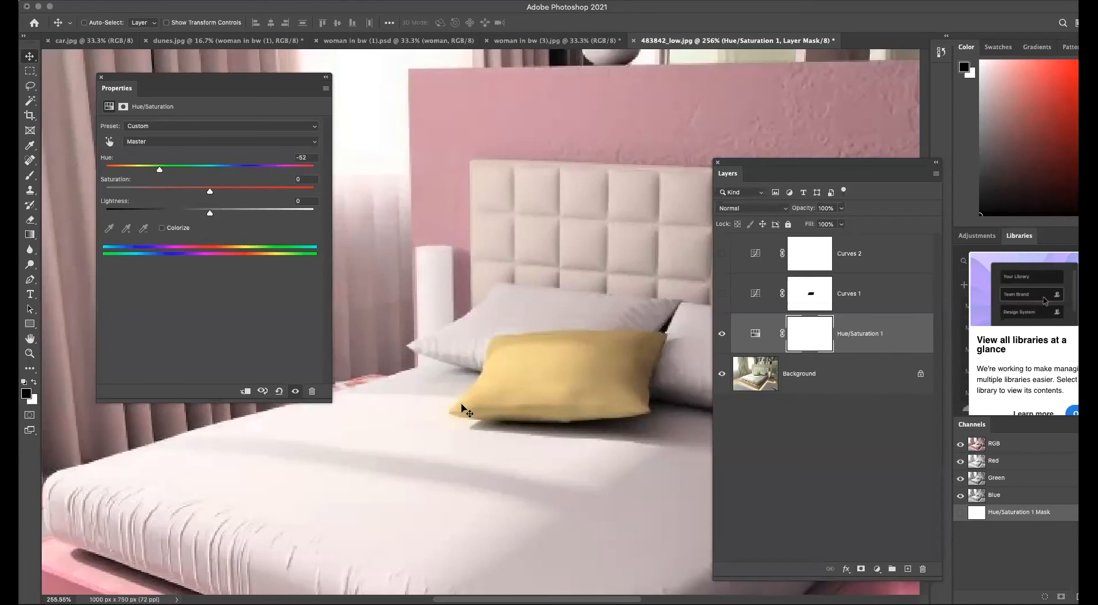
left_click_drag(159, 170, 209, 173)
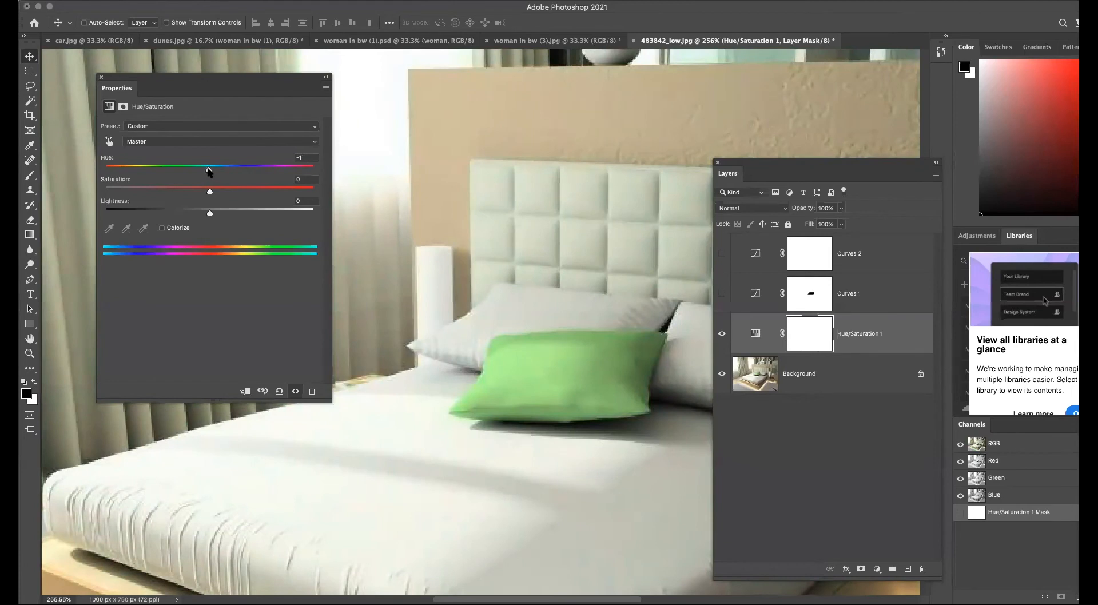
Lower the Saturation fully to -100, then raise it to -37.
left_click_drag(210, 194, 80, 195)
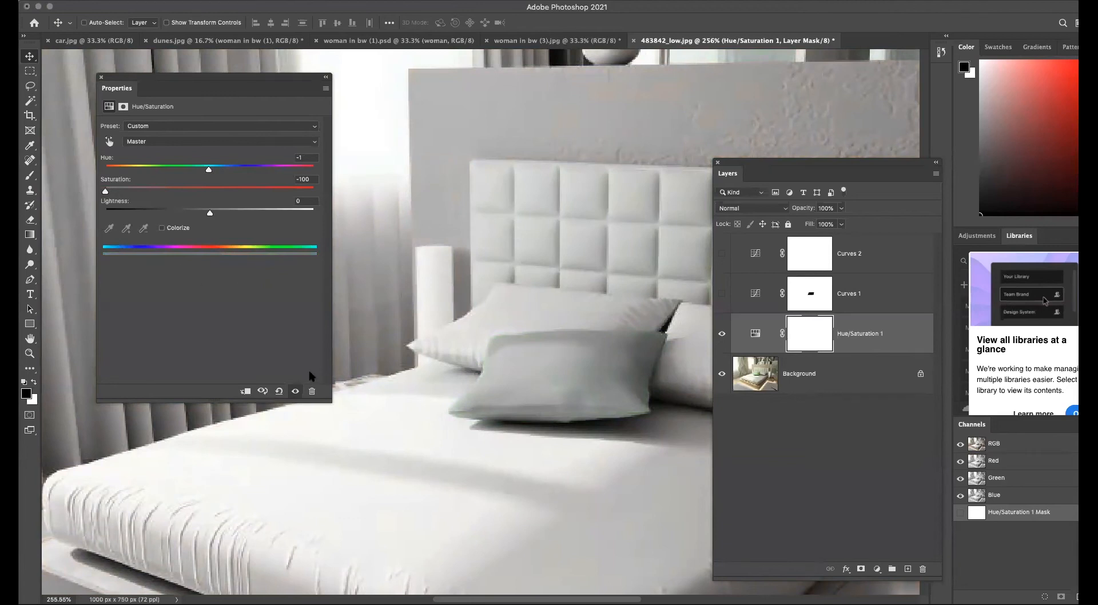
left_click_drag(106, 191, 174, 192)
left_click(176, 192)
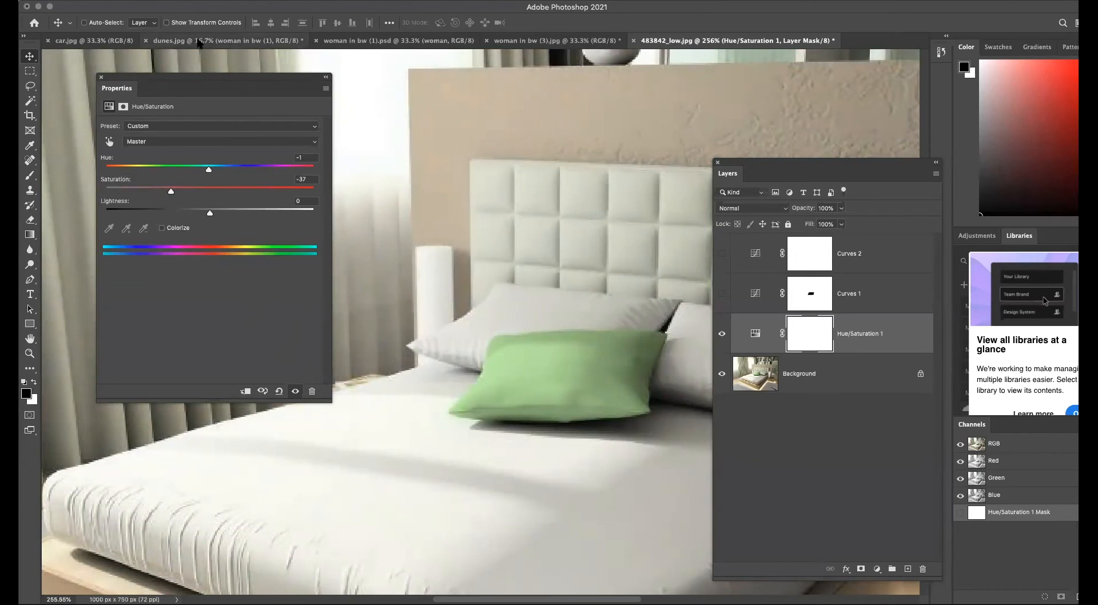
In the dunes document, hide the woman in bw (1) layer, then return to the bedroom photo.
left_click(109, 41)
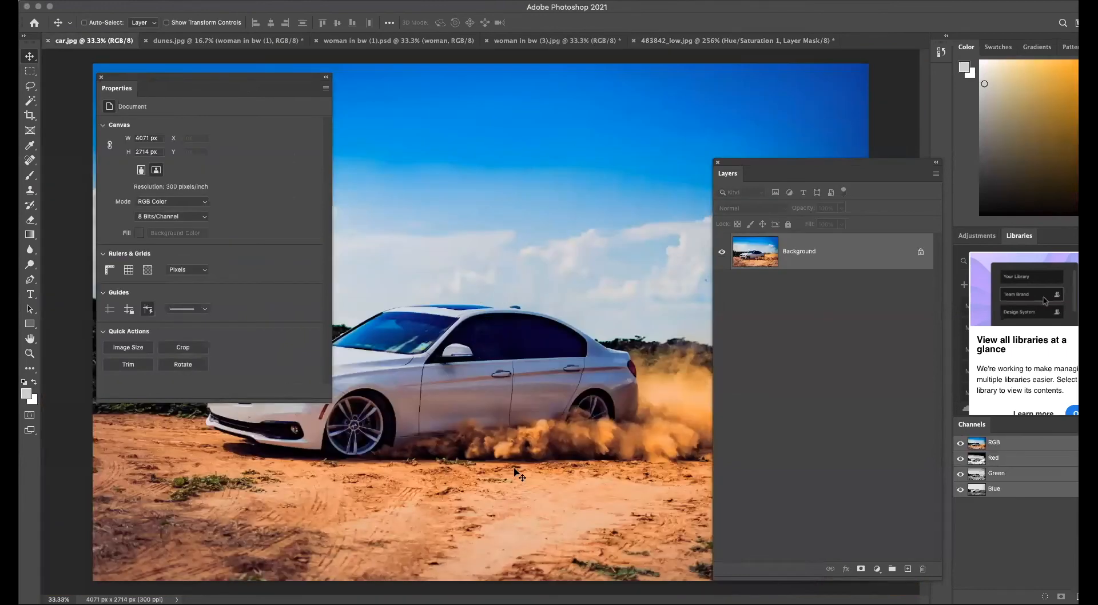
left_click(228, 41)
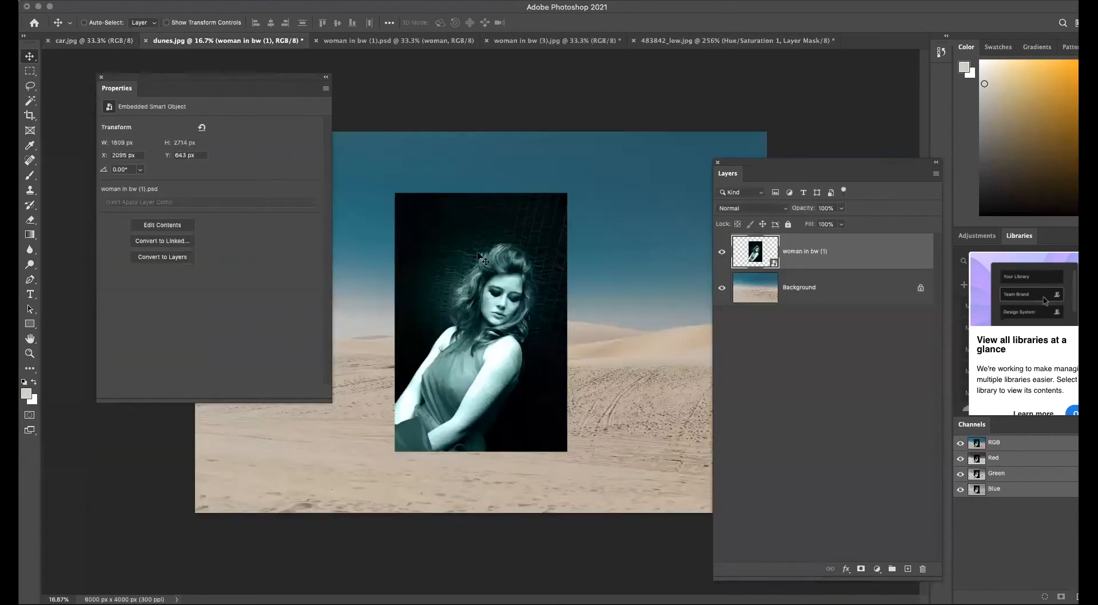
left_click(722, 252)
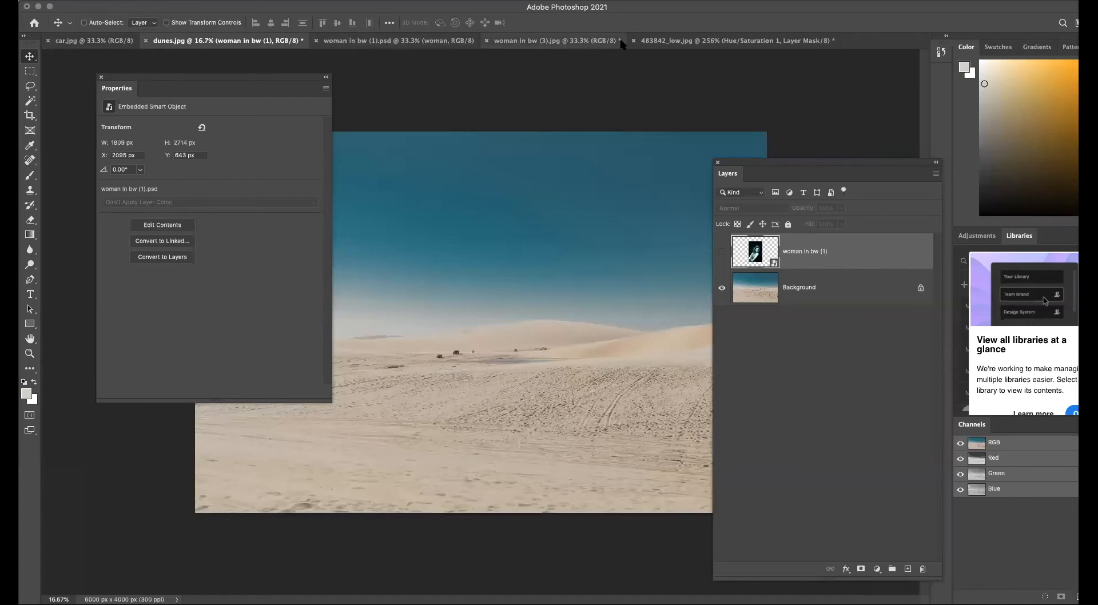
left_click(686, 41)
Hide the Hue/Saturation 1 layer and select the Background layer.
left_click_drag(217, 79, 189, 83)
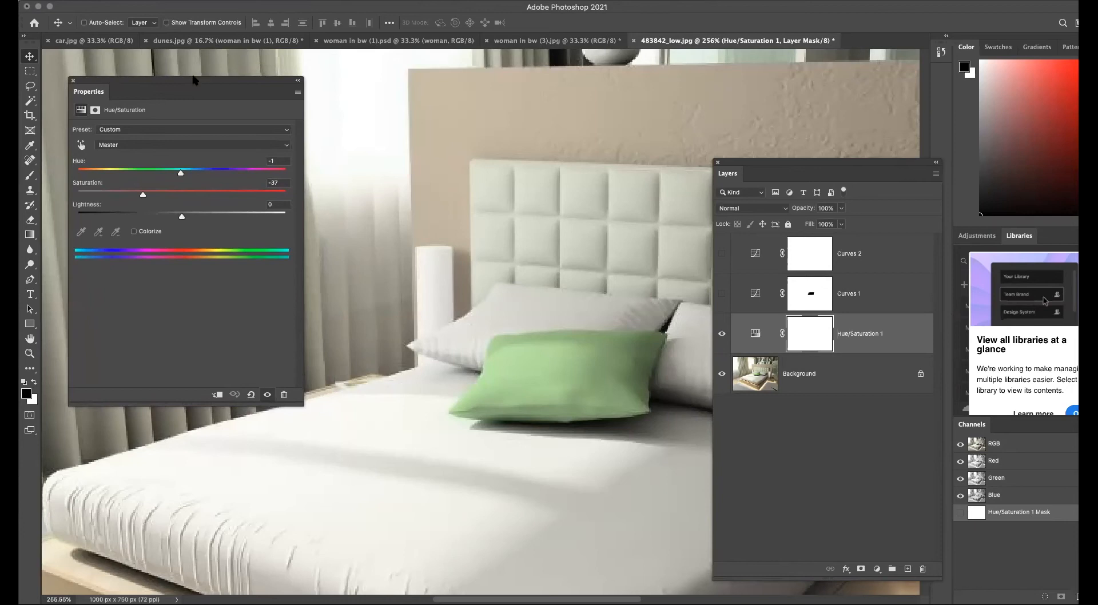
left_click_drag(174, 85, 208, 76)
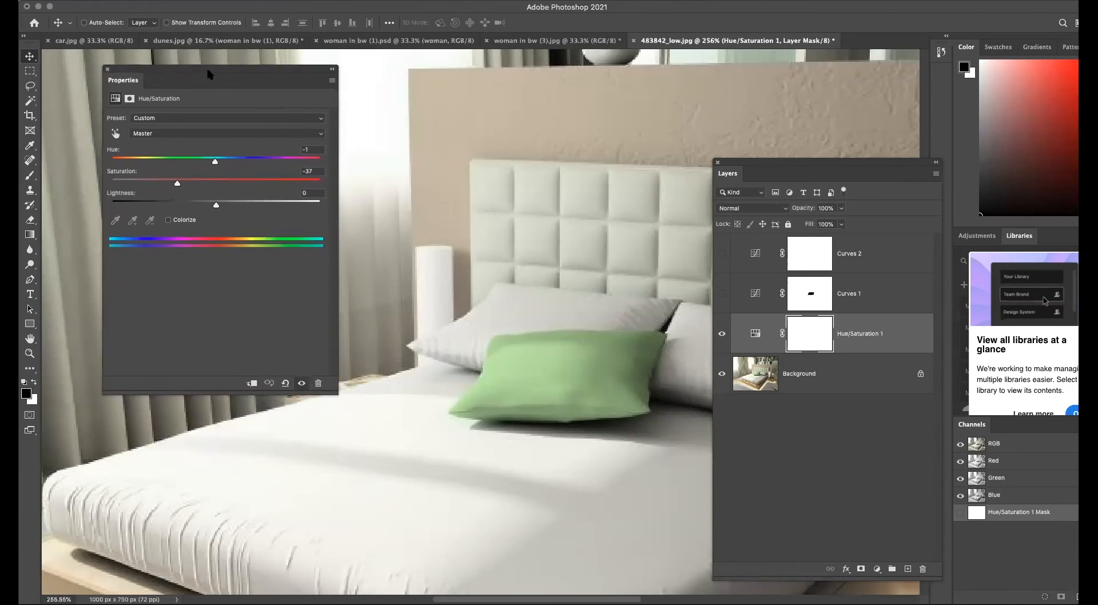
left_click(108, 72)
left_click_drag(776, 163, 753, 85)
left_click(698, 257)
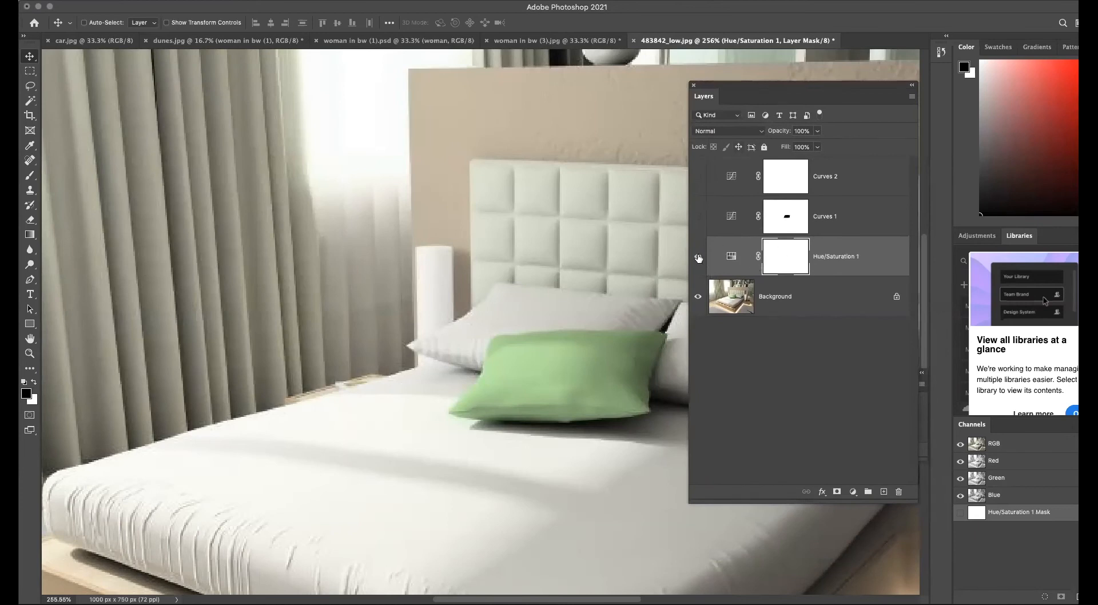
left_click(830, 299)
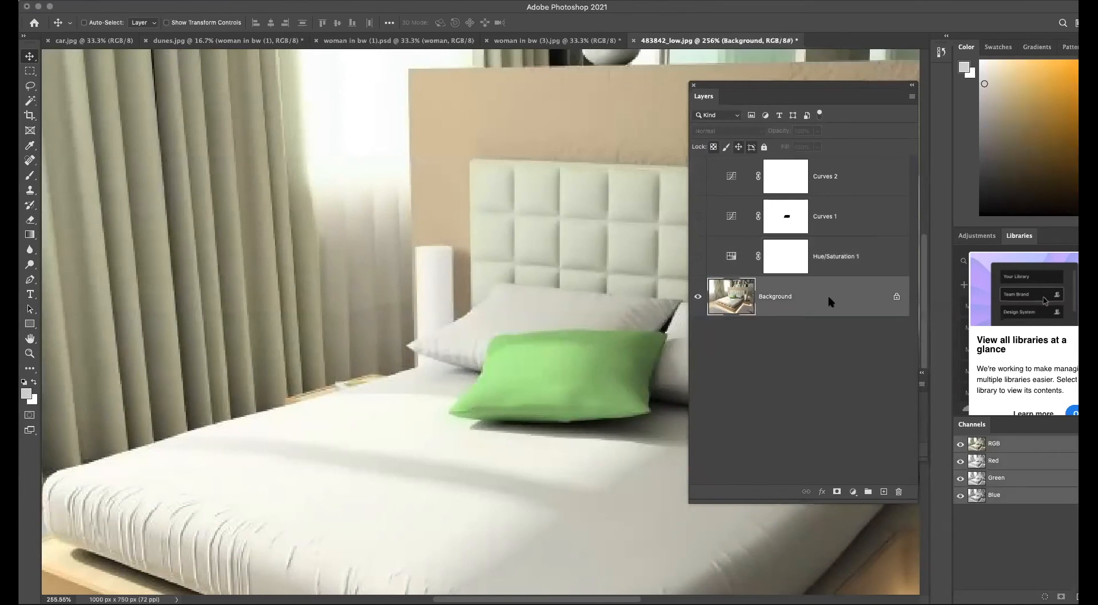
Add a Black & White adjustment layer above the Background layer.
left_click(853, 492)
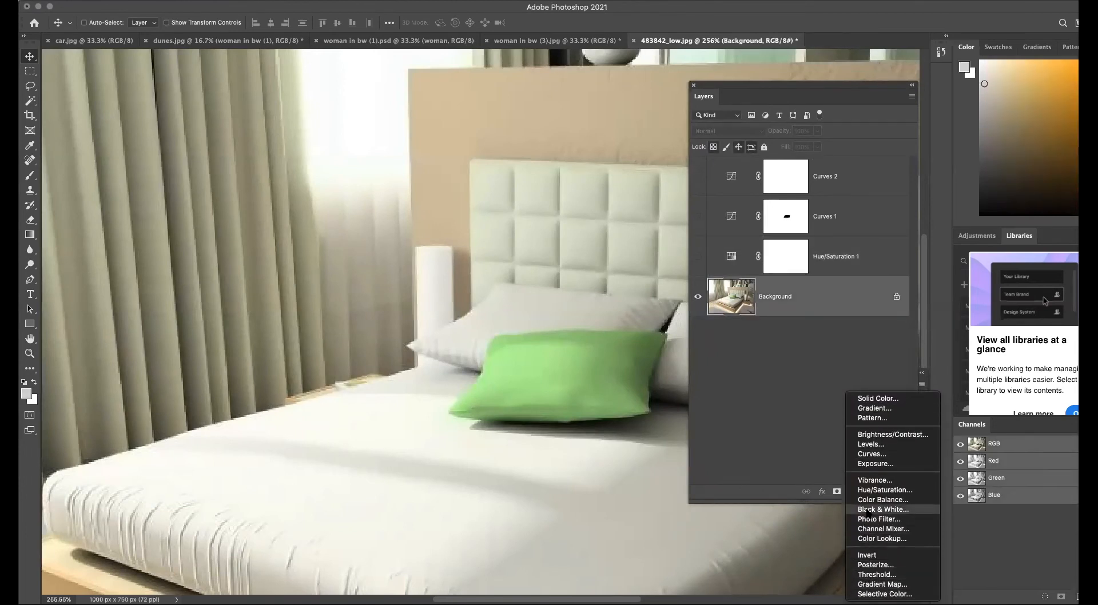
left_click(867, 510)
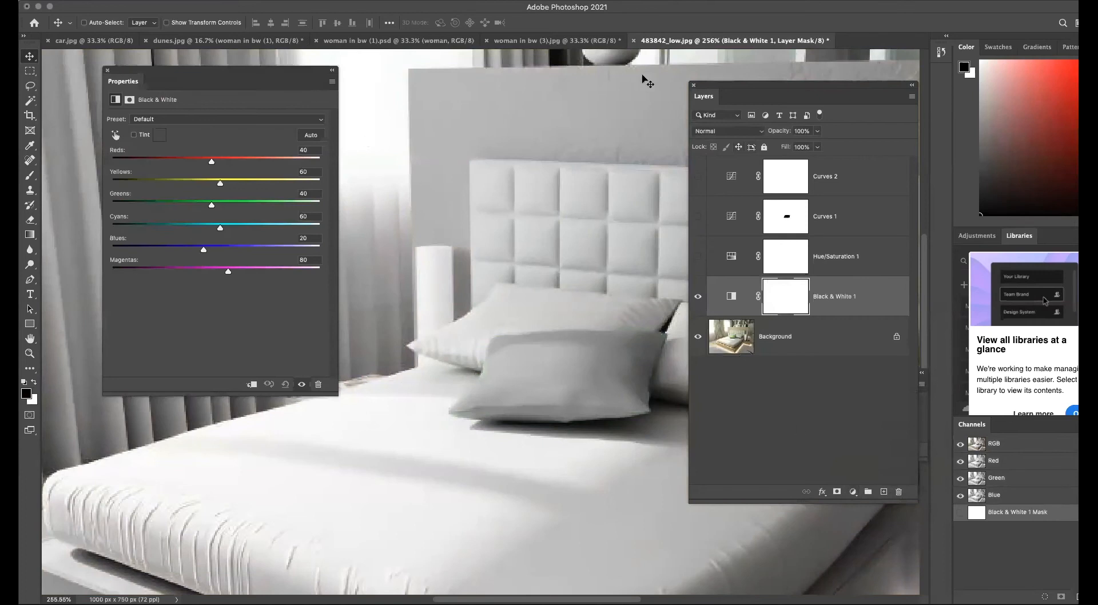
left_click_drag(727, 80, 807, 106)
mouse_move(242, 73)
left_mouse_down()
mouse_move(201, 61)
mouse_move(231, 69)
left_mouse_up()
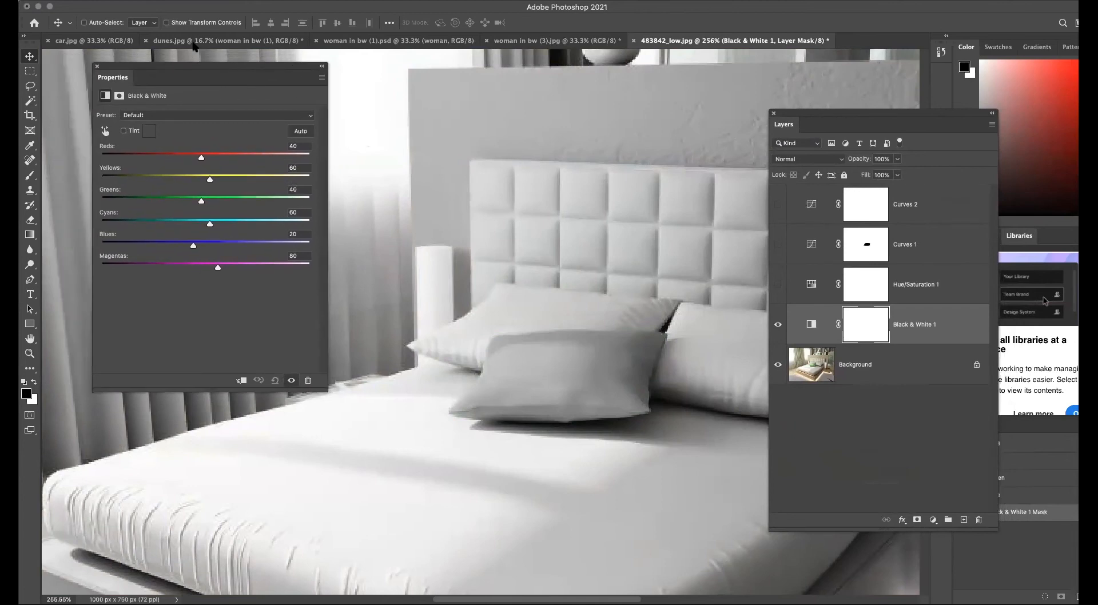
left_click(124, 1)
mouse_move(135, 6)
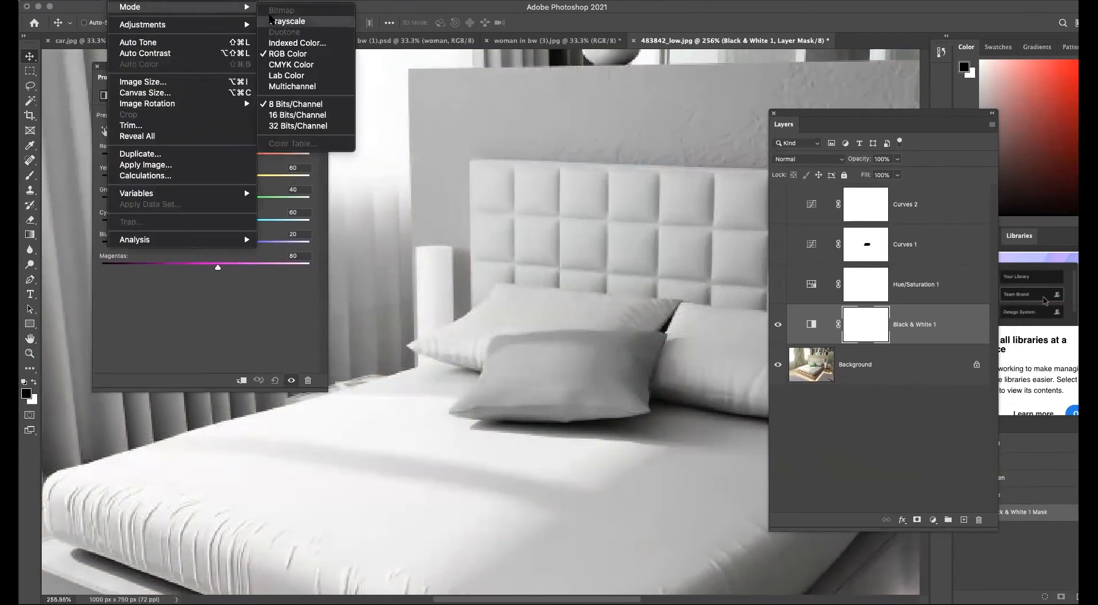
left_click(165, 200)
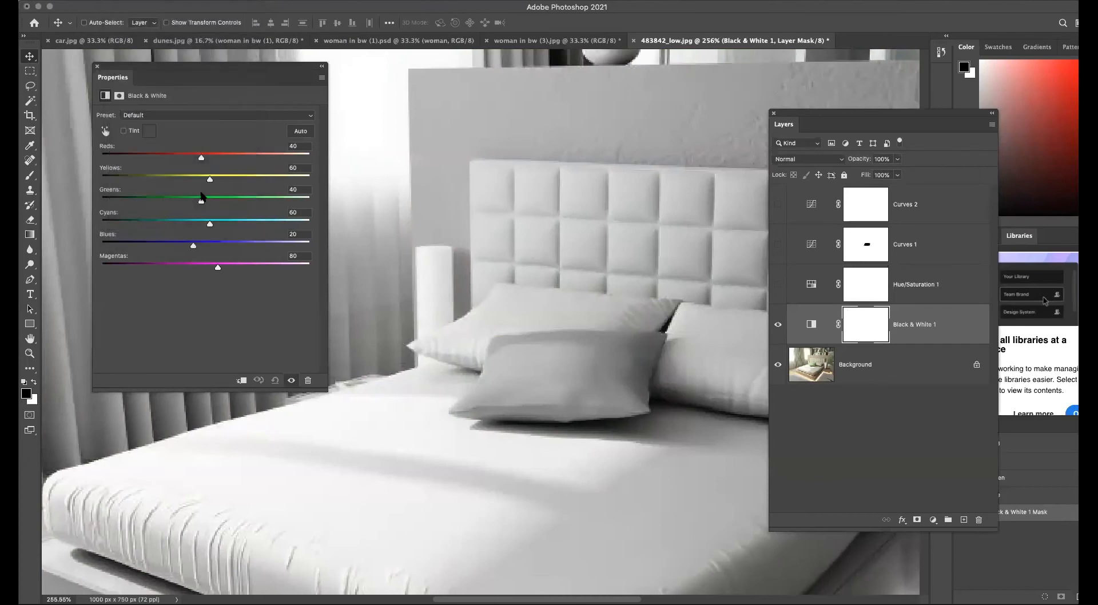
Set the Black & White sliders to Reds 77, Yellows 16, Greens 33, Cyans -23, Blues -56, Magentas 68.
left_click_drag(210, 179, 162, 248)
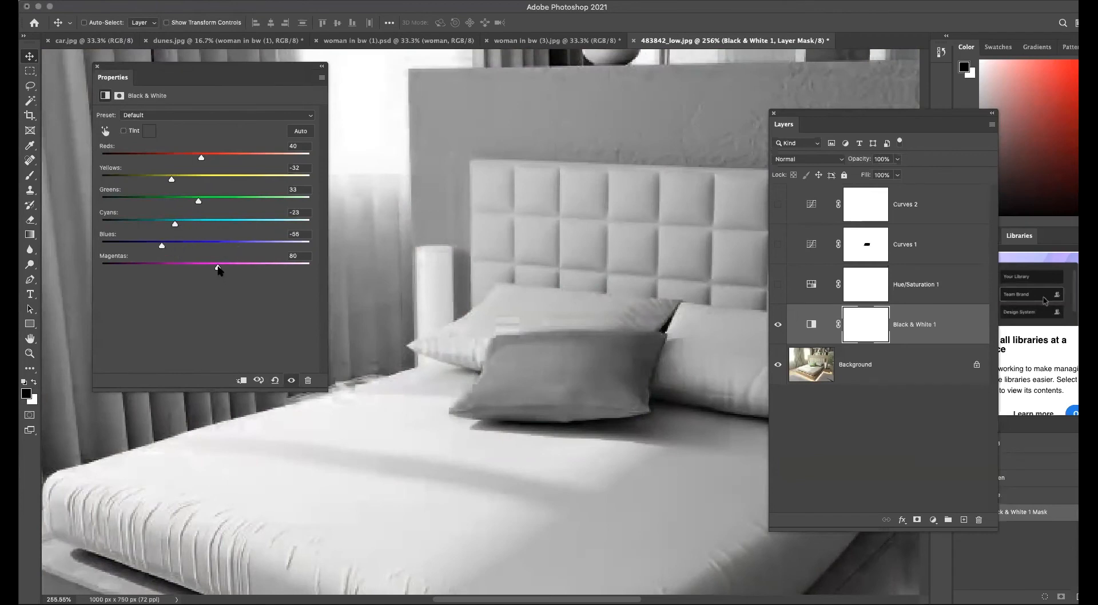
left_click_drag(264, 271, 212, 271)
left_click_drag(201, 158, 196, 189)
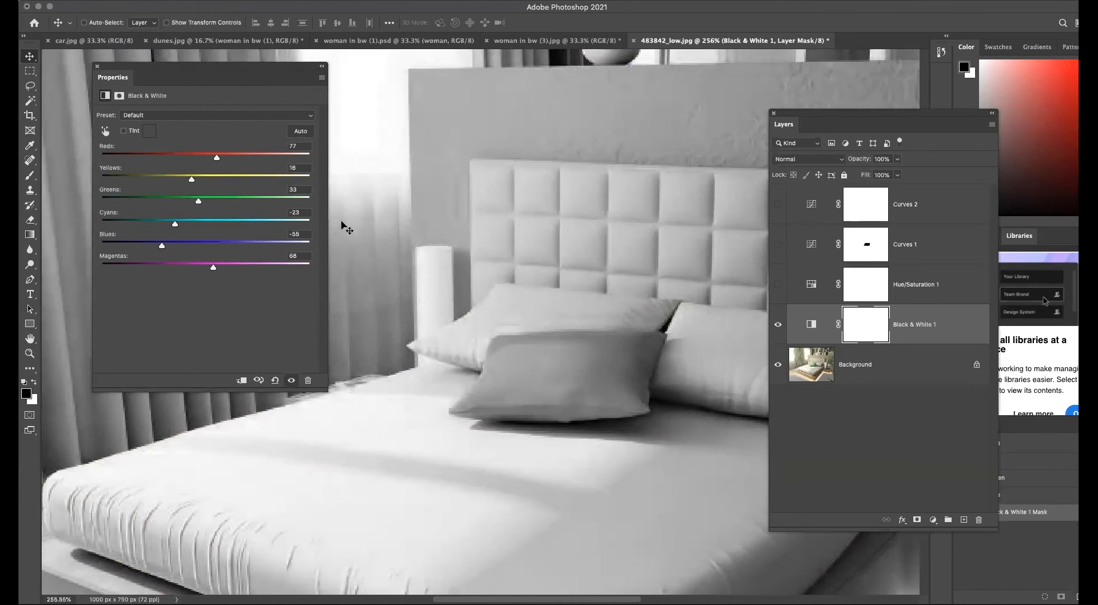
Hide the Black & White 1 adjustment layer.
left_click(97, 66)
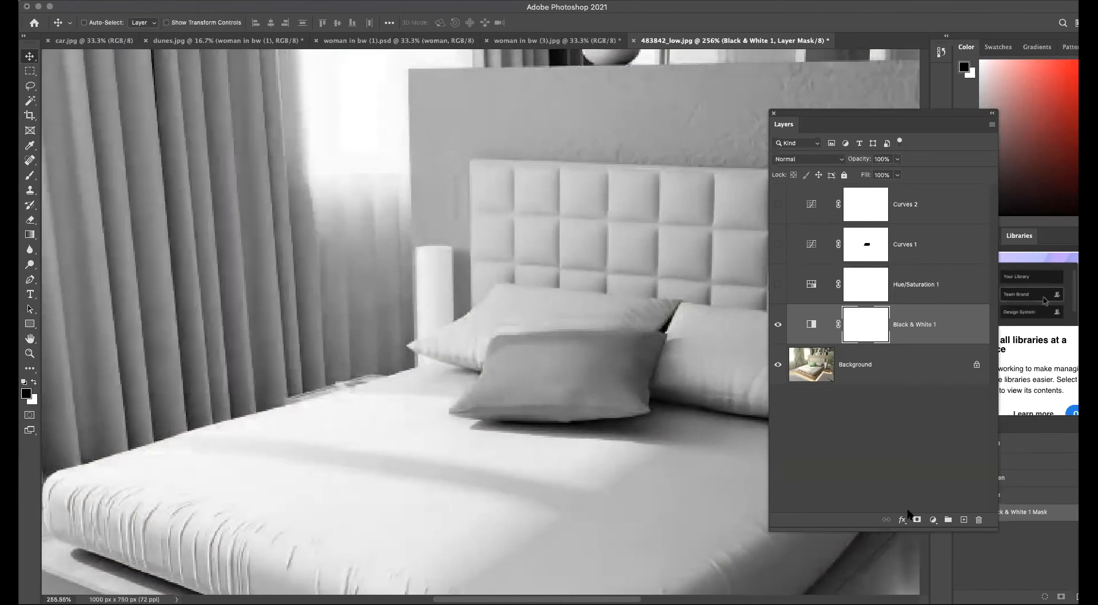
left_click_drag(821, 113, 676, 52)
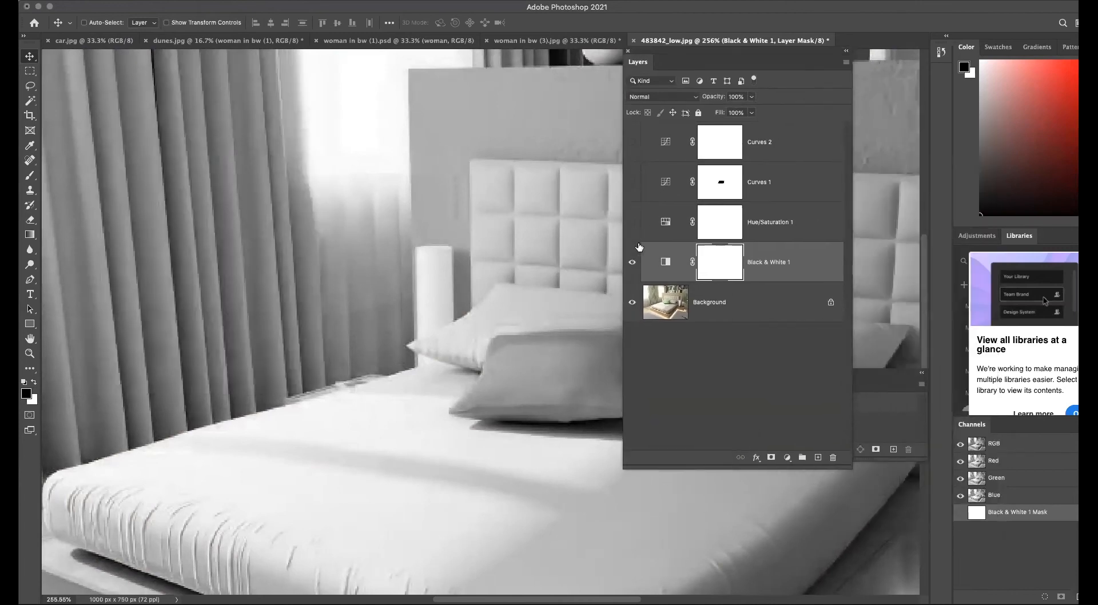
left_click(632, 264)
Add a Photo Filter adjustment layer above the Black & White layer.
left_click(787, 458)
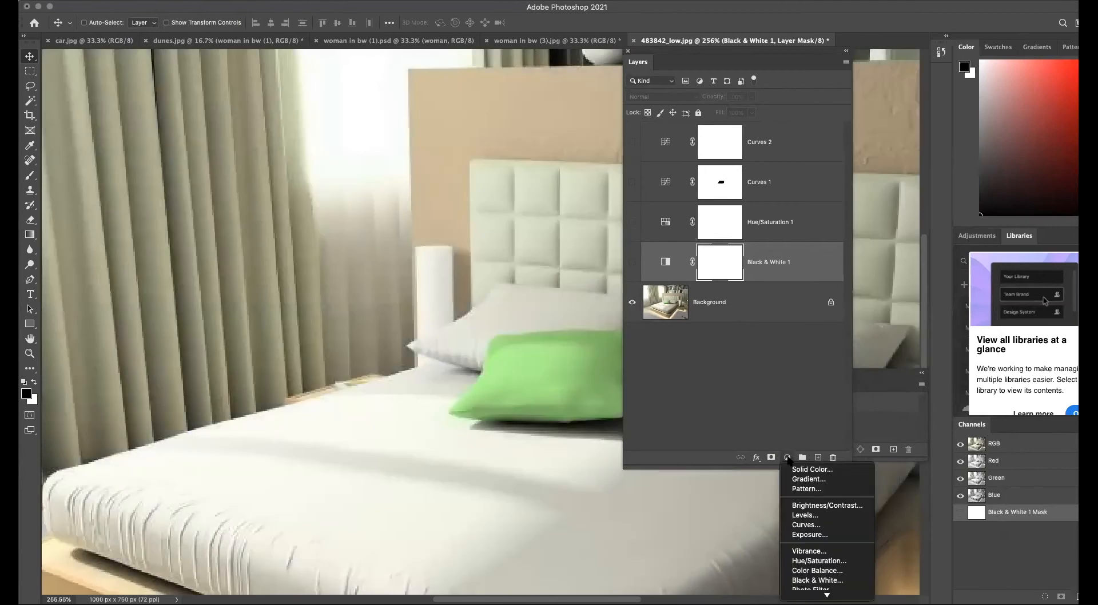
scroll(805, 541, "down", 5)
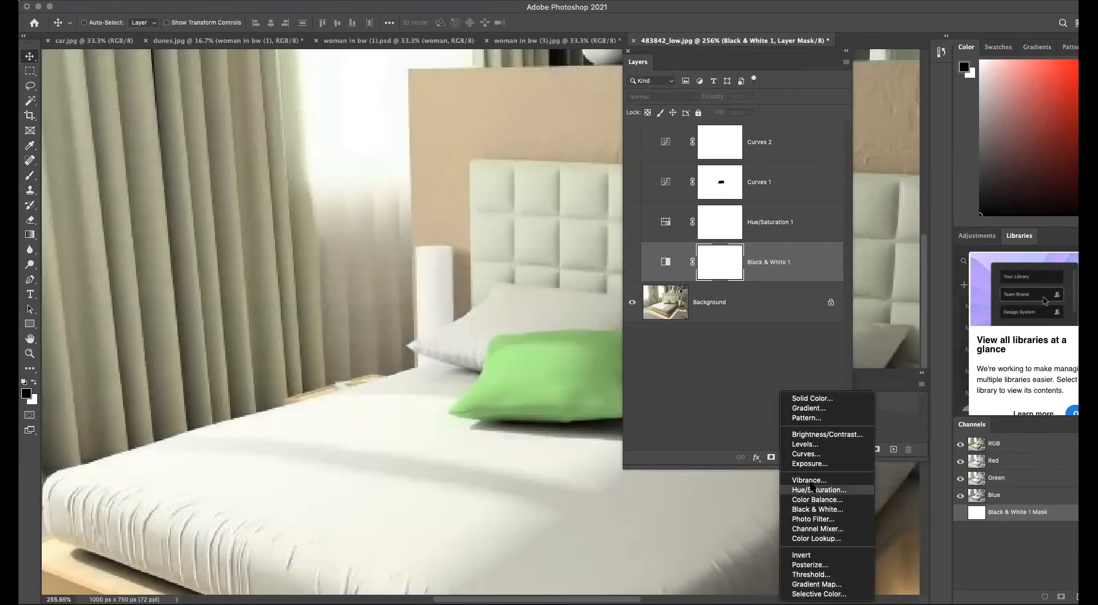
left_click(817, 519)
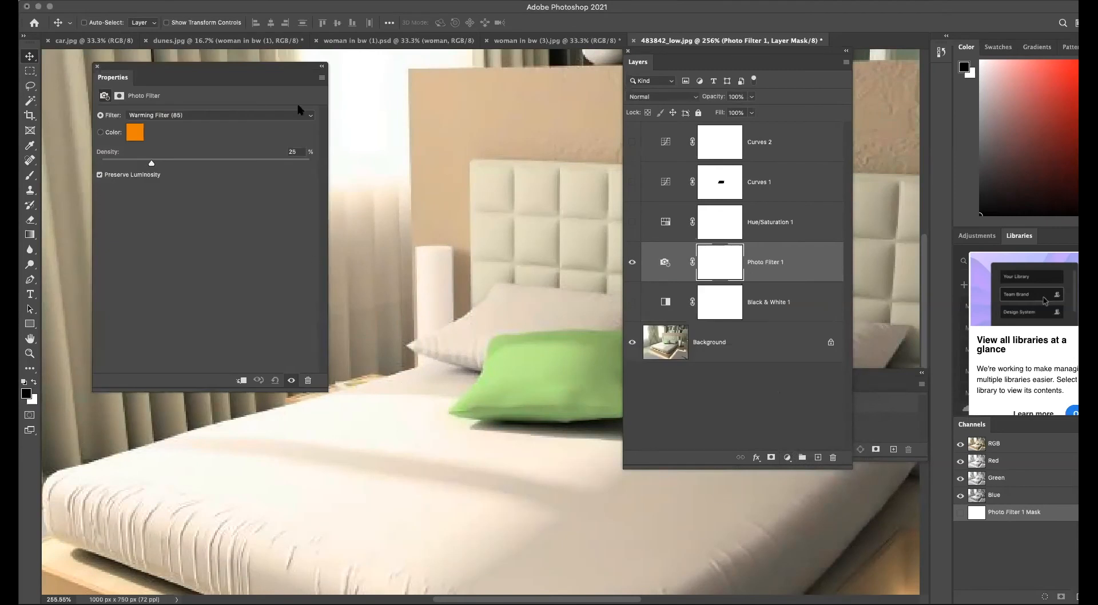
Set the Photo Filter's filter to Underwater, then hide the Photo Filter layer.
left_click(309, 115)
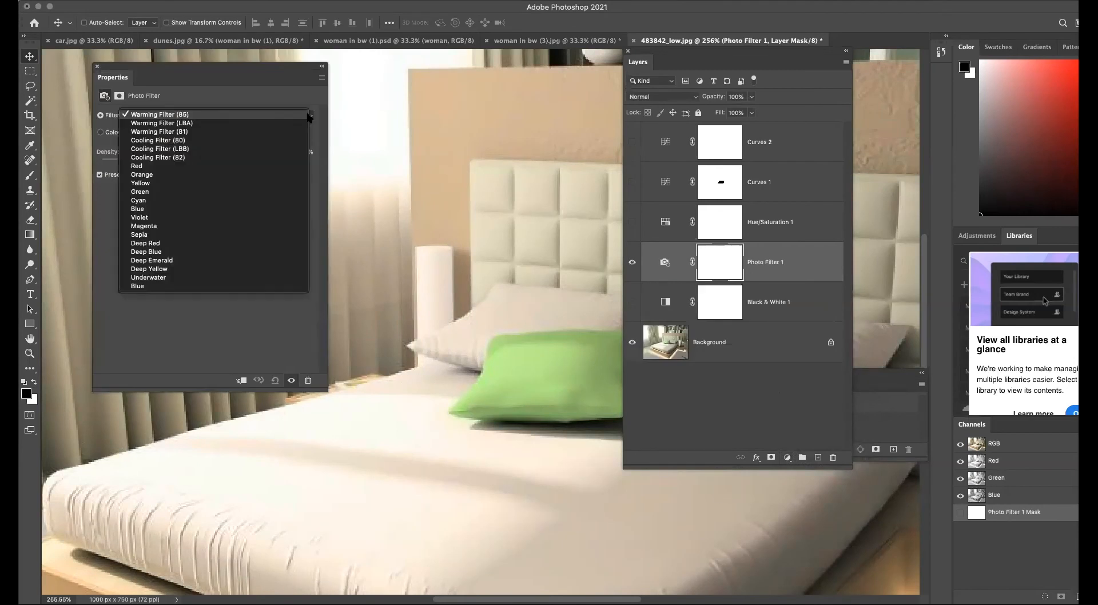
left_click(221, 183)
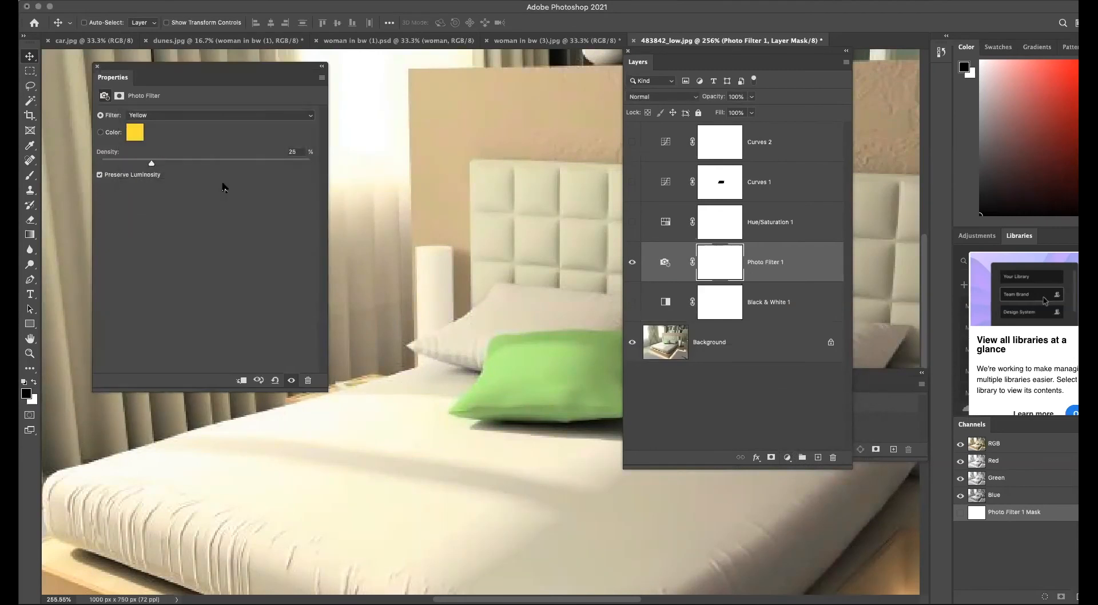
left_click(312, 117)
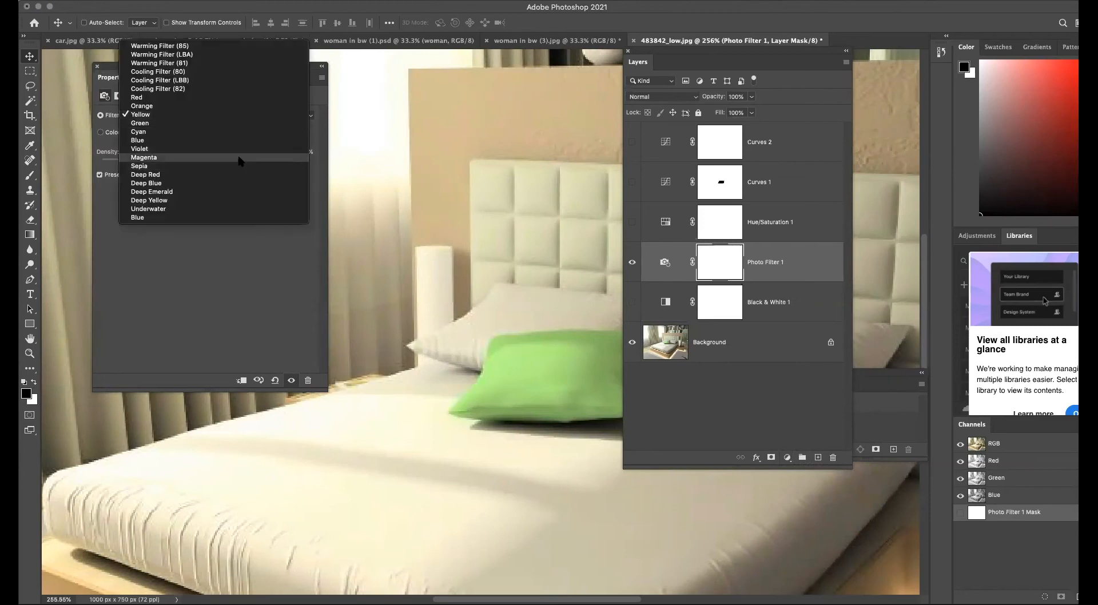
left_click(240, 158)
left_click(310, 116)
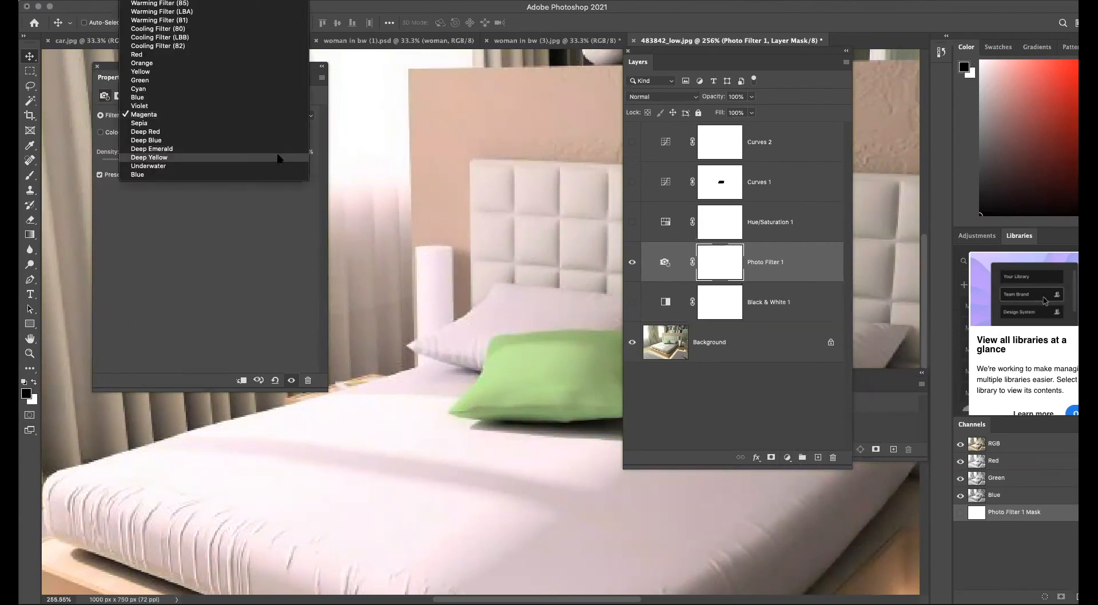
left_click(280, 150)
left_click(309, 116)
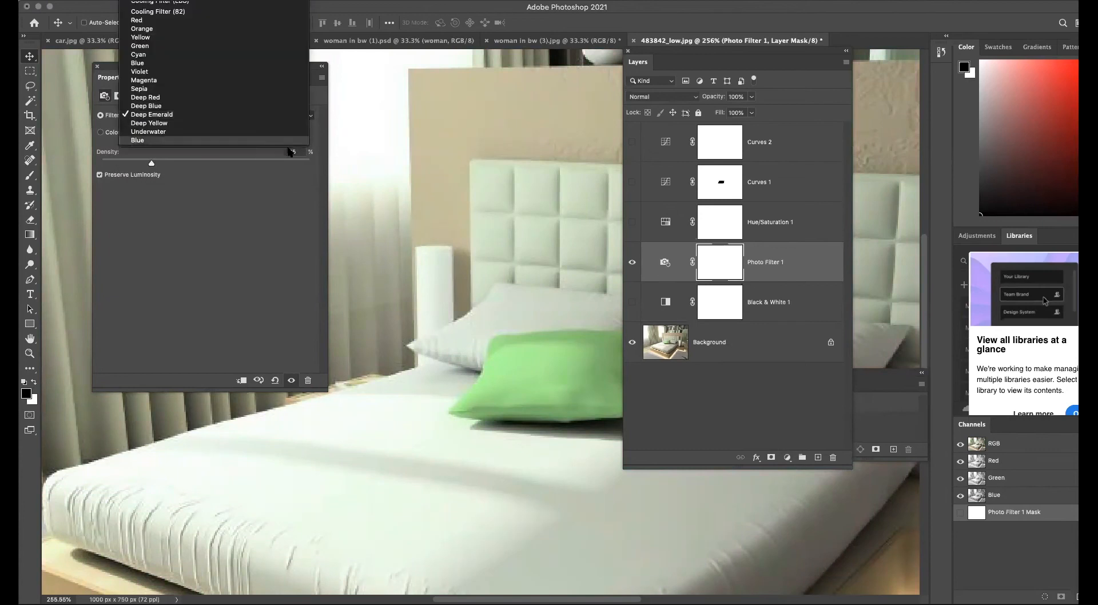
key("Return")
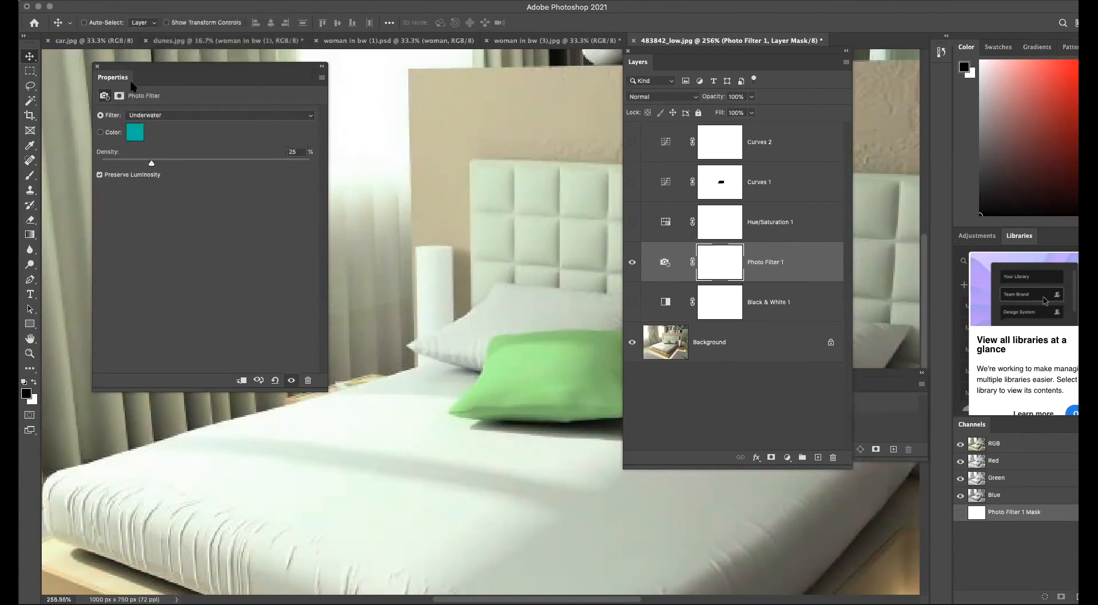
left_click(632, 263)
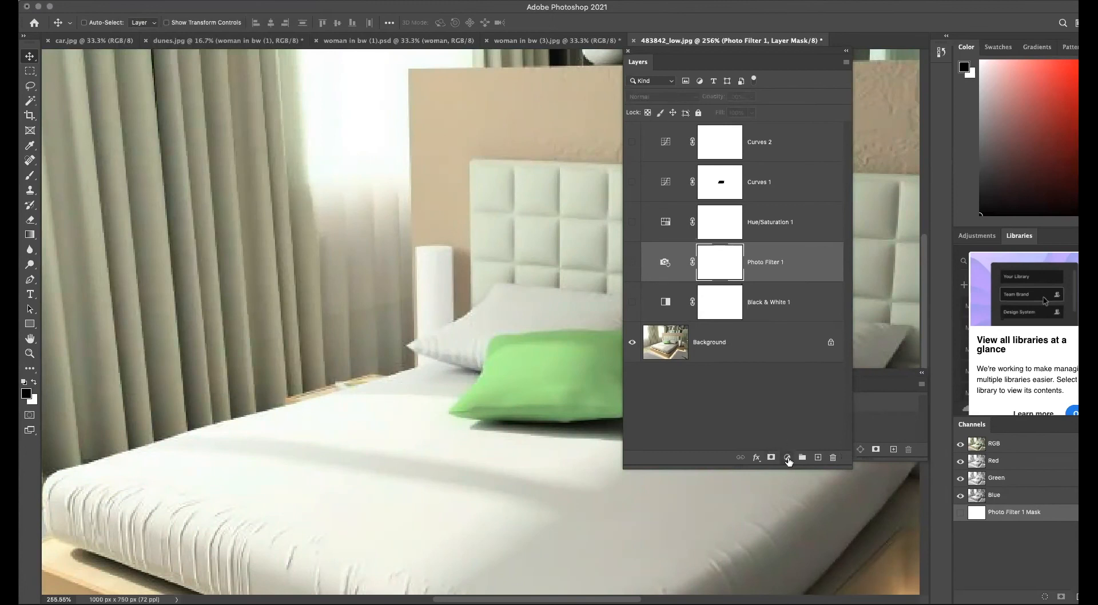
Add a Posterize adjustment layer above the Photo Filter layer.
left_click(788, 458)
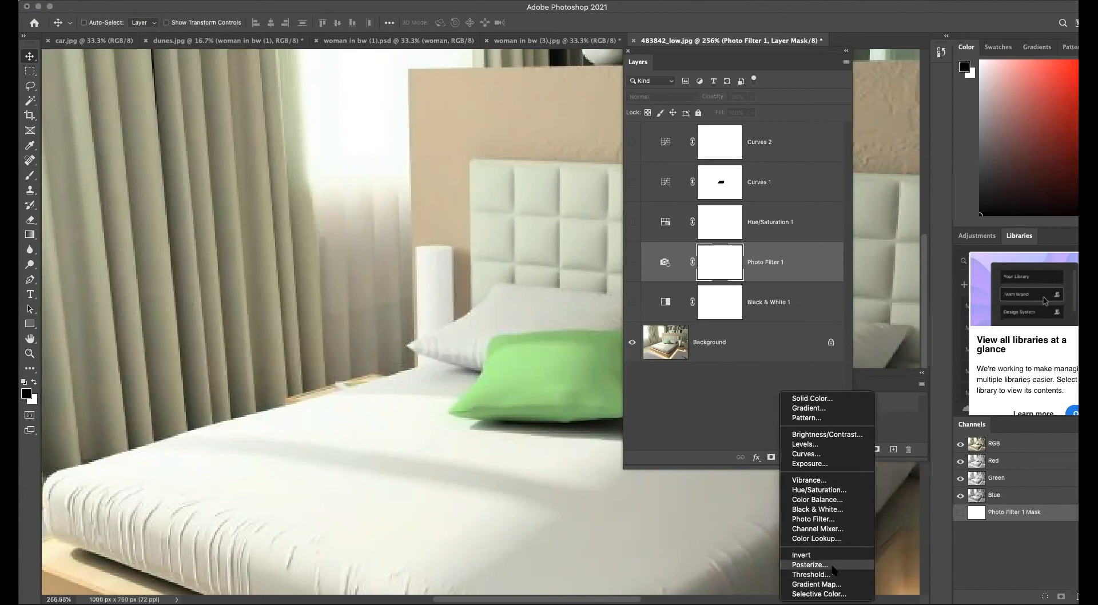
left_click(810, 565)
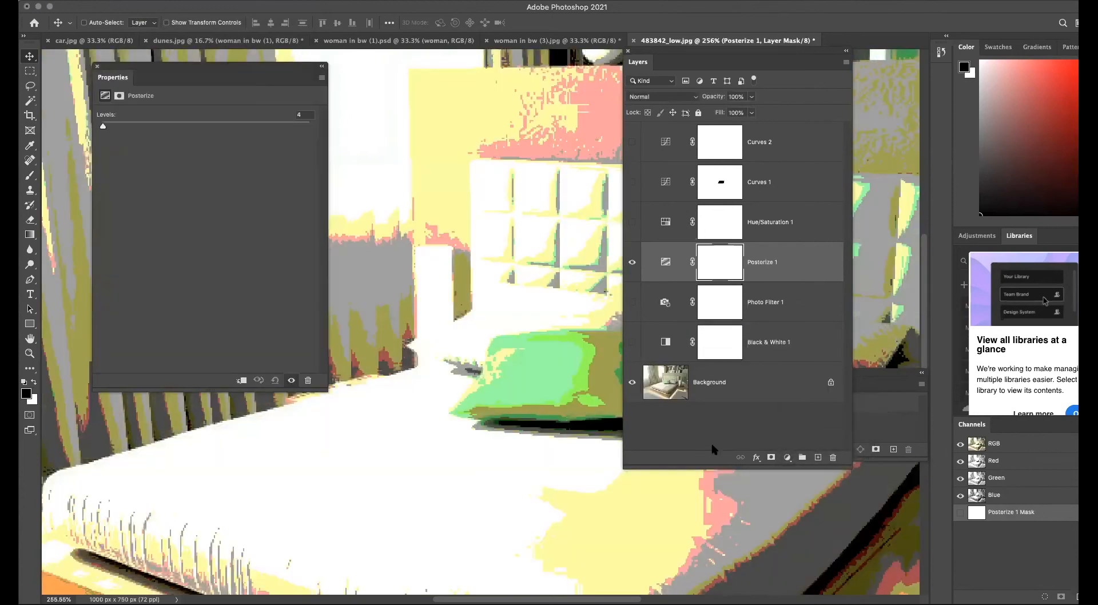
Convert the Background into an editable Layer 0 and duplicate it.
double_click(699, 383)
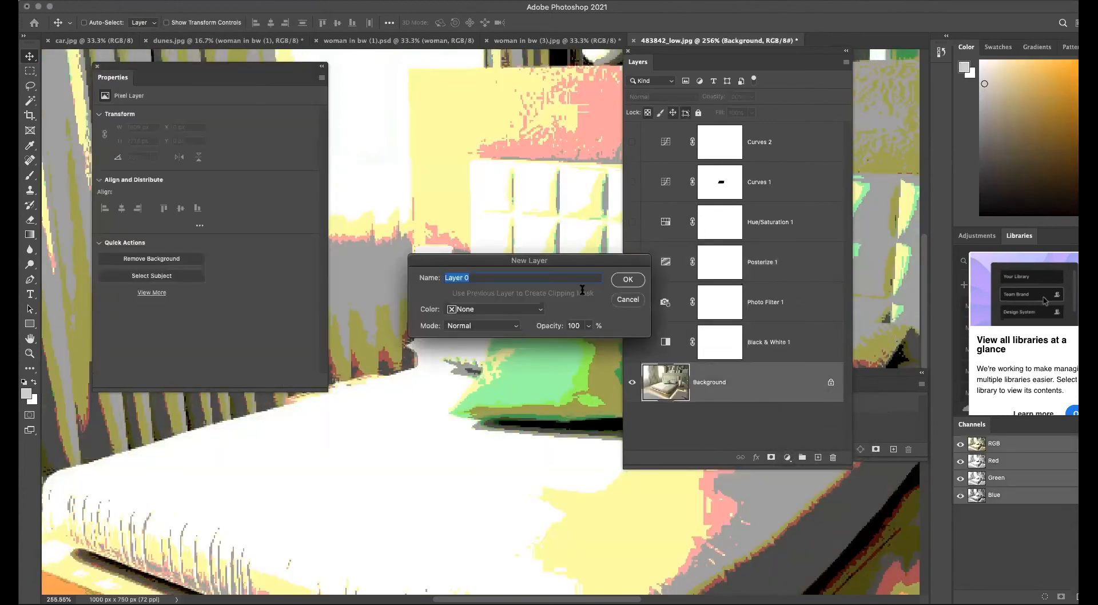
left_click(625, 280)
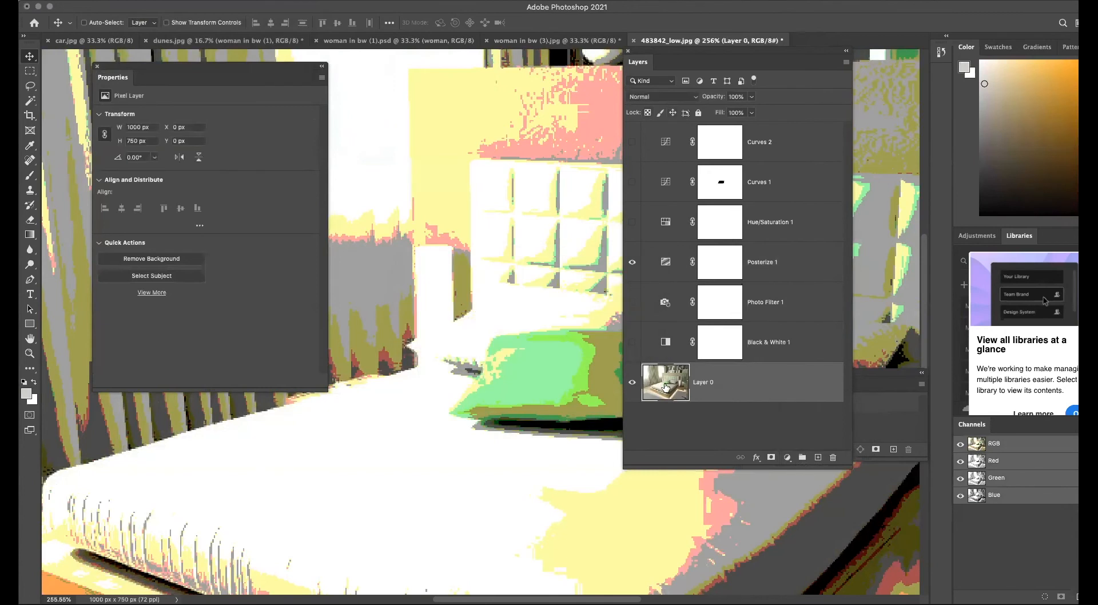
key("super+j")
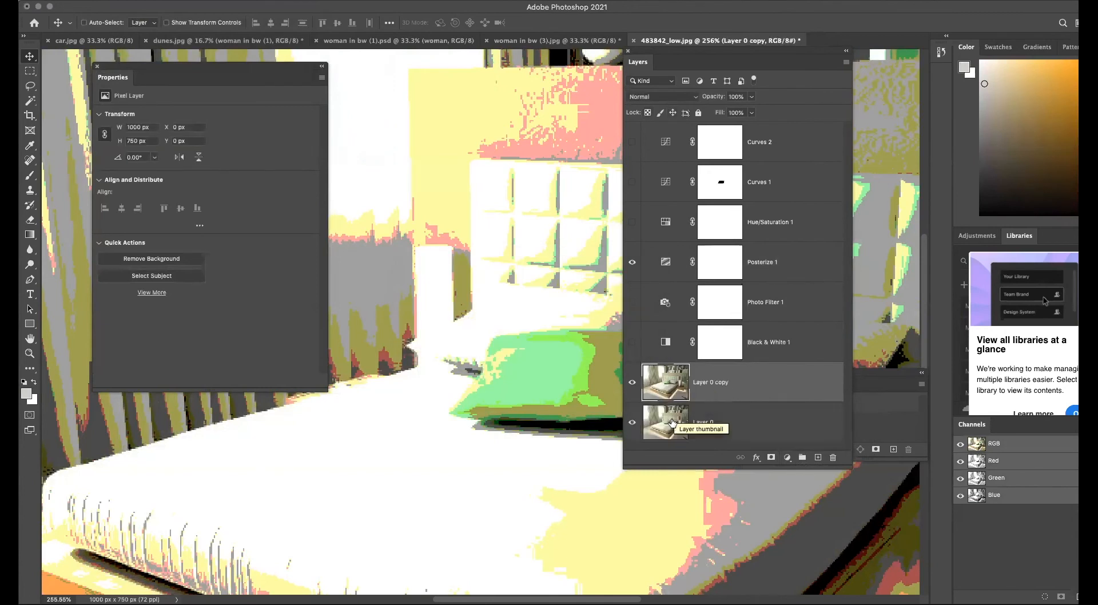
Move the Posterize layer down directly above Layer 0 copy and clip it to that layer.
left_click(673, 423)
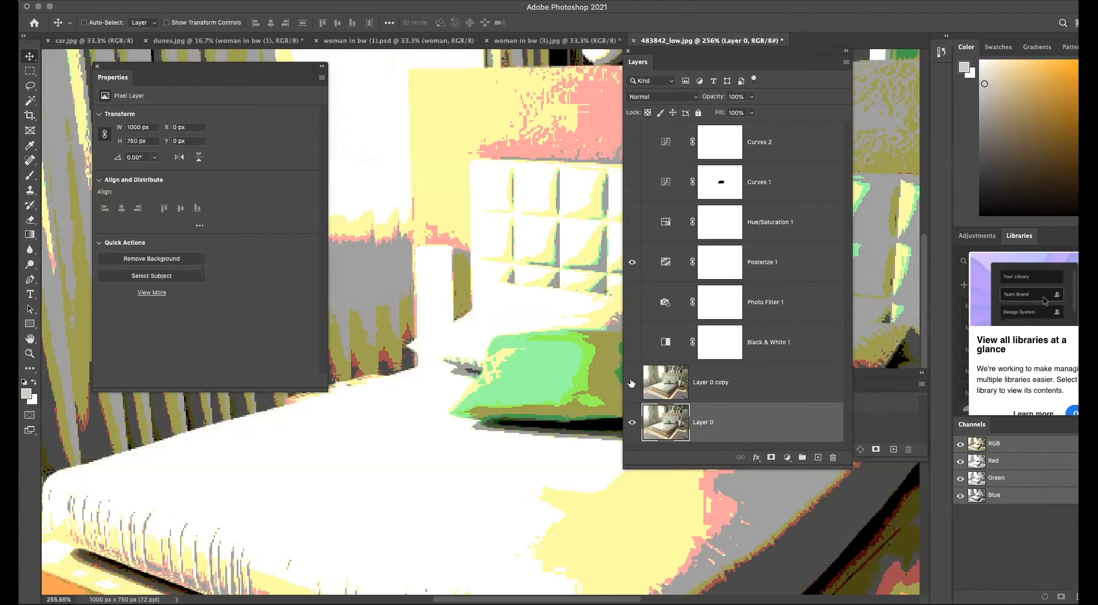
left_click(633, 422)
left_click(632, 382)
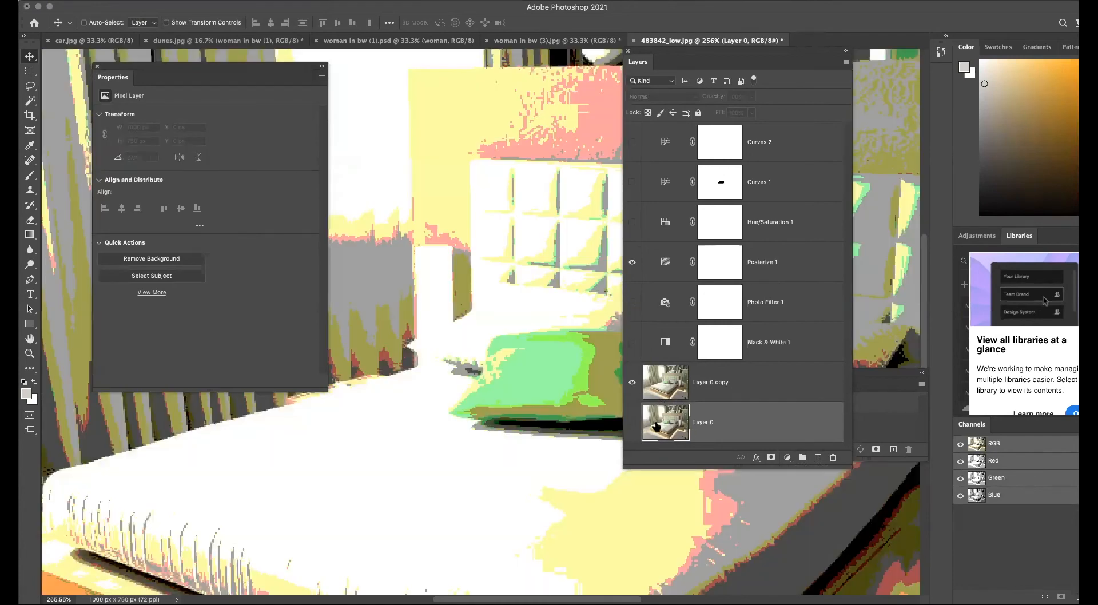
left_click_drag(670, 263, 667, 346)
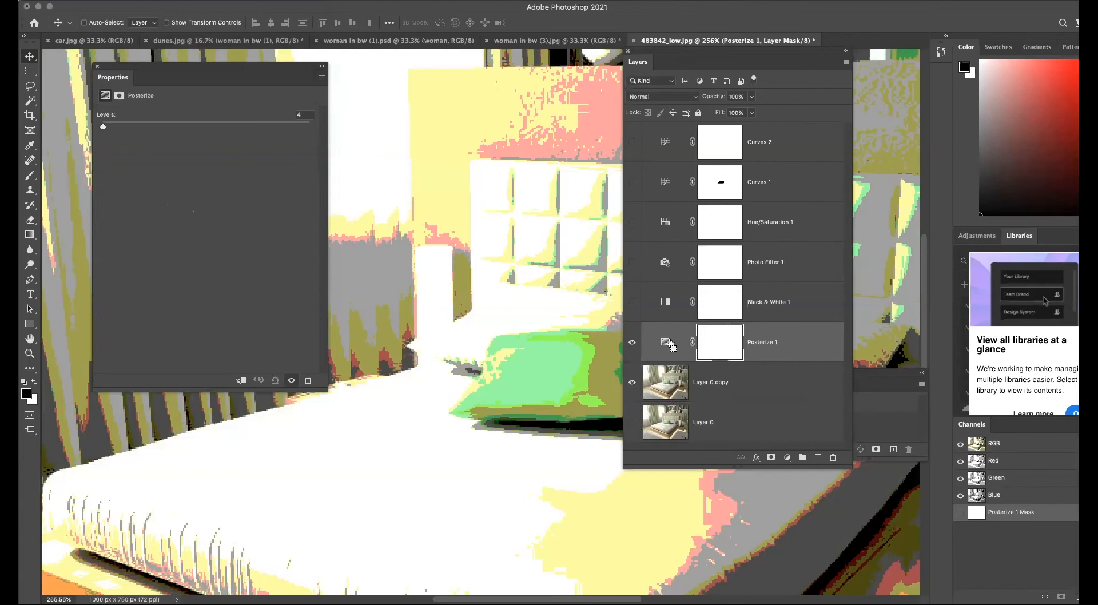
left_click(678, 356, "alt")
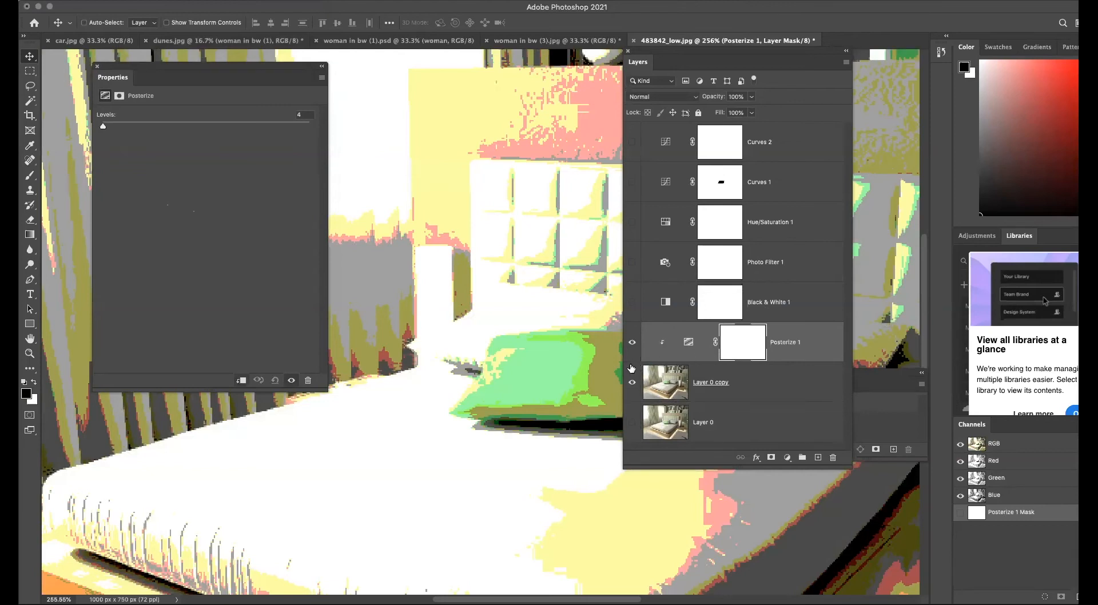
Set Layer 0 copy's opacity to 43%.
left_click(633, 382)
left_click(632, 422)
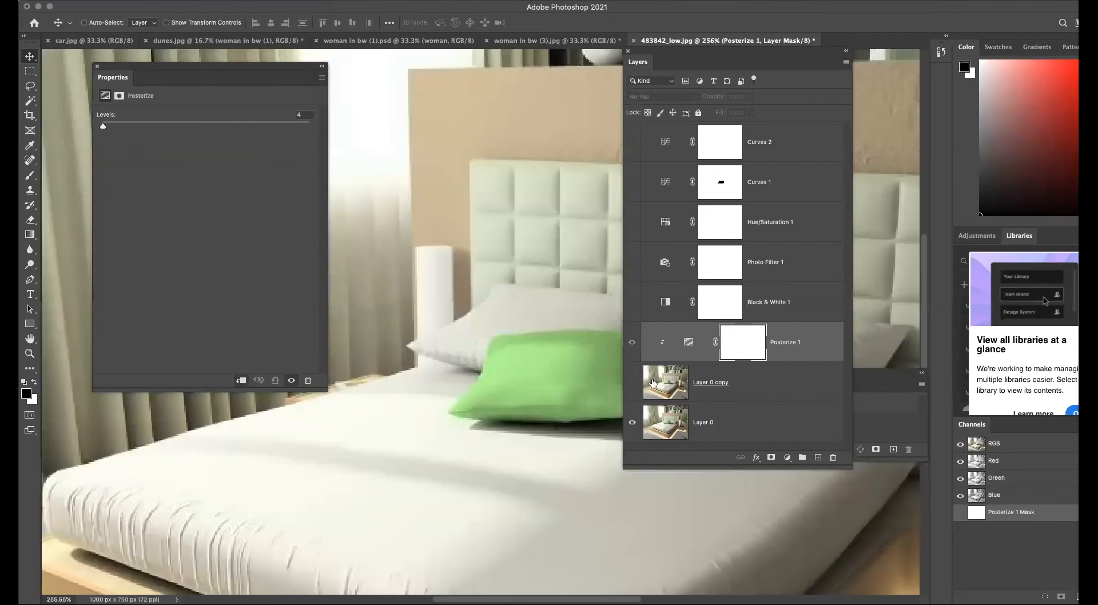
left_click(633, 383)
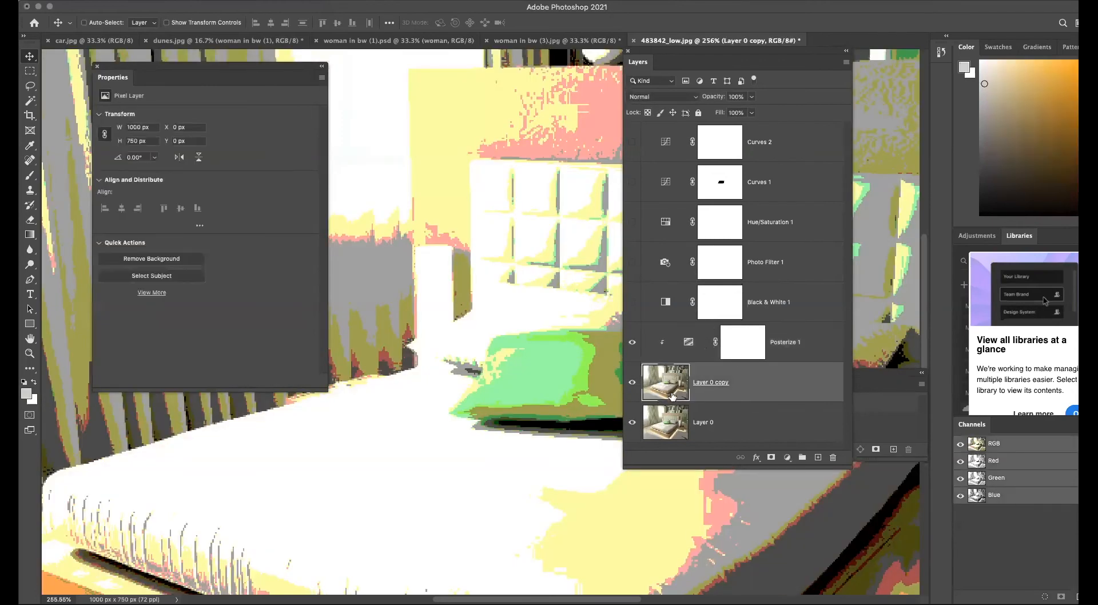
left_click(751, 97)
left_click_drag(753, 109, 722, 113)
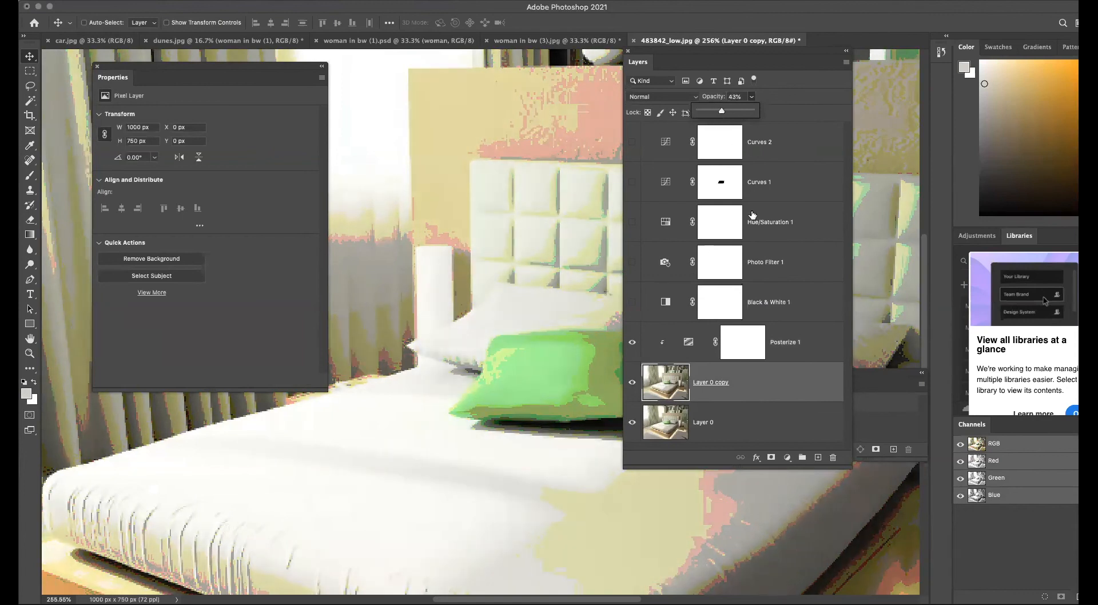
Hide the Posterize layer and add a clipped Threshold adjustment layer with a threshold level of 202.
left_click(633, 342)
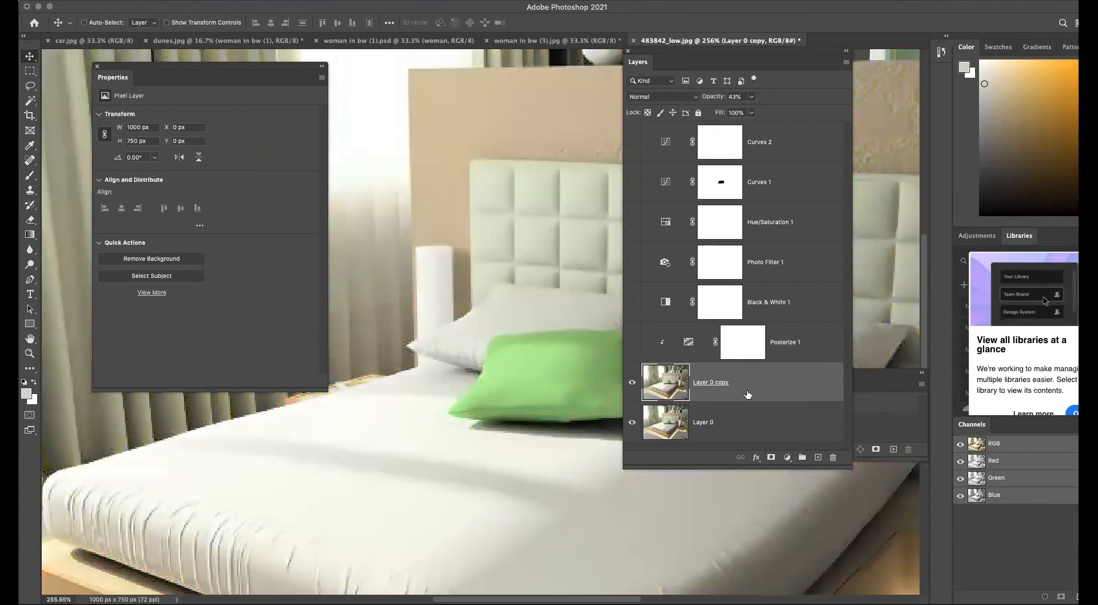
left_click(787, 458)
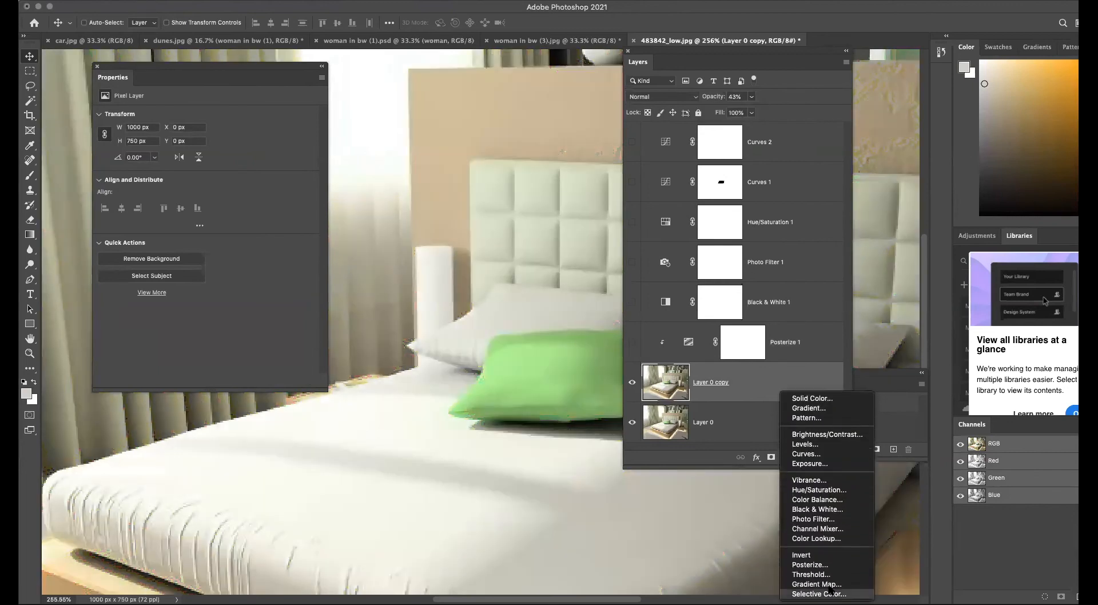
left_click(826, 575)
left_click(665, 381, "alt")
left_click_drag(204, 177, 248, 179)
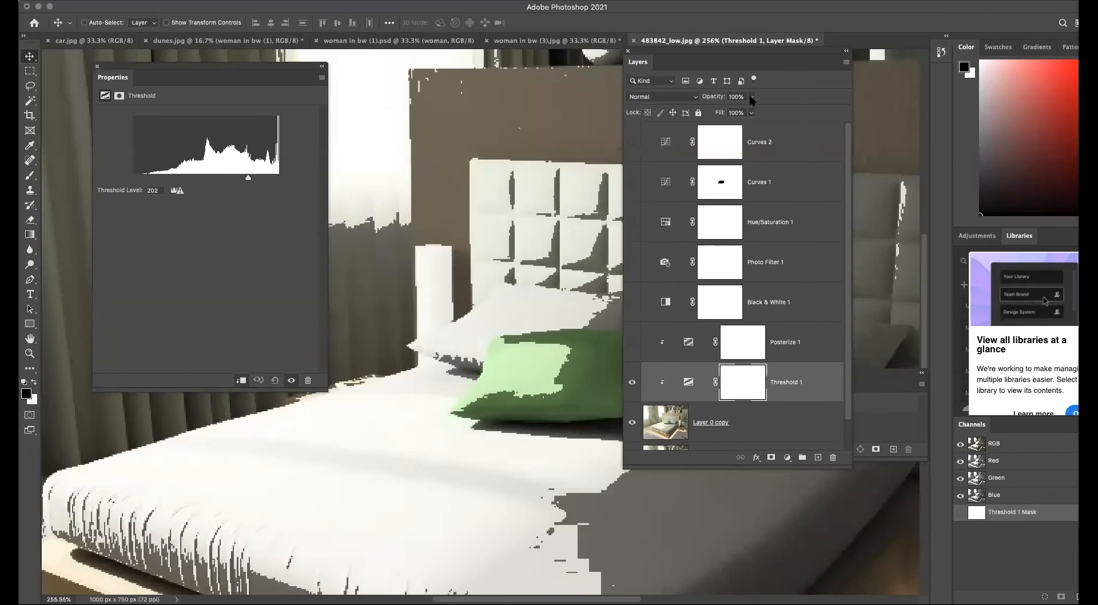
Set Layer 0 copy's opacity to 100% and its blend mode to Multiply.
left_click(685, 420)
key("4")
key("3")
left_click(751, 97)
left_click_drag(750, 110, 837, 114)
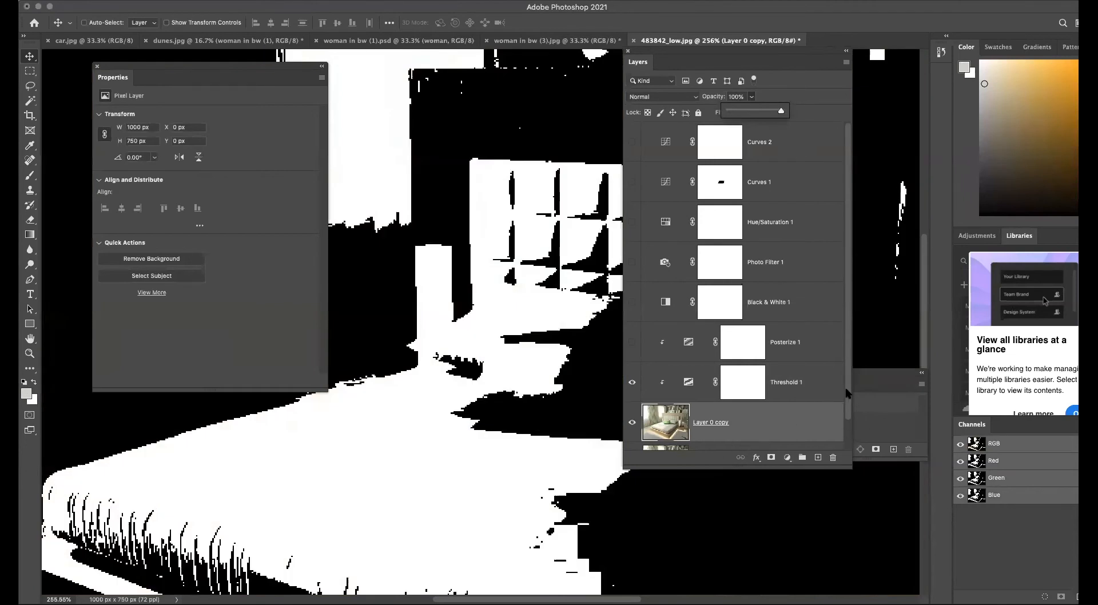
scroll(848, 395, "down", 1)
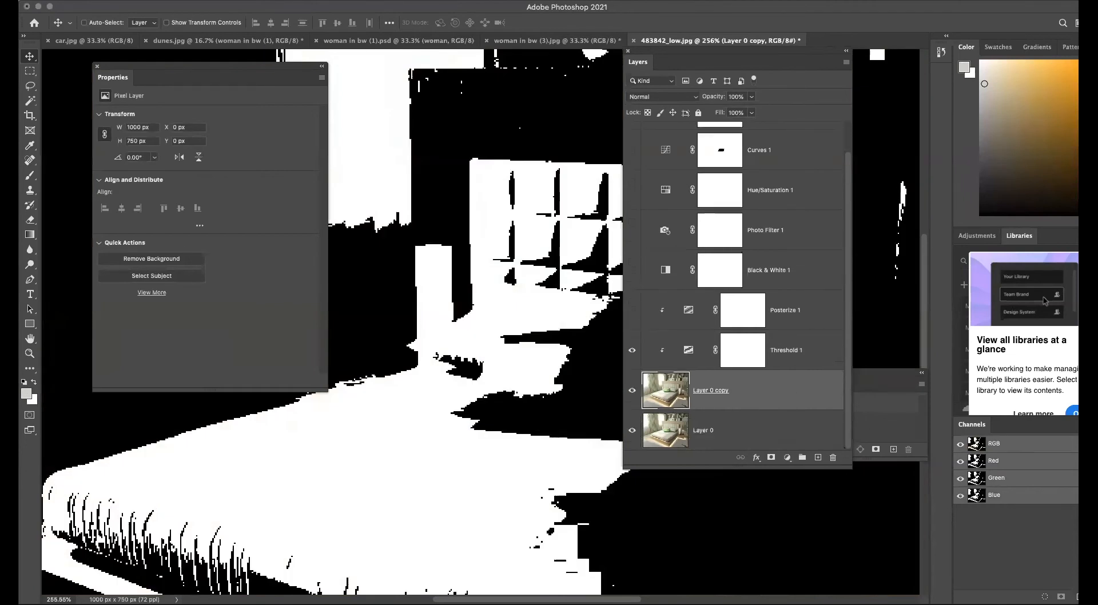
left_click(660, 98)
left_click(652, 128)
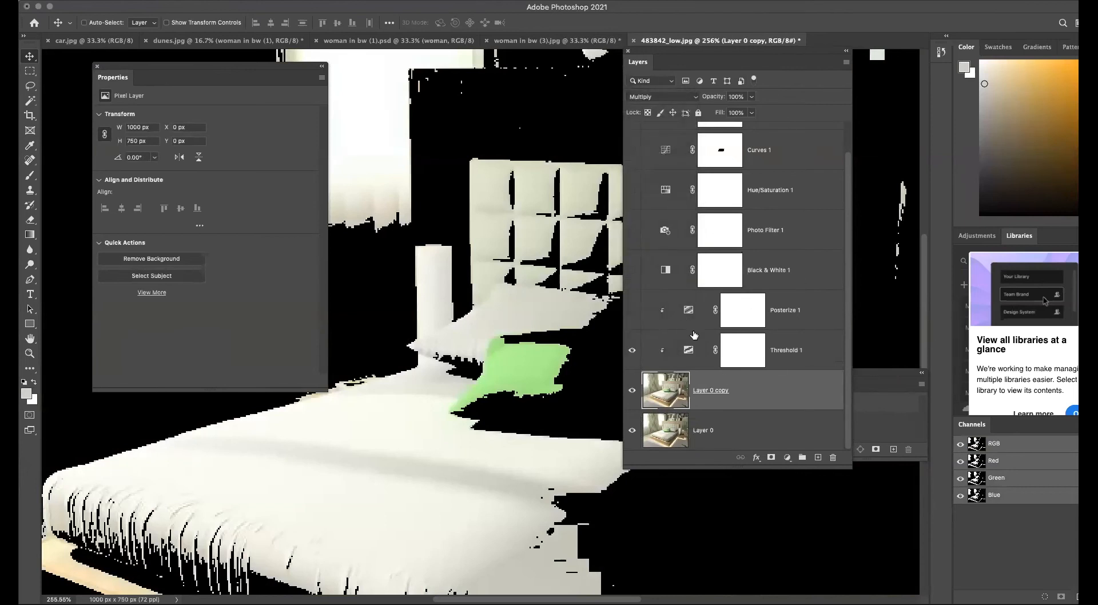
Set the Threshold layer's threshold level to 178.
left_click(684, 353)
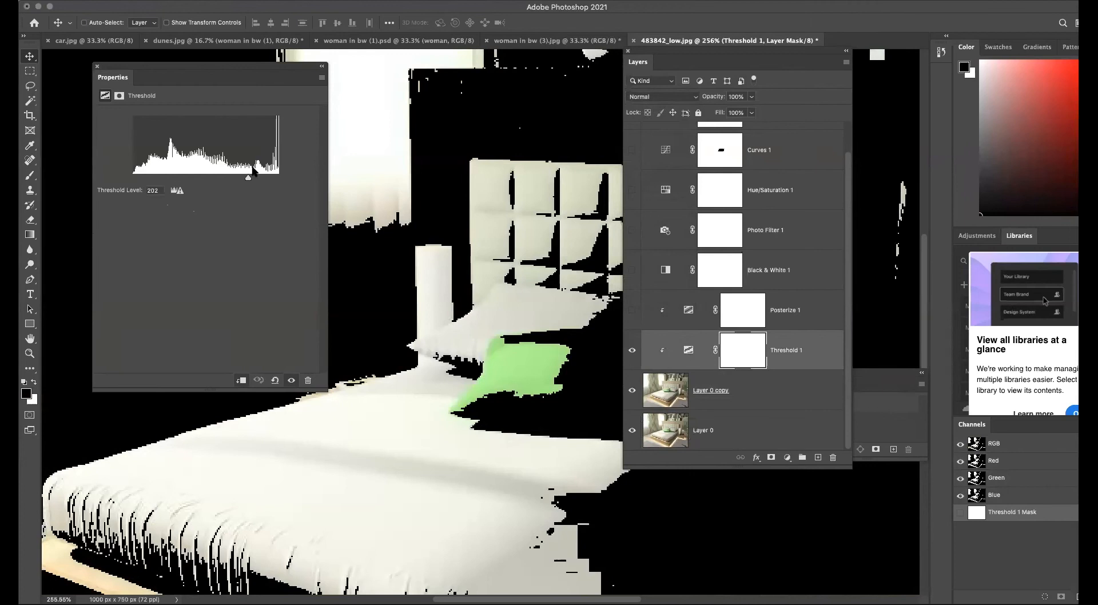
left_click_drag(249, 182, 233, 180)
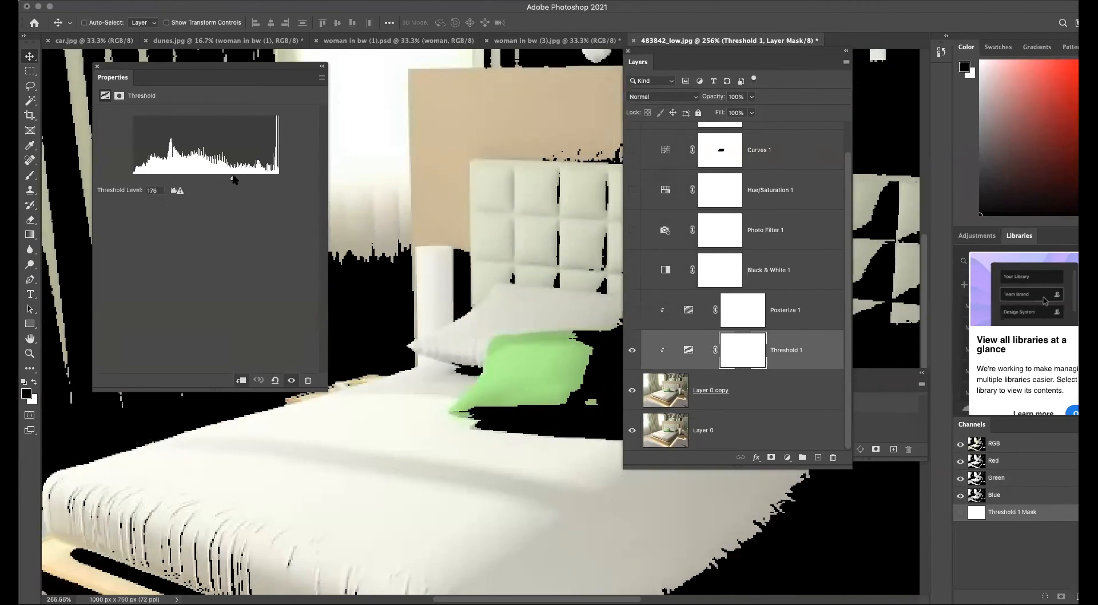
Release the Posterize and Threshold clipping and move the Threshold layer above Posterize.
key("super+1")
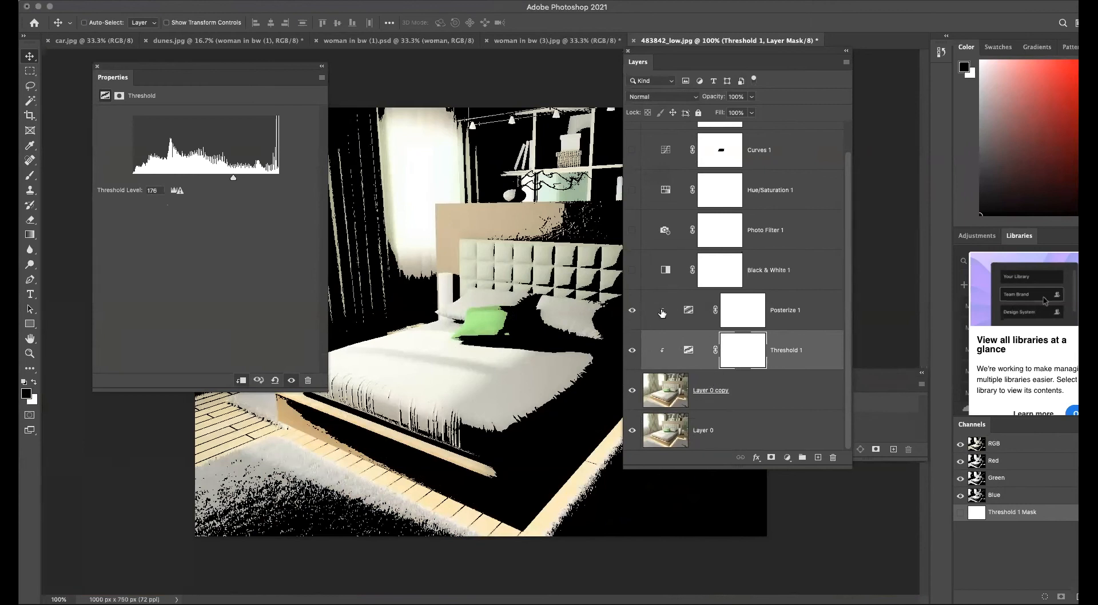
left_click(662, 311, "alt")
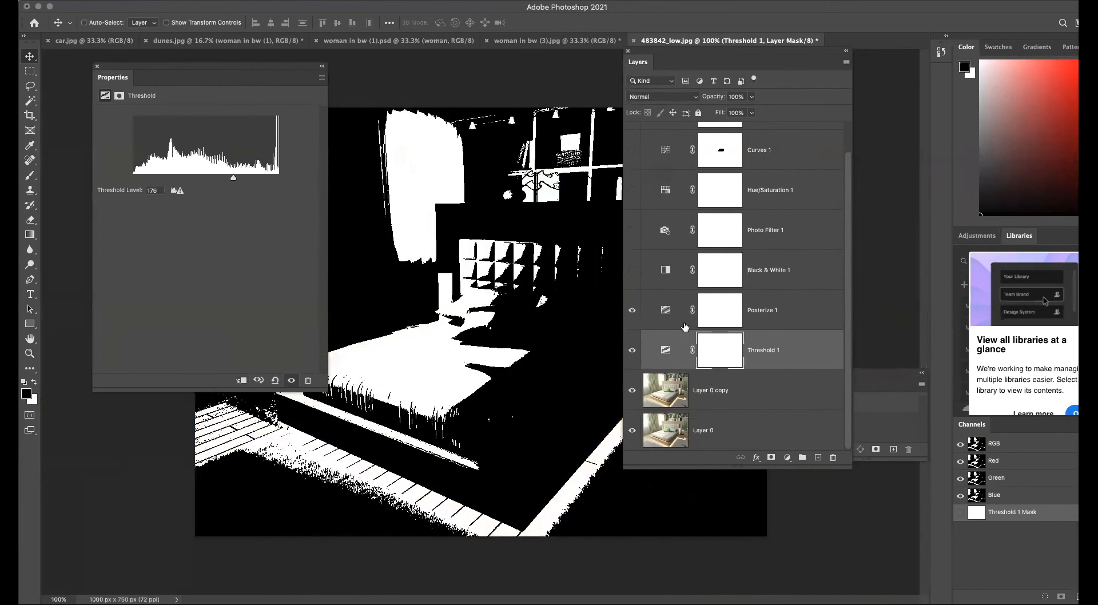
left_click(633, 352)
left_click(634, 351)
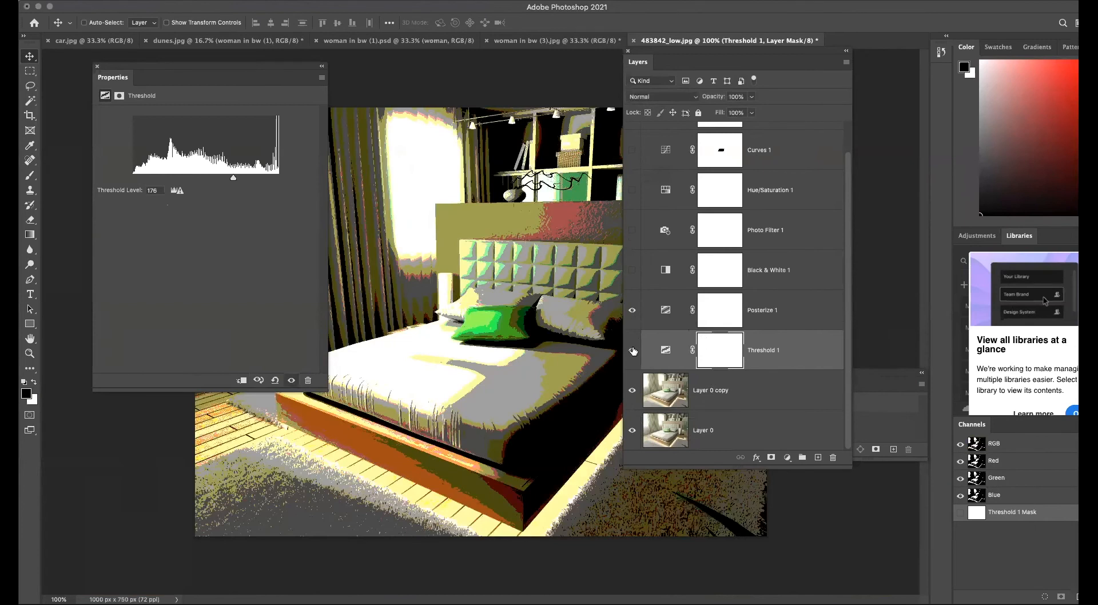
left_click_drag(658, 351, 661, 300)
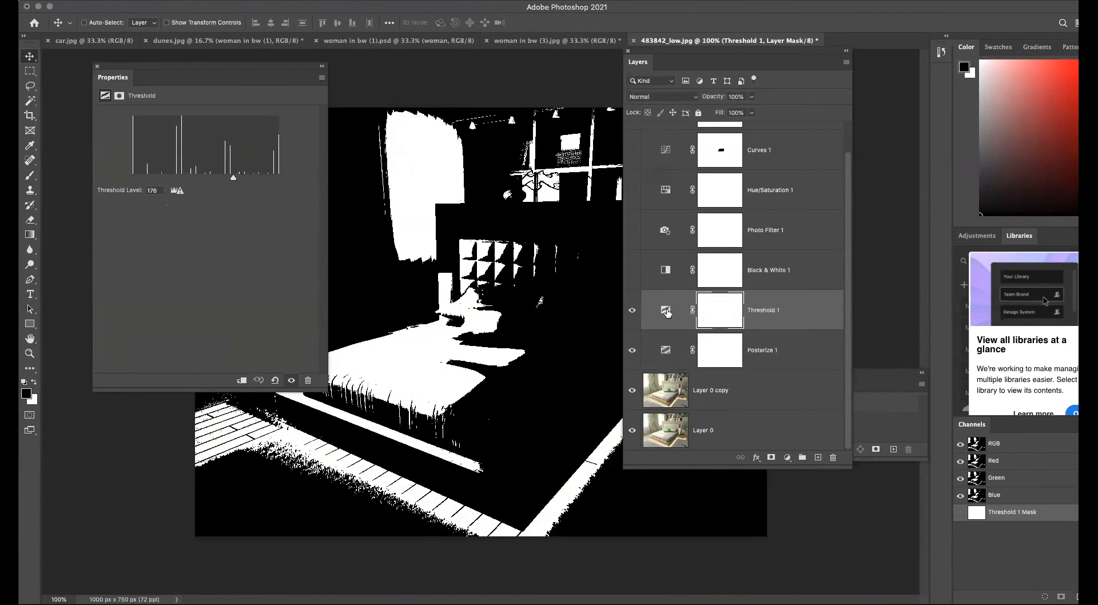
Set the Threshold layer's blend mode to Multiply and its opacity to 48%.
left_click(665, 309)
left_click(661, 98)
left_click(653, 128)
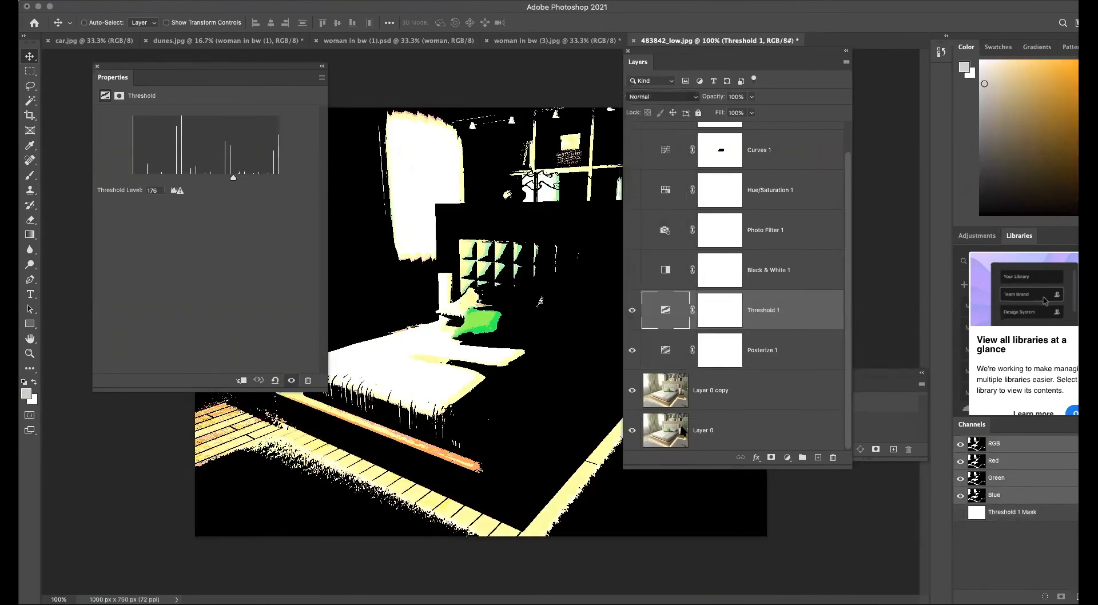
left_click(749, 97)
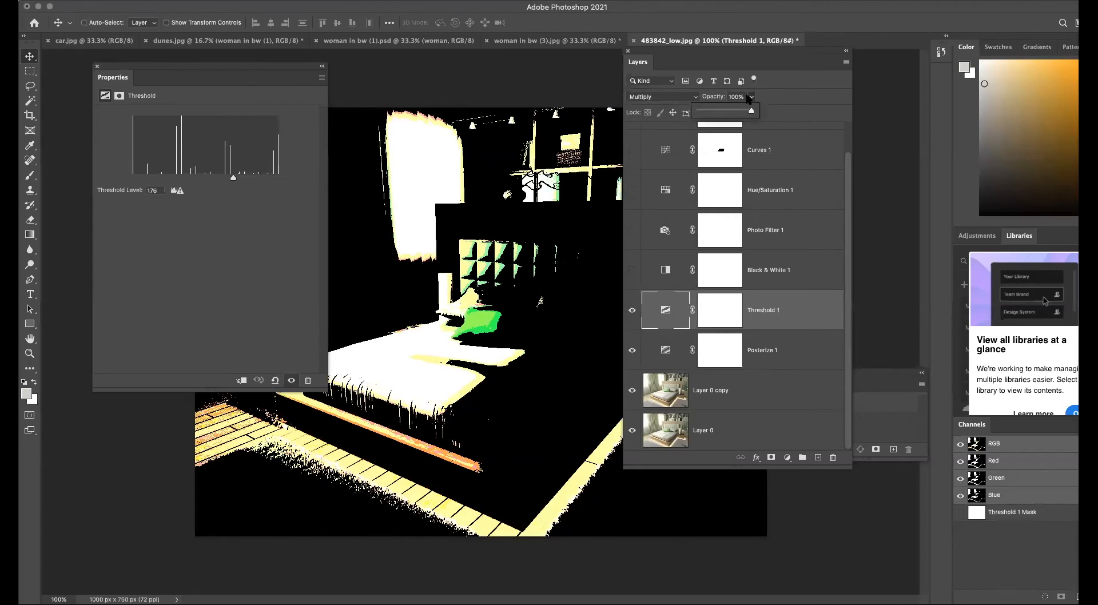
left_click_drag(740, 114, 724, 116)
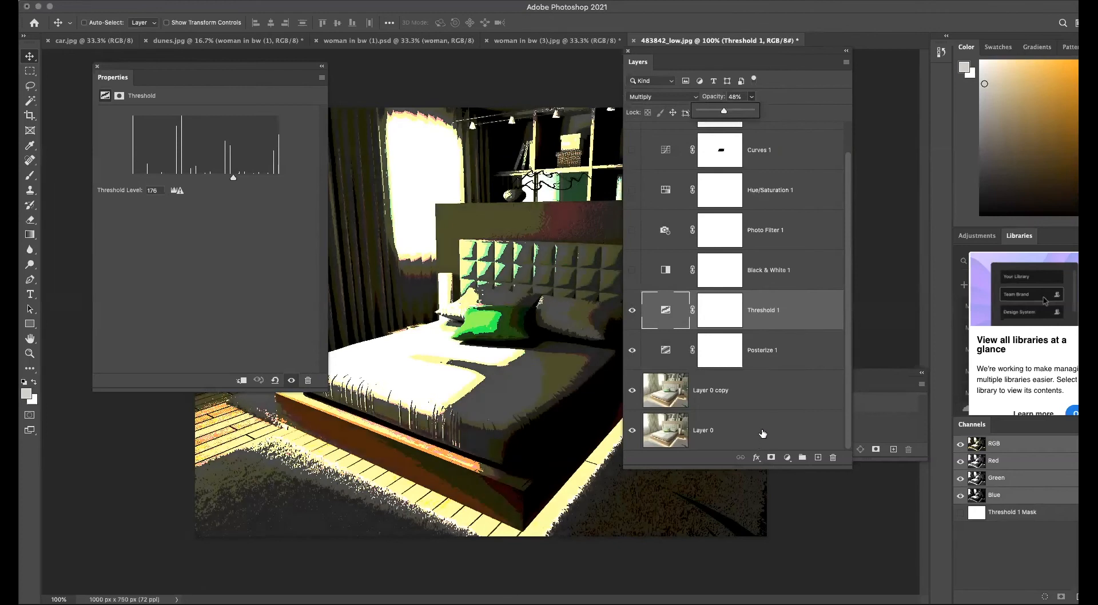
left_click(762, 433)
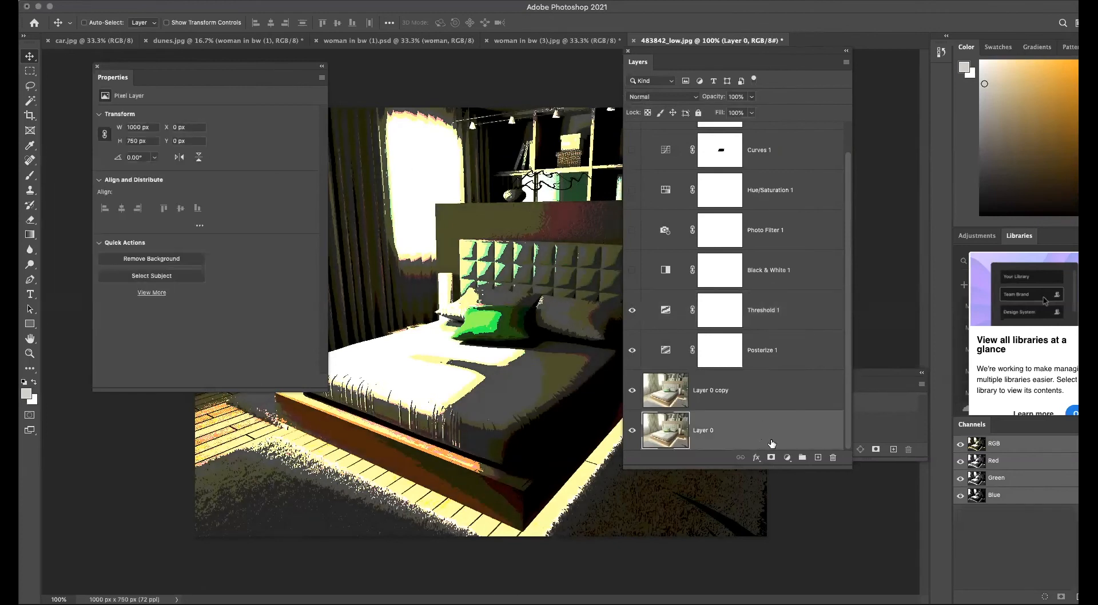
Hide the Threshold and Posterize layers and add a Brightness/Contrast adjustment layer above Layer 0.
left_click_drag(631, 351, 632, 310)
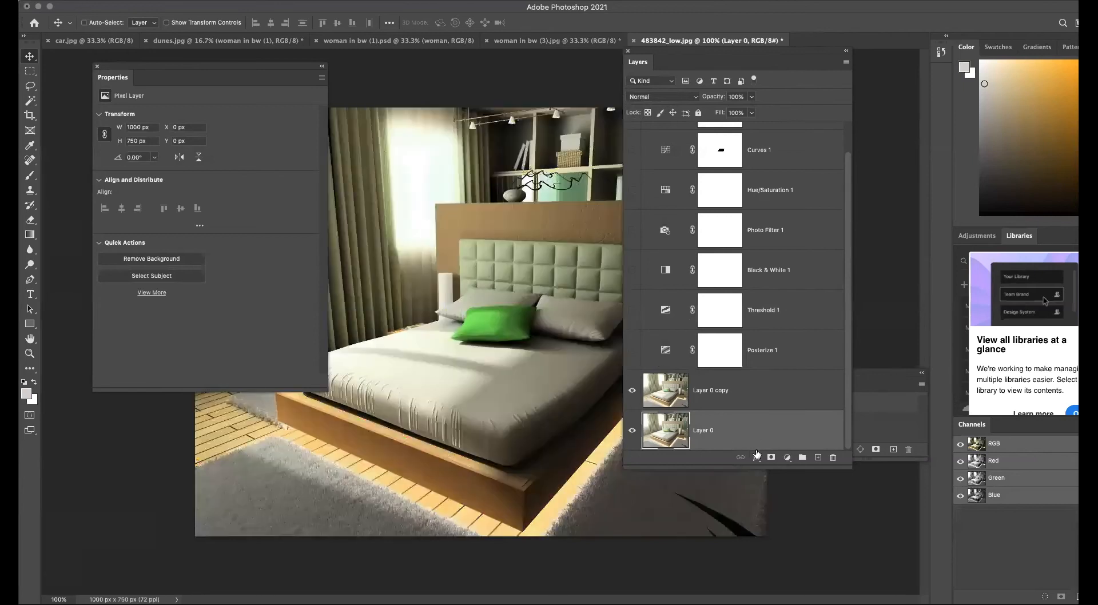
left_click(787, 458)
mouse_move(827, 594)
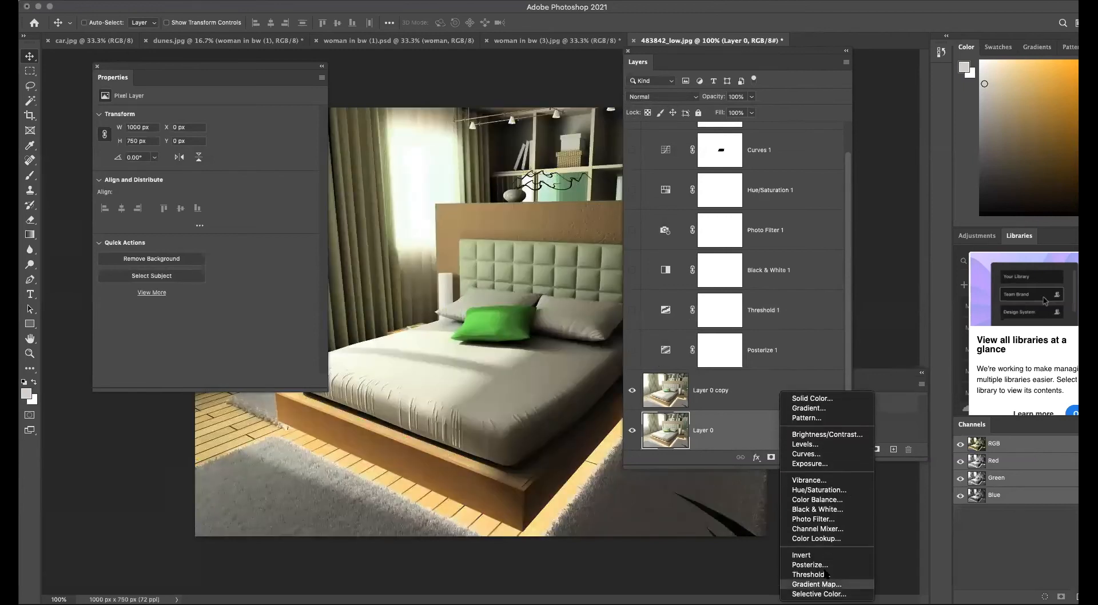
left_click(812, 436)
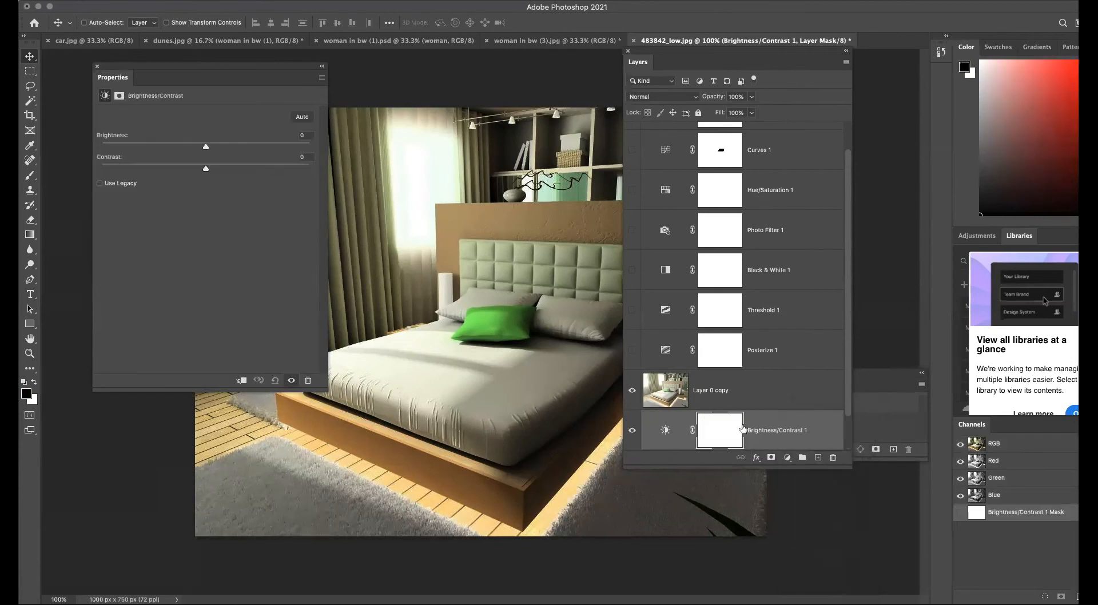
Set the Brightness/Contrast layer's brightness to 84 and contrast to -8, then close the properties.
left_click_drag(205, 145, 263, 149)
mouse_move(206, 168)
left_mouse_down()
mouse_move(142, 169)
mouse_move(219, 168)
mouse_move(189, 168)
left_mouse_up()
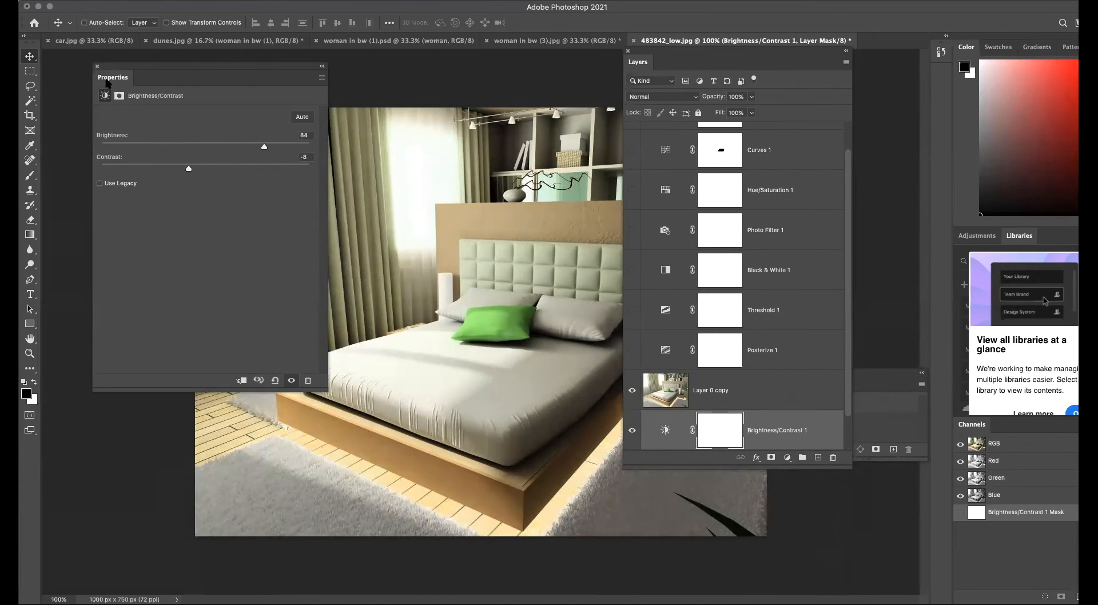
left_click(98, 66)
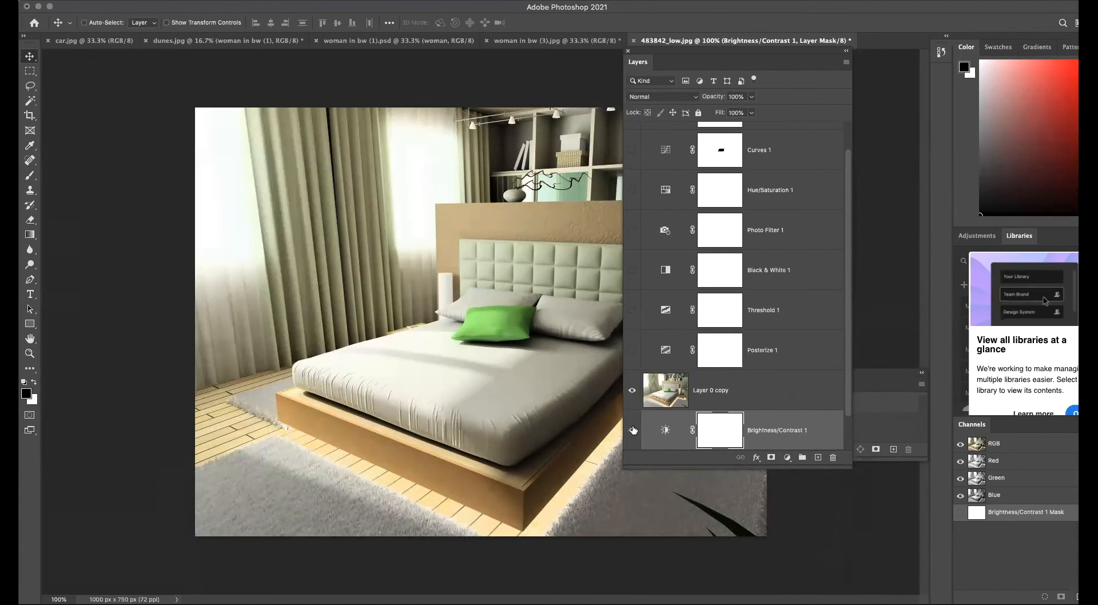
Hide the Brightness/Contrast layer and move it above Layer 0 copy.
left_click(634, 430)
left_click_drag(681, 430, 671, 375)
Add an Invert adjustment layer above the Brightness/Contrast layer.
left_click(787, 458)
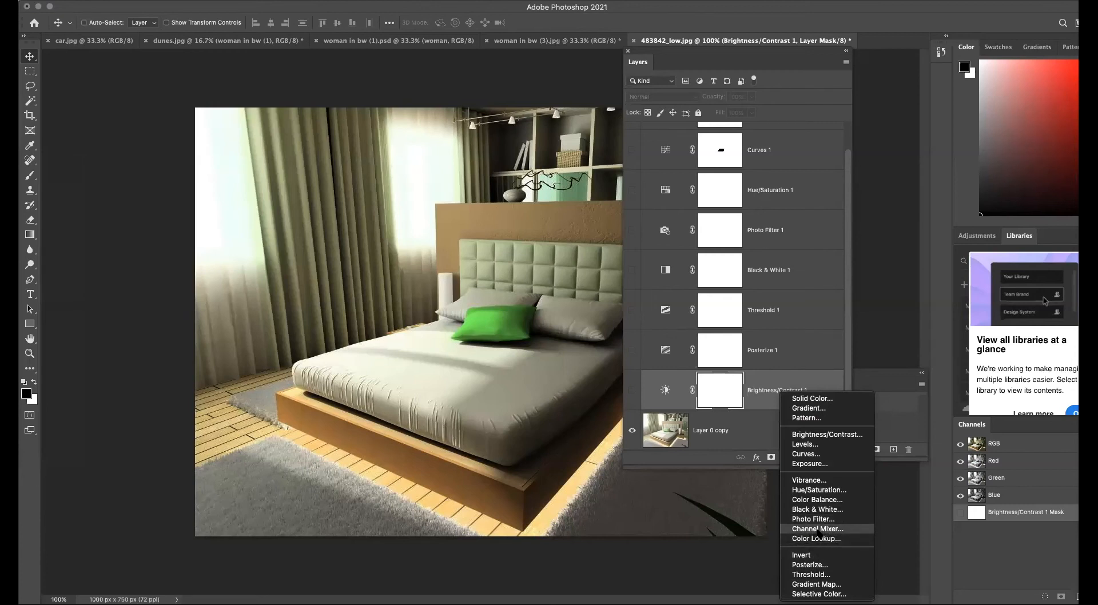
left_click(812, 555)
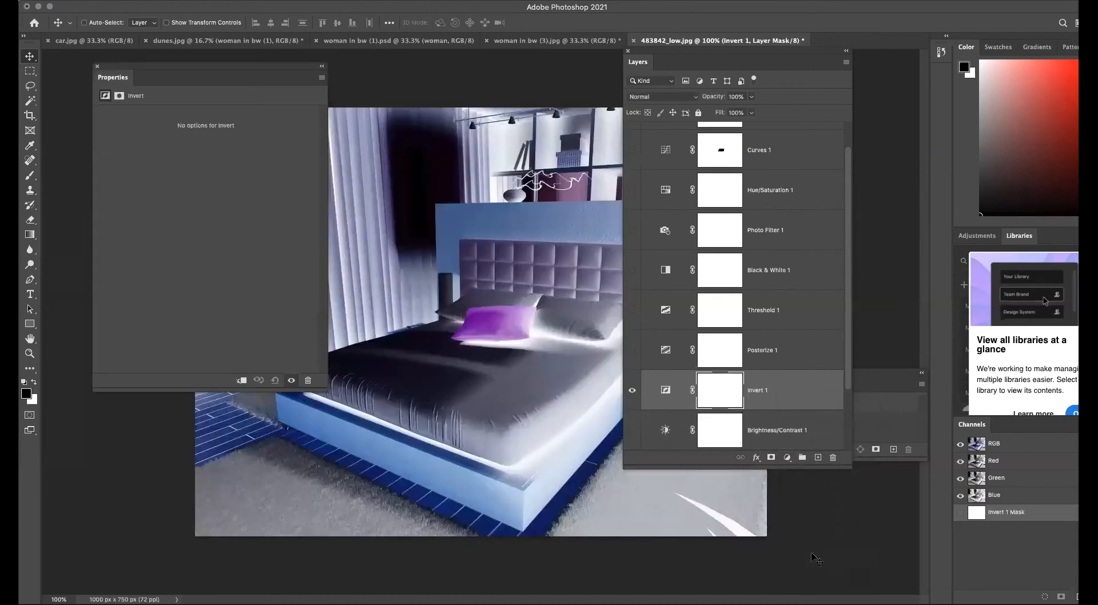